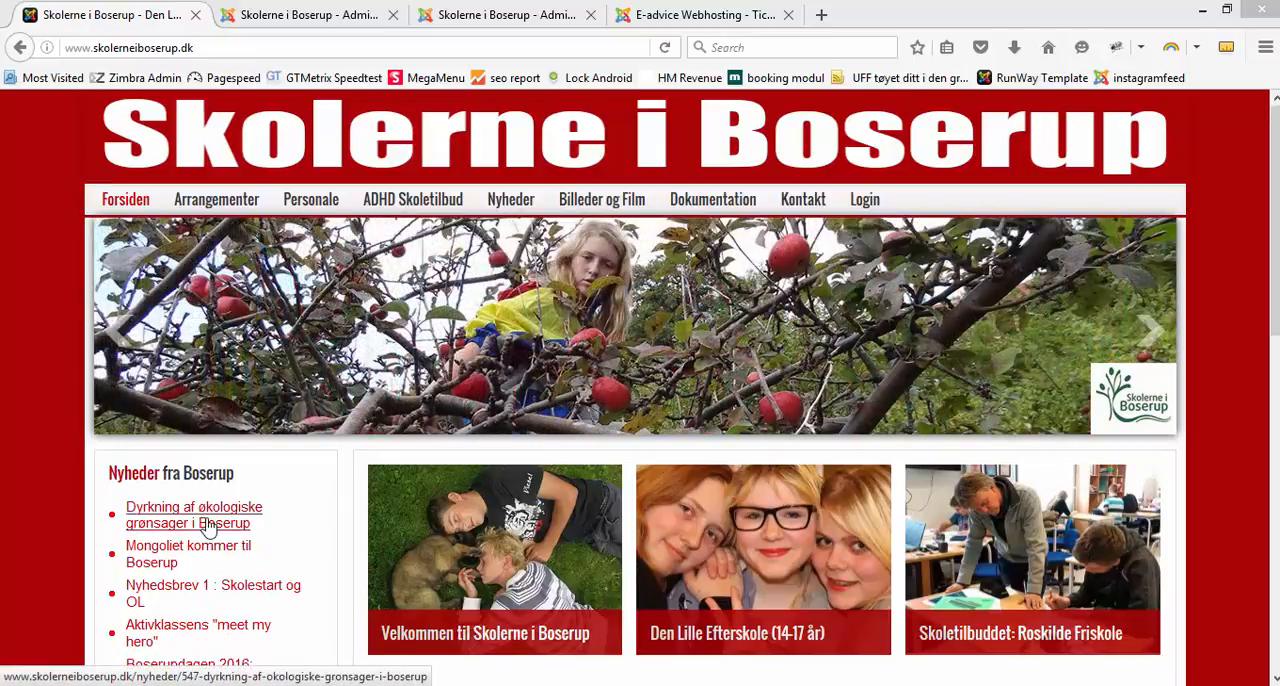
Step: Open the Nyheder page of the school website and look through its list of news articles
{"action": "left_click", "coordinate": [508, 205]}
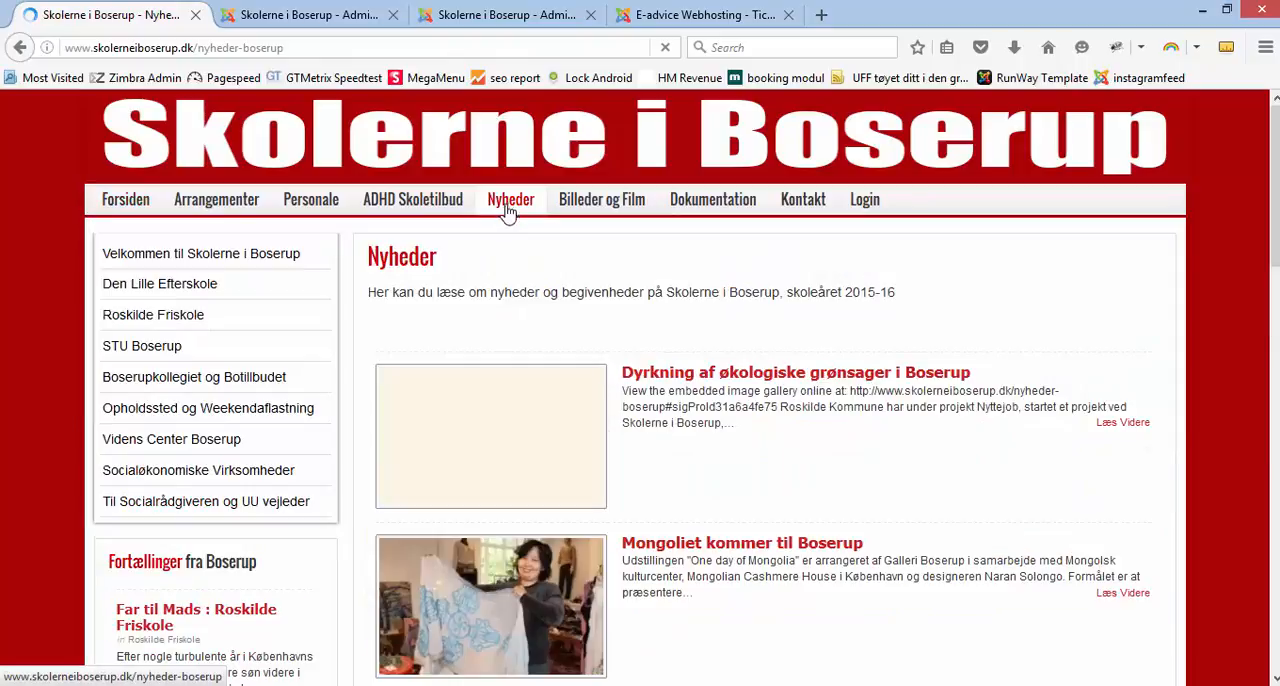
{"action": "scroll", "coordinate": [740, 427], "scroll_direction": "down", "scroll_amount": 4}
{"action": "scroll", "coordinate": [740, 424], "scroll_direction": "down", "scroll_amount": 9}
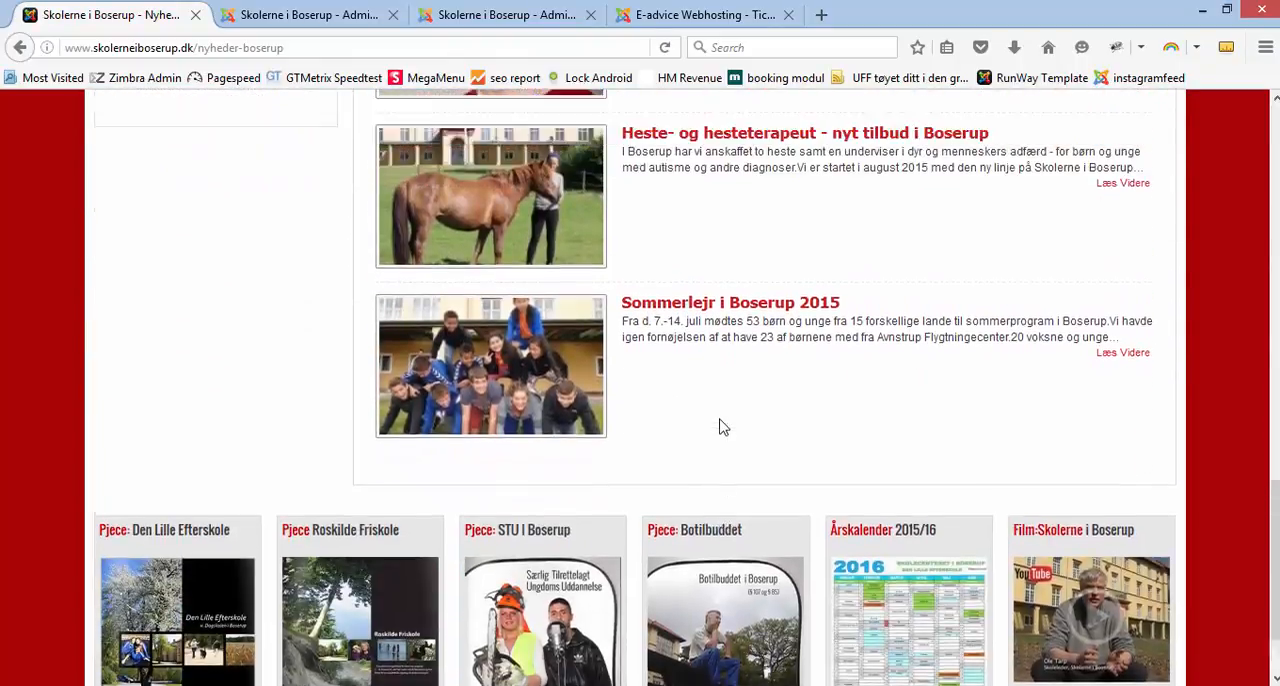
{"action": "scroll", "coordinate": [722, 427], "scroll_direction": "up", "scroll_amount": 10}
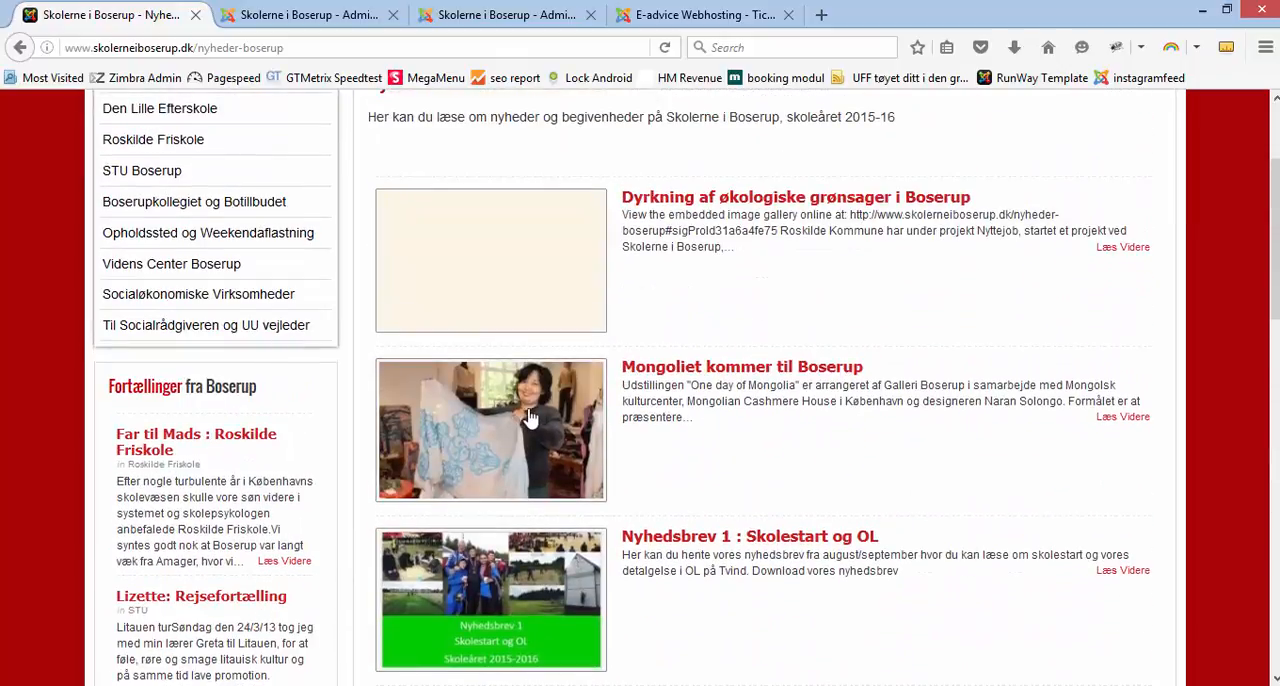
{"action": "scroll", "coordinate": [717, 467], "scroll_direction": "down", "scroll_amount": 4}
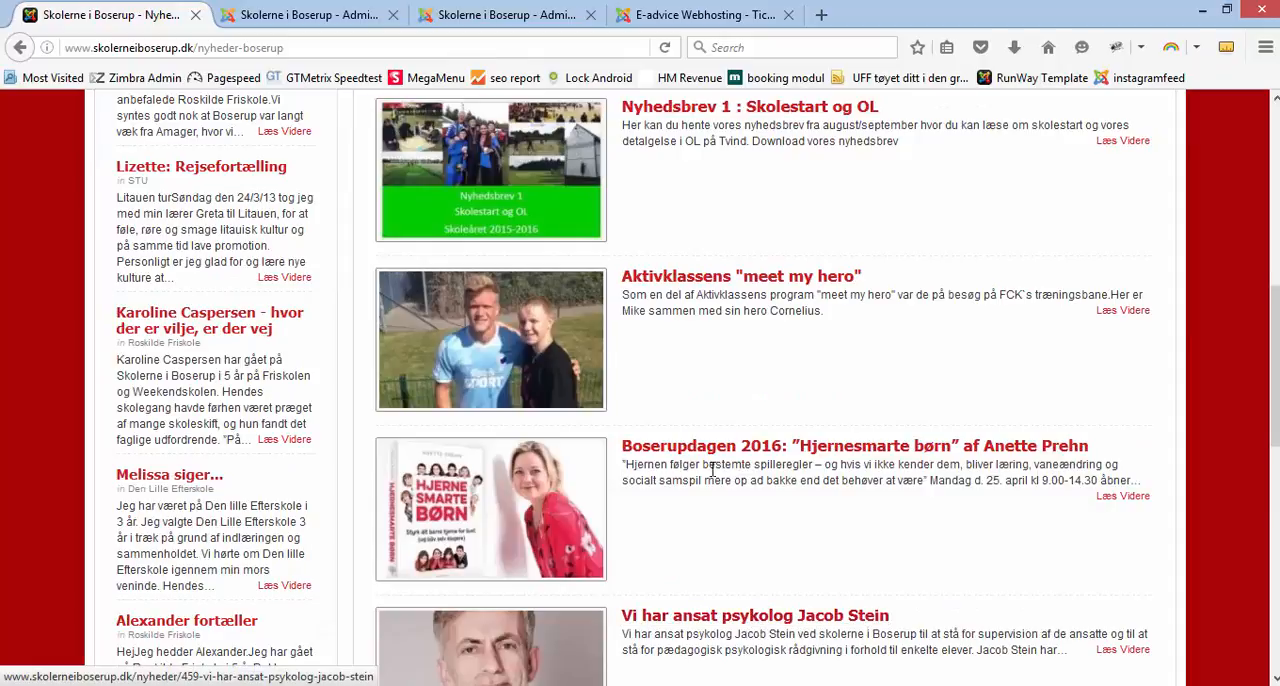
{"action": "scroll", "coordinate": [714, 449], "scroll_direction": "up", "scroll_amount": 4}
{"action": "scroll", "coordinate": [708, 448], "scroll_direction": "up", "scroll_amount": 2}
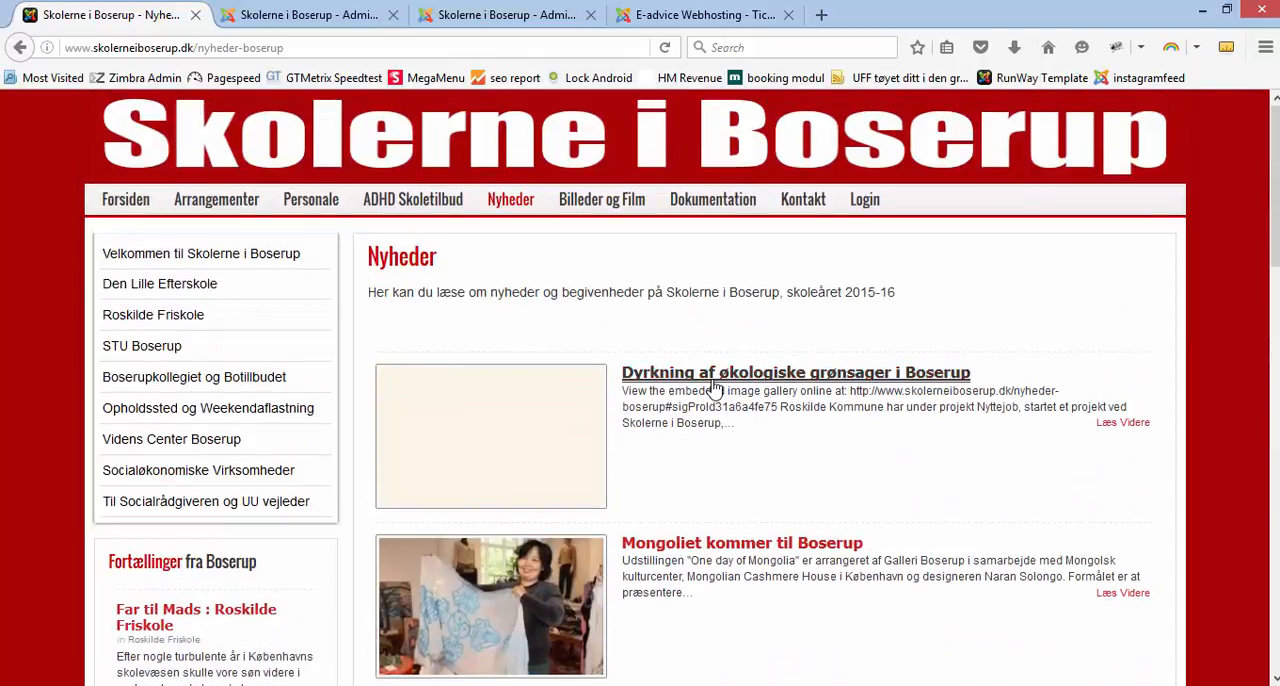
Step: View the article "Dyrkning af økologiske grønsager i Boserup" and return to the website's front page
{"action": "left_click", "coordinate": [713, 388]}
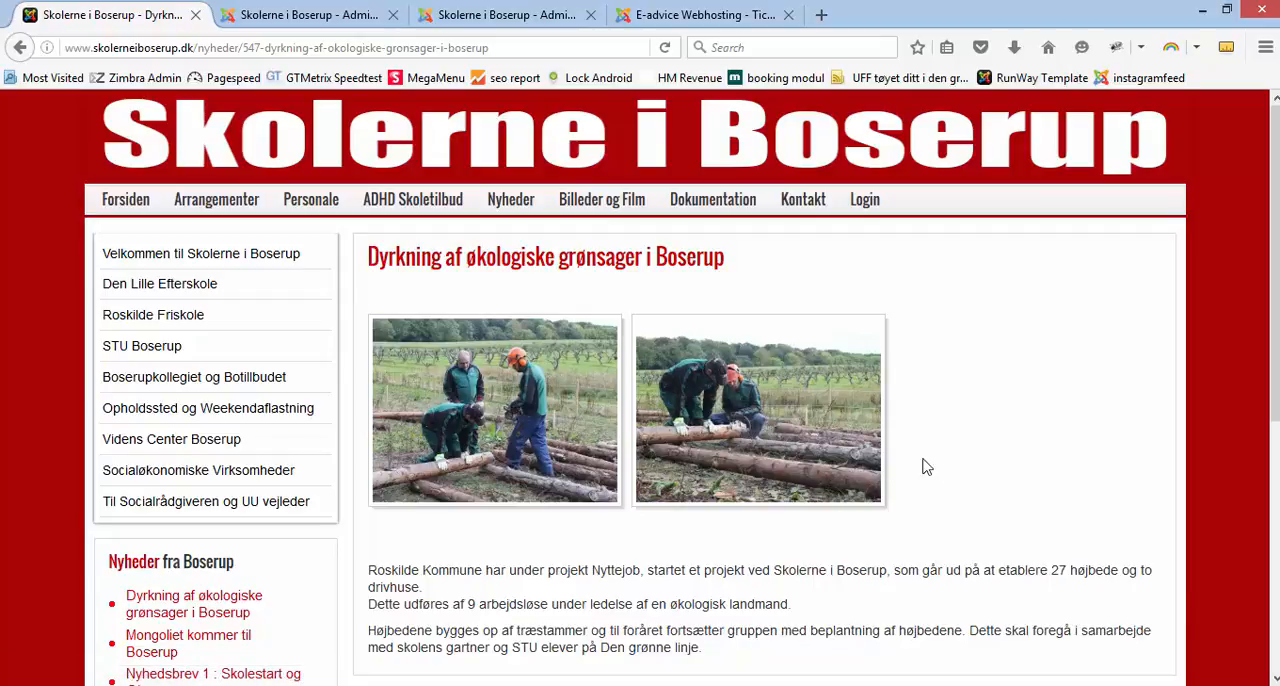
{"action": "left_click", "coordinate": [197, 610]}
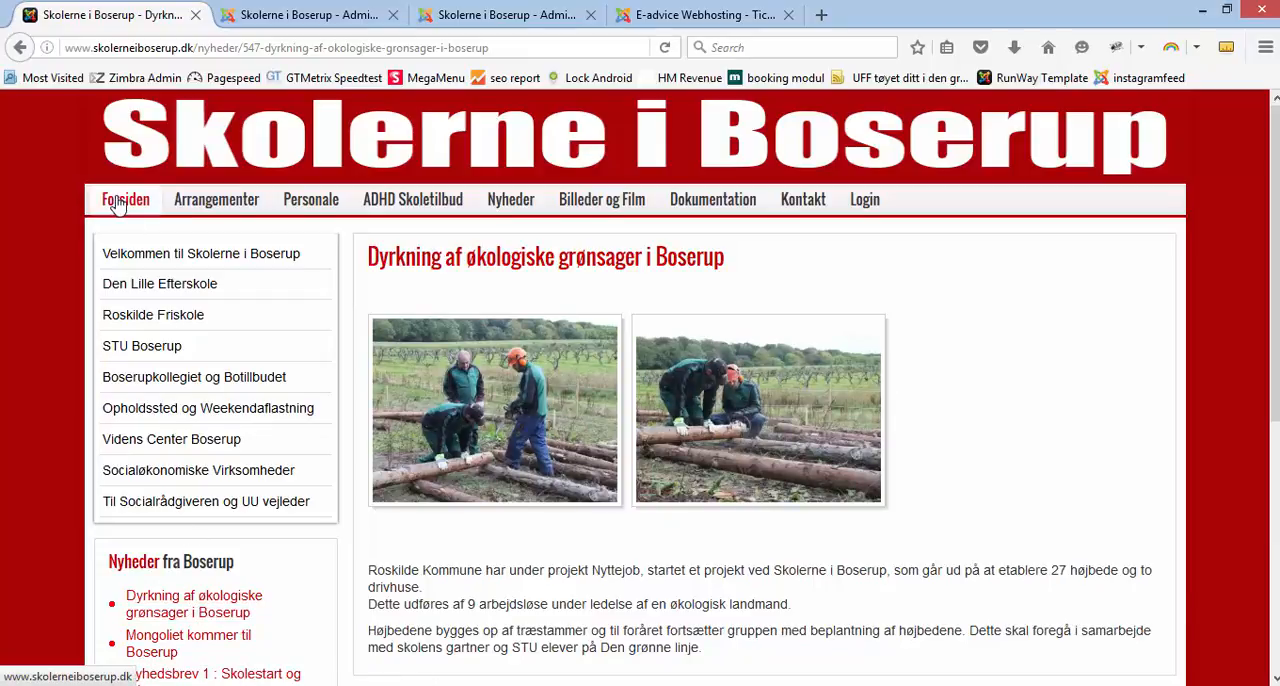
{"action": "left_click", "coordinate": [118, 203]}
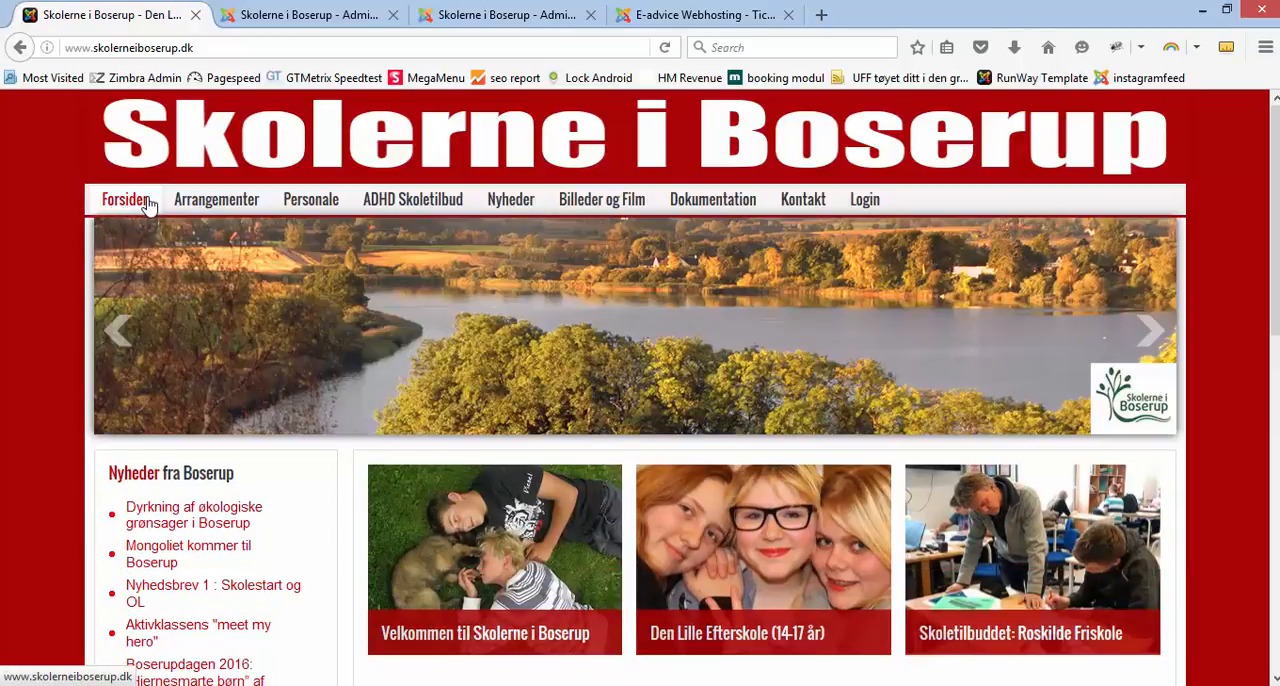
Step: Switch to the Joomla administrator and open the article list
{"action": "left_click", "coordinate": [289, 18]}
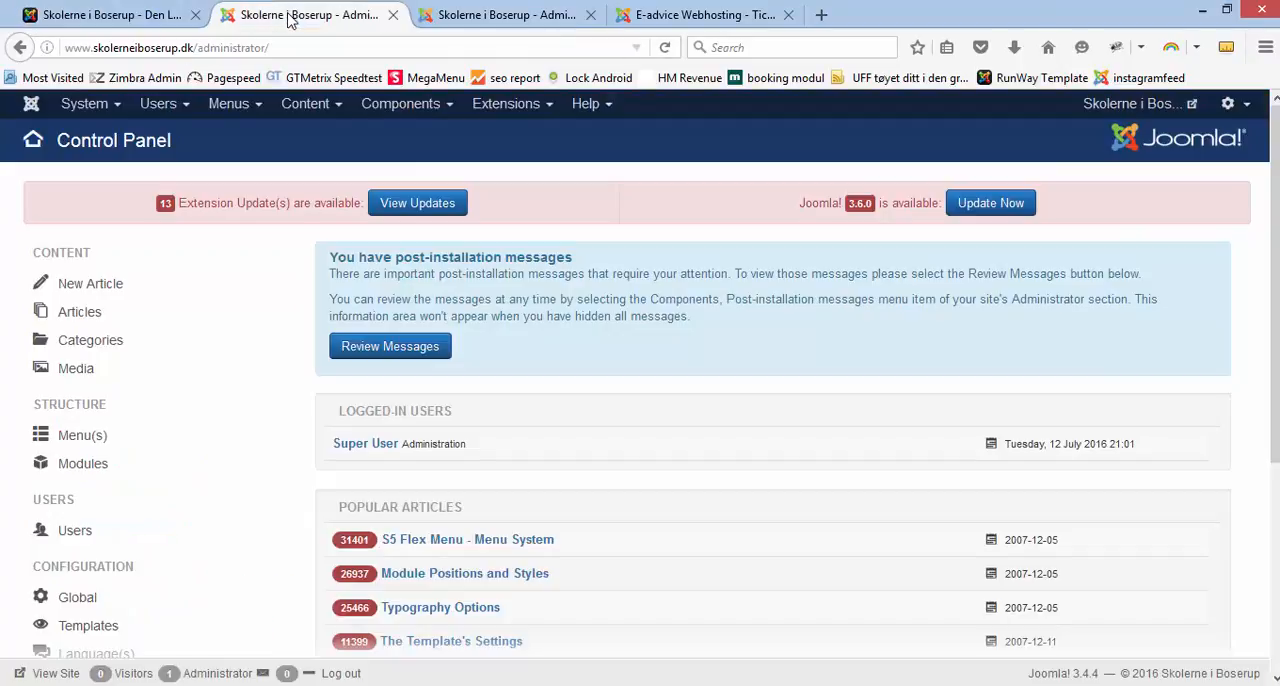
{"action": "left_click", "coordinate": [312, 108]}
{"action": "left_click", "coordinate": [315, 140]}
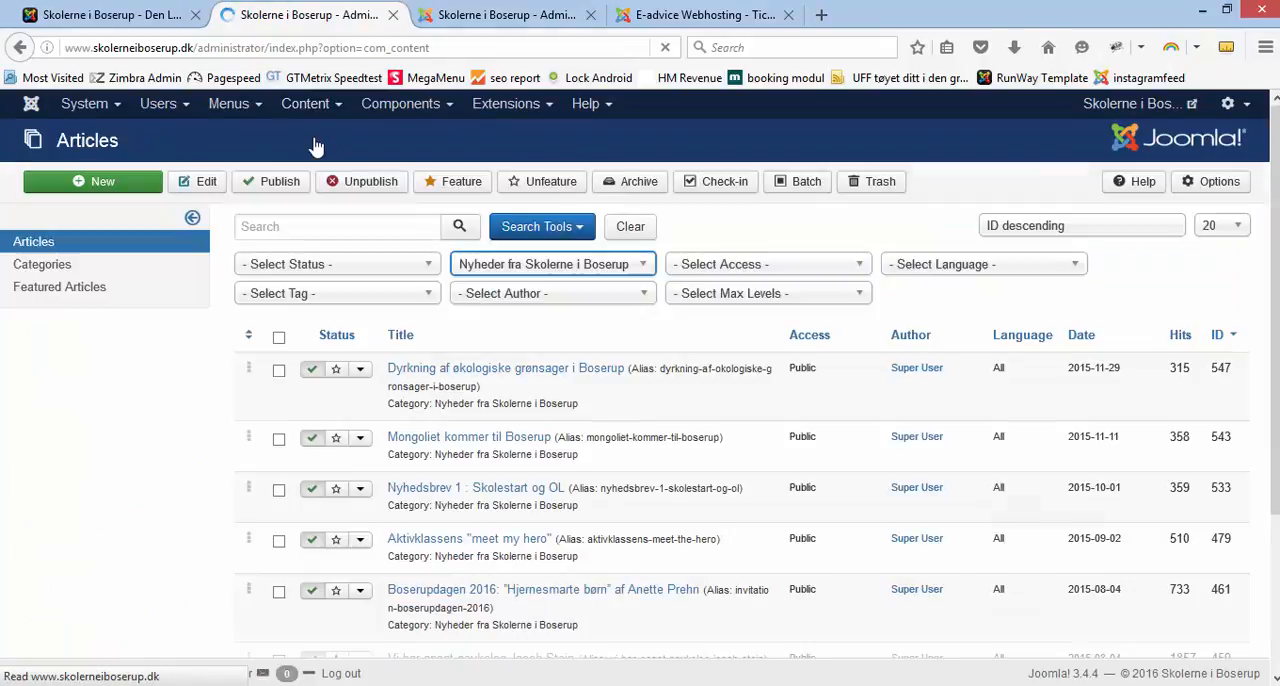
Step: Clear the article list filters and show only the category "Nyheder fra Skolerne i Boserup"
{"action": "left_click", "coordinate": [624, 228]}
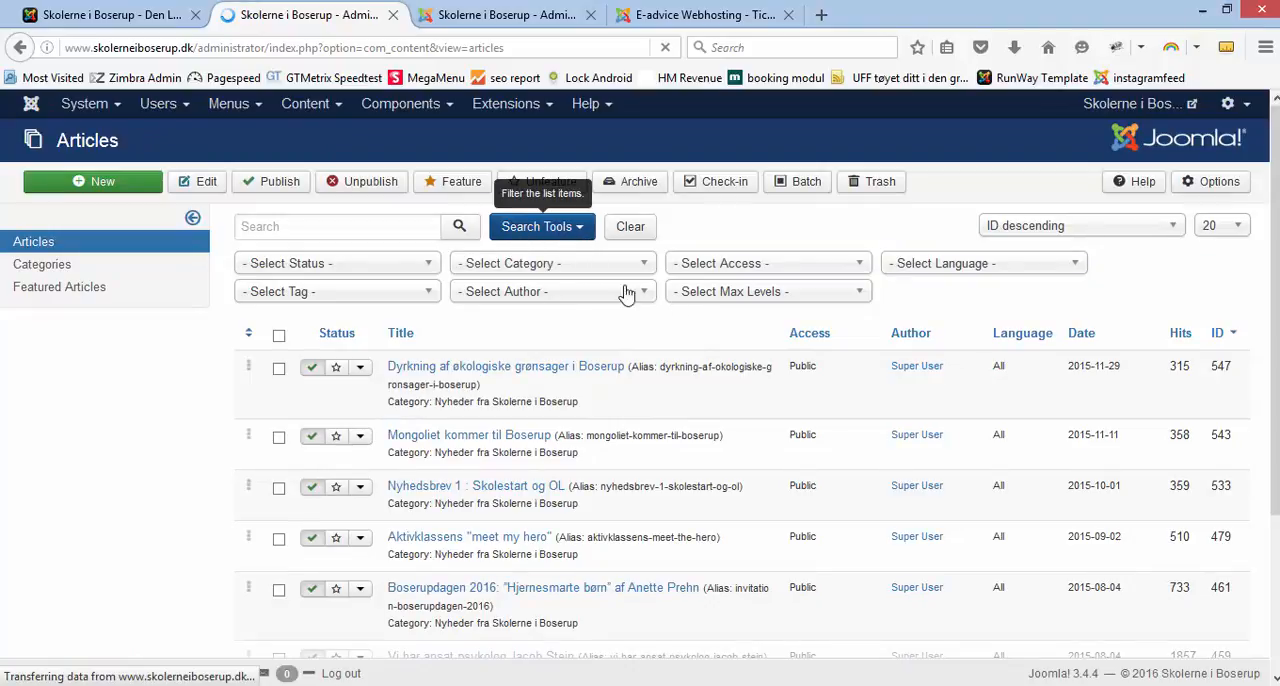
{"action": "left_click", "coordinate": [584, 236]}
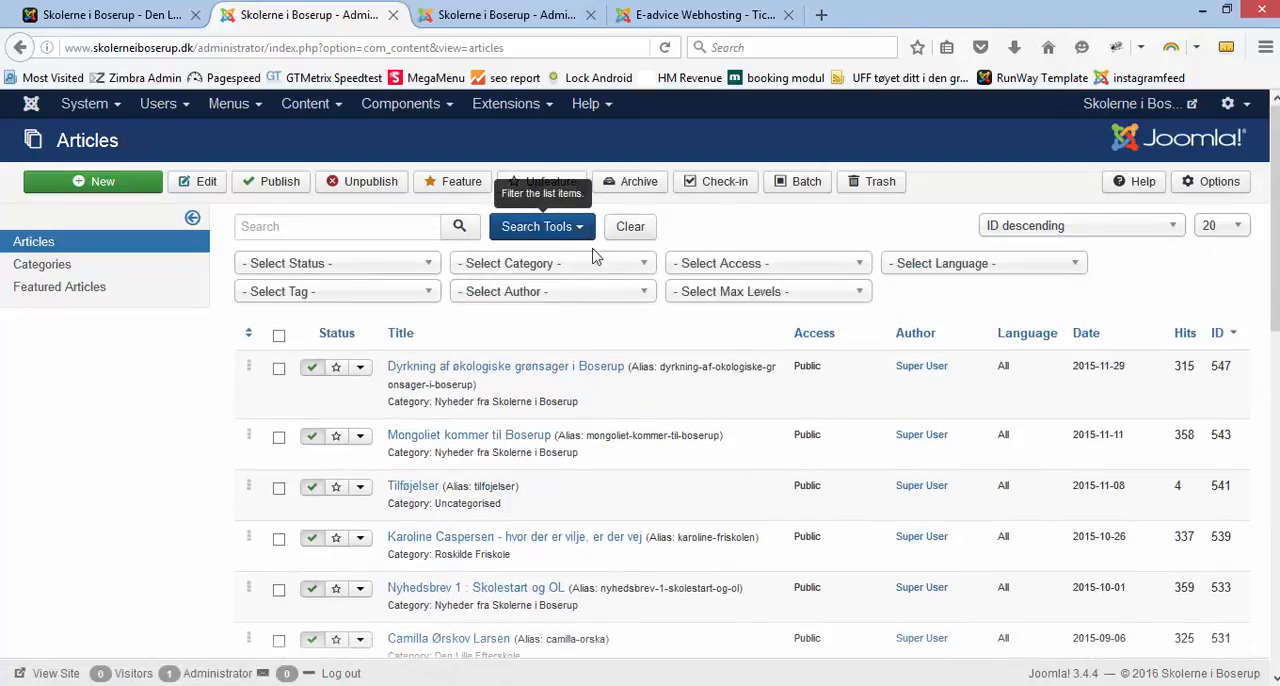
{"action": "left_click", "coordinate": [643, 272]}
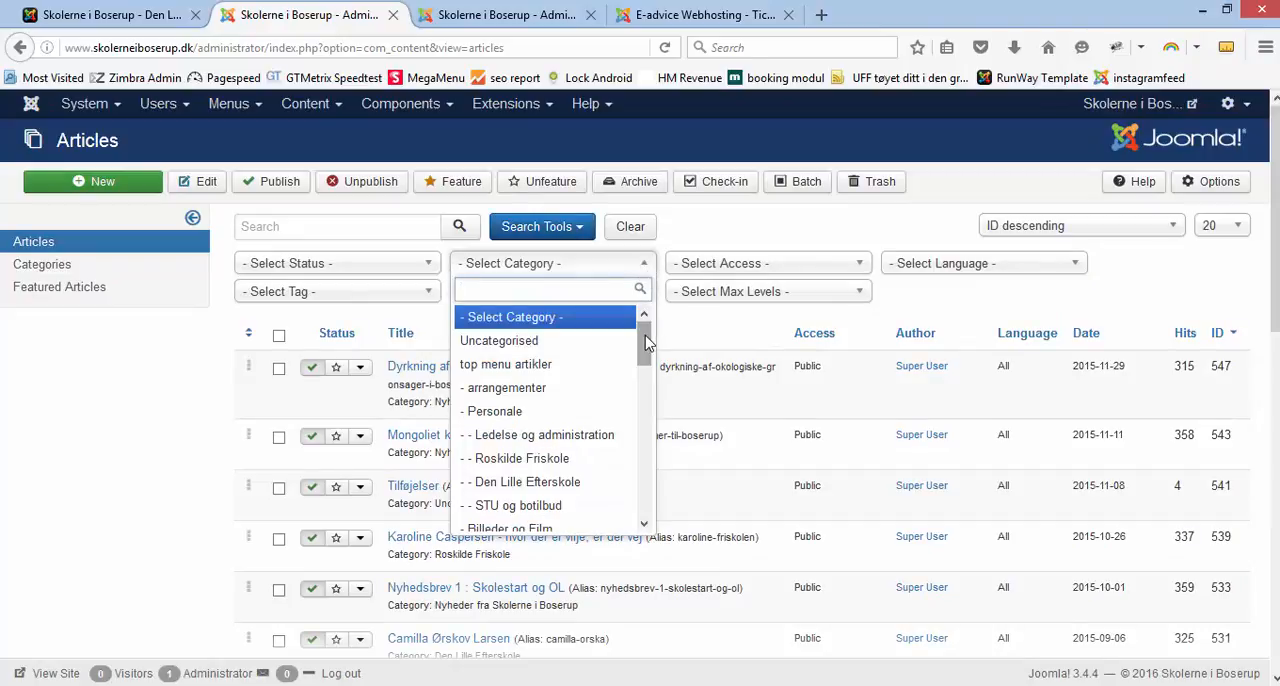
{"action": "left_click_drag", "start_coordinate": [644, 344], "coordinate": [645, 462]}
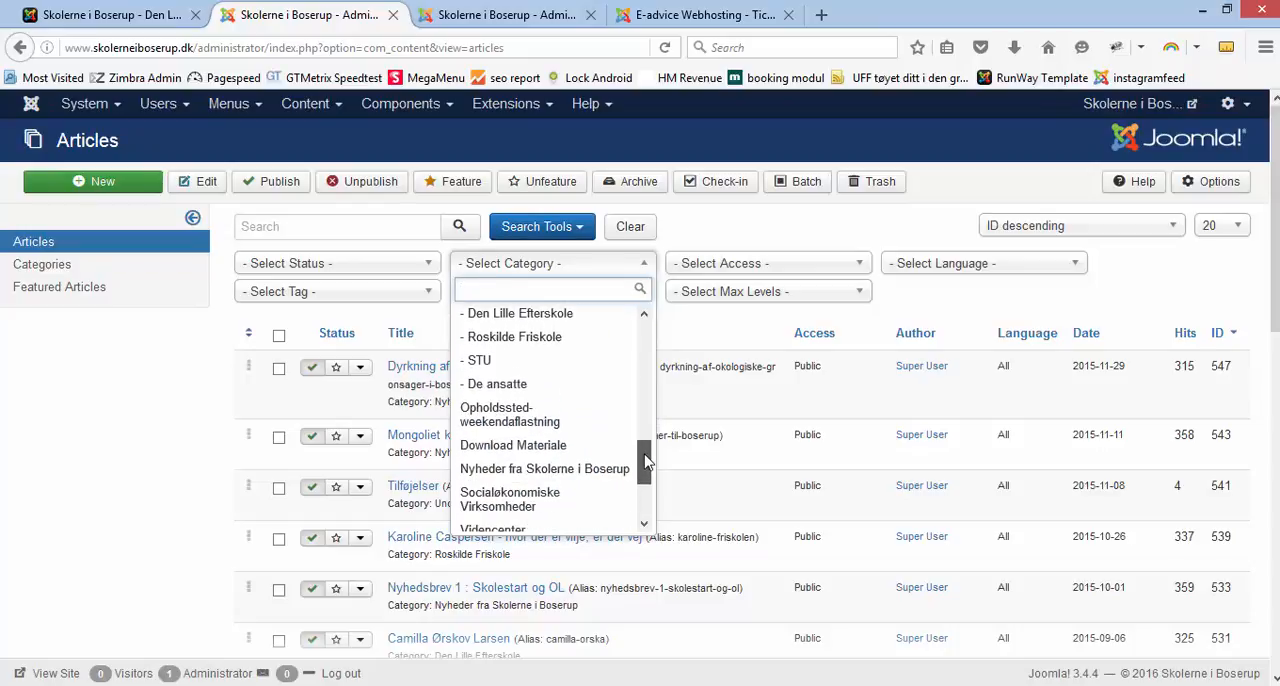
{"action": "left_click", "coordinate": [583, 470]}
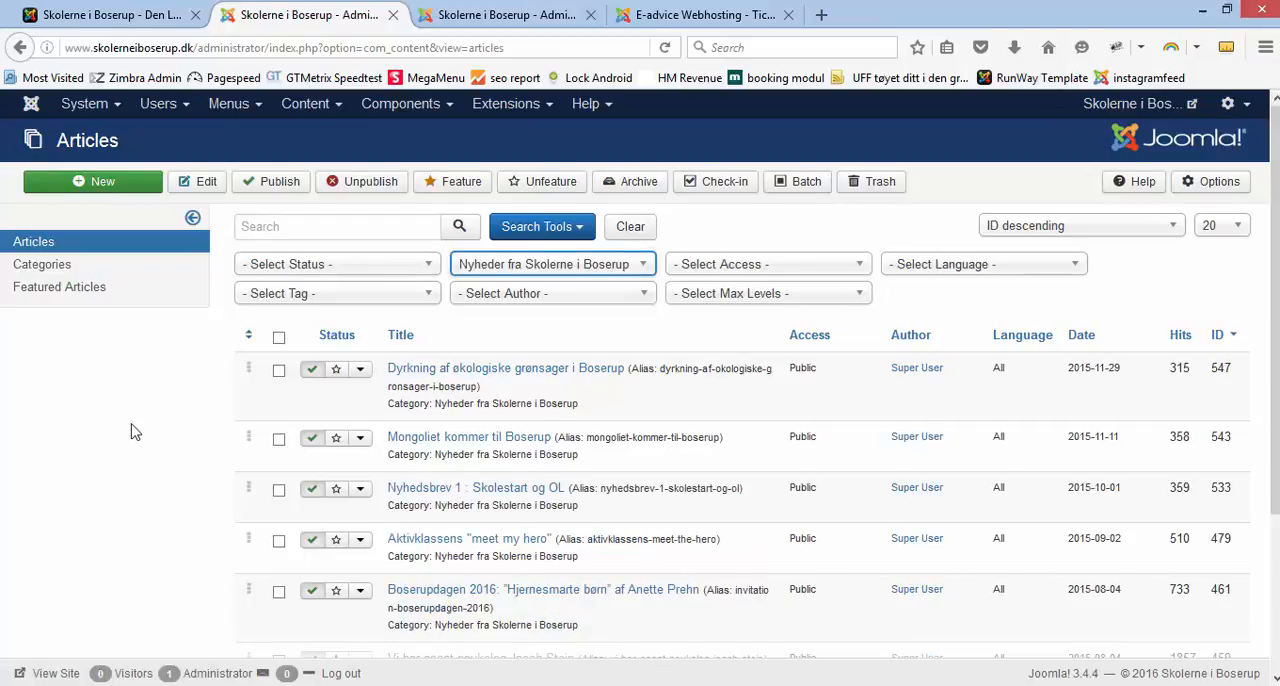
{"action": "scroll", "coordinate": [277, 434], "scroll_direction": "down", "scroll_amount": 4}
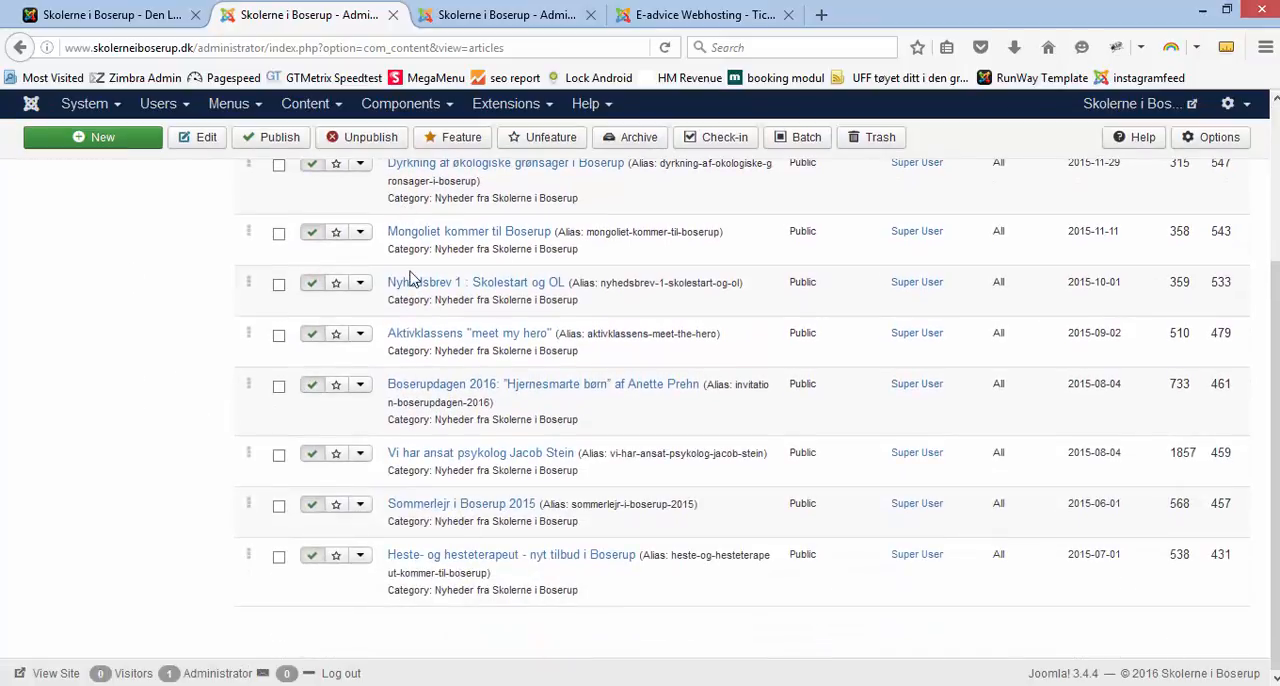
{"action": "scroll", "coordinate": [200, 371], "scroll_direction": "up", "scroll_amount": 2}
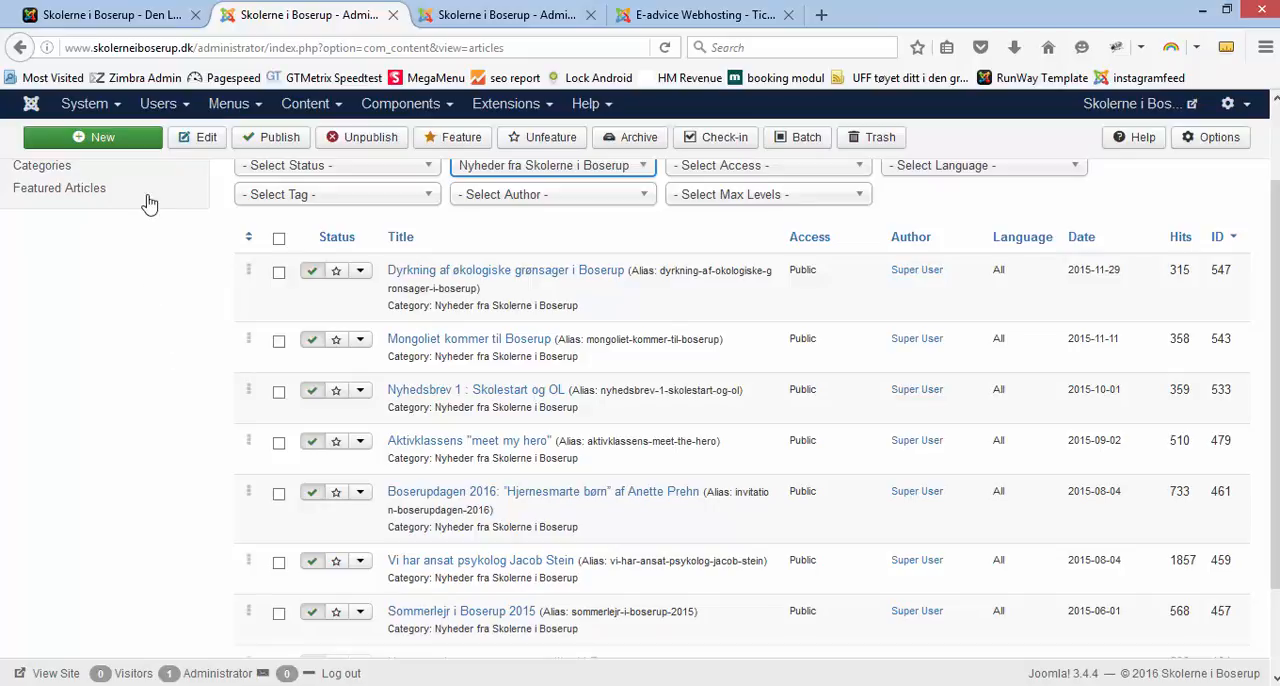
Step: Create a new article and copy the entire school bus text from Notepad into its body
{"action": "left_click", "coordinate": [104, 139]}
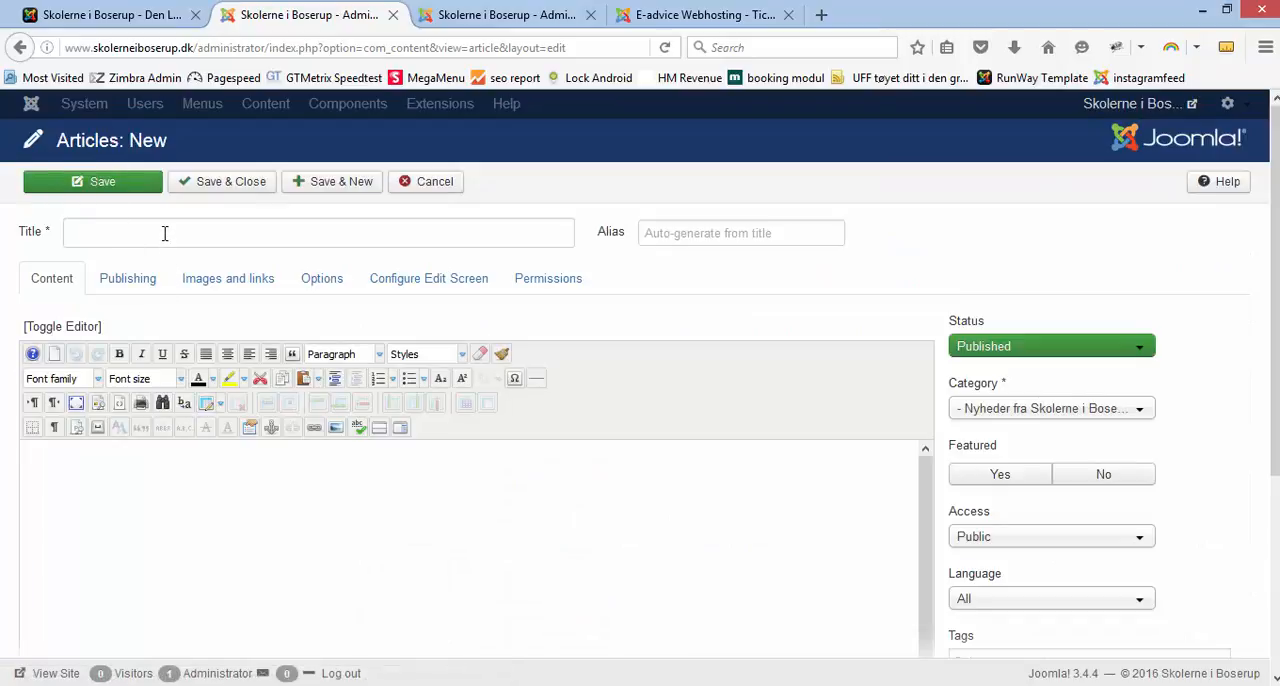
{"action": "left_click", "coordinate": [163, 234]}
{"action": "left_click", "coordinate": [154, 506]}
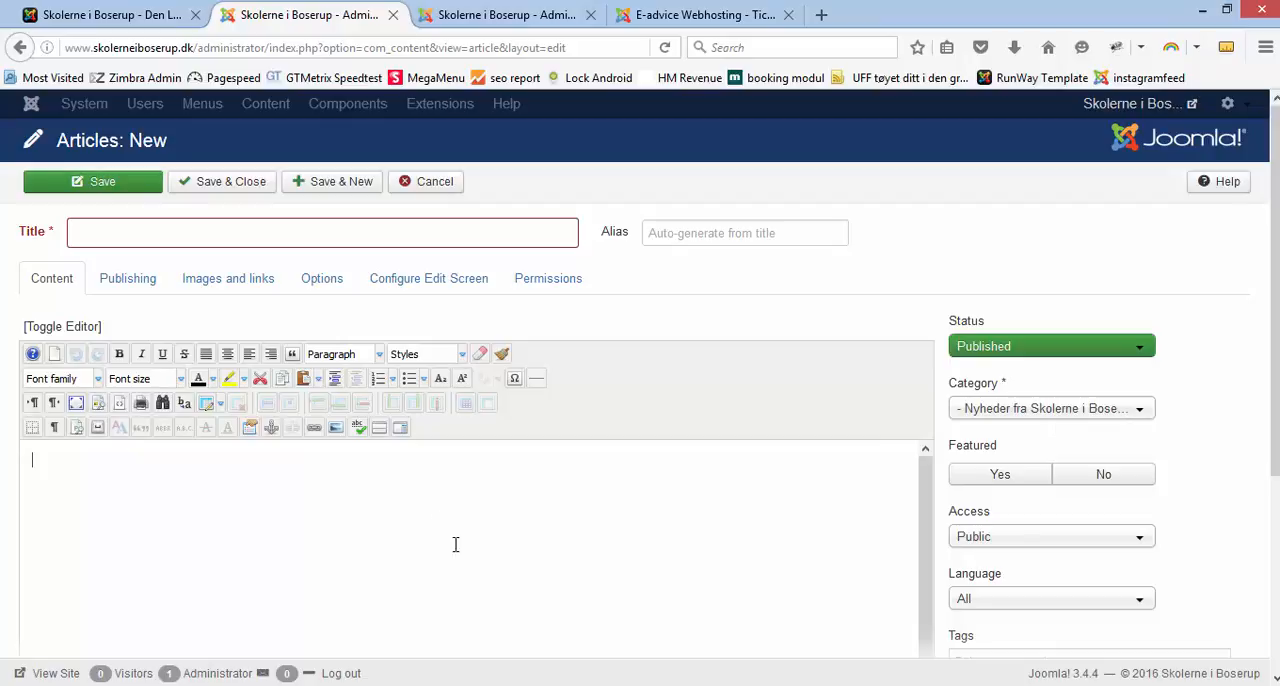
{"action": "key", "text": "alt+Tab"}
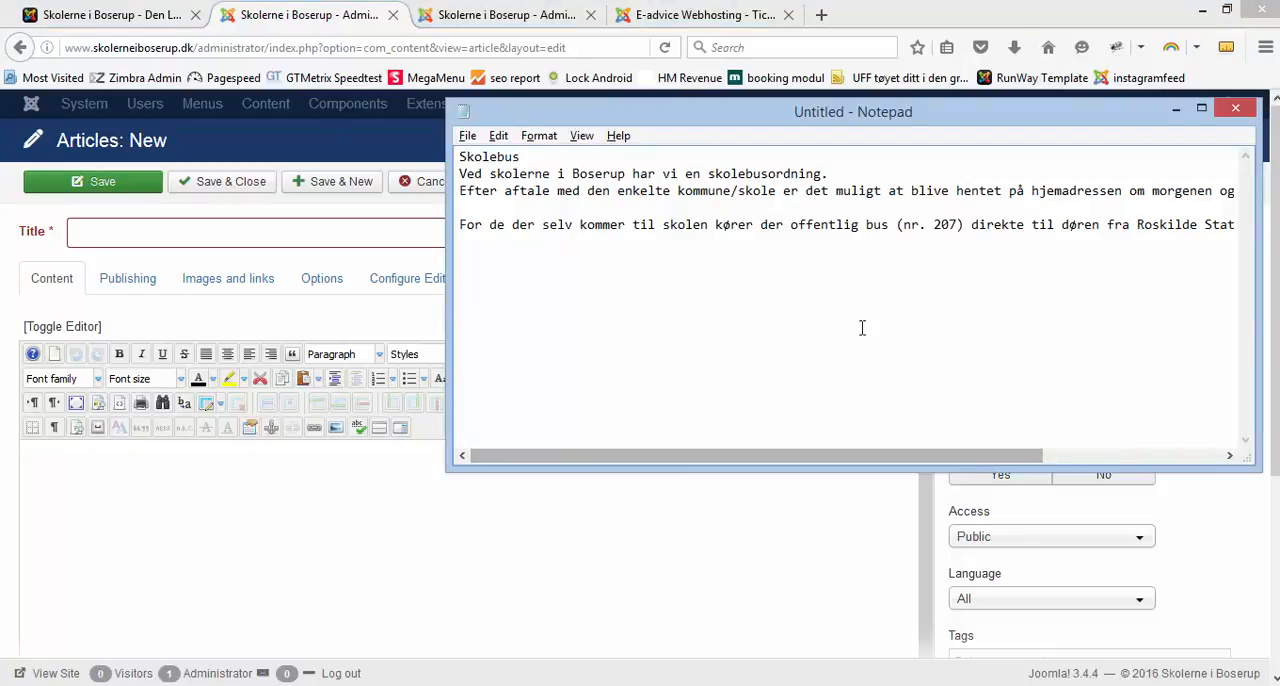
{"action": "key", "text": "ctrl+a"}
{"action": "key", "text": "ctrl+c"}
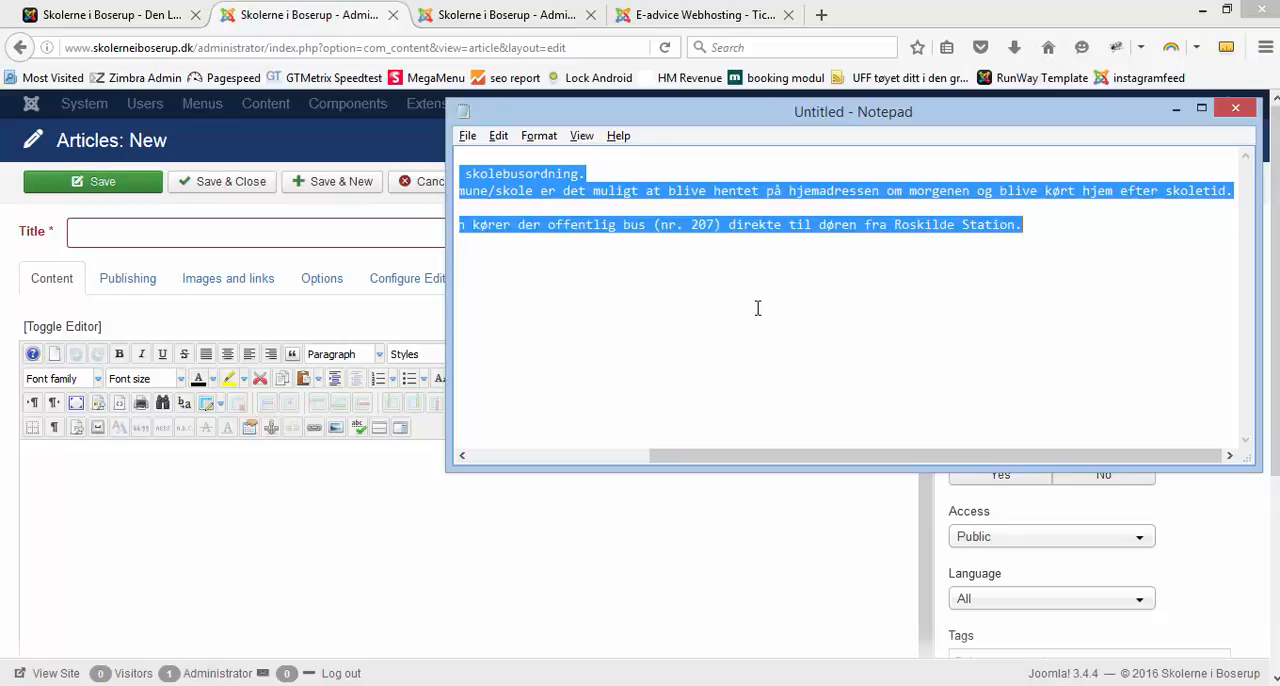
{"action": "left_click", "coordinate": [576, 455]}
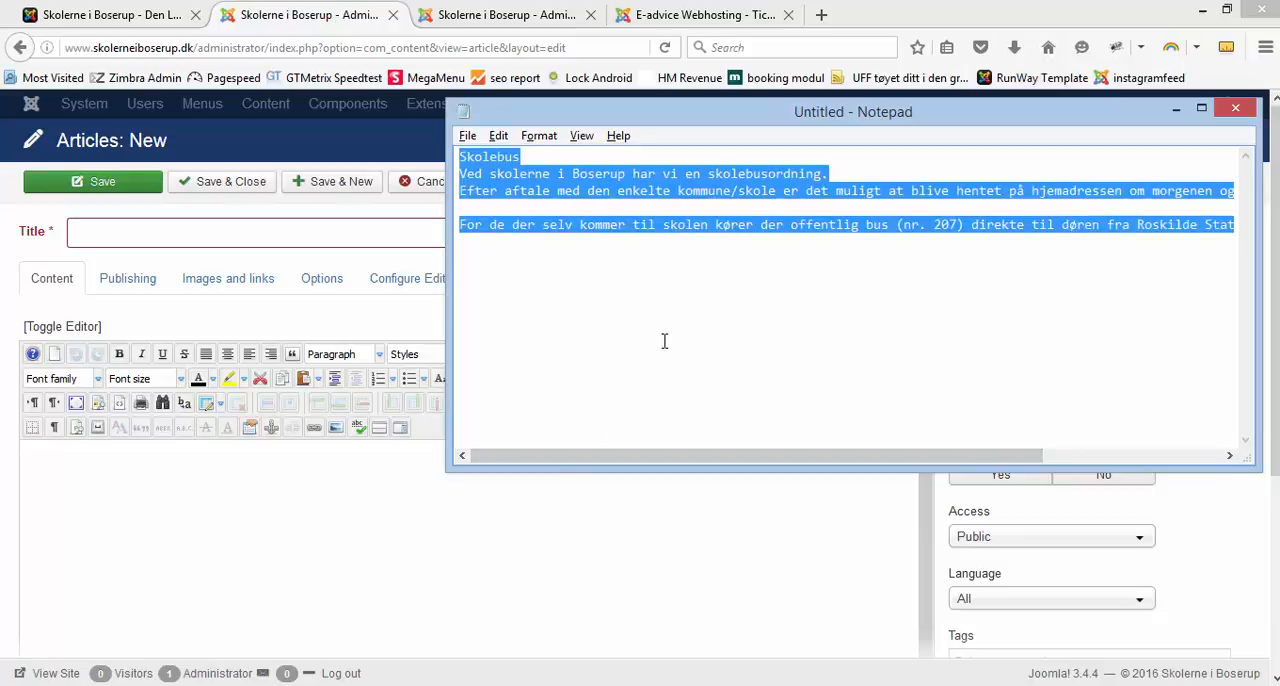
{"action": "left_click", "coordinate": [275, 495]}
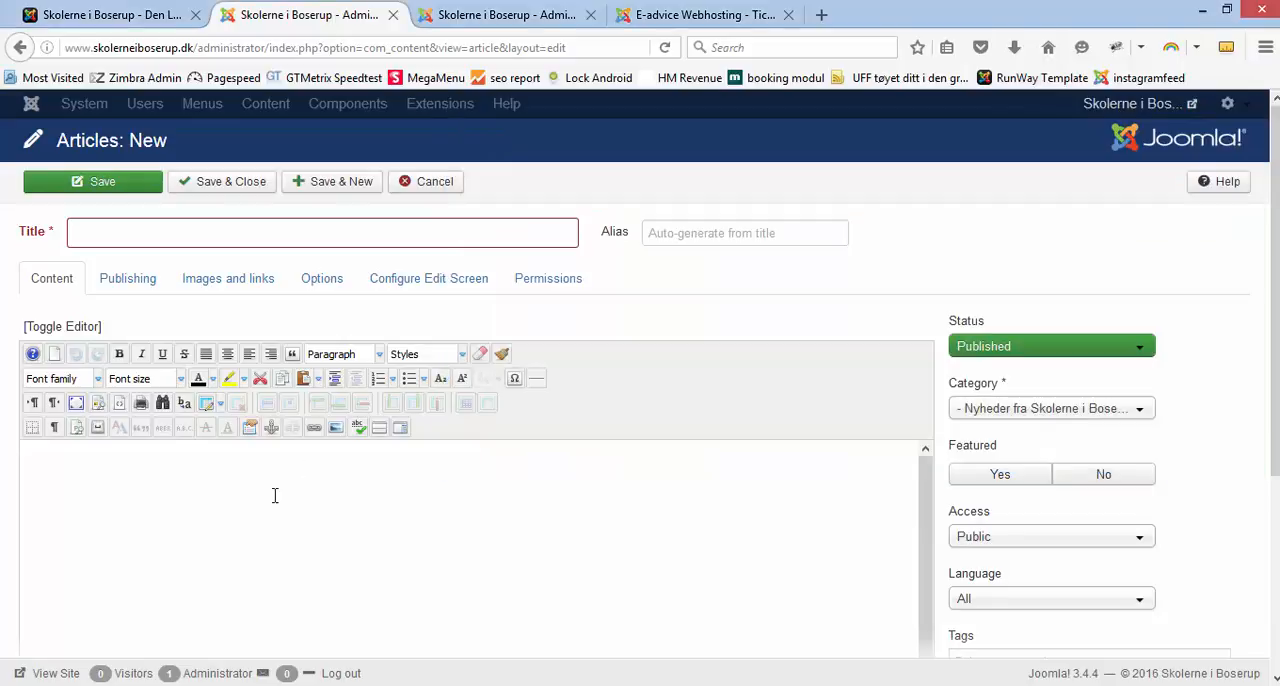
{"action": "key", "text": "ctrl+v"}
Step: Move the heading "Skolebus" from the article body to the title and save the article
{"action": "left_click_drag", "start_coordinate": [109, 467], "coordinate": [22, 462]}
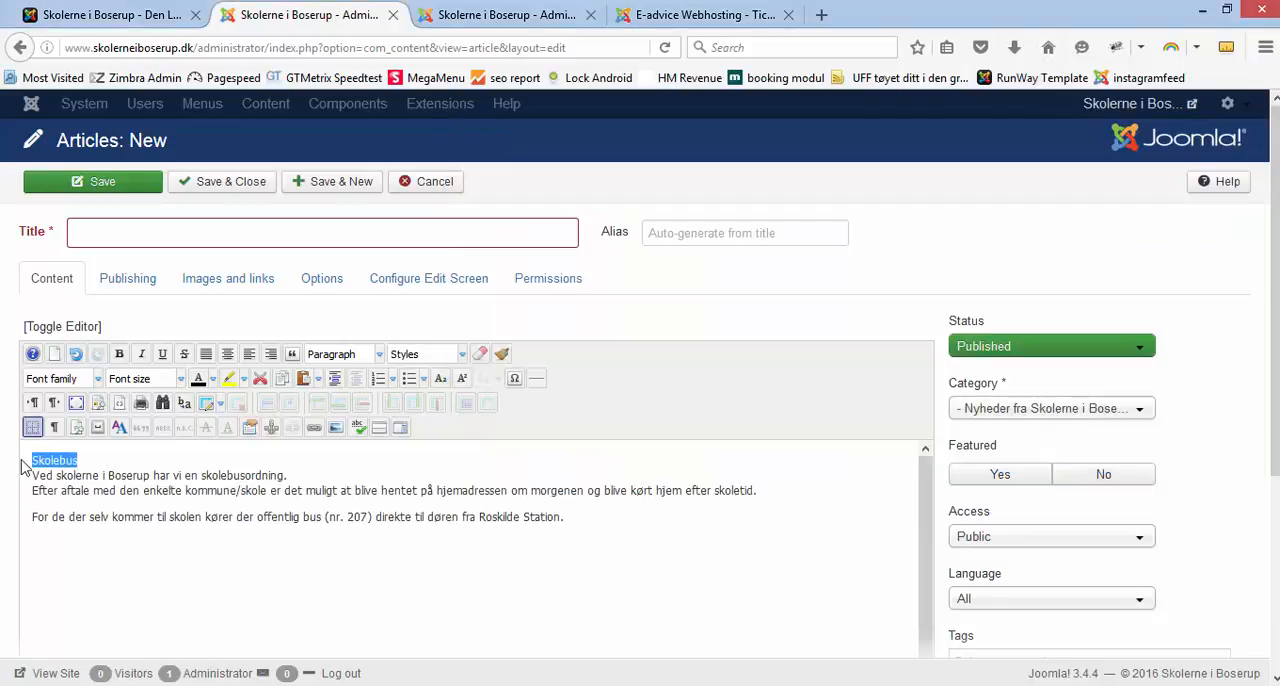
{"action": "key", "text": "ctrl+x"}
{"action": "key", "text": "Delete"}
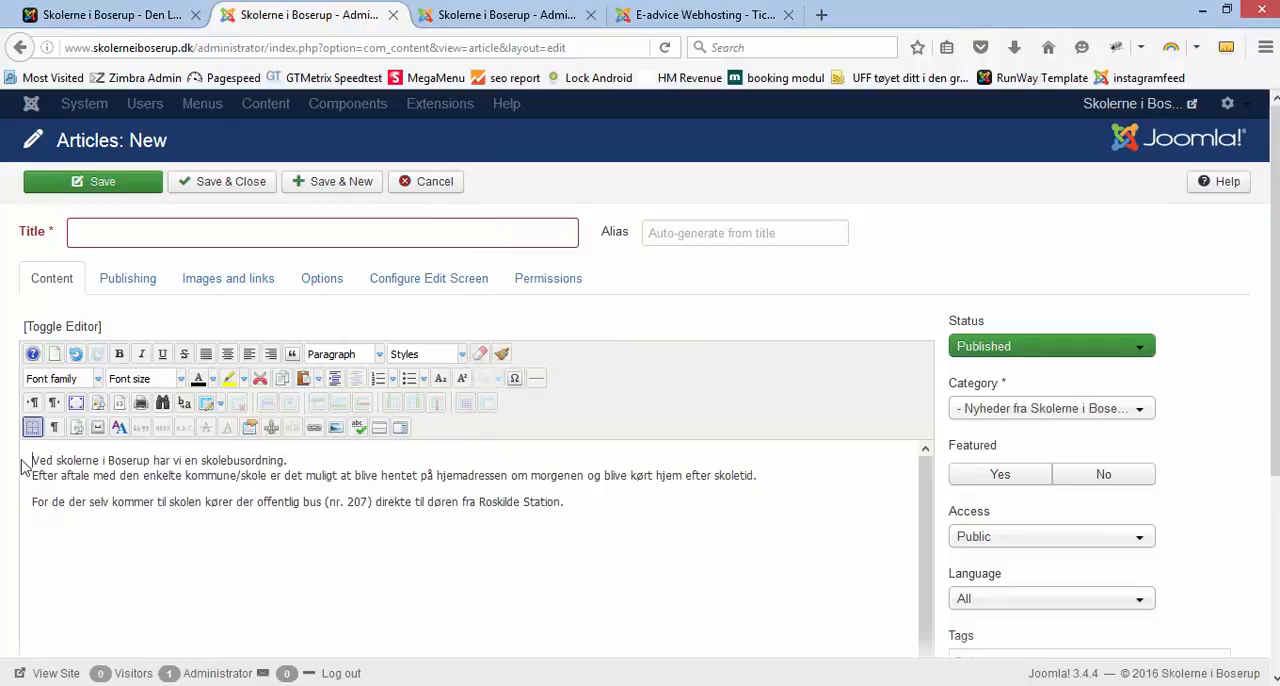
{"action": "left_click", "coordinate": [146, 234]}
{"action": "key", "text": "ctrl+v"}
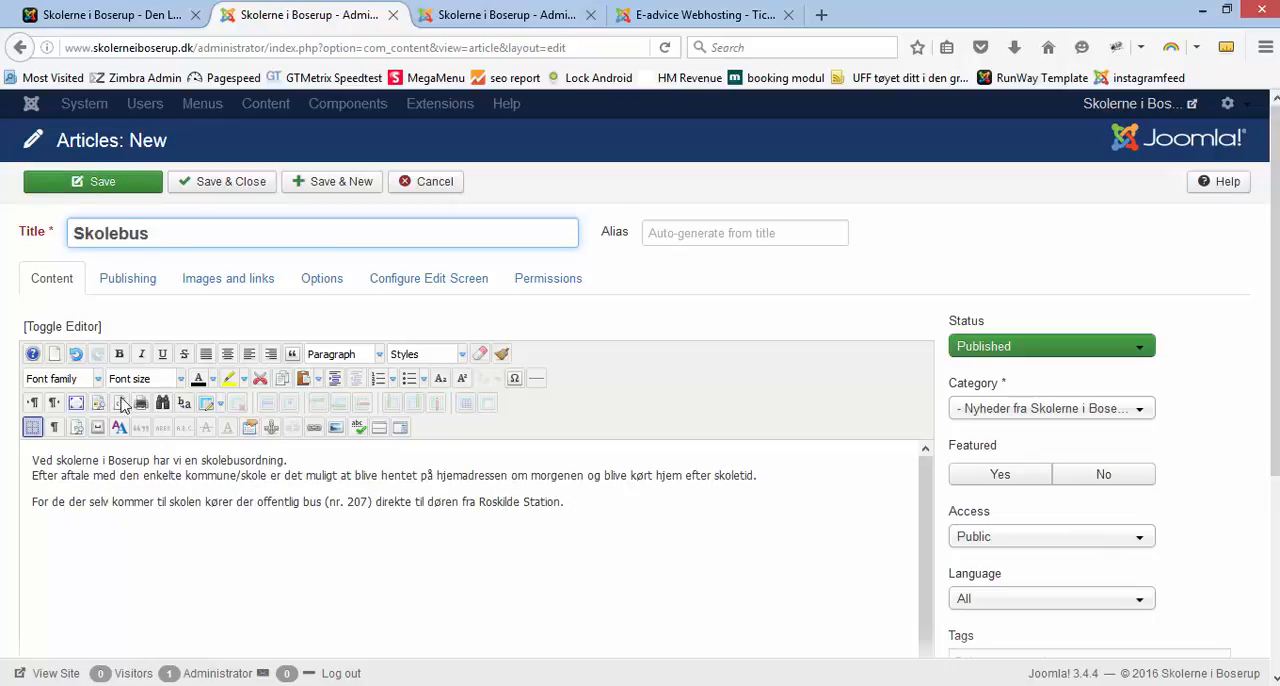
{"action": "left_click", "coordinate": [77, 189]}
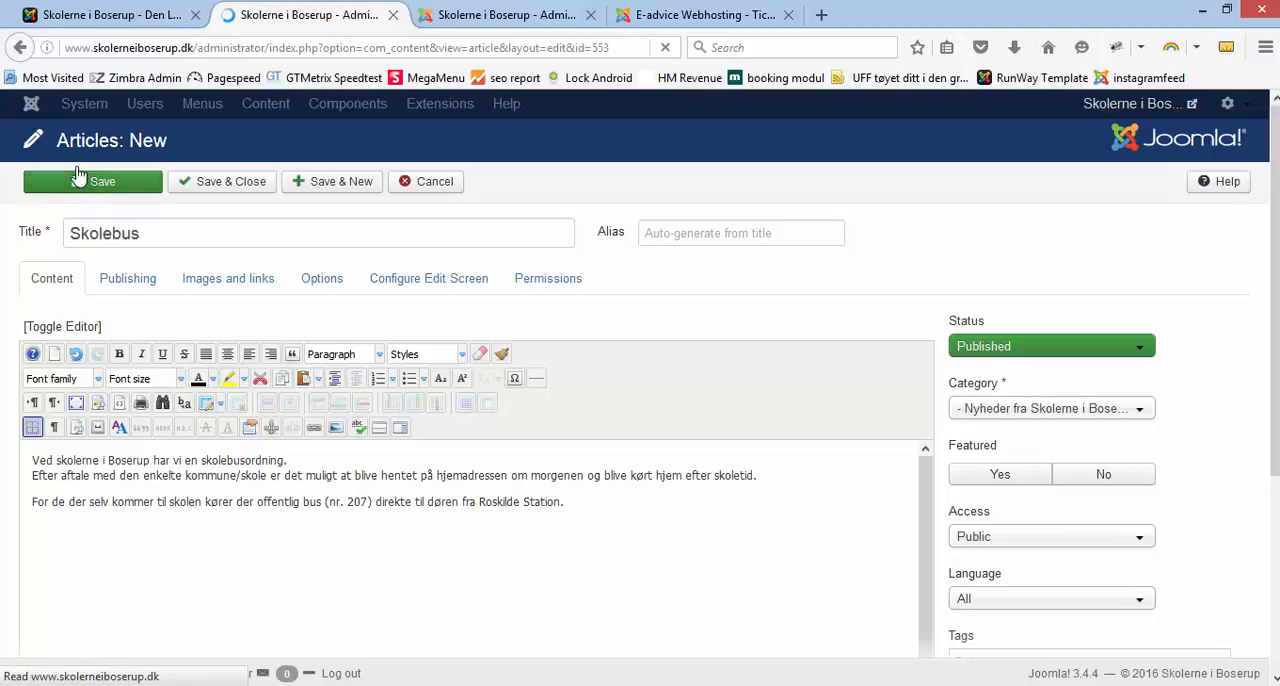
Step: Reload the public front page and view the Skolebus article from its Nyheder list
{"action": "left_click", "coordinate": [87, 20]}
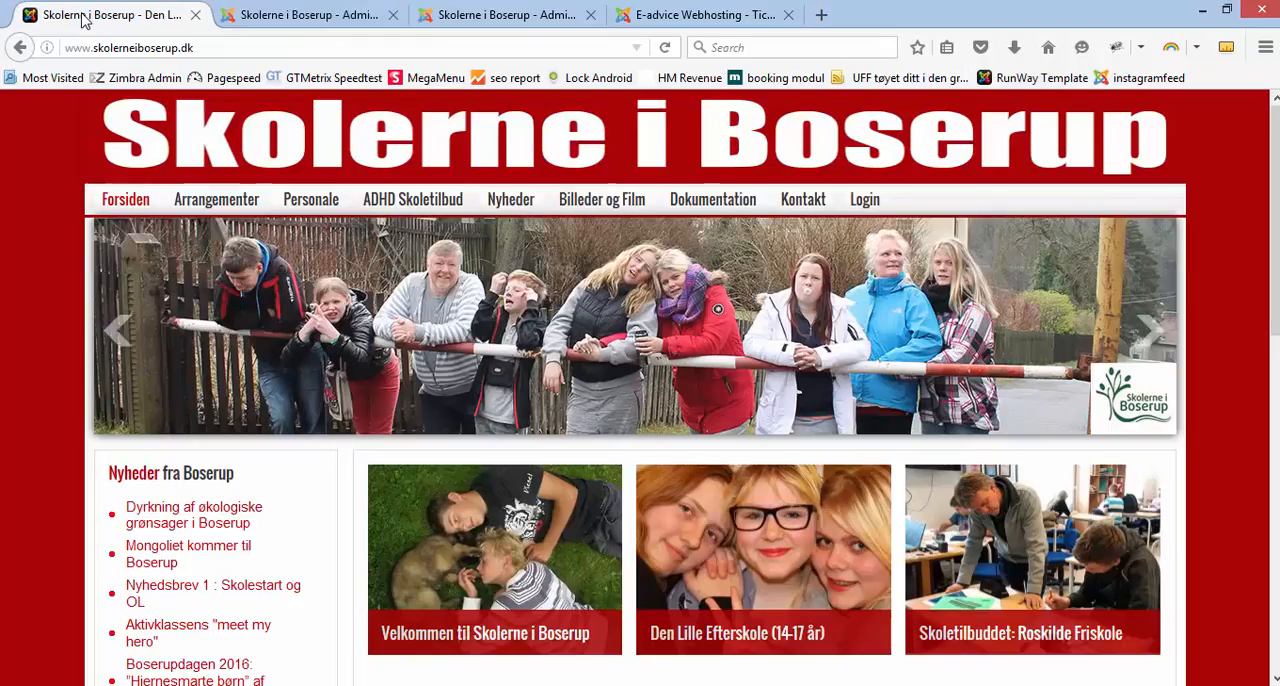
{"action": "left_click", "coordinate": [664, 47]}
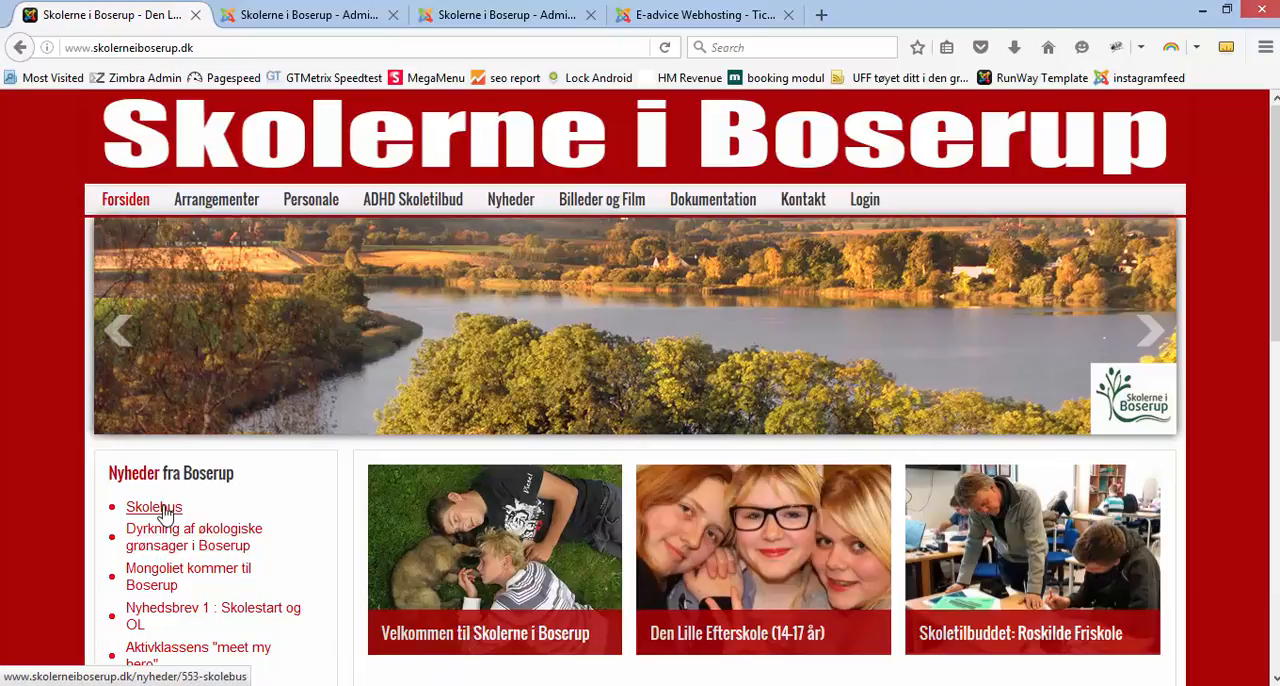
{"action": "left_click", "coordinate": [163, 510]}
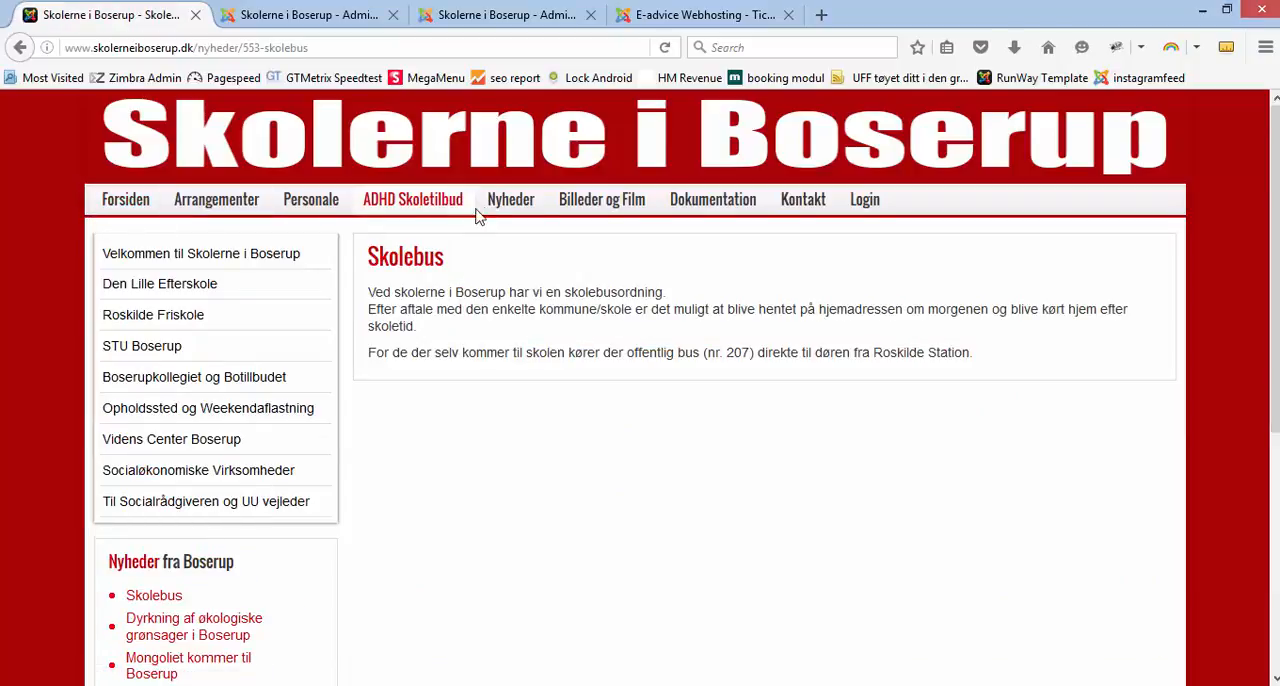
Step: Check the website's Nyheder overview page for the Skolebus article, reload it, and return to the article editor
{"action": "left_click", "coordinate": [507, 204]}
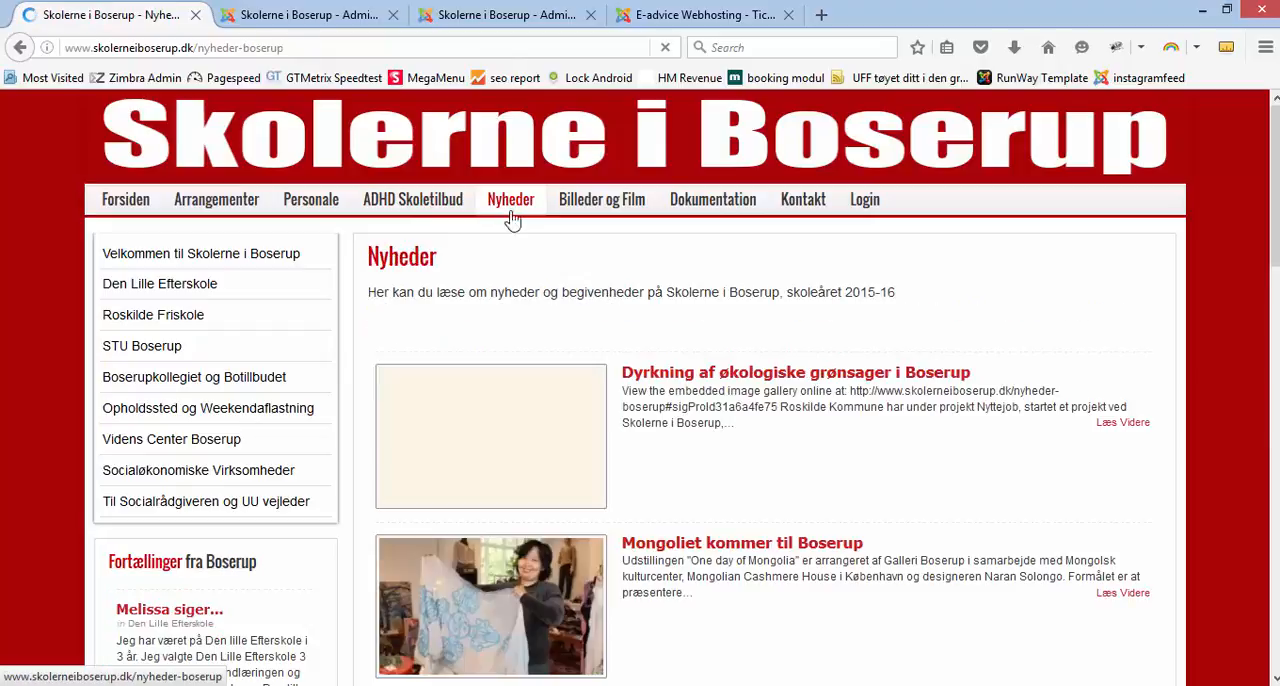
{"action": "scroll", "coordinate": [694, 455], "scroll_direction": "down", "scroll_amount": 15}
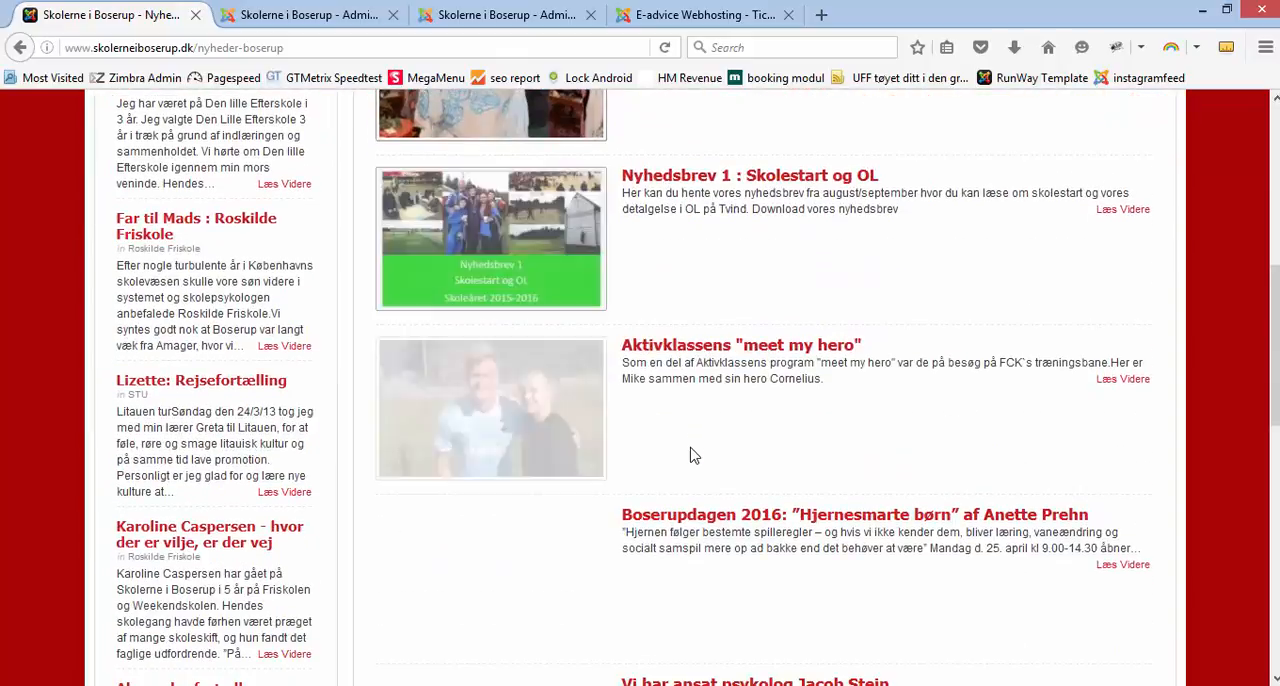
{"action": "scroll", "coordinate": [694, 455], "scroll_direction": "down", "scroll_amount": 3}
{"action": "scroll", "coordinate": [694, 452], "scroll_direction": "up", "scroll_amount": 18}
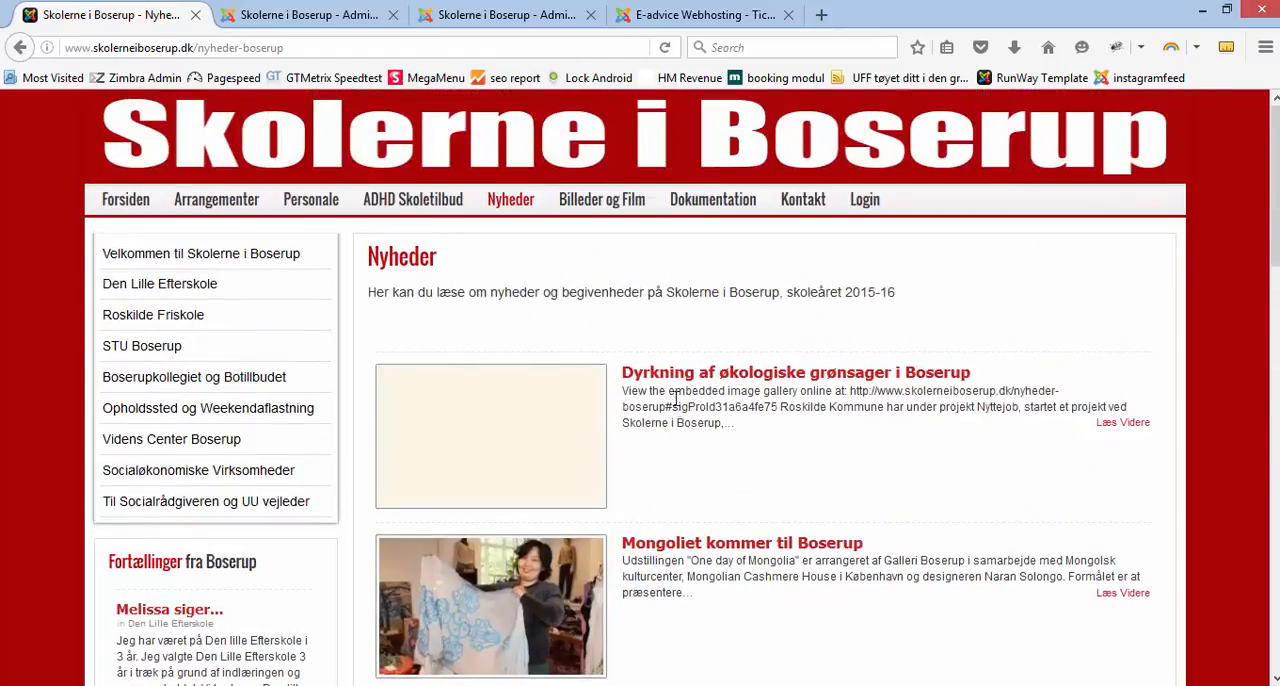
{"action": "key", "text": "F5"}
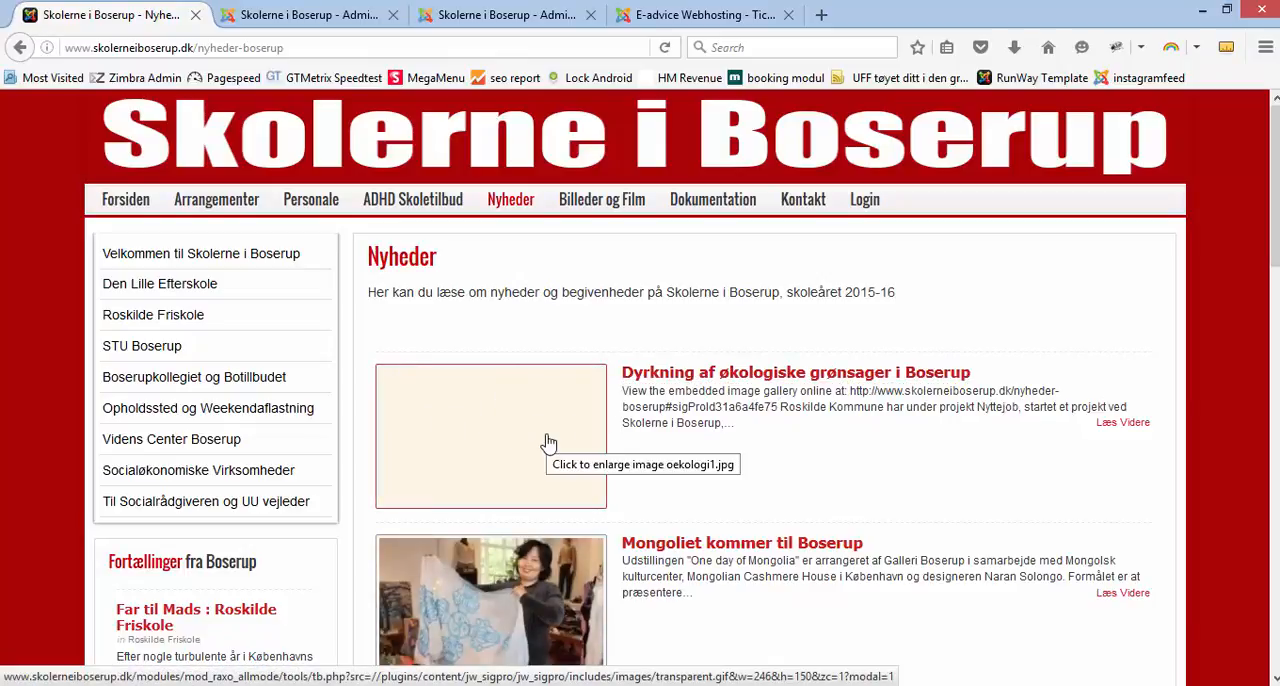
{"action": "left_click", "coordinate": [285, 24]}
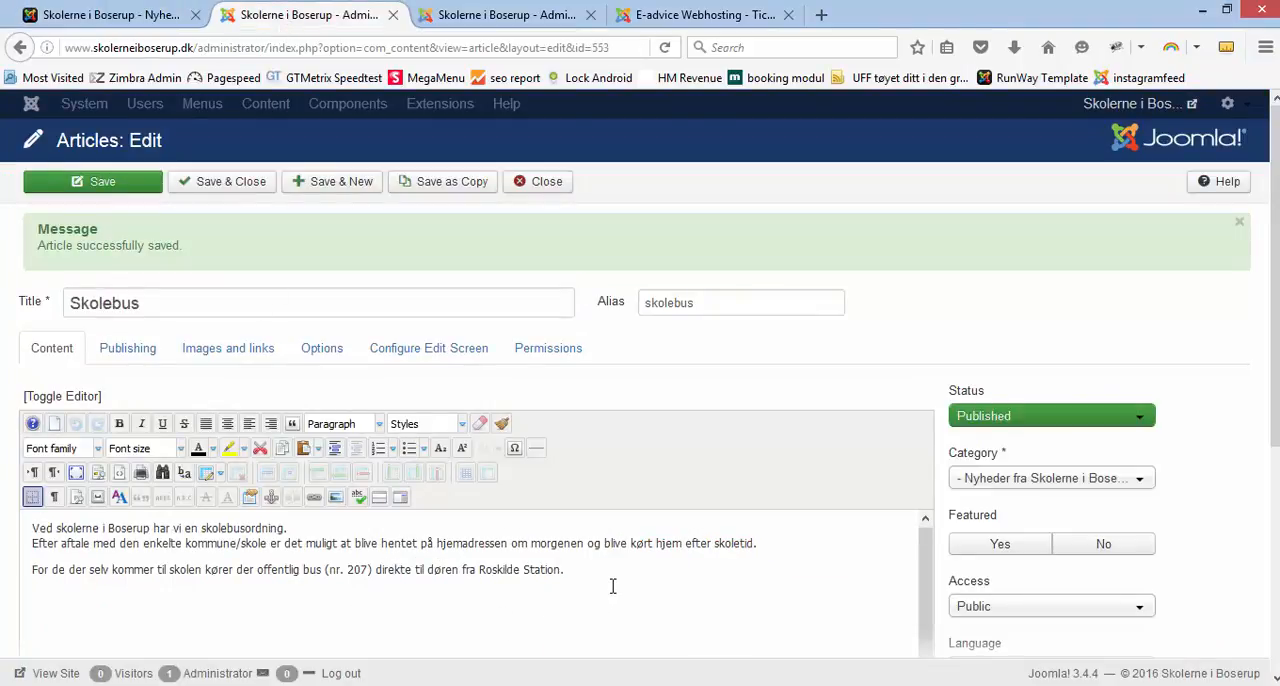
Step: Open the image manager from the article body and create a folder named 2016 inside the nyheder image folder
{"action": "scroll", "coordinate": [613, 586], "scroll_direction": "down", "scroll_amount": 1}
{"action": "scroll", "coordinate": [613, 586], "scroll_direction": "up", "scroll_amount": 1}
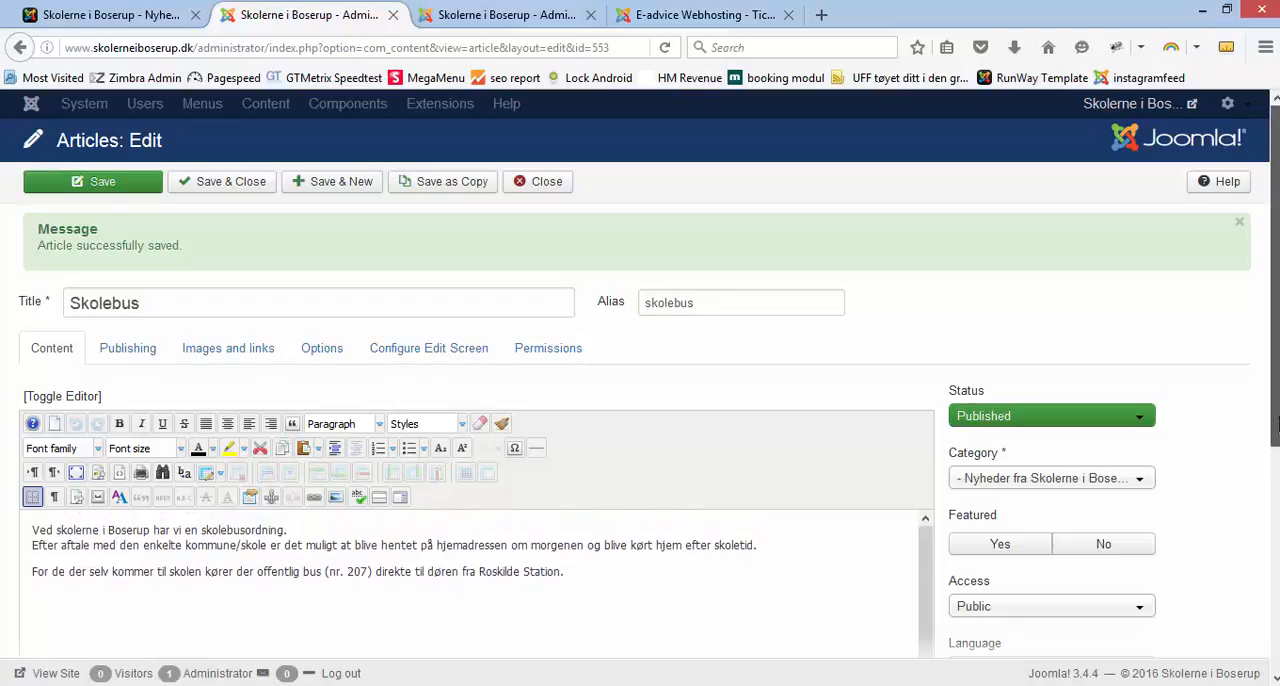
{"action": "scroll", "coordinate": [1276, 452], "scroll_direction": "down", "scroll_amount": 1}
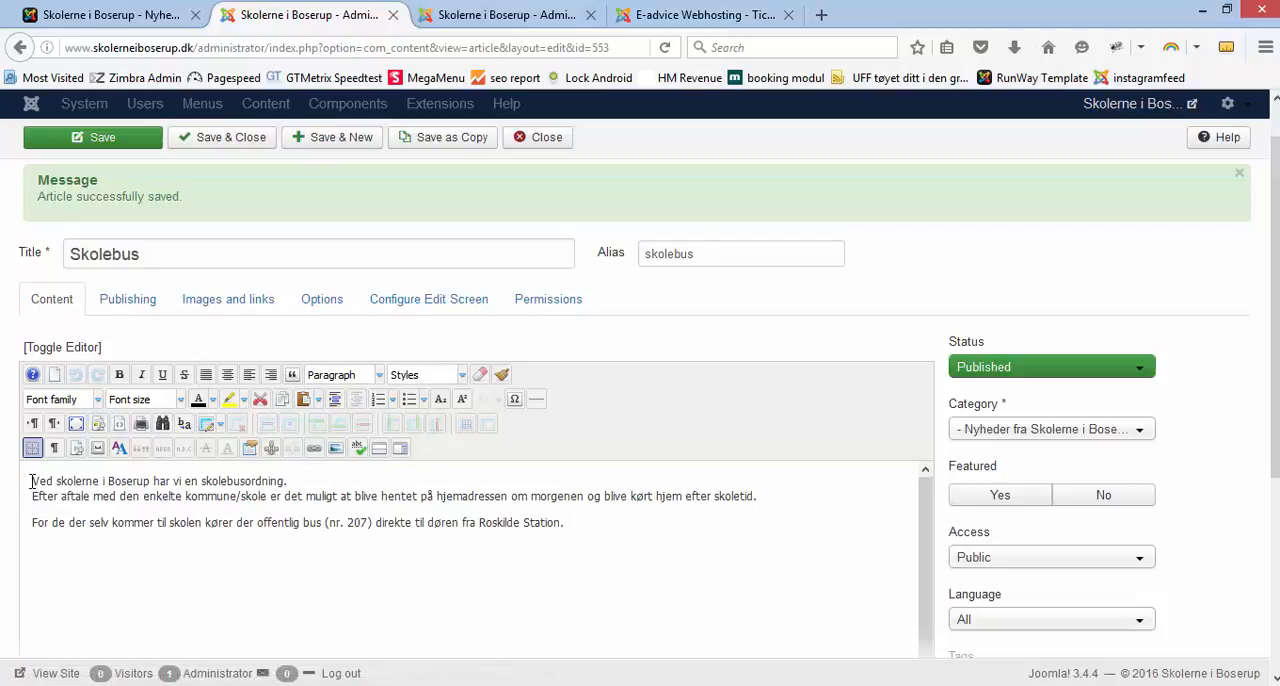
{"action": "left_click", "coordinate": [336, 452]}
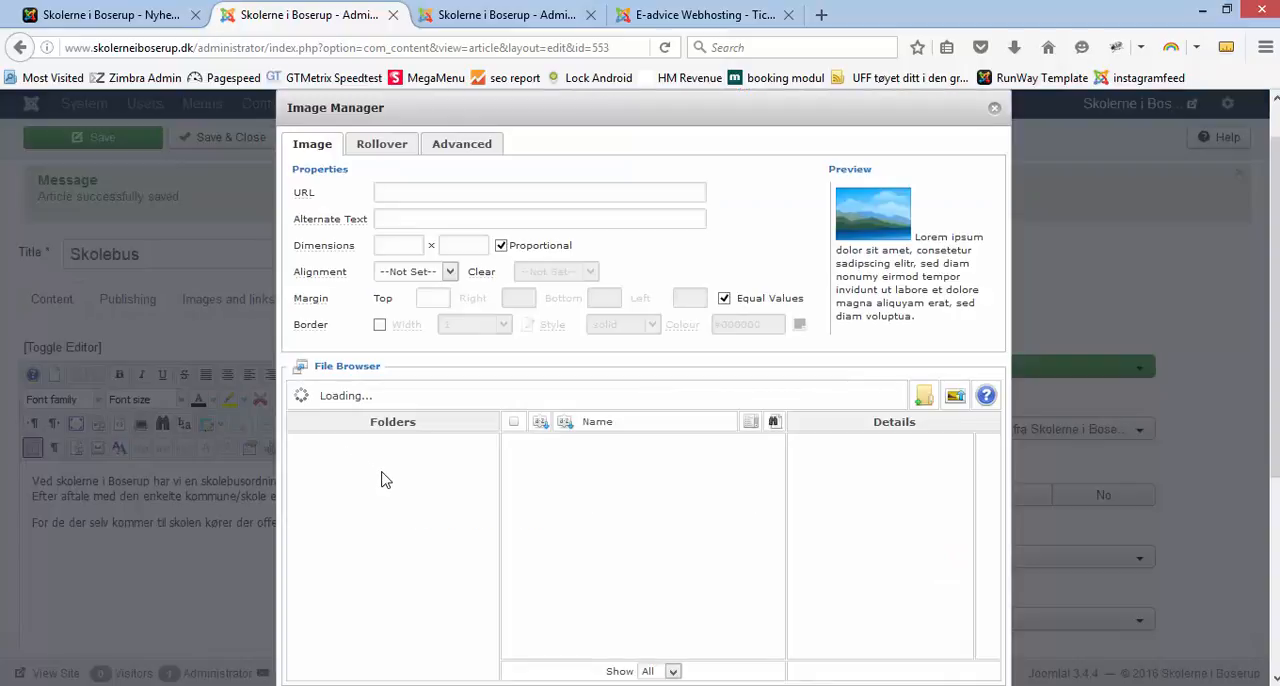
{"action": "left_click_drag", "start_coordinate": [489, 508], "coordinate": [479, 572]}
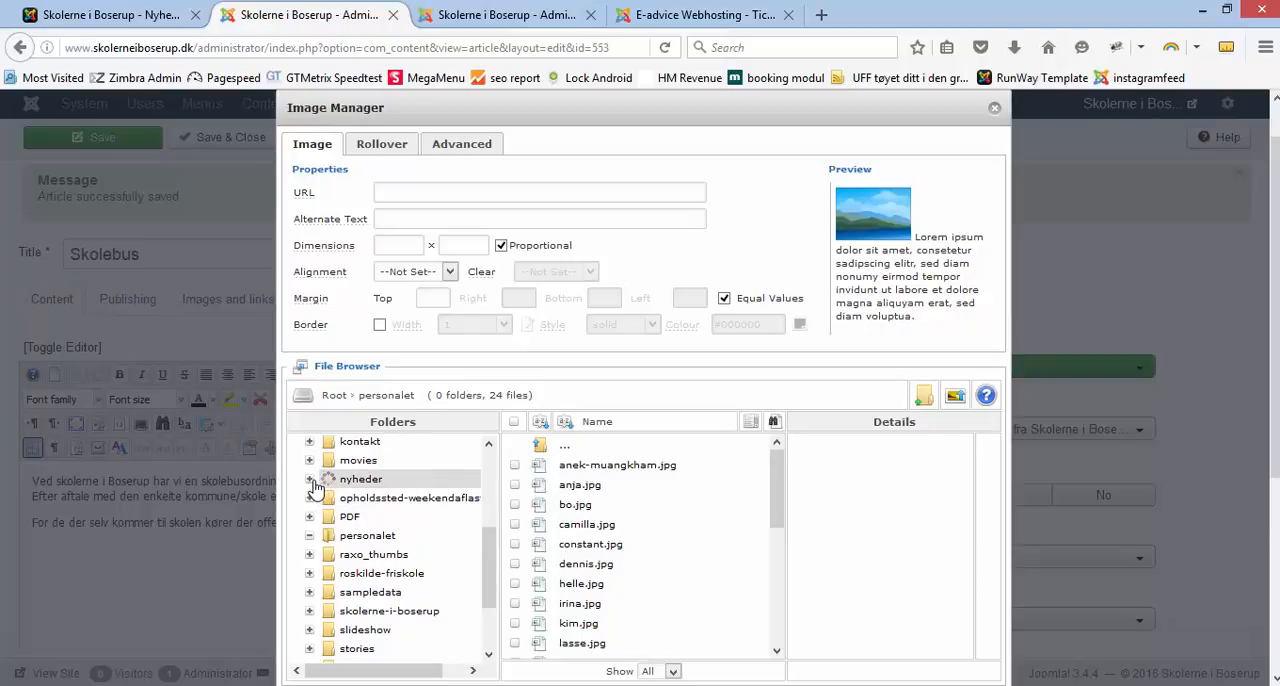
{"action": "left_click", "coordinate": [310, 482]}
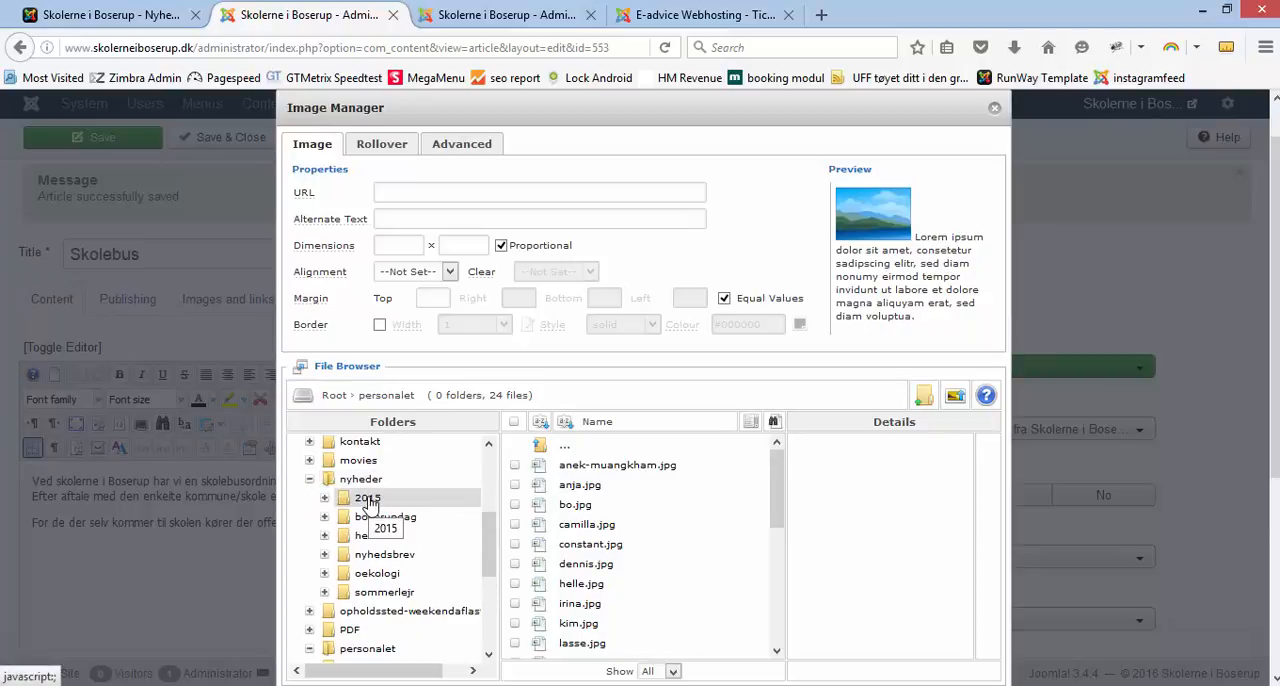
{"action": "left_click", "coordinate": [366, 481]}
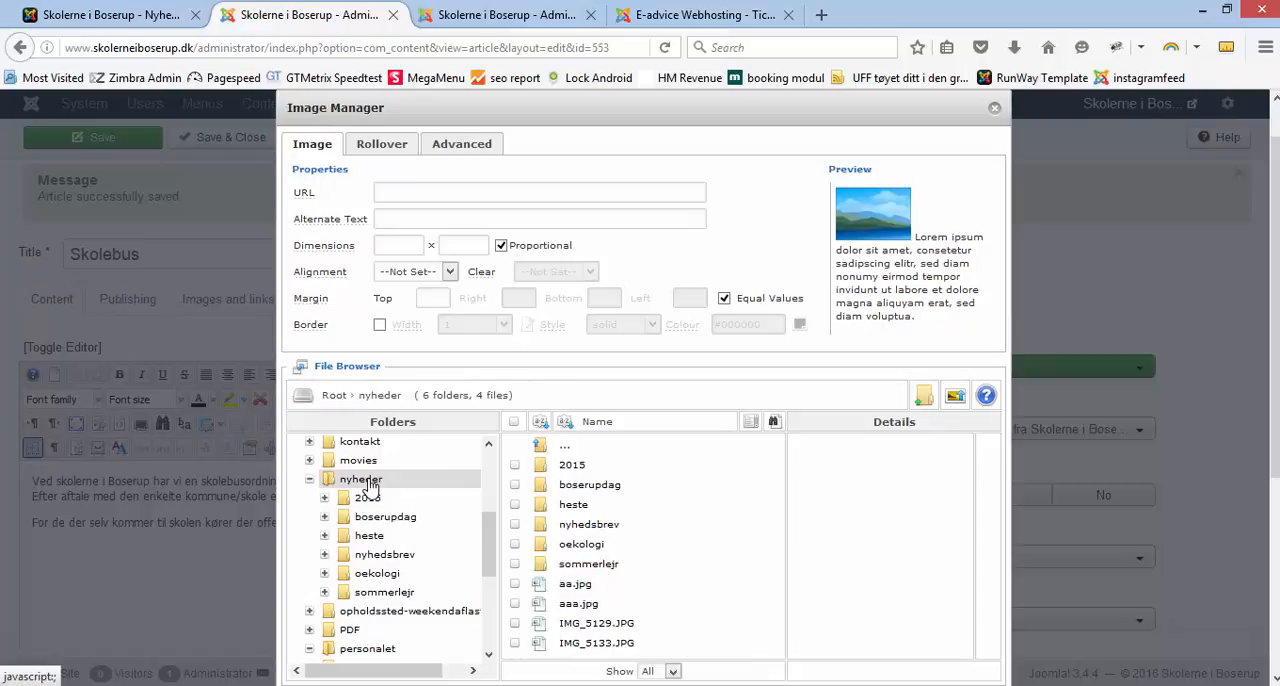
{"action": "left_click", "coordinate": [924, 398]}
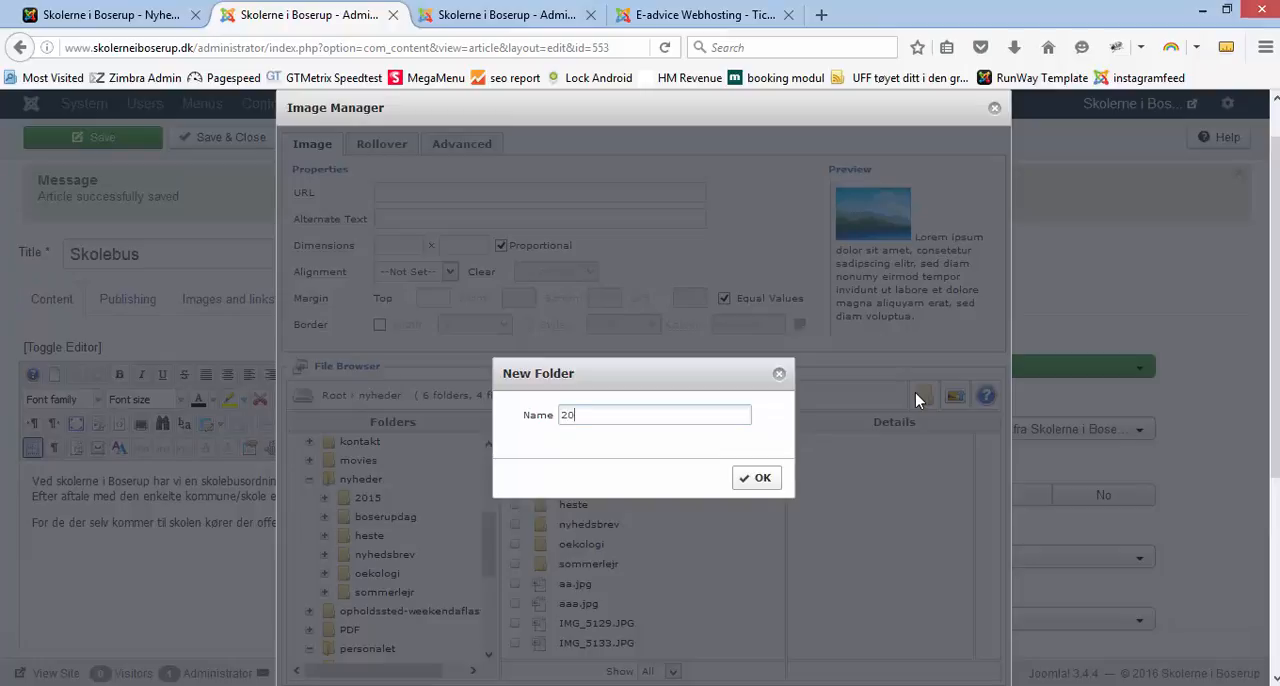
{"action": "type", "text": "2016"}
{"action": "left_click", "coordinate": [762, 480]}
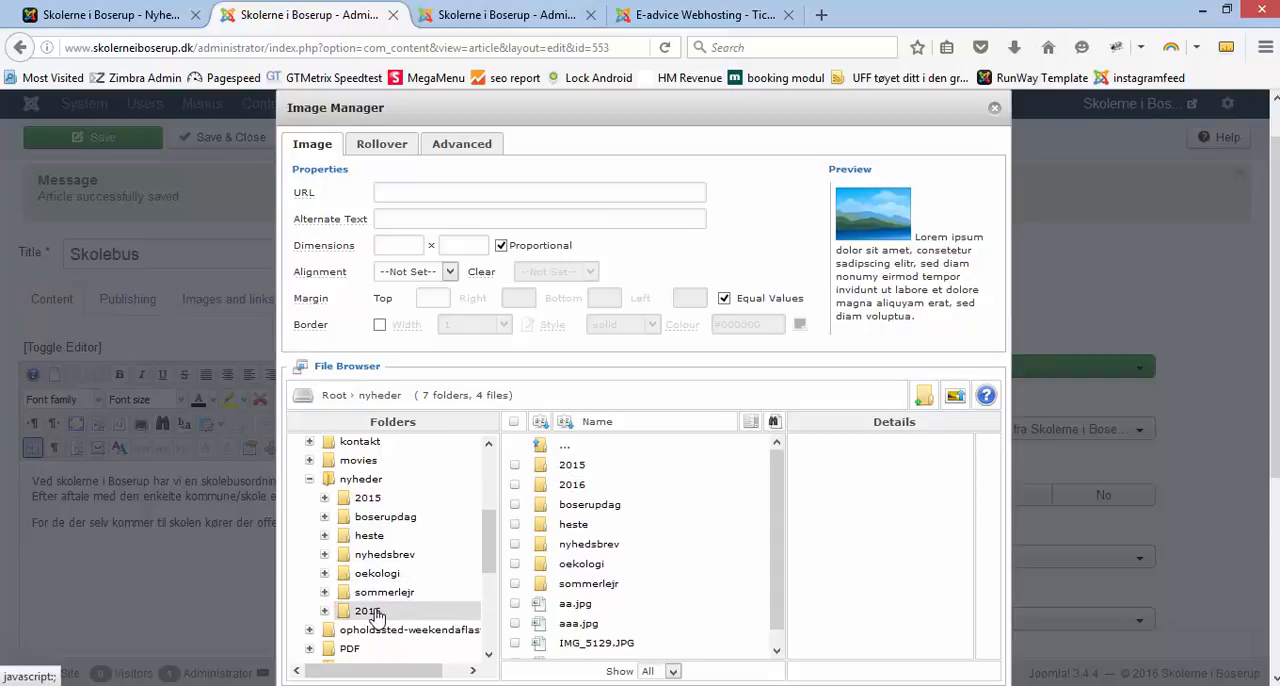
Step: Create a subfolder named skolebus inside the nyheder/2016 image folder
{"action": "left_click", "coordinate": [377, 615]}
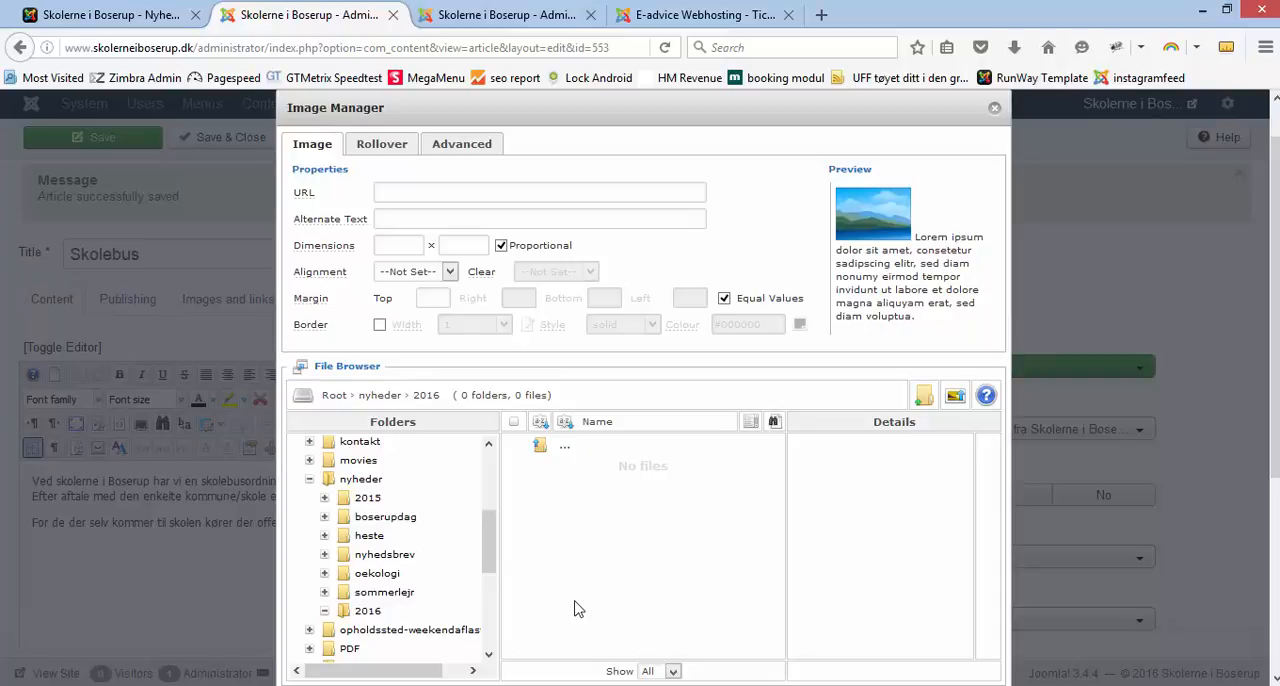
{"action": "left_click", "coordinate": [922, 398]}
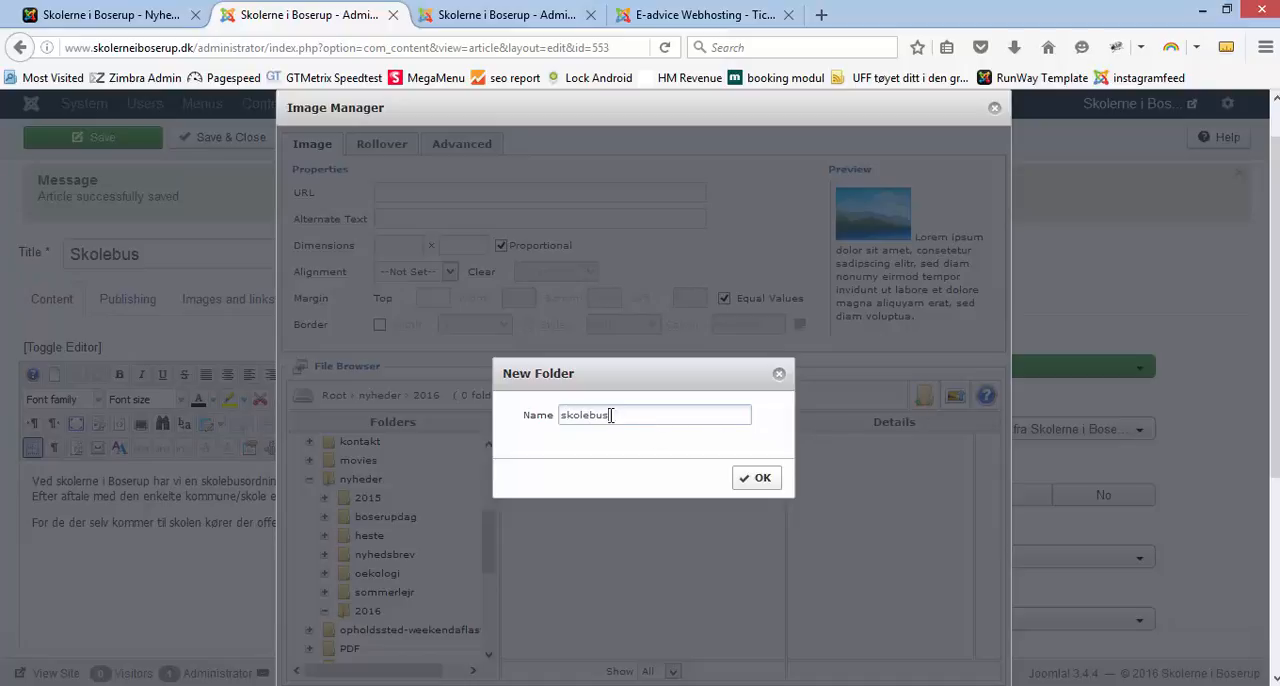
{"action": "left_click_drag", "start_coordinate": [611, 415], "coordinate": [556, 432]}
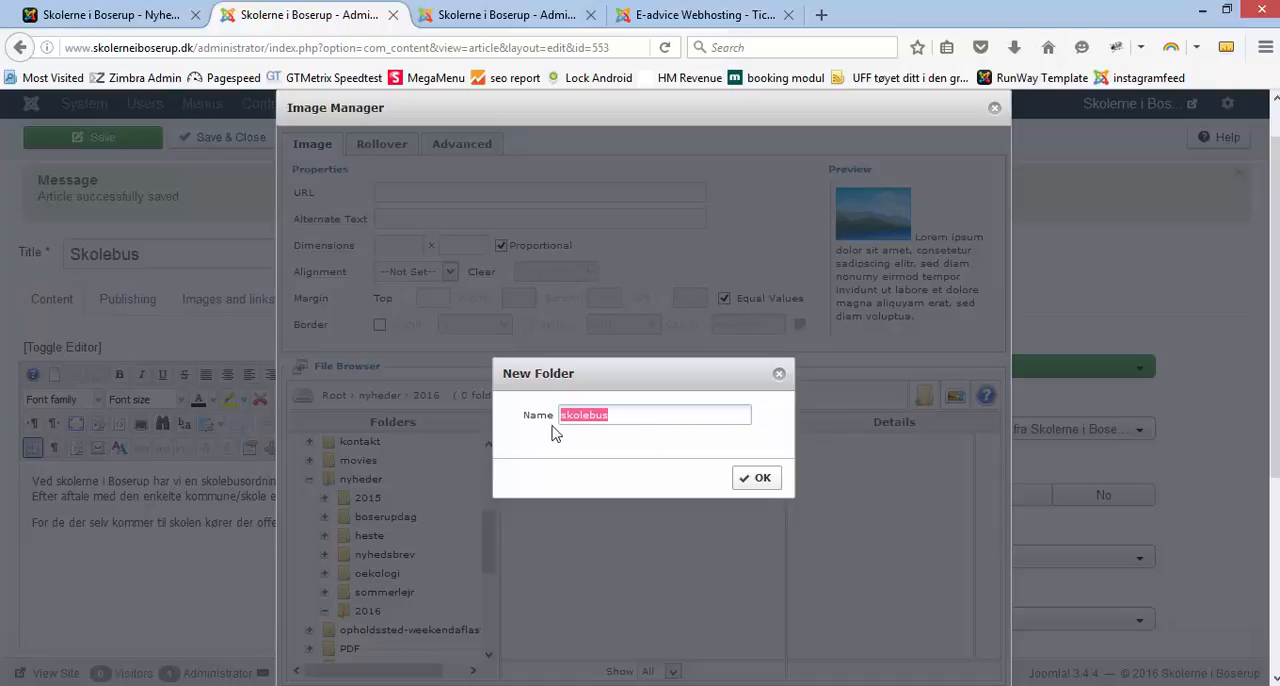
{"action": "left_click", "coordinate": [750, 479]}
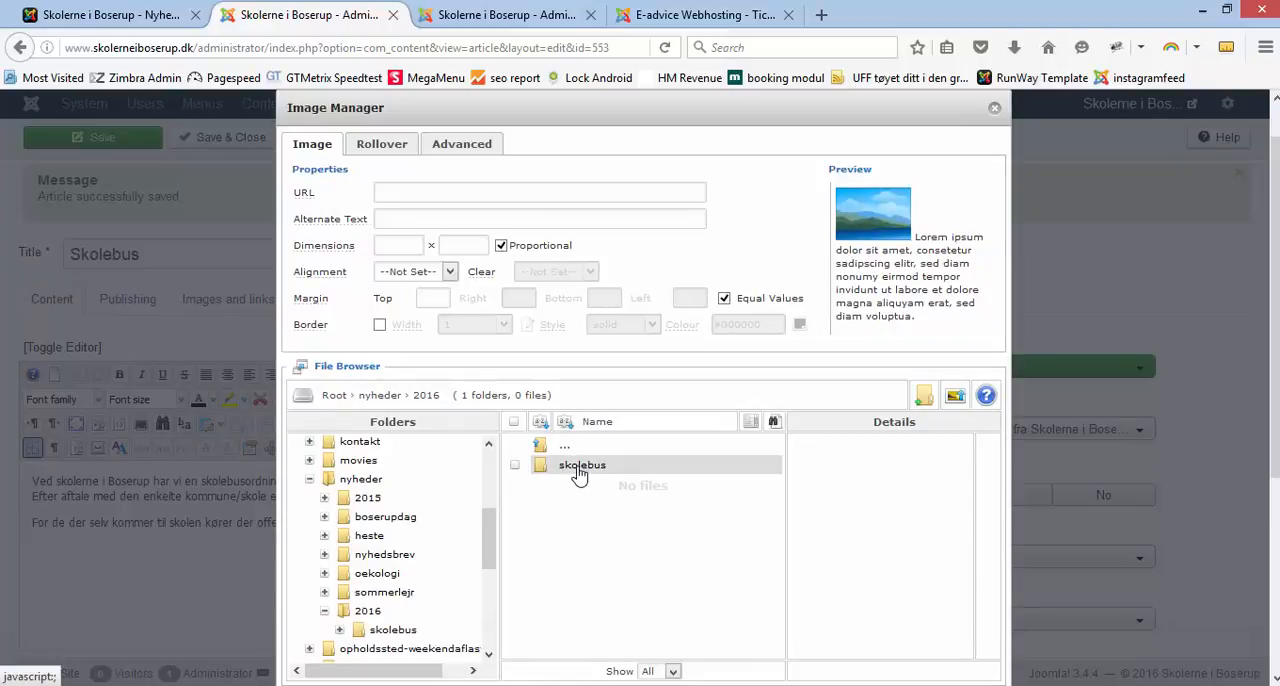
Step: Upload adhd1.jpg from the computer's boserup/2015/nyheder folder into the skolebus image folder
{"action": "double_click", "coordinate": [580, 474]}
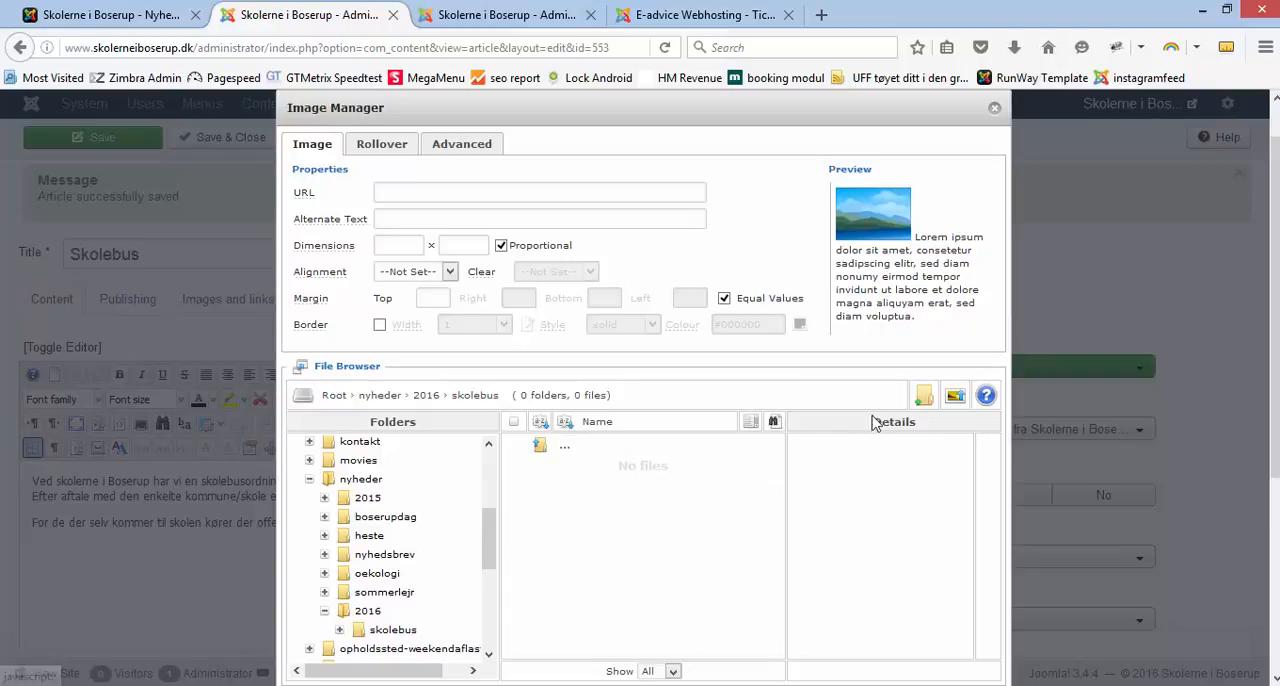
{"action": "left_click", "coordinate": [955, 398]}
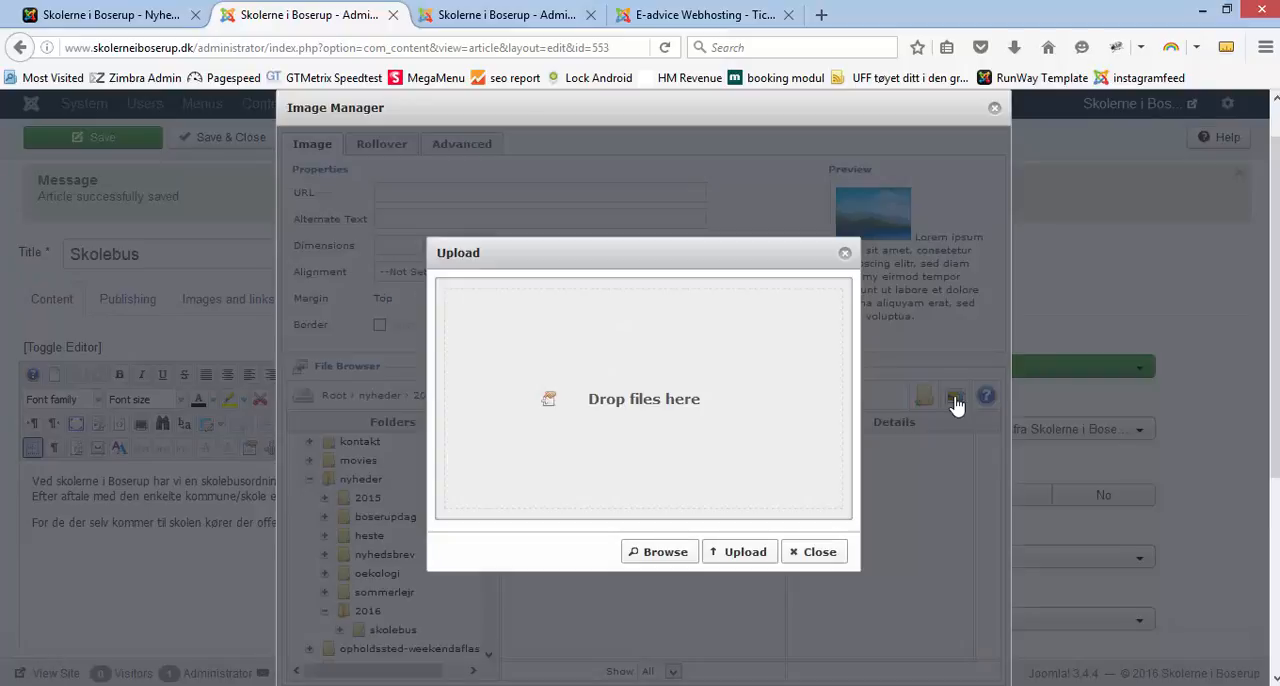
{"action": "left_click", "coordinate": [664, 555]}
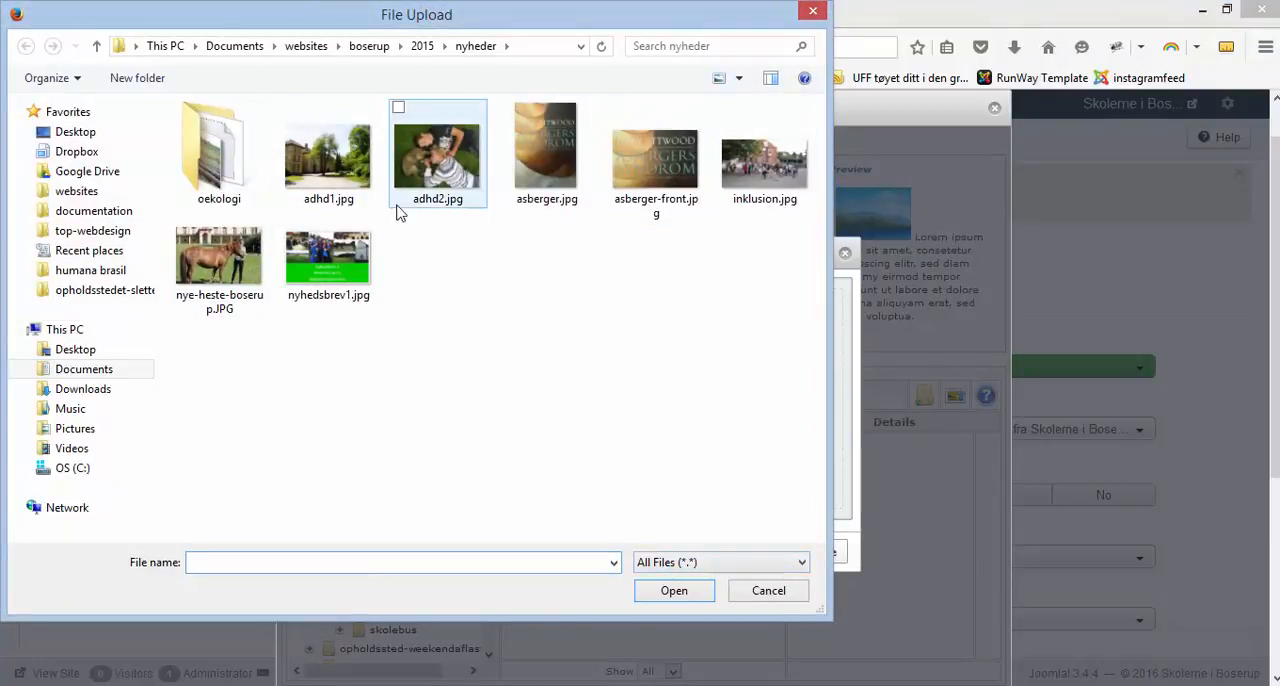
{"action": "left_click", "coordinate": [314, 171]}
{"action": "left_click", "coordinate": [674, 590]}
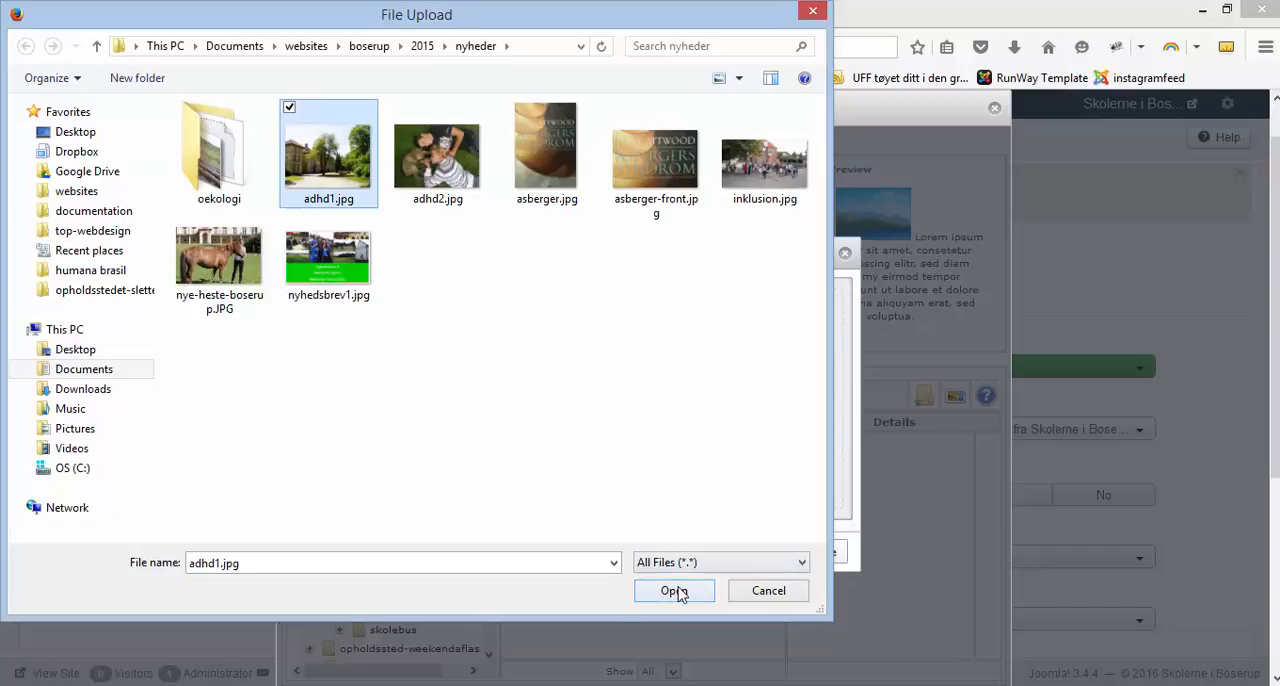
{"action": "left_click", "coordinate": [733, 556]}
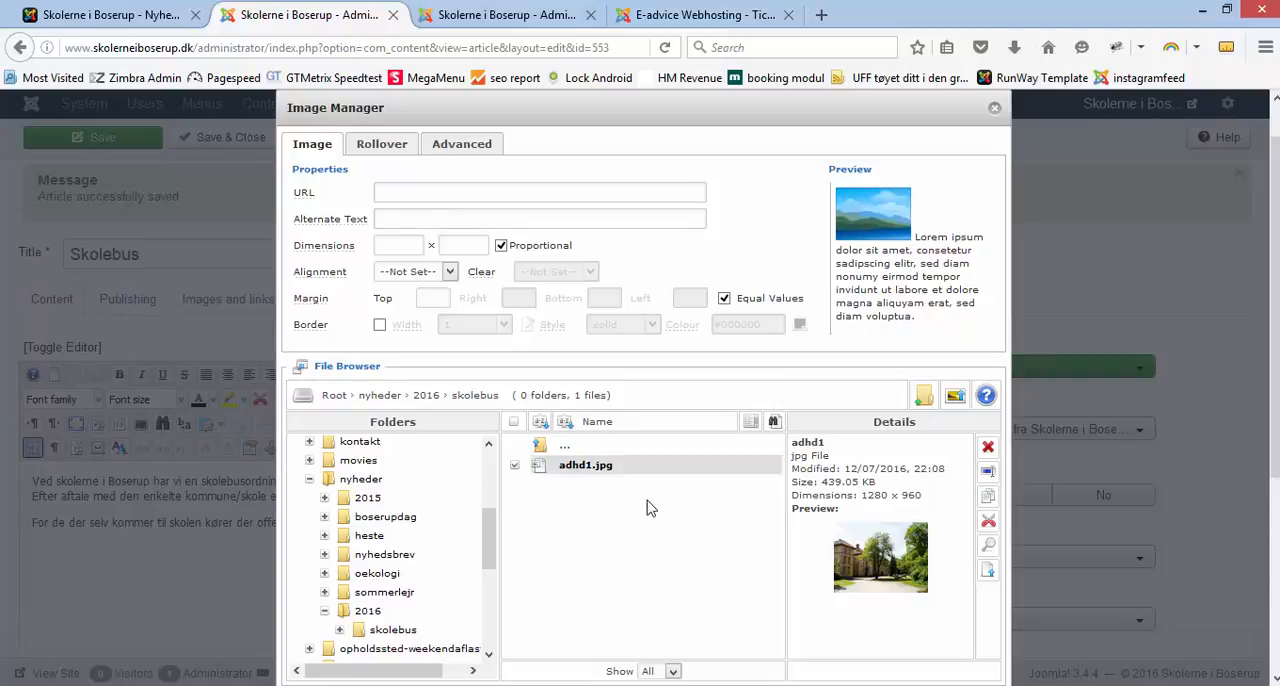
Step: Insert adhd1.jpg into the article with a proportional width of 300 and left alignment, and save the article
{"action": "left_click", "coordinate": [590, 467]}
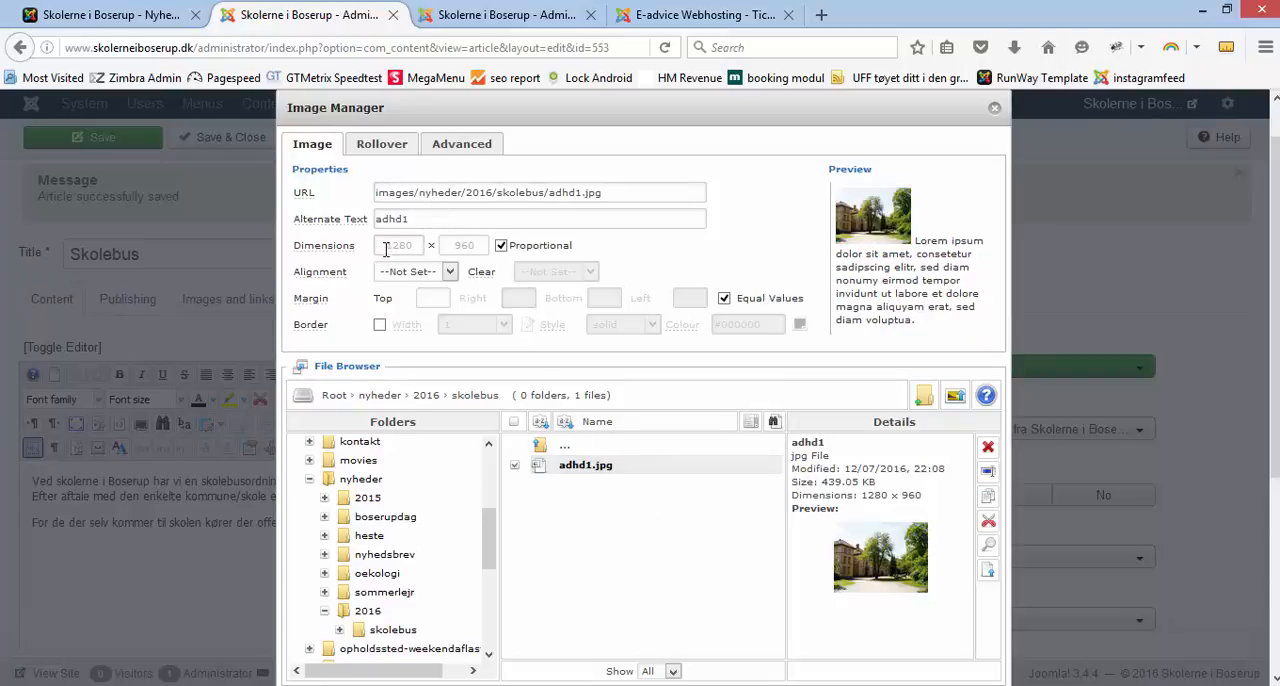
{"action": "left_click_drag", "start_coordinate": [393, 249], "coordinate": [420, 250]}
{"action": "type", "text": "300"}
{"action": "left_click", "coordinate": [450, 272]}
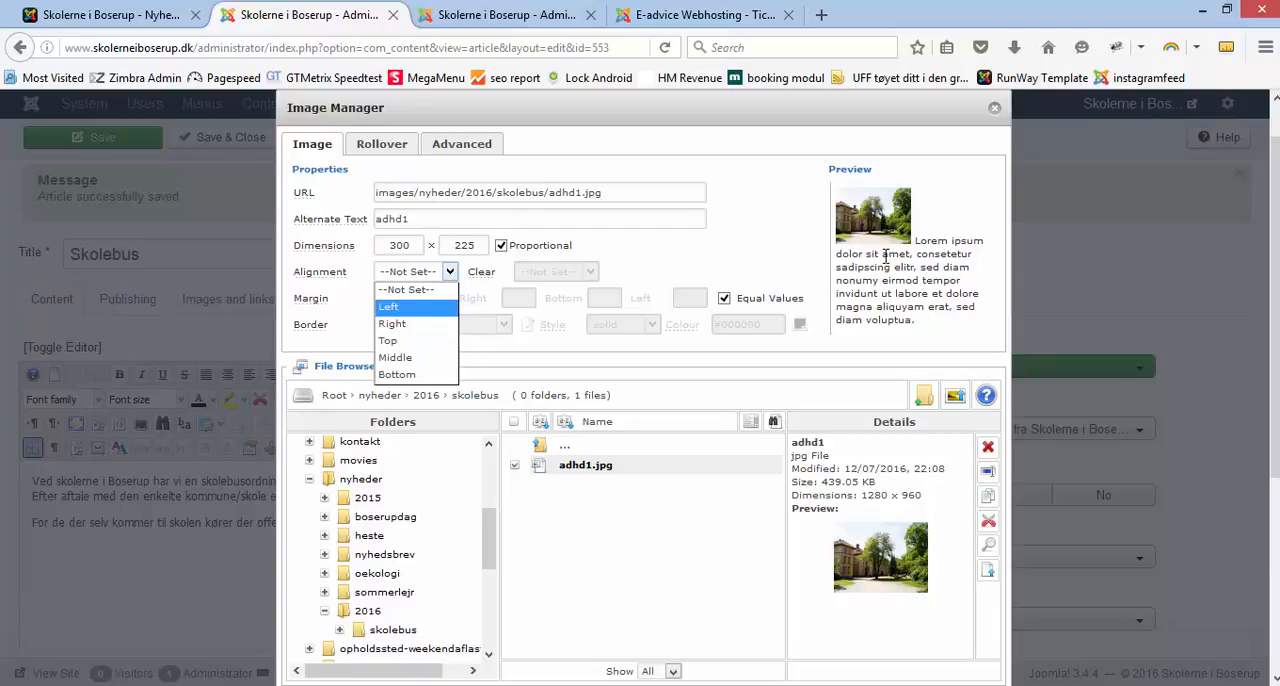
{"action": "left_click", "coordinate": [389, 306]}
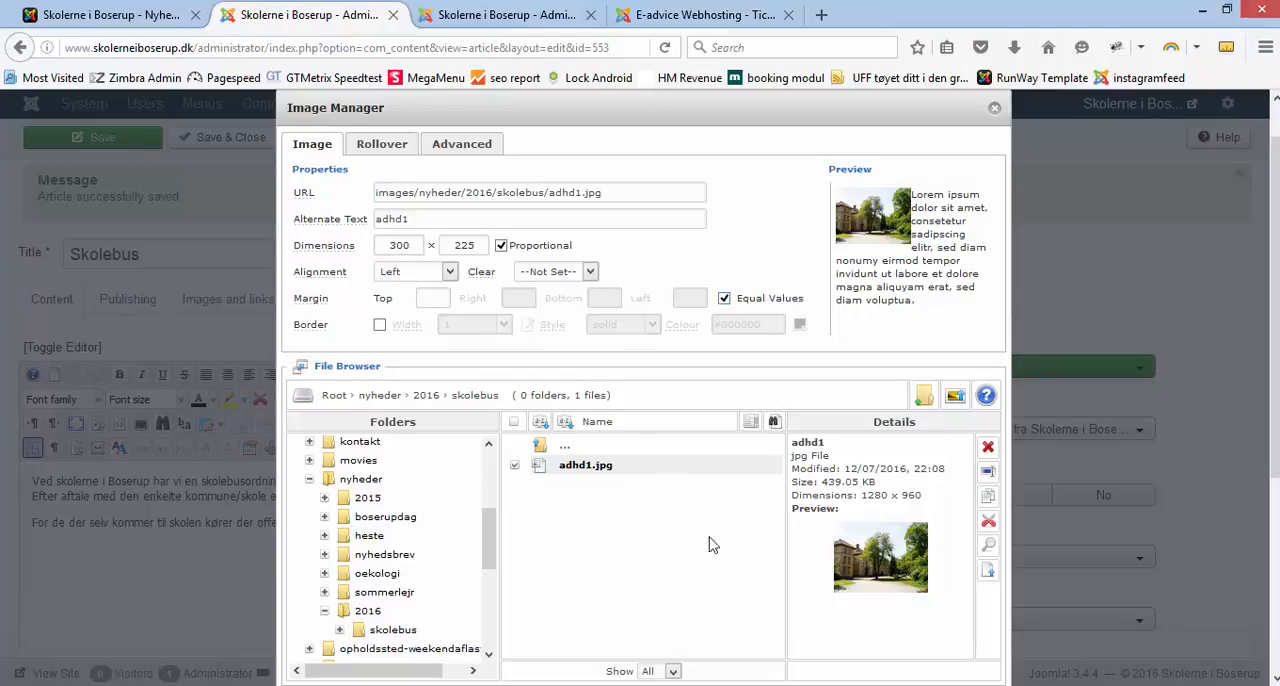
{"action": "scroll", "coordinate": [1268, 481], "scroll_direction": "down", "scroll_amount": 1}
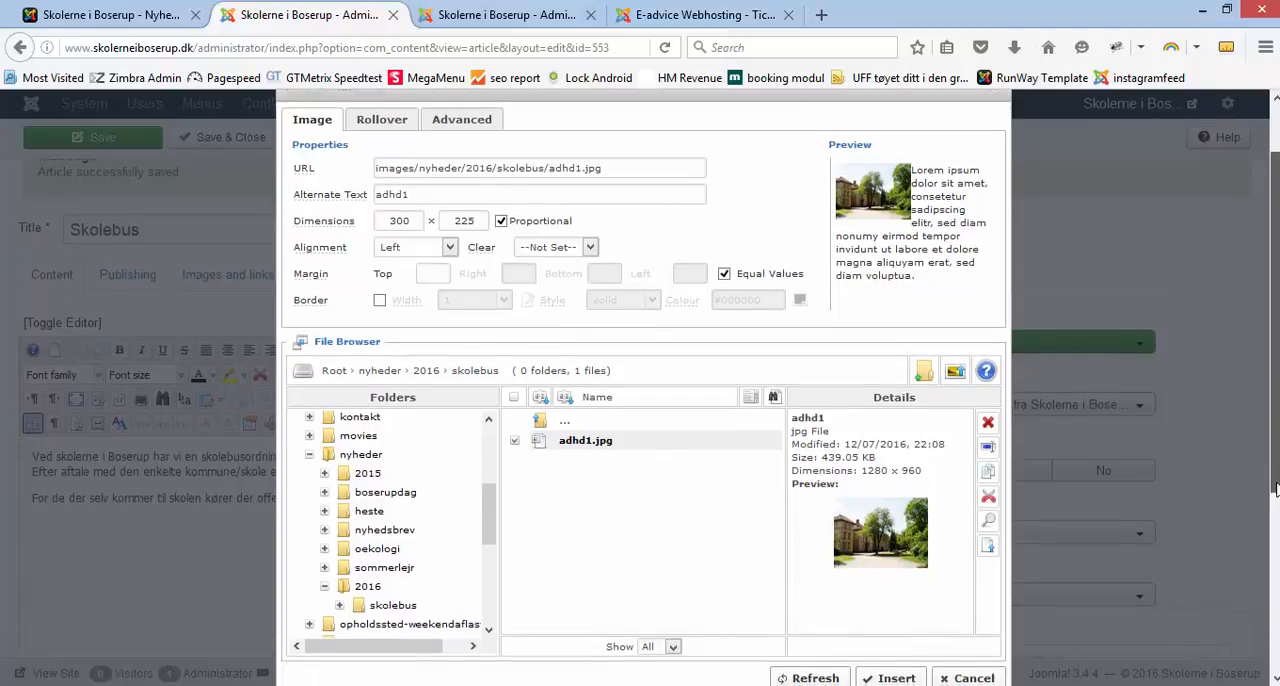
{"action": "left_click", "coordinate": [908, 659]}
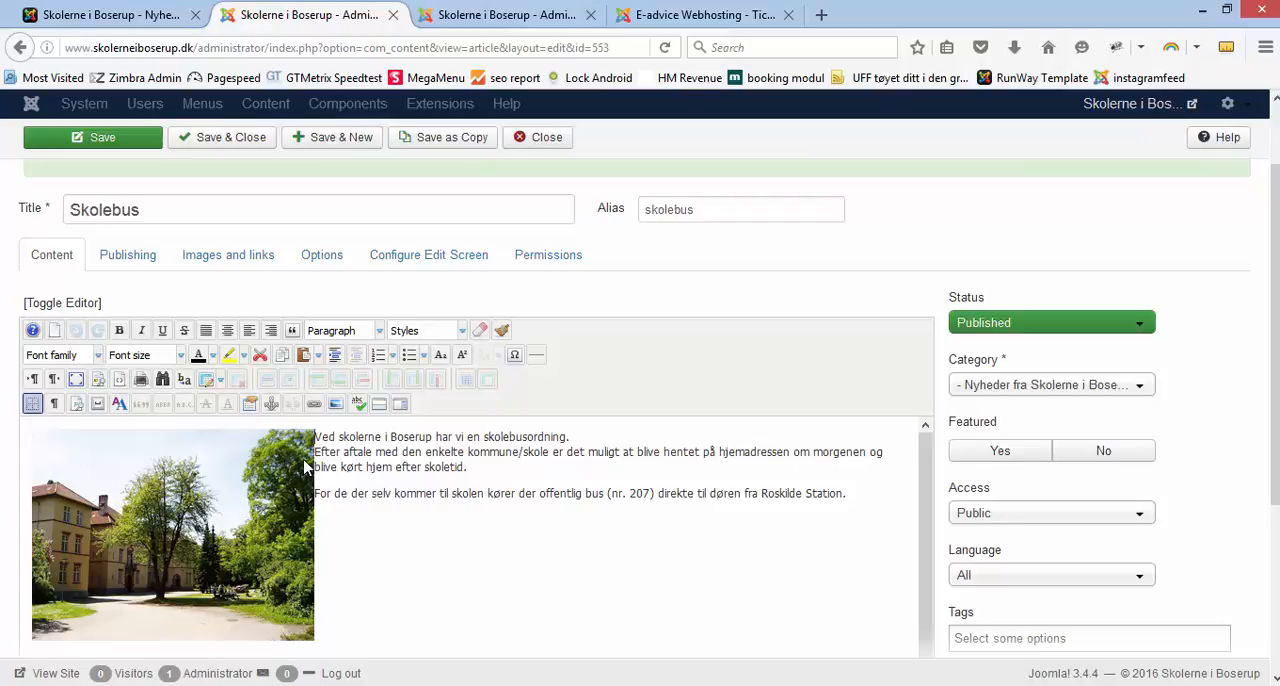
{"action": "left_click", "coordinate": [128, 143]}
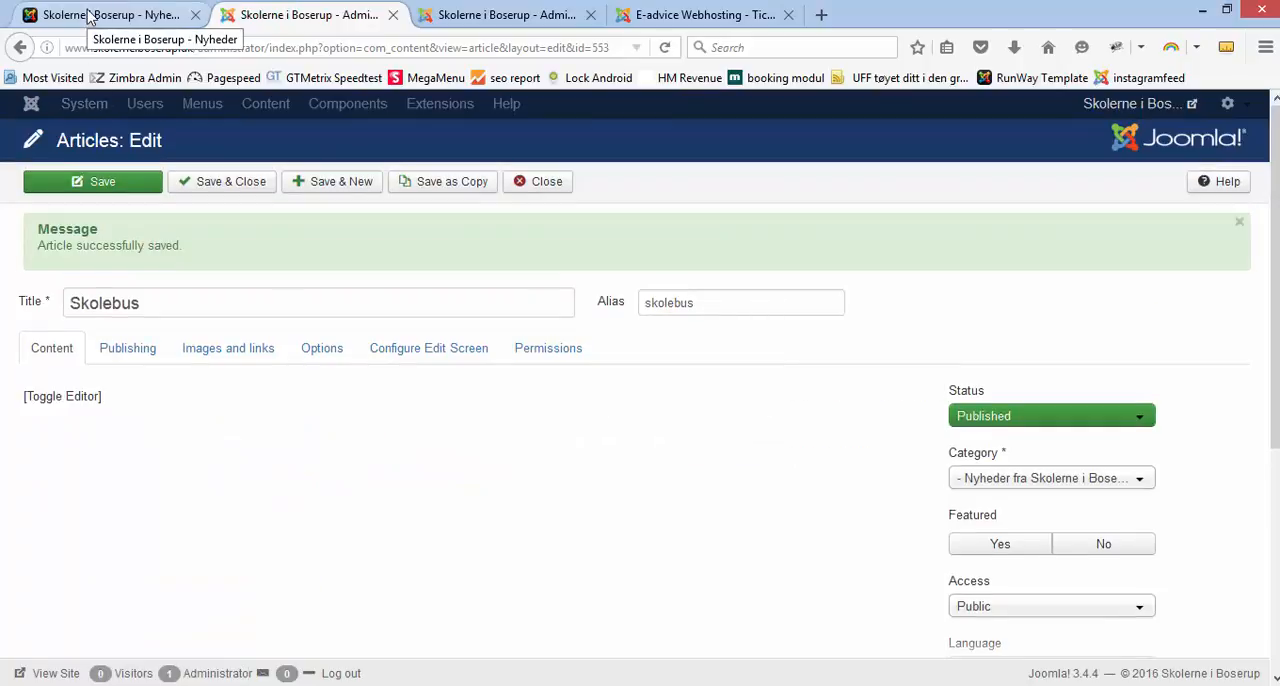
Step: Reload the public website and open the Skolebus article from the front page's news list to check the image
{"action": "left_click", "coordinate": [88, 17]}
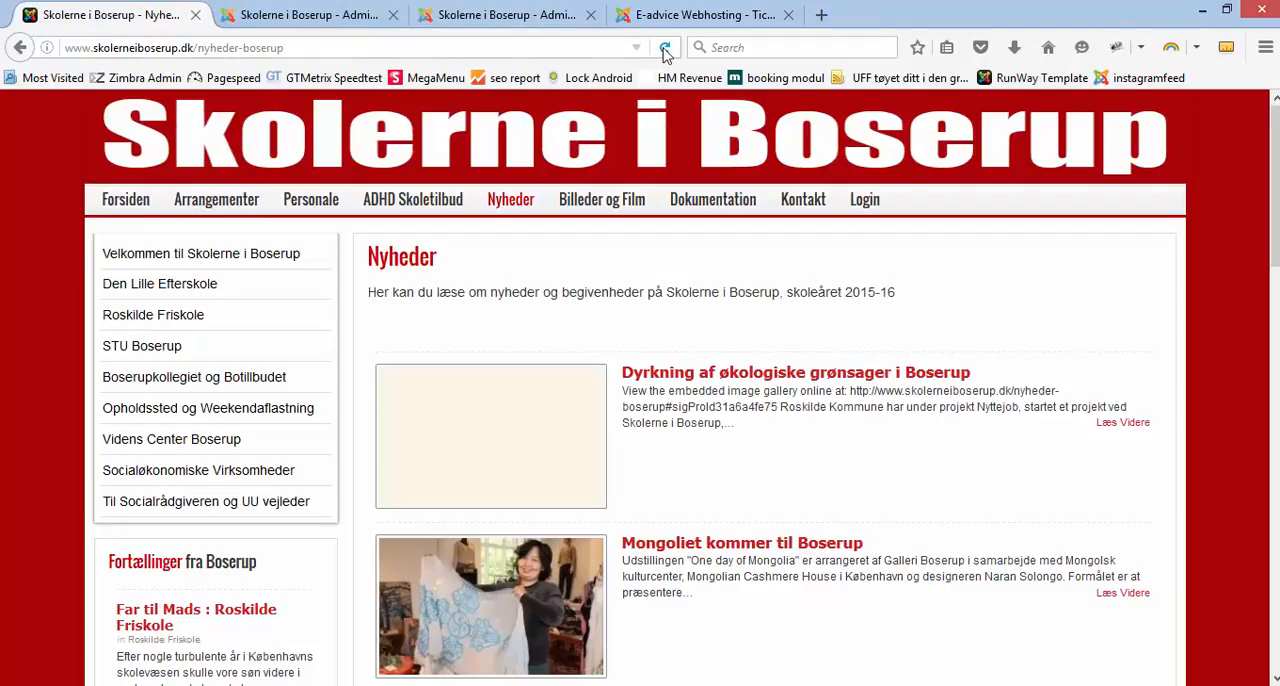
{"action": "left_click", "coordinate": [664, 49]}
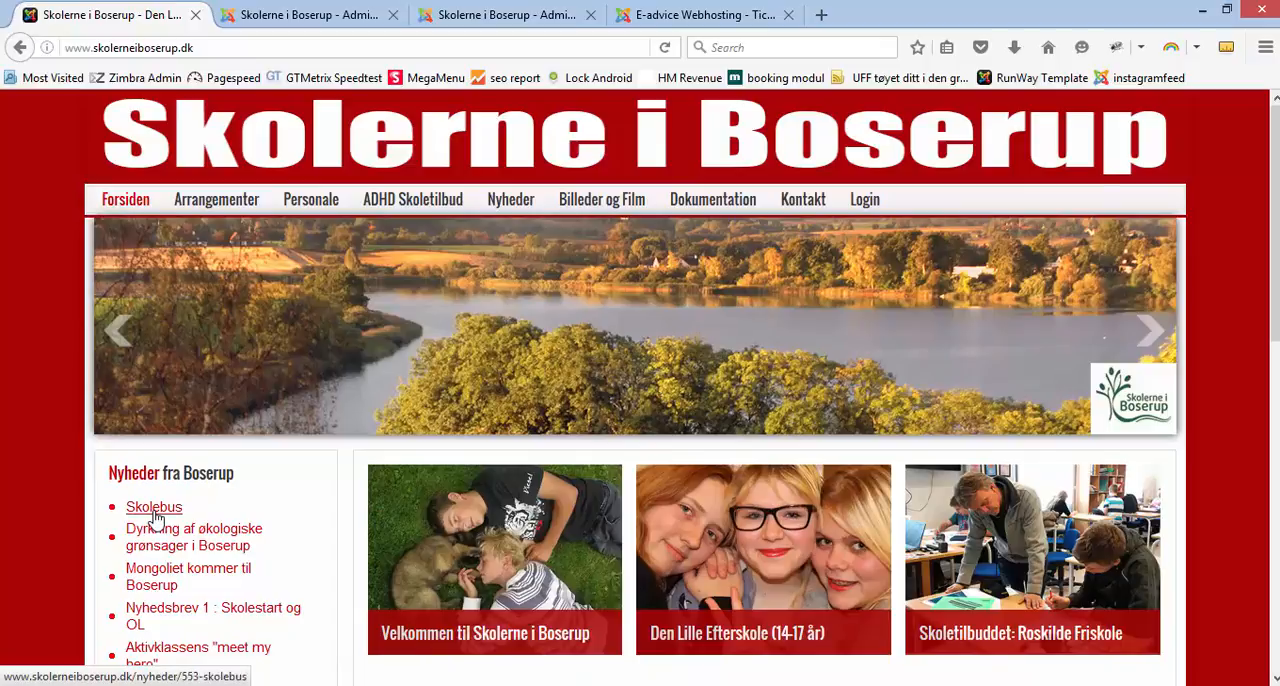
{"action": "left_click", "coordinate": [155, 515]}
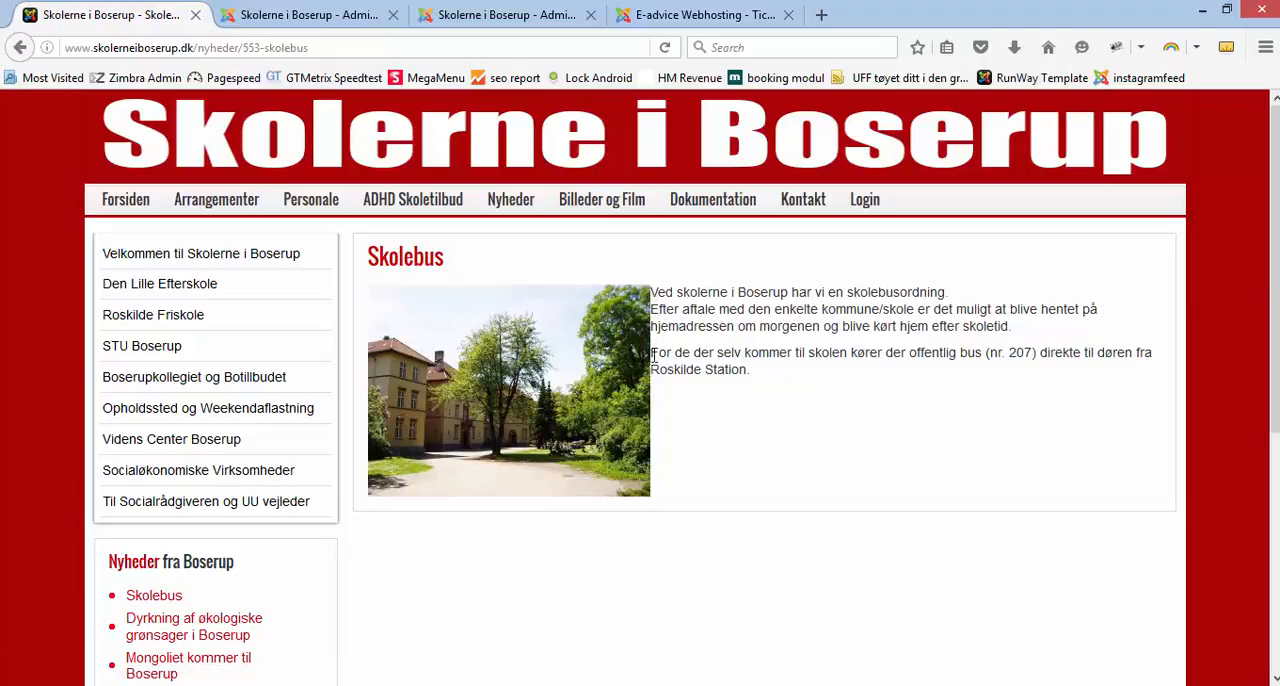
Step: Give the article's image a right margin of 10 only, with equal margins turned off, and save the article
{"action": "left_click", "coordinate": [288, 16]}
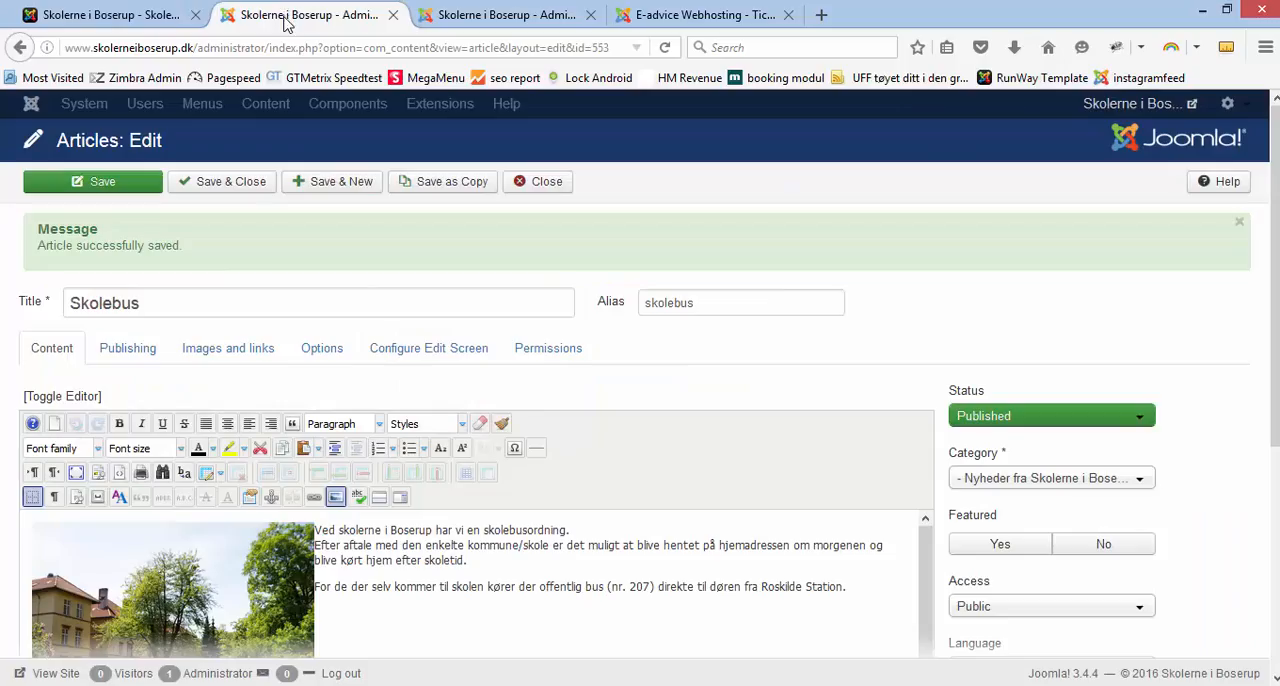
{"action": "left_click", "coordinate": [157, 605]}
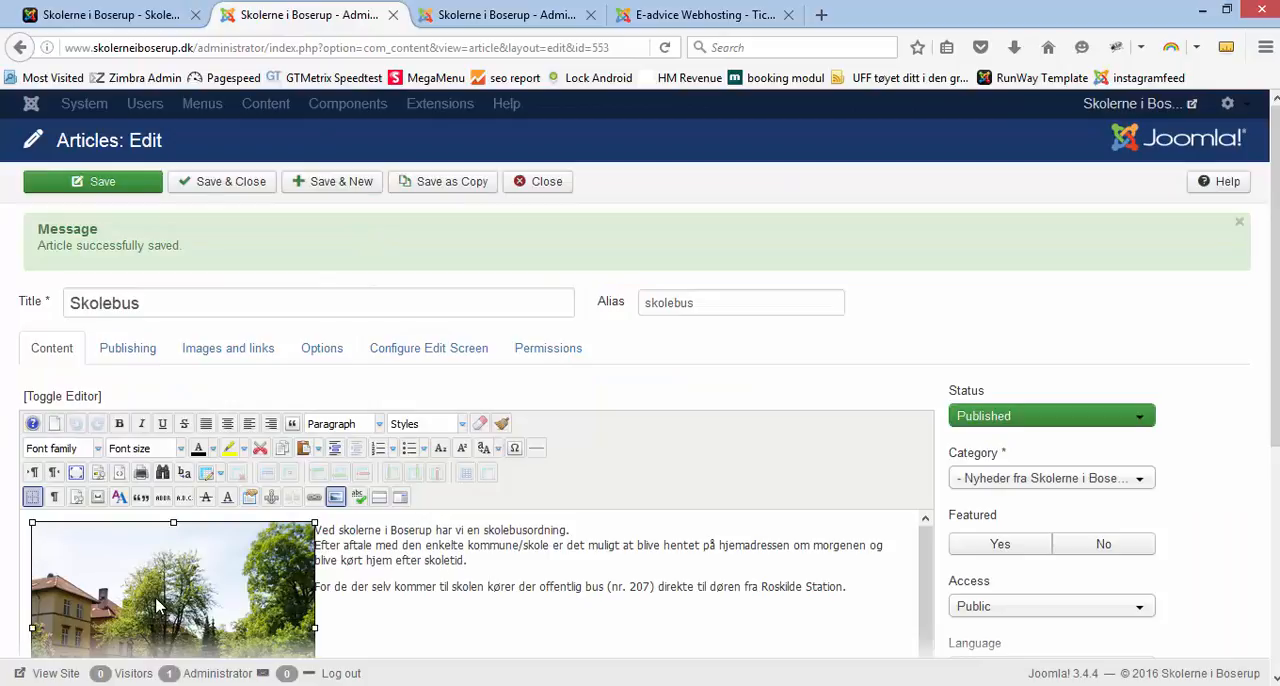
{"action": "left_click", "coordinate": [335, 498]}
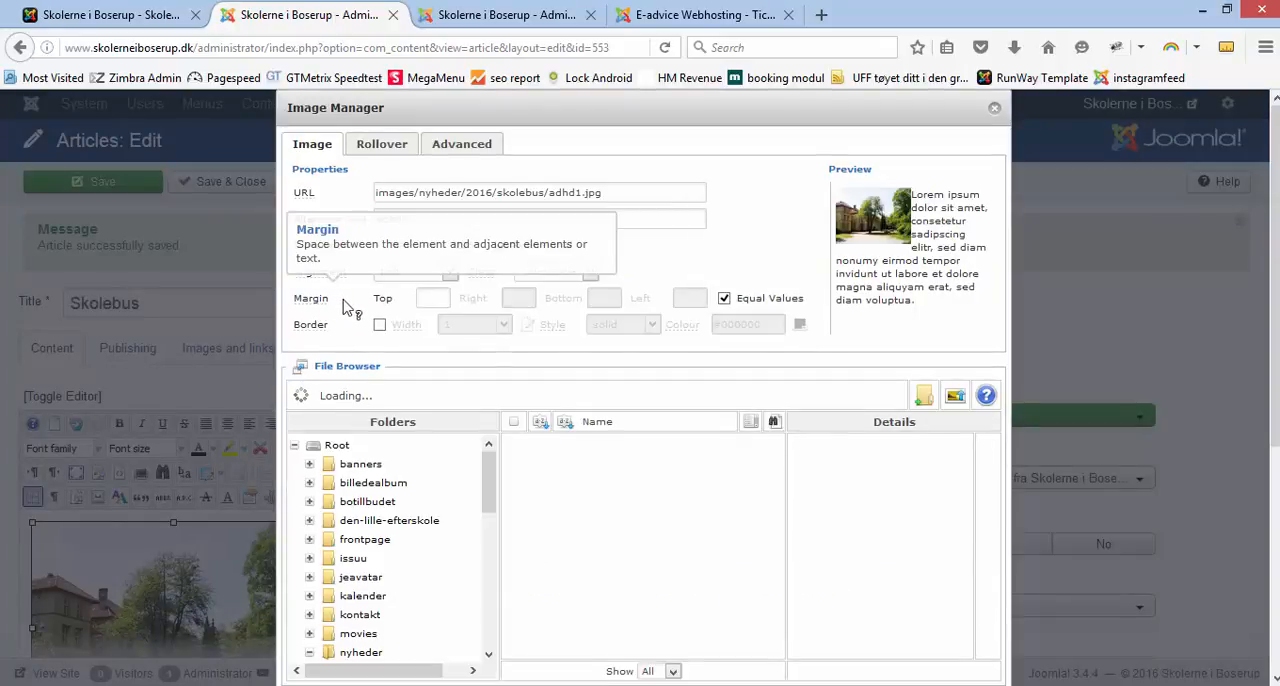
{"action": "left_click", "coordinate": [725, 299]}
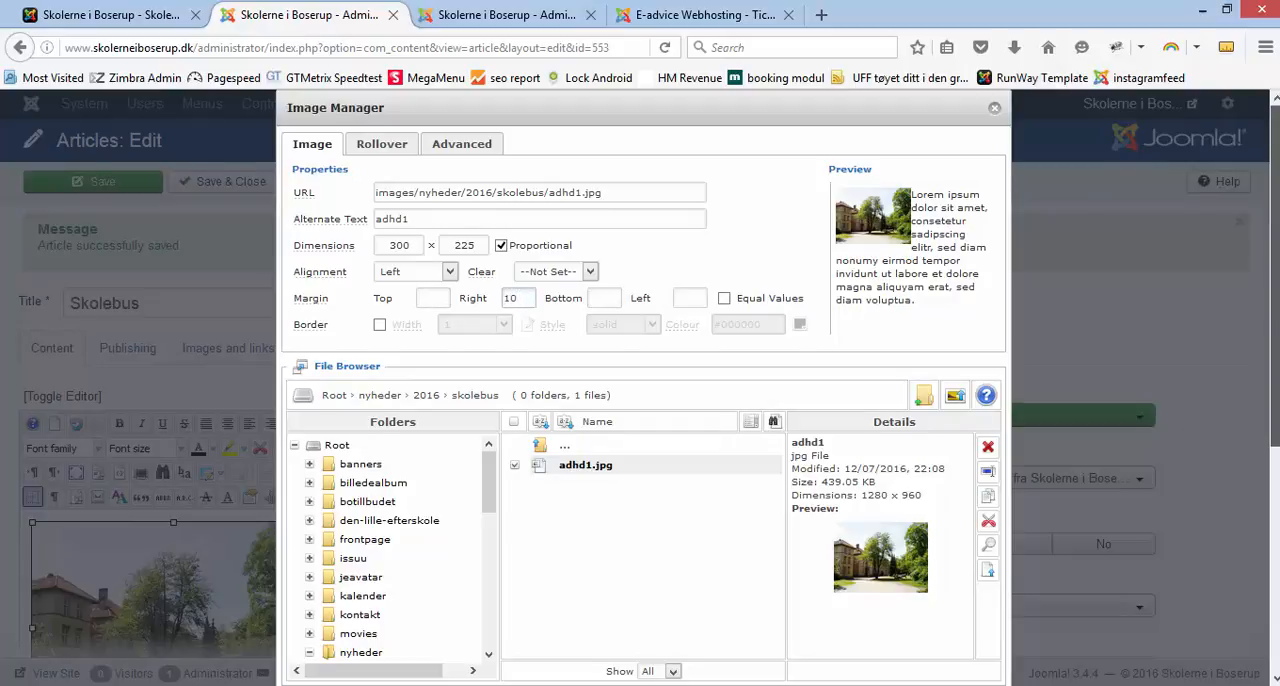
{"action": "scroll", "coordinate": [1187, 484], "scroll_direction": "down", "scroll_amount": 2}
{"action": "left_click", "coordinate": [889, 596]}
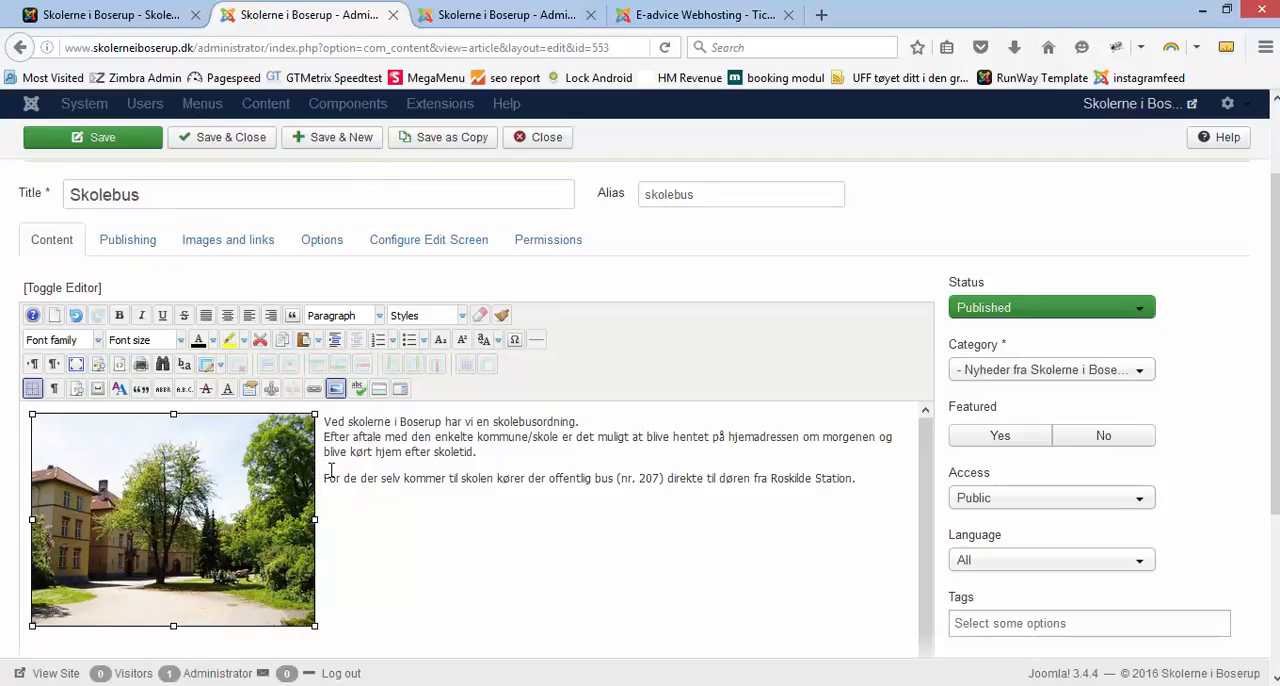
{"action": "left_click", "coordinate": [100, 140]}
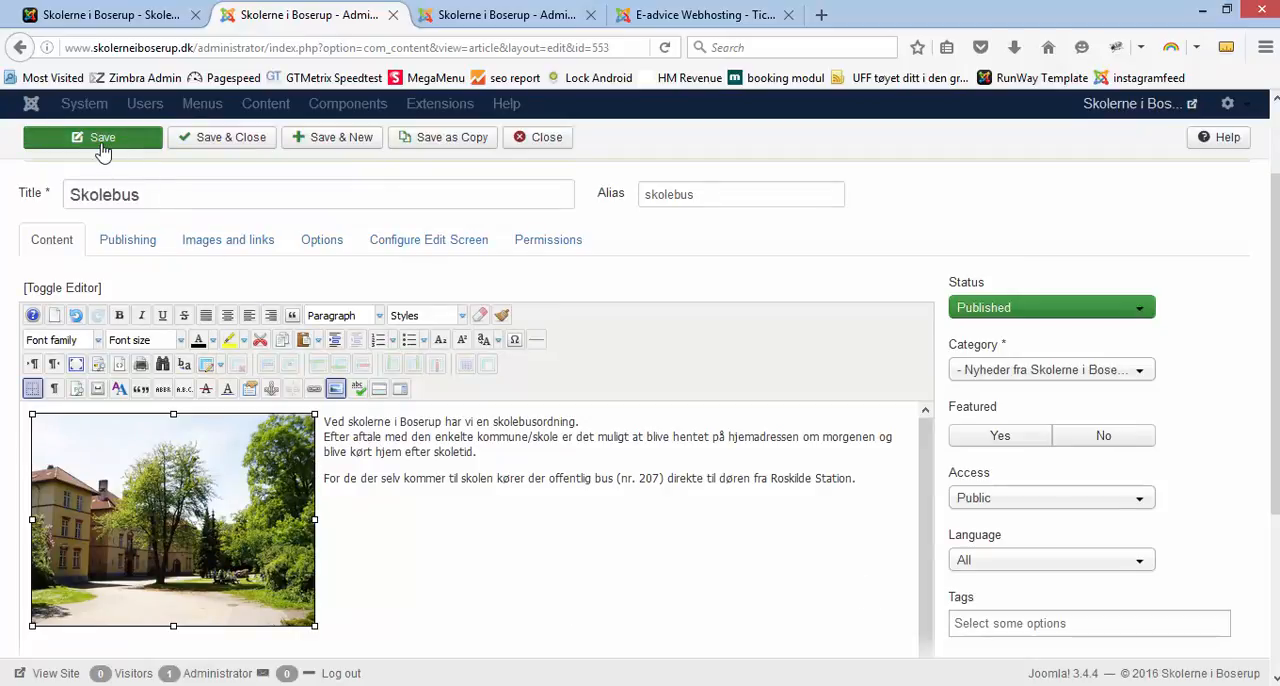
Step: Reload the public Skolebus article to check the image spacing, view the Nyheder overview page, and return to the article editor
{"action": "left_click", "coordinate": [110, 18]}
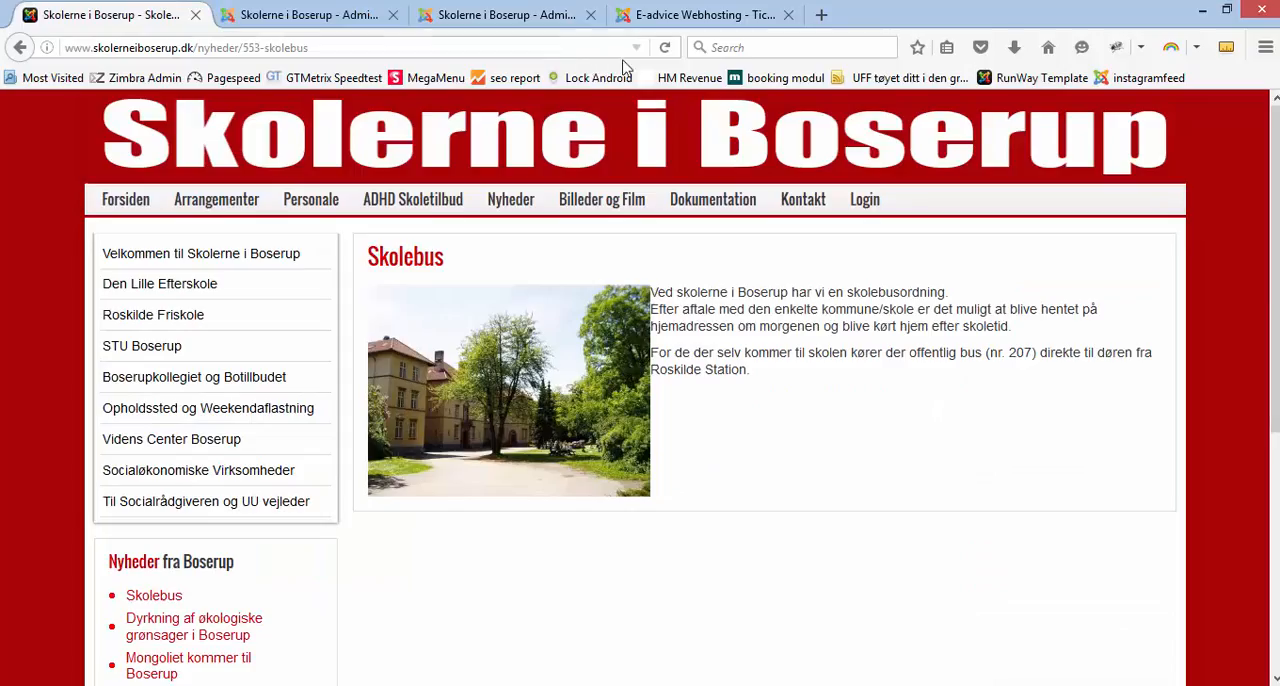
{"action": "left_click", "coordinate": [664, 47]}
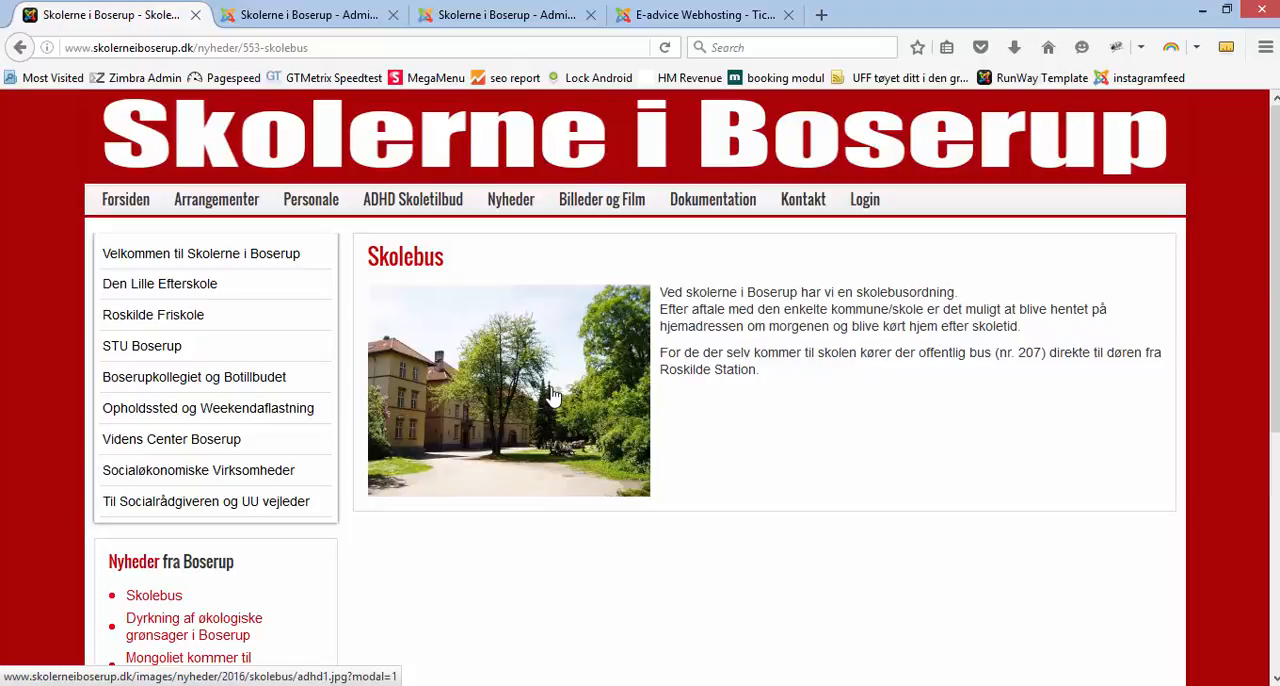
{"action": "left_click", "coordinate": [511, 204]}
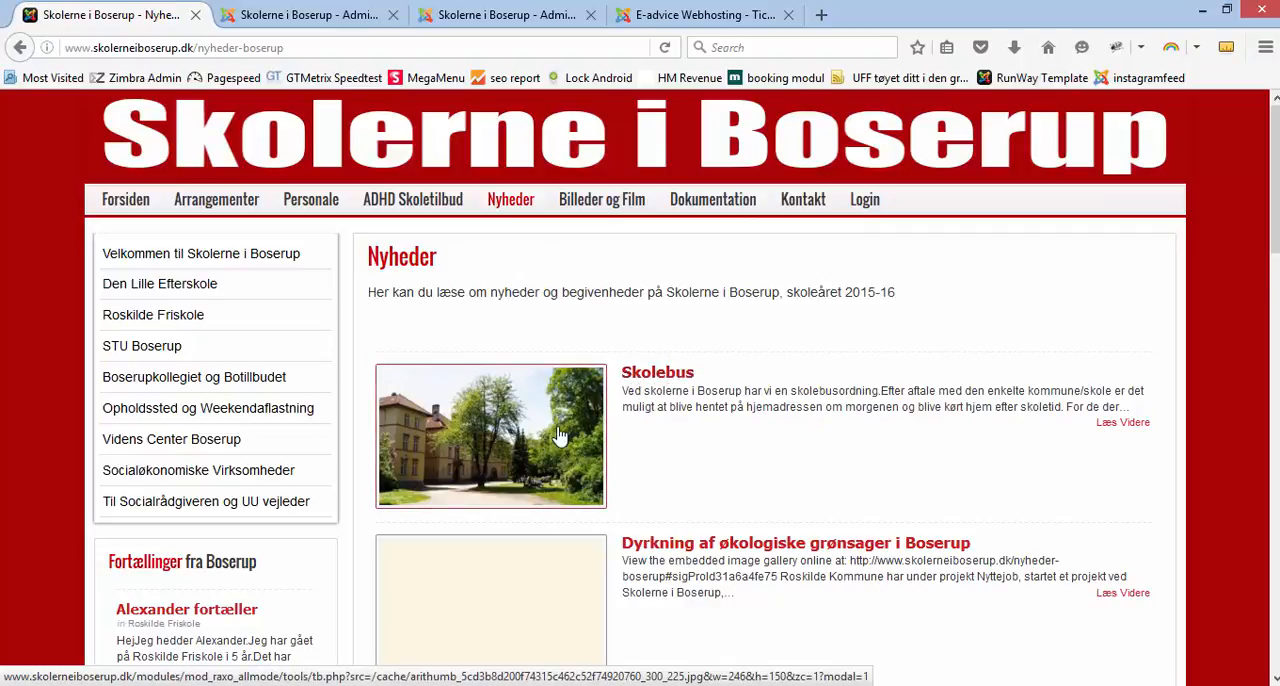
{"action": "left_click", "coordinate": [258, 18]}
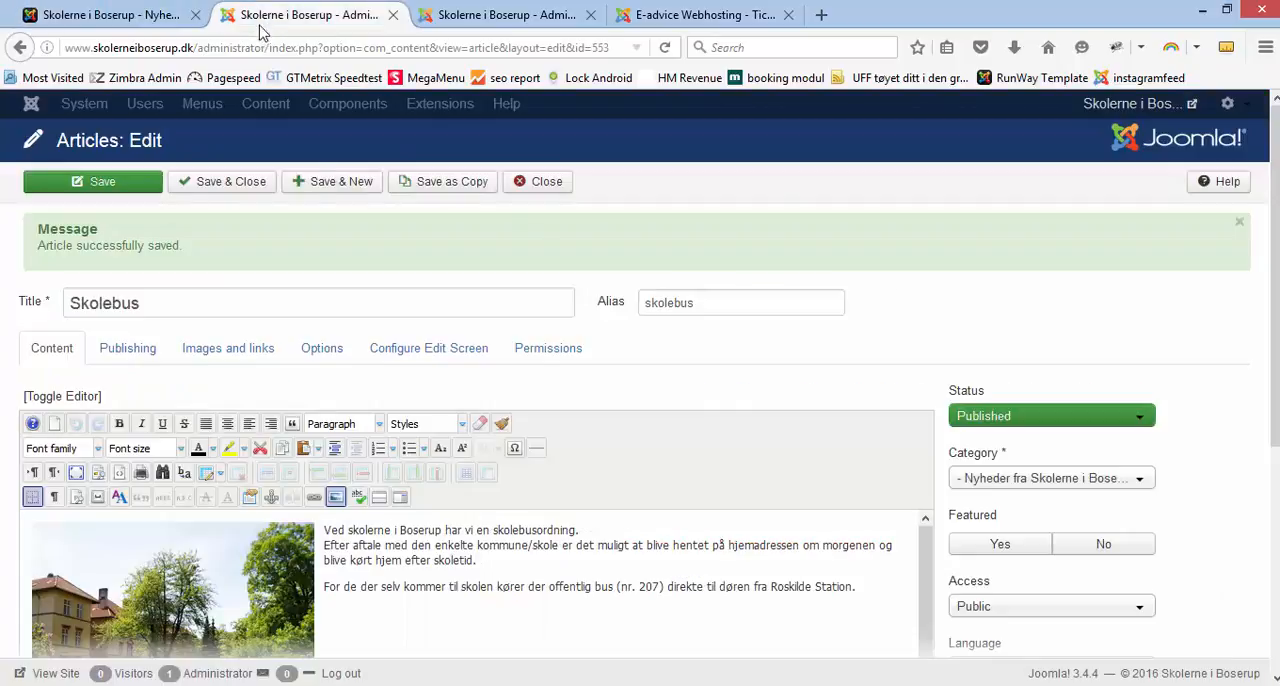
Step: Delete the image from the Skolebus article and place the cursor on an empty line below the text
{"action": "left_click", "coordinate": [220, 592]}
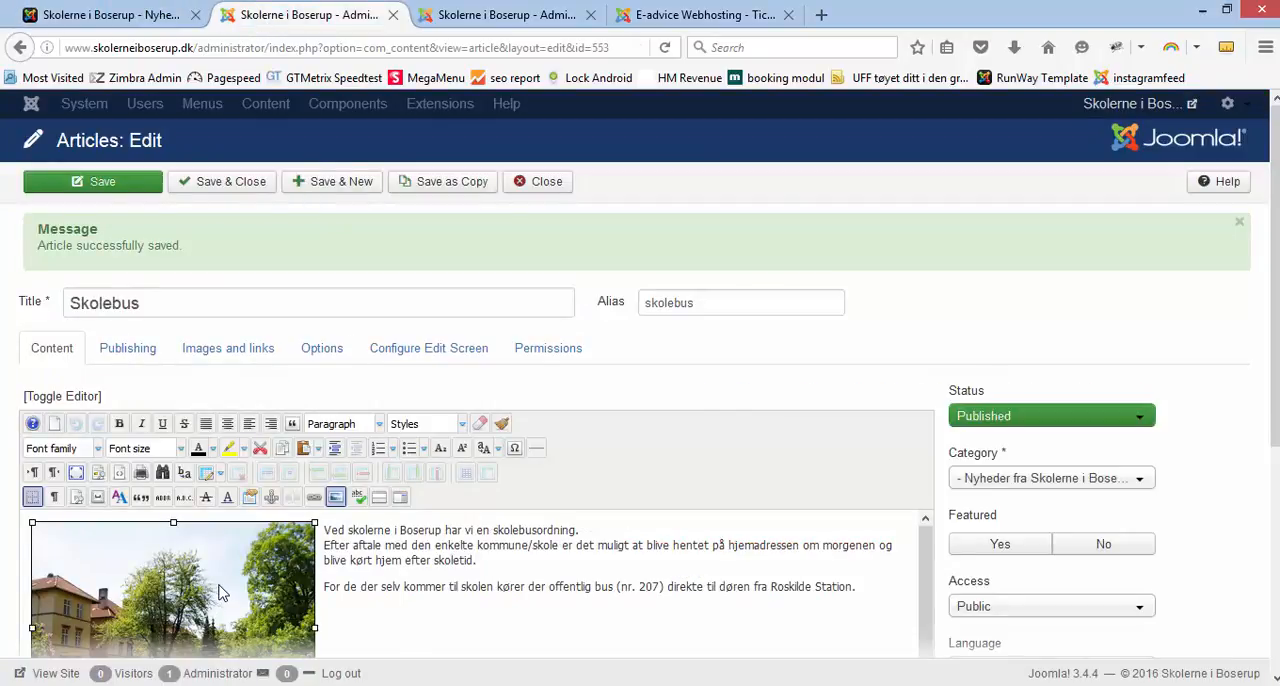
{"action": "key", "text": "Delete"}
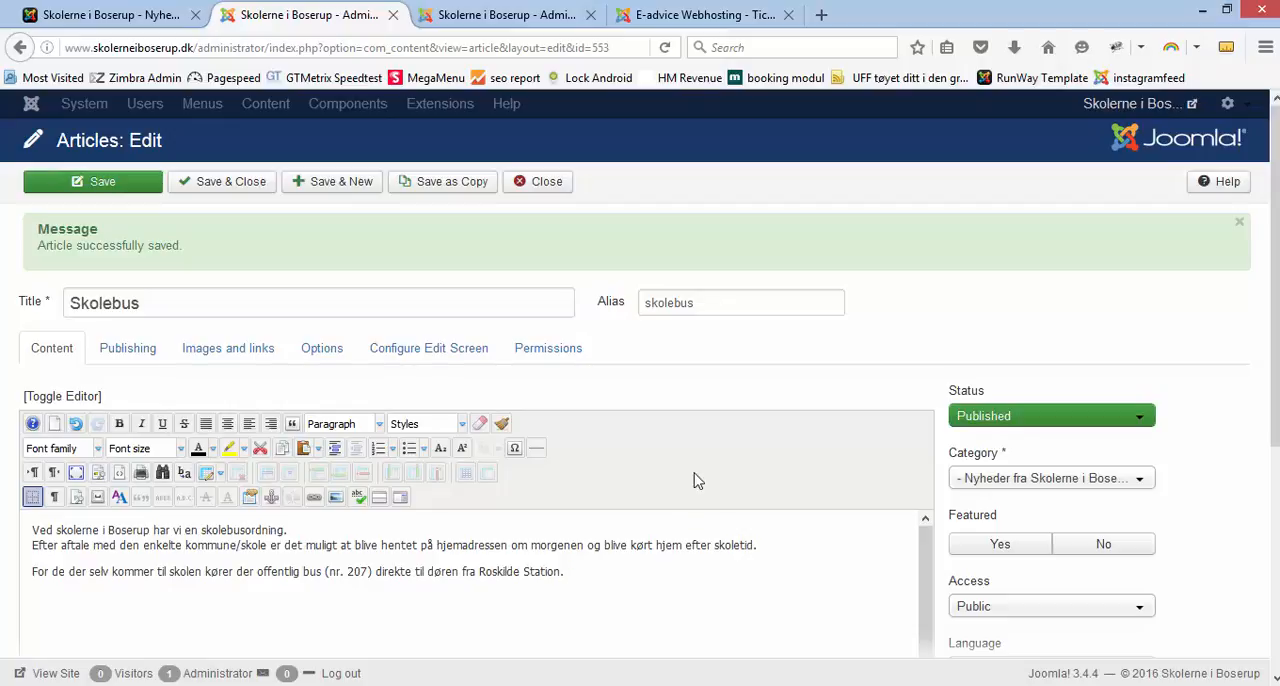
{"action": "scroll", "coordinate": [708, 438], "scroll_direction": "down", "scroll_amount": 2}
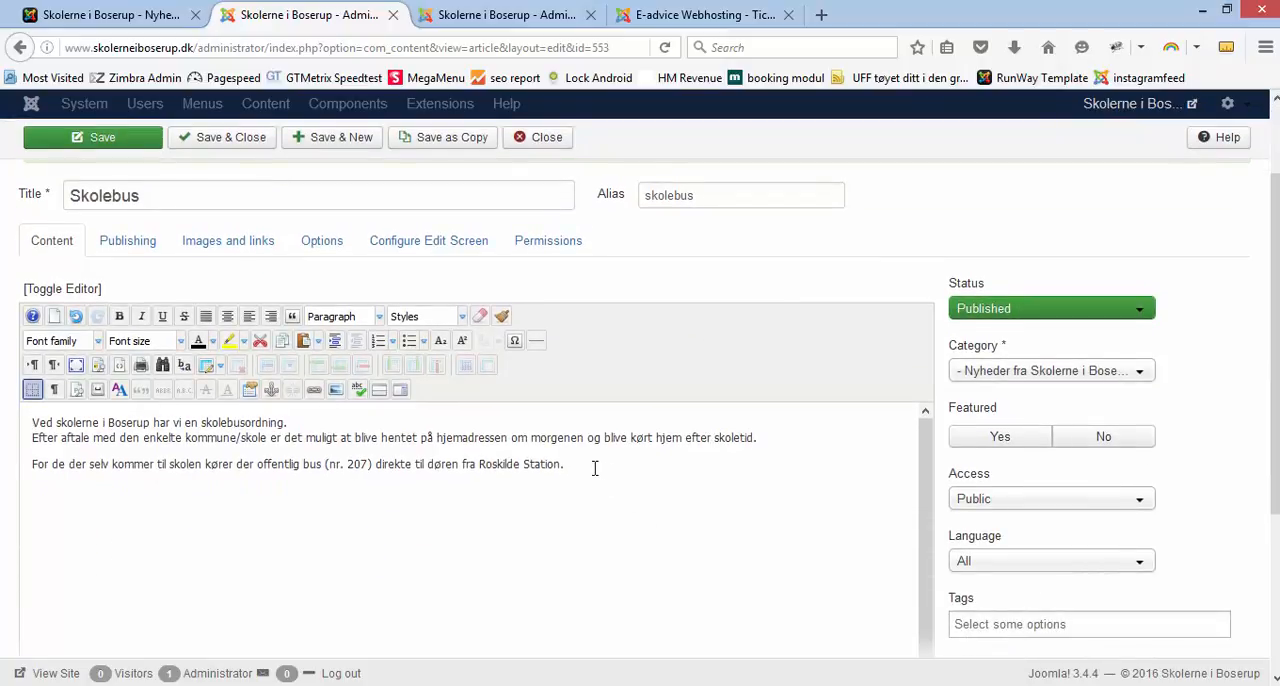
{"action": "key", "text": "Return"}
{"action": "key", "text": "Return"}
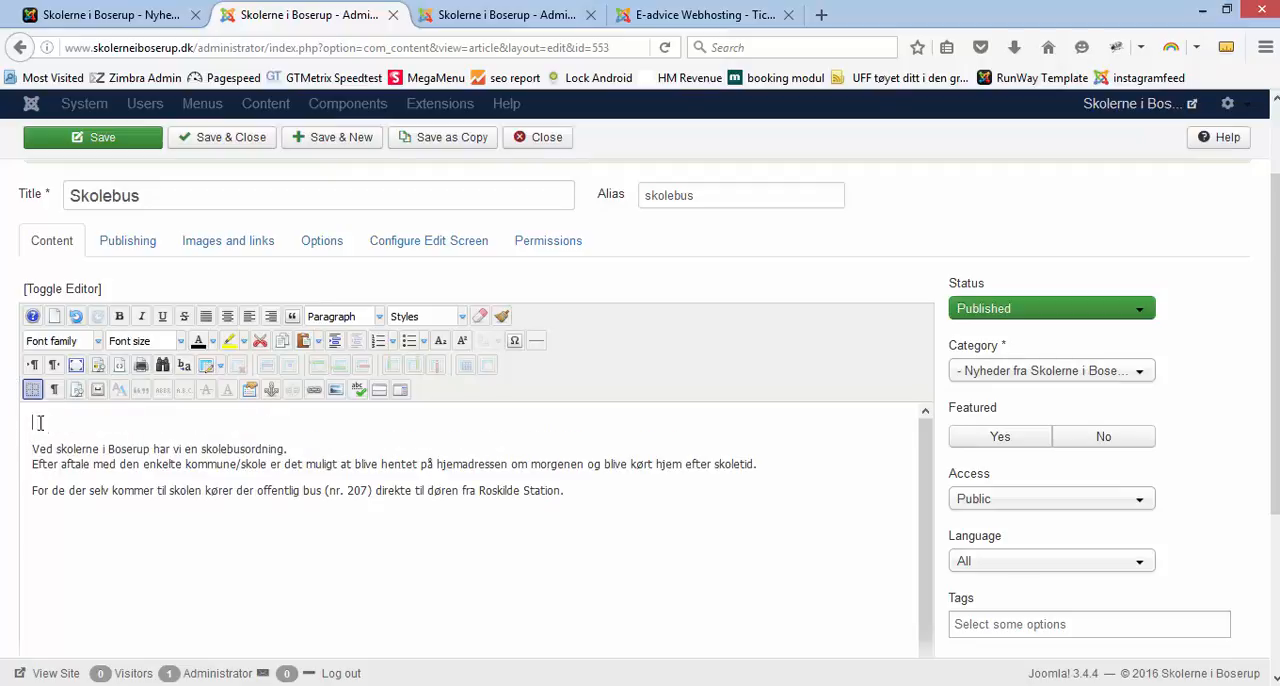
{"action": "key", "text": "BackSpace"}
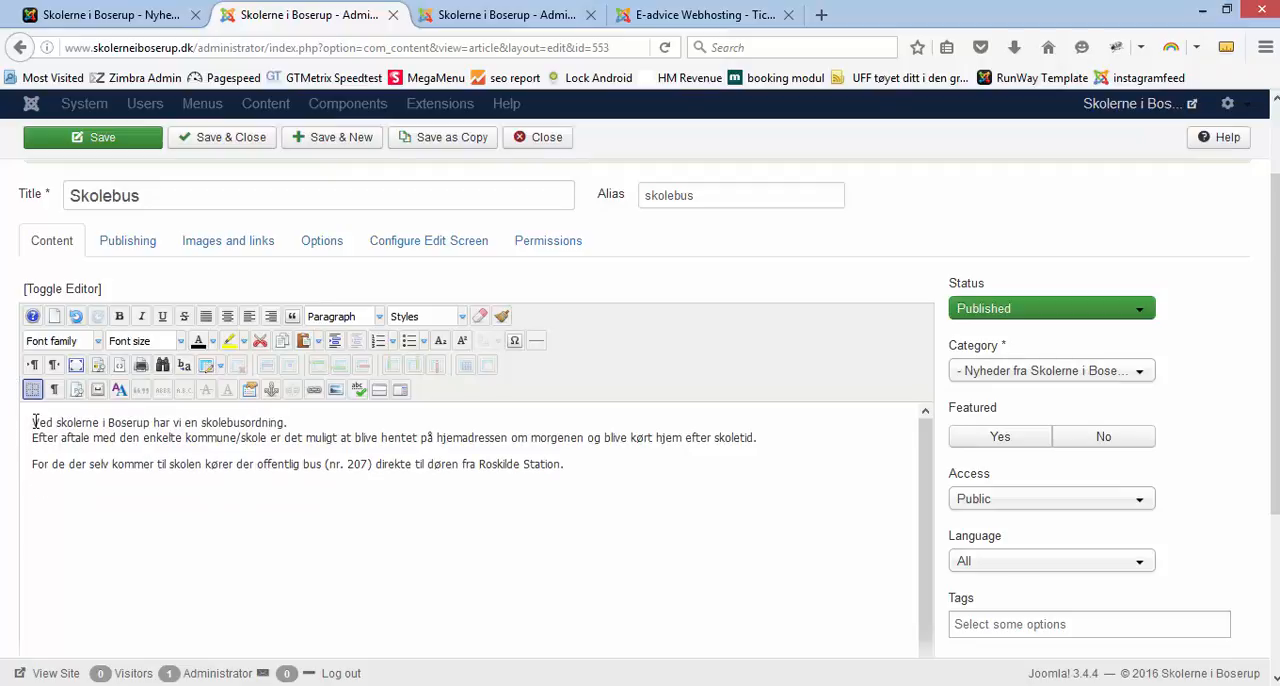
{"action": "left_click", "coordinate": [35, 491]}
{"action": "left_click_drag", "start_coordinate": [1274, 456], "coordinate": [1275, 571]}
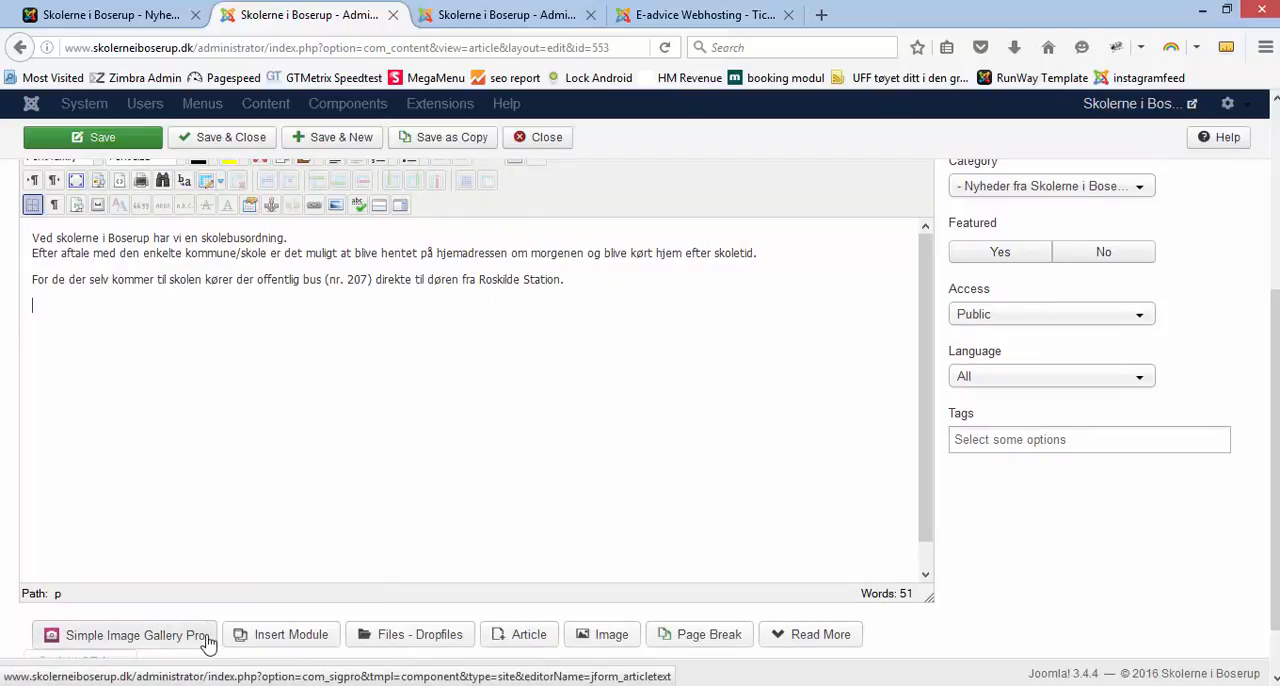
Step: Create a new Simple Image Gallery Pro gallery with the folder name nyheder/2016/skolebus1
{"action": "left_click", "coordinate": [140, 642]}
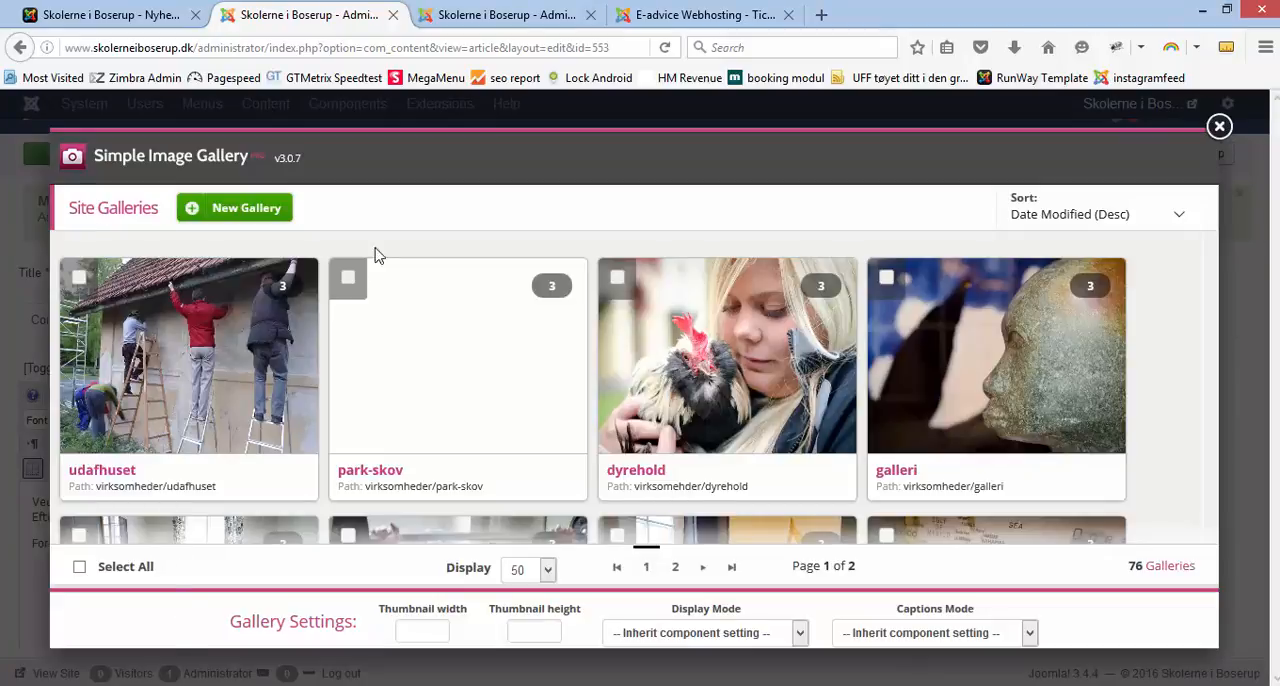
{"action": "mouse_move", "coordinate": [690, 462]}
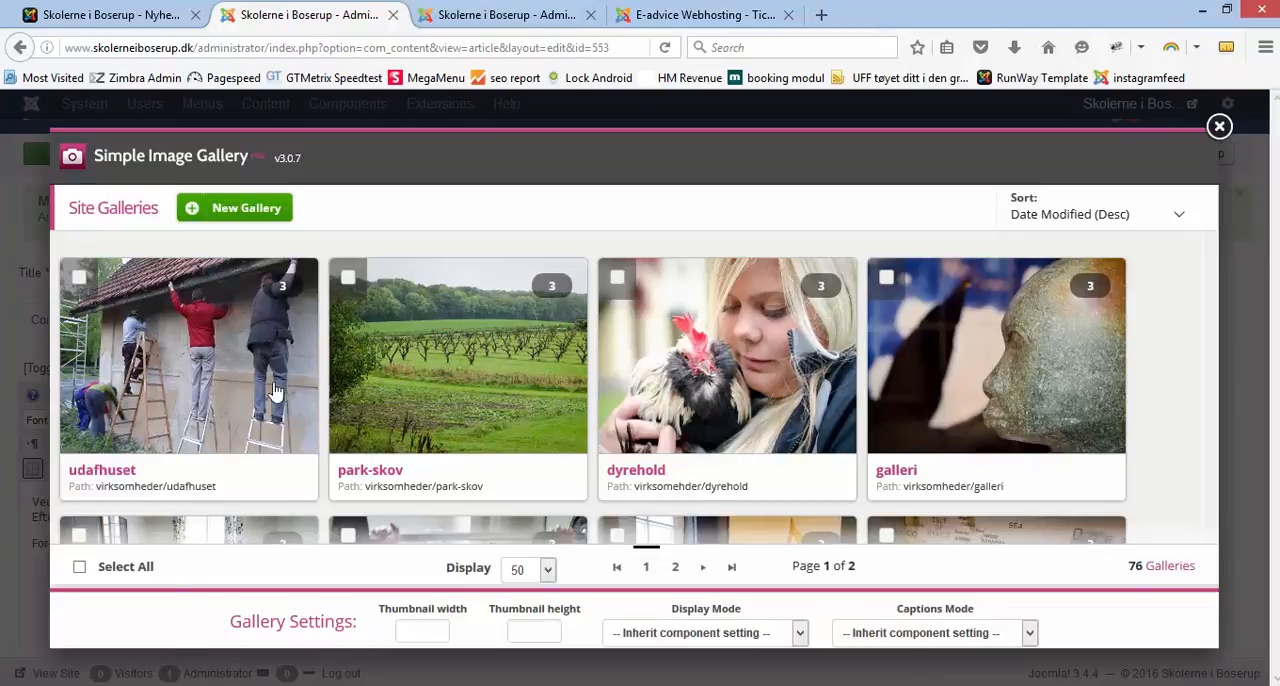
{"action": "mouse_move", "coordinate": [376, 414]}
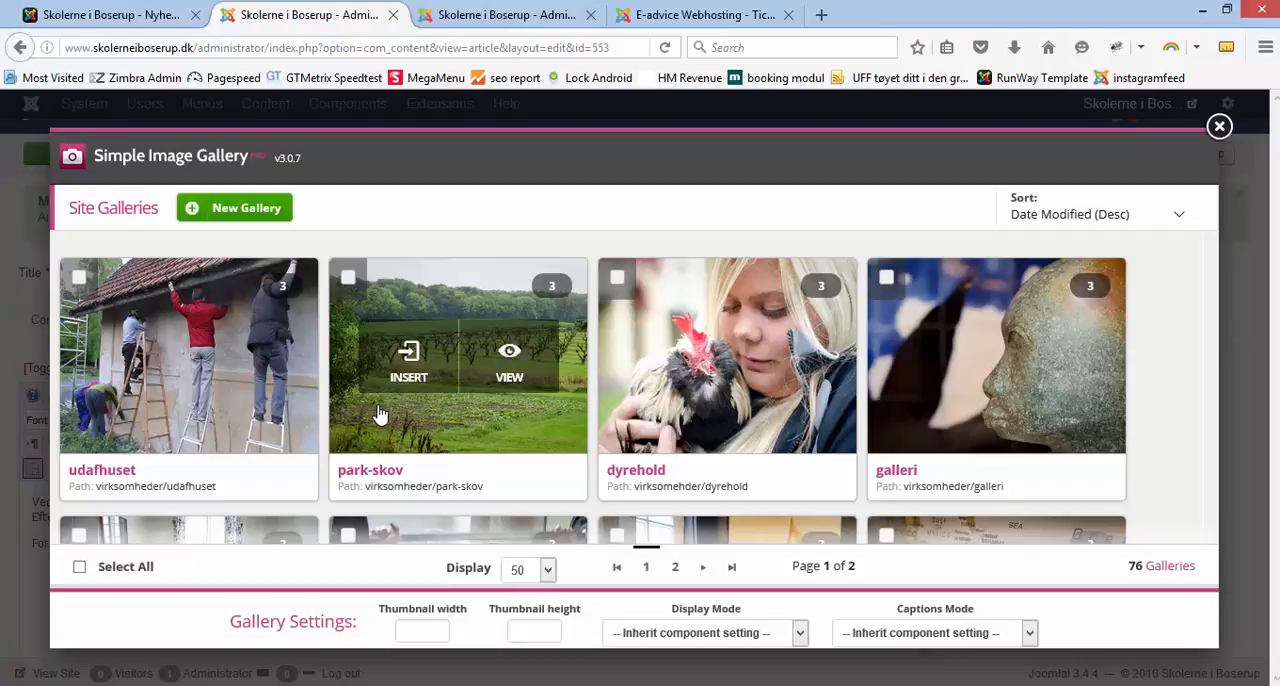
{"action": "mouse_move", "coordinate": [135, 370]}
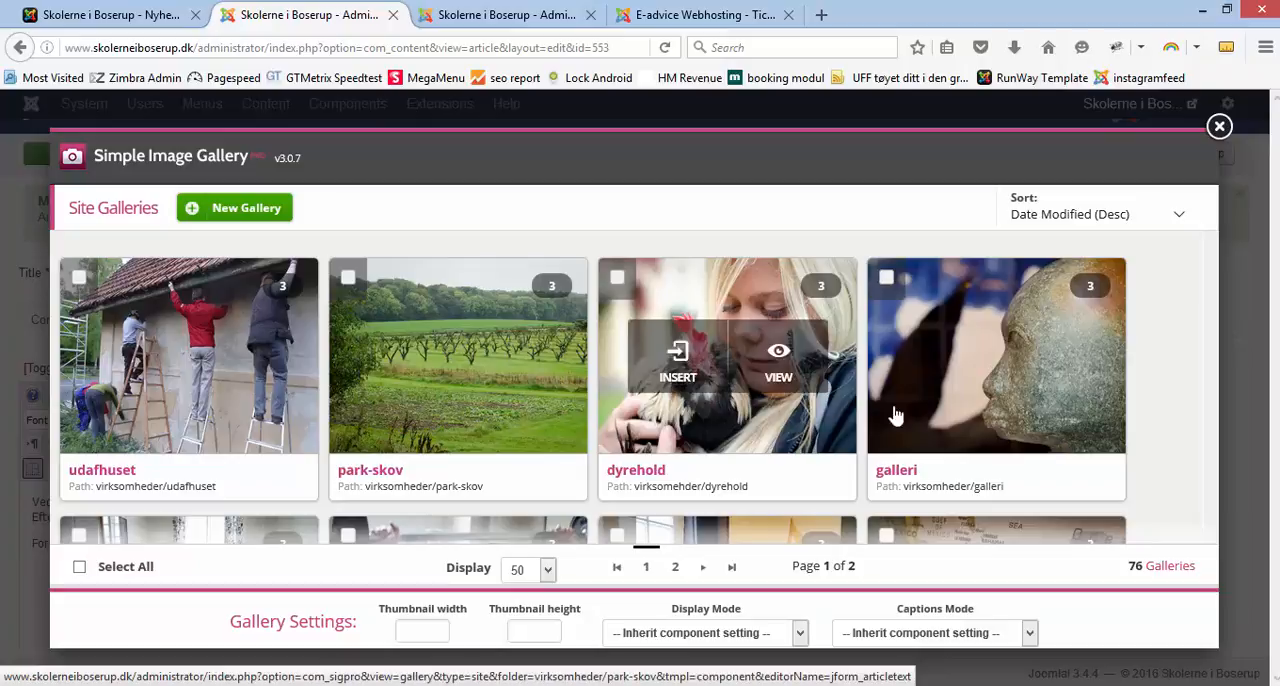
{"action": "left_click", "coordinate": [242, 212]}
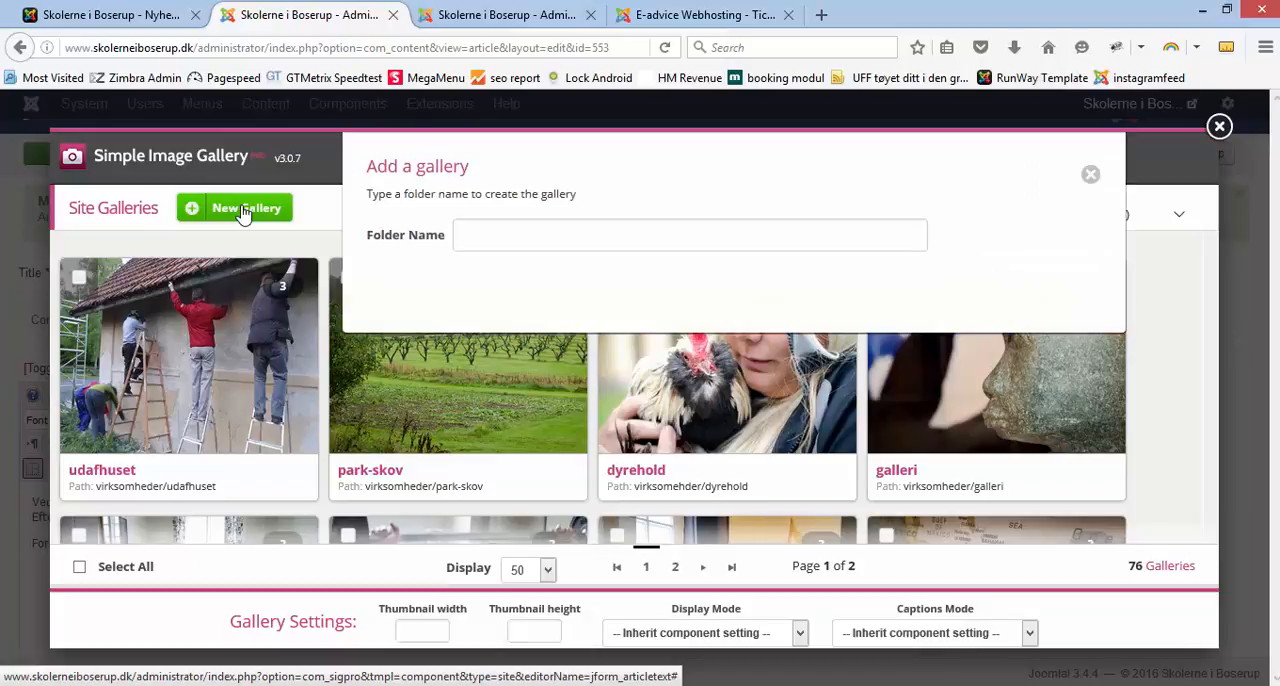
{"action": "left_click", "coordinate": [483, 234]}
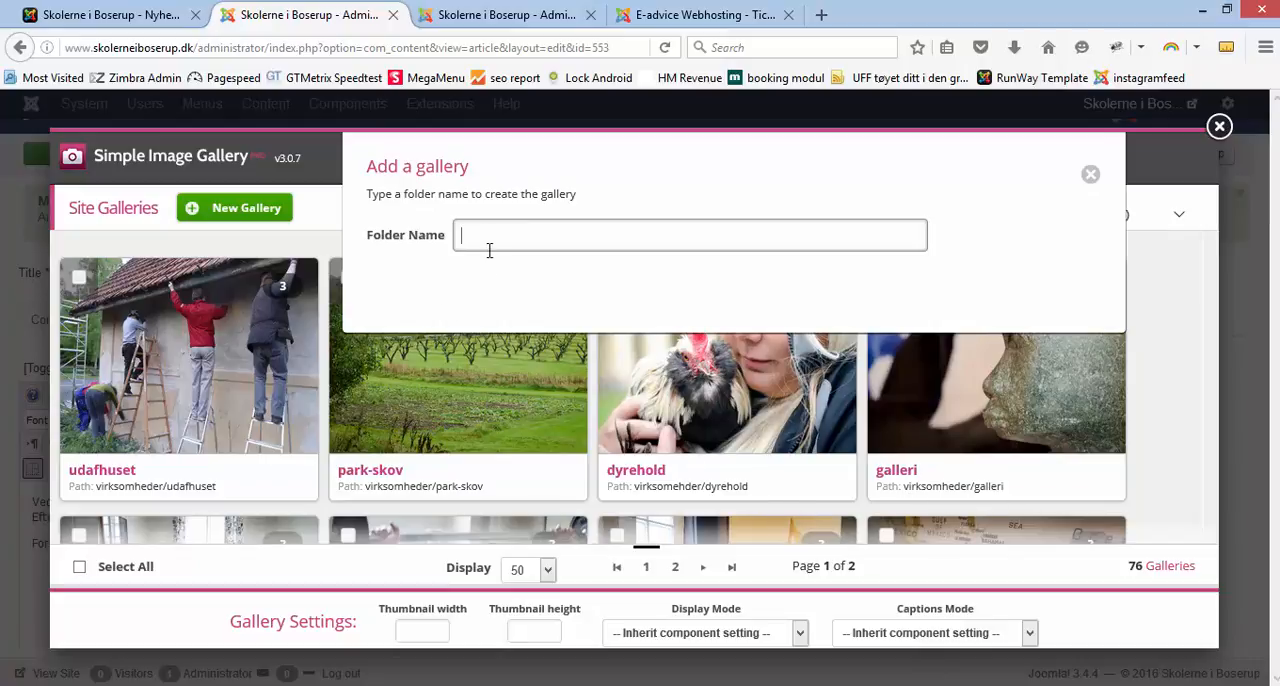
{"action": "type", "text": "nyheder"}
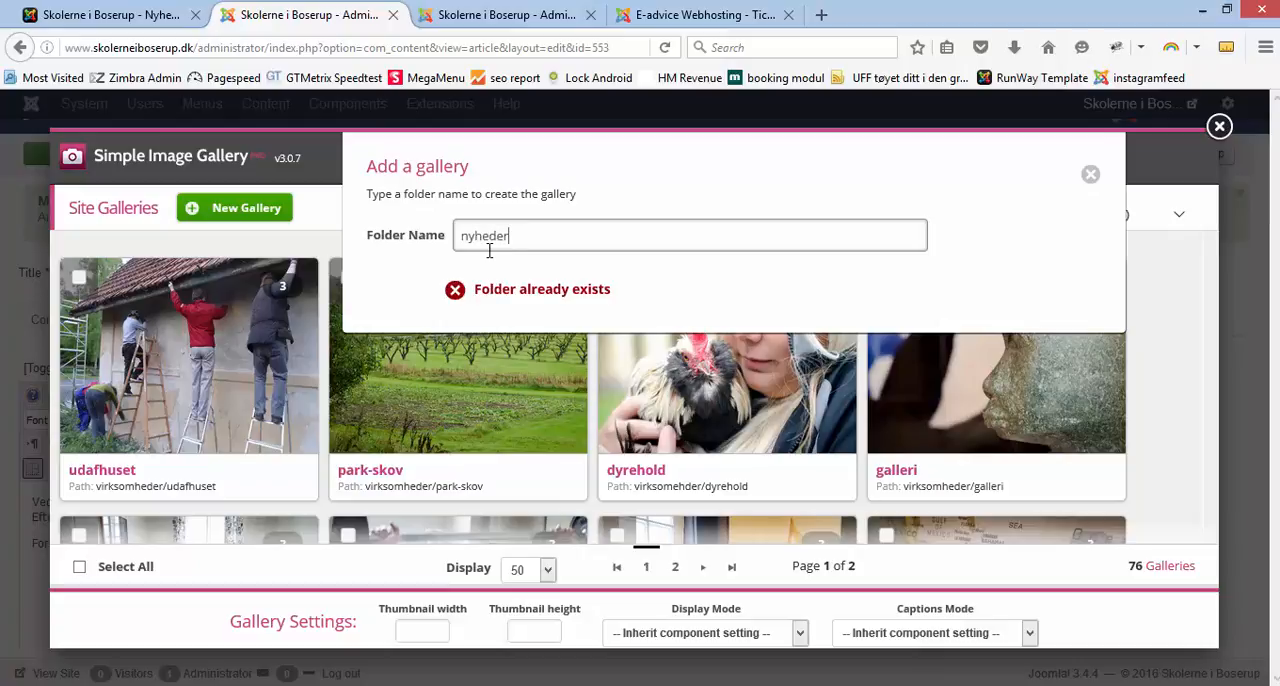
{"action": "type", "text": "/"}
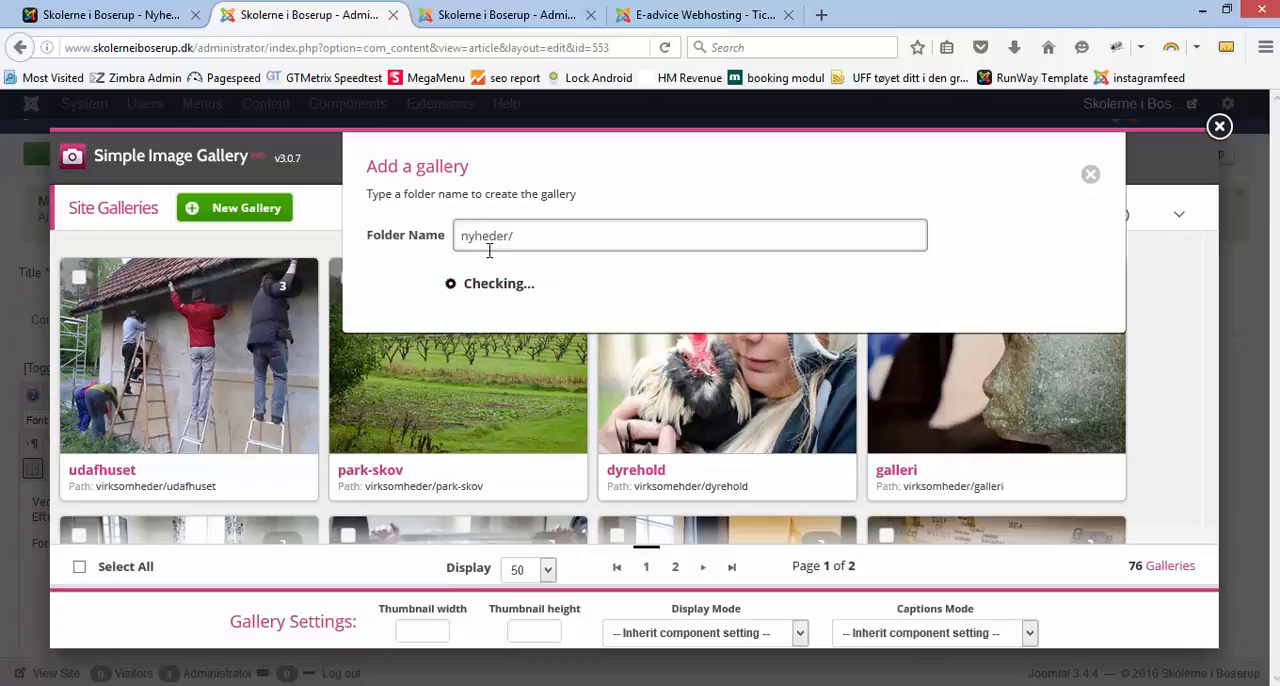
{"action": "type", "text": "2016"}
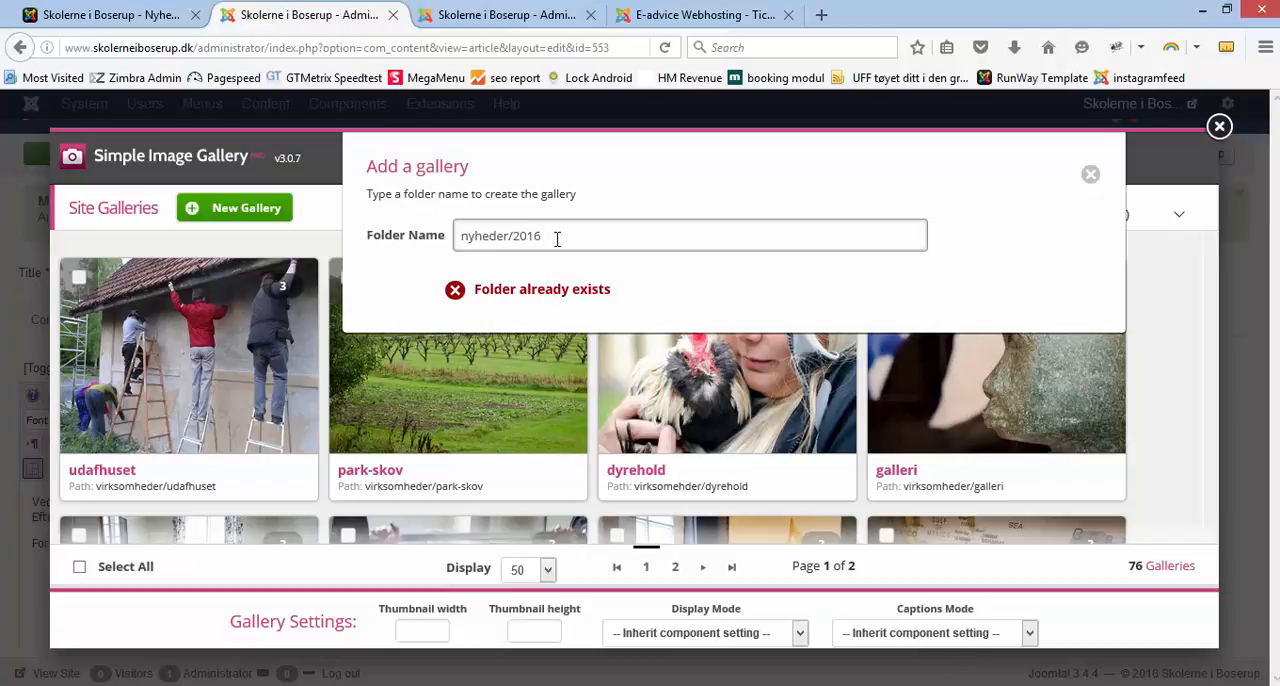
{"action": "type", "text": "/"}
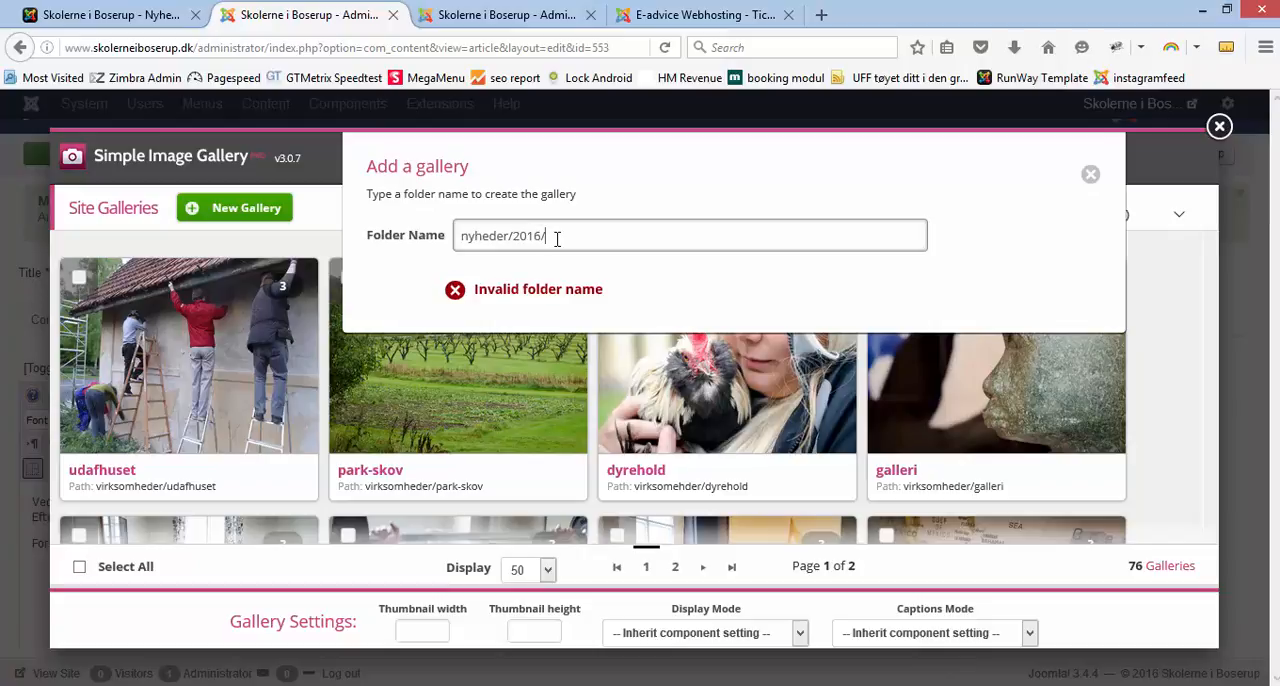
{"action": "type", "text": "skolebus"}
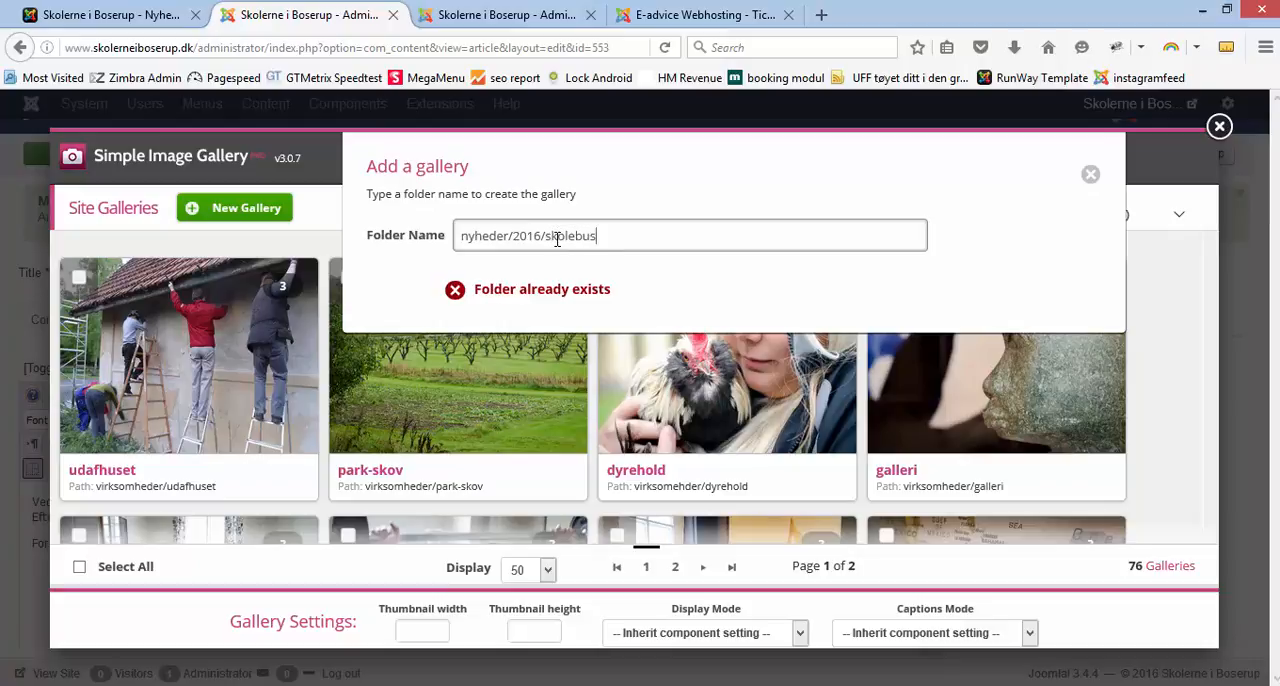
{"action": "type", "text": "kolebus1"}
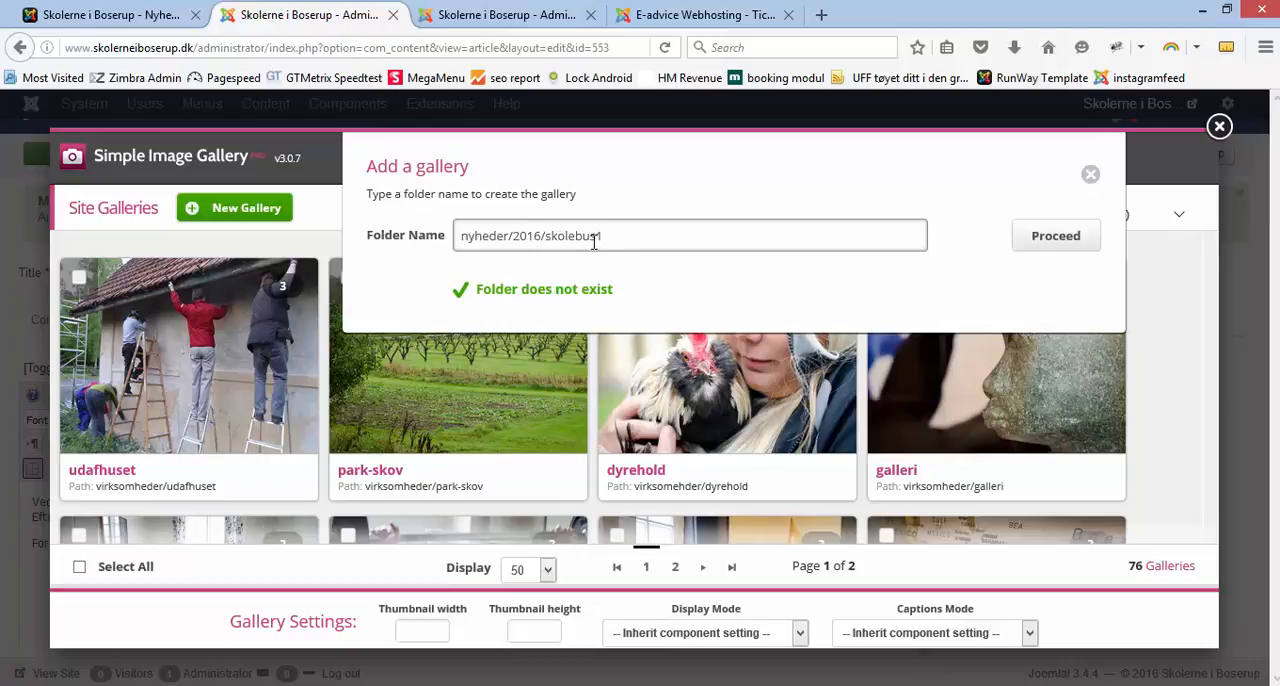
{"action": "left_click_drag", "start_coordinate": [621, 237], "coordinate": [455, 235]}
{"action": "left_click", "coordinate": [618, 242]}
{"action": "left_click_drag", "start_coordinate": [547, 237], "coordinate": [606, 235]}
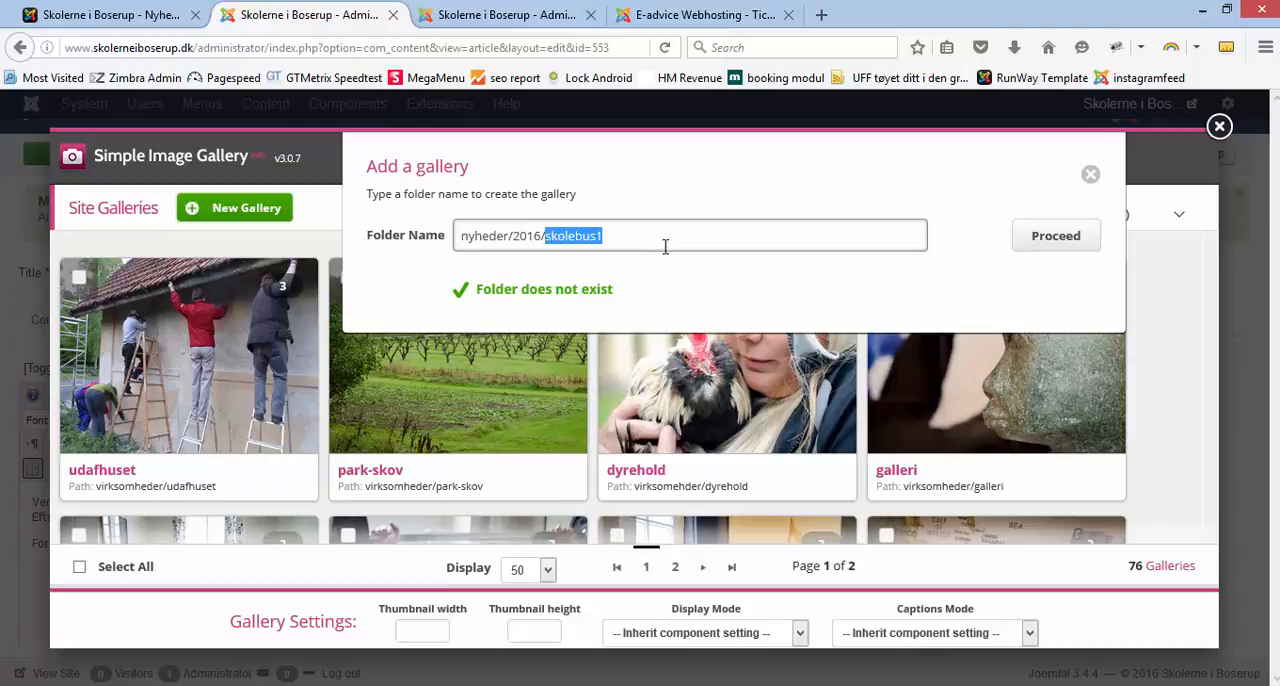
{"action": "left_click", "coordinate": [1044, 243]}
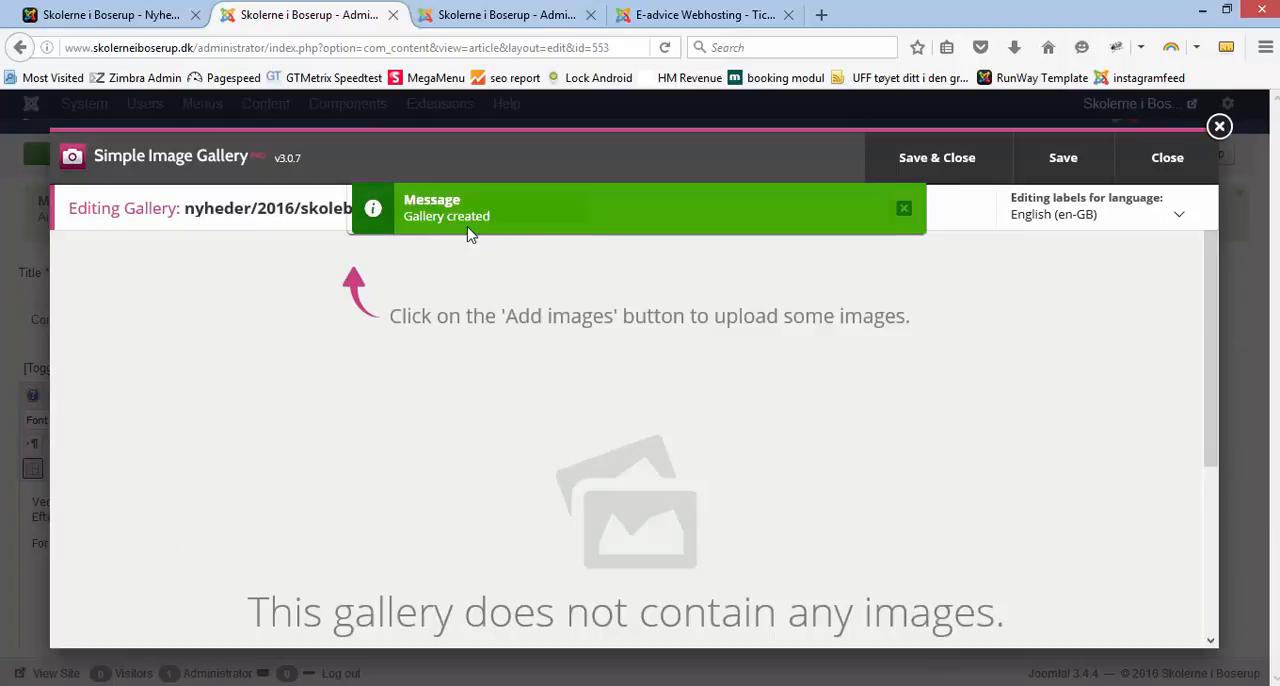
Step: Upload adhd1.jpg, adhd2.jpg and nye-heste-boserup.JPG to the new gallery, then save and close it
{"action": "left_click", "coordinate": [547, 217]}
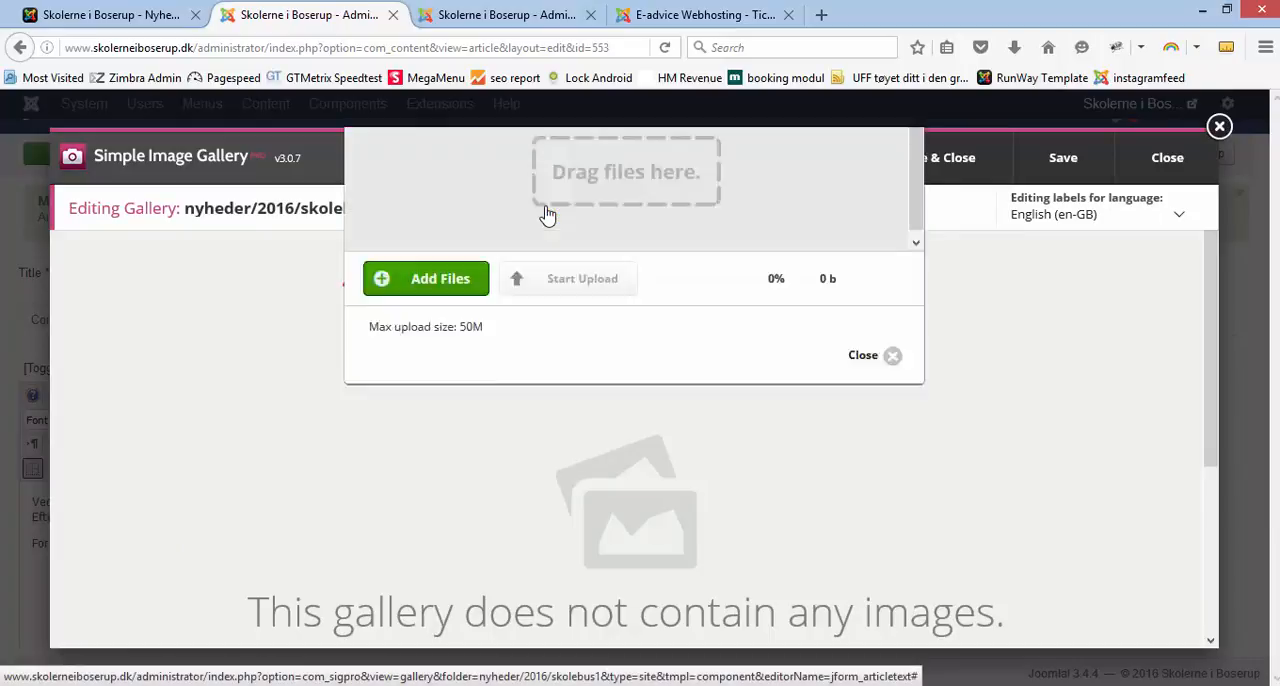
{"action": "left_click", "coordinate": [453, 434]}
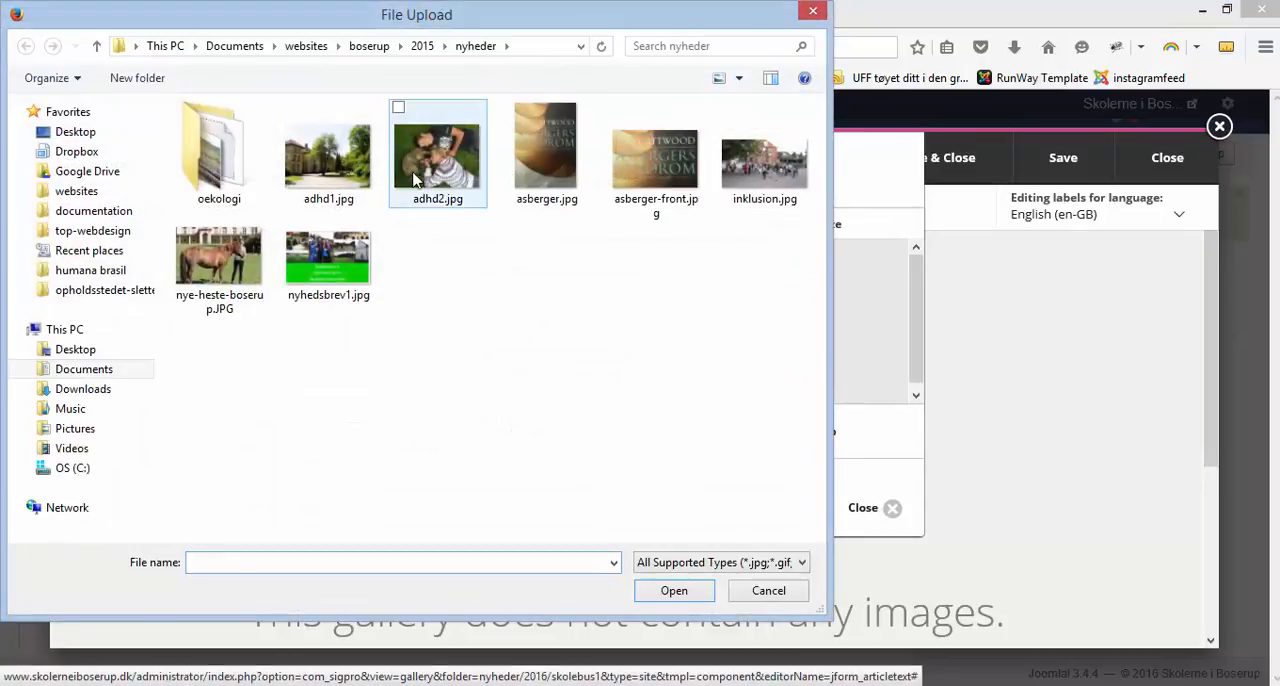
{"action": "left_click", "coordinate": [415, 178]}
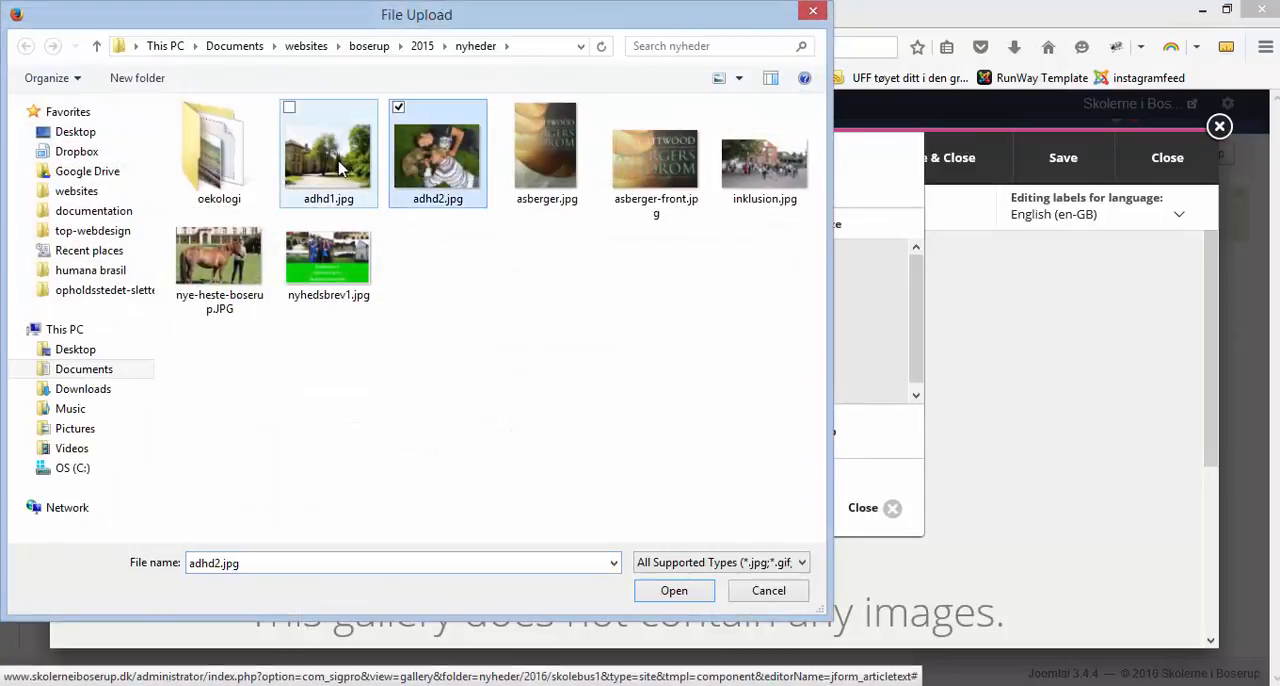
{"action": "left_click", "coordinate": [338, 166], "text": "ctrl"}
{"action": "left_click", "coordinate": [240, 285], "text": "ctrl"}
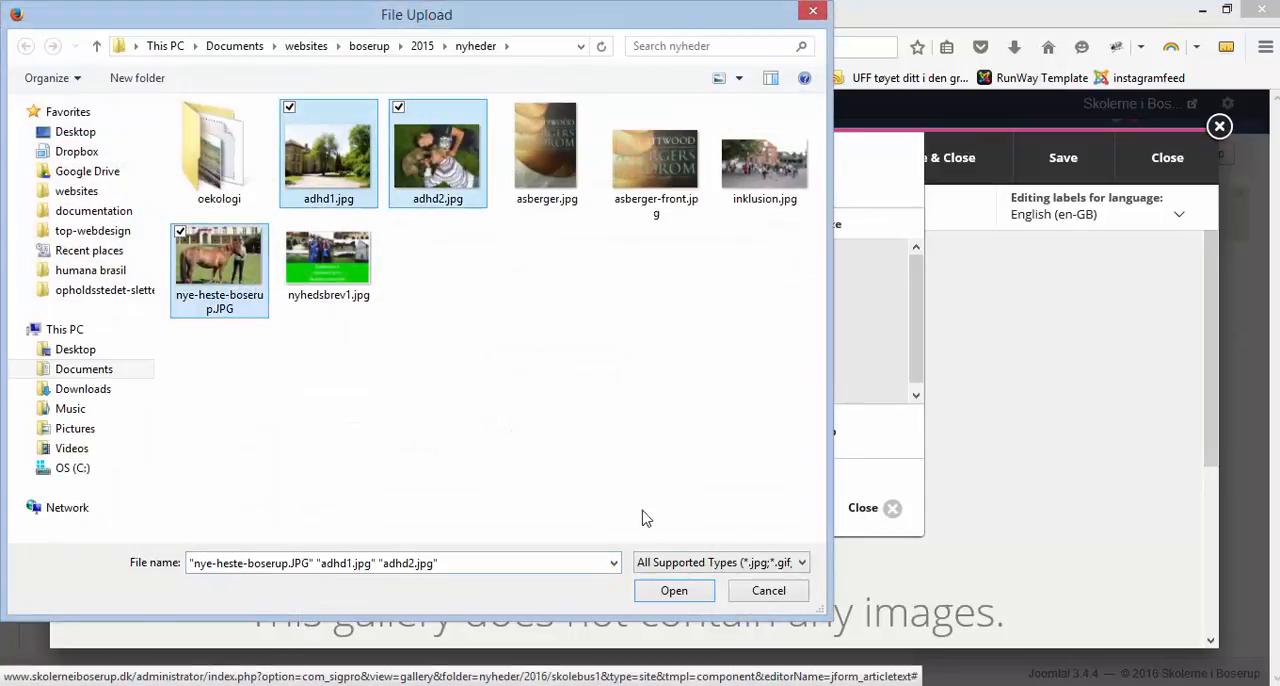
{"action": "left_click", "coordinate": [682, 590]}
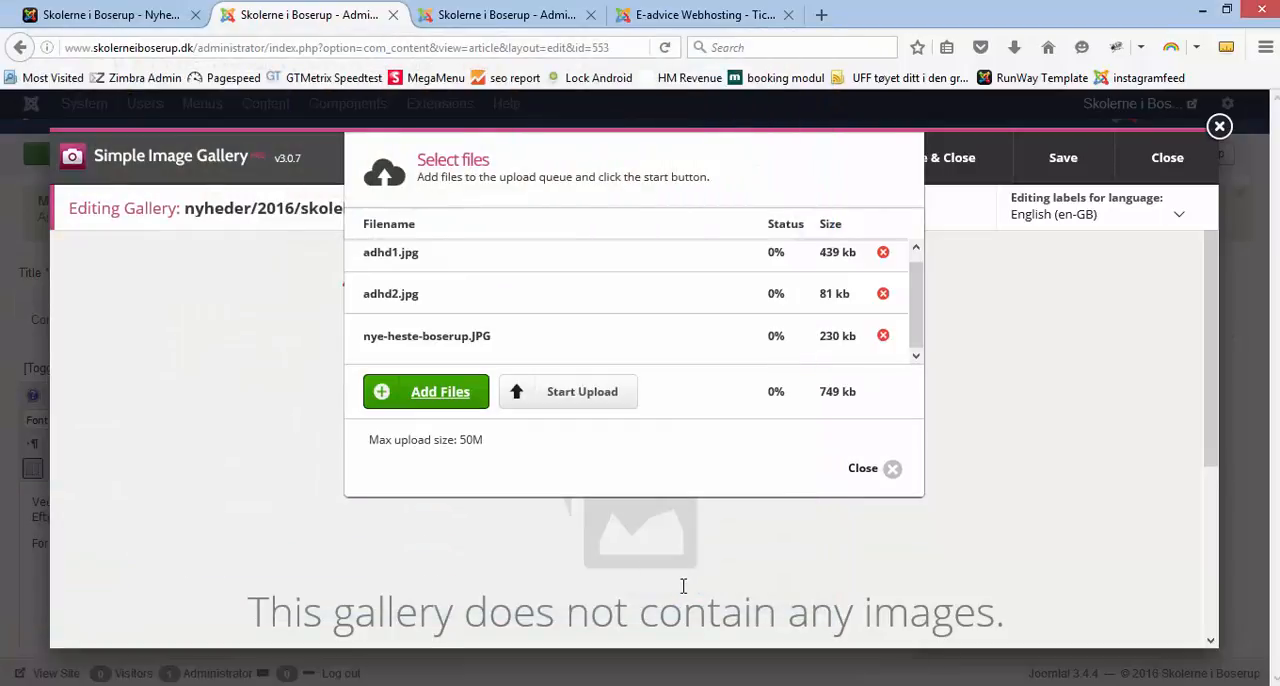
{"action": "left_click", "coordinate": [579, 398]}
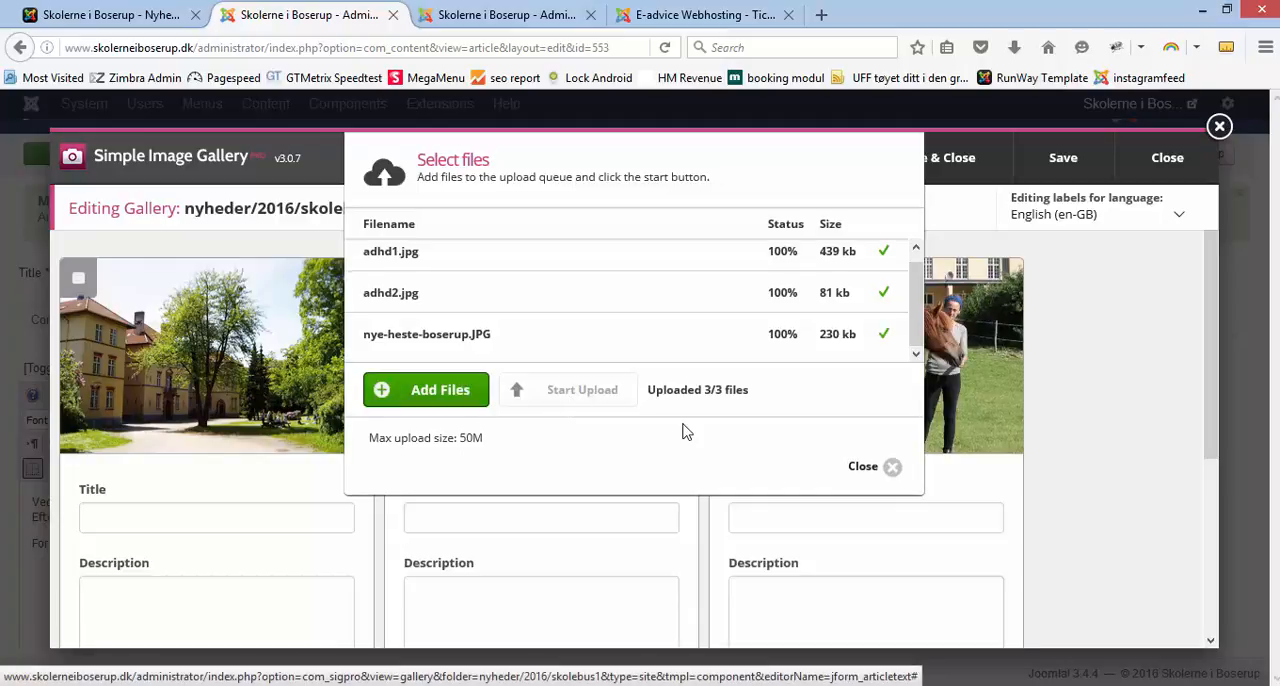
{"action": "left_click", "coordinate": [864, 468]}
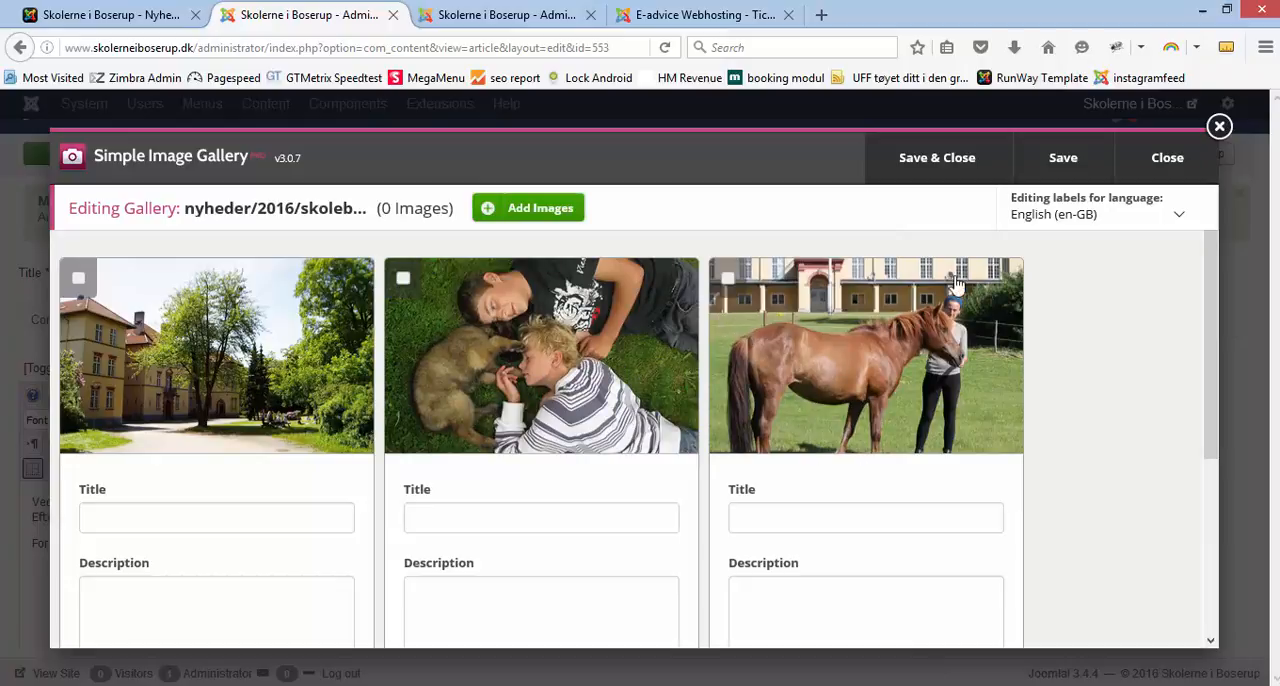
{"action": "left_click", "coordinate": [940, 170]}
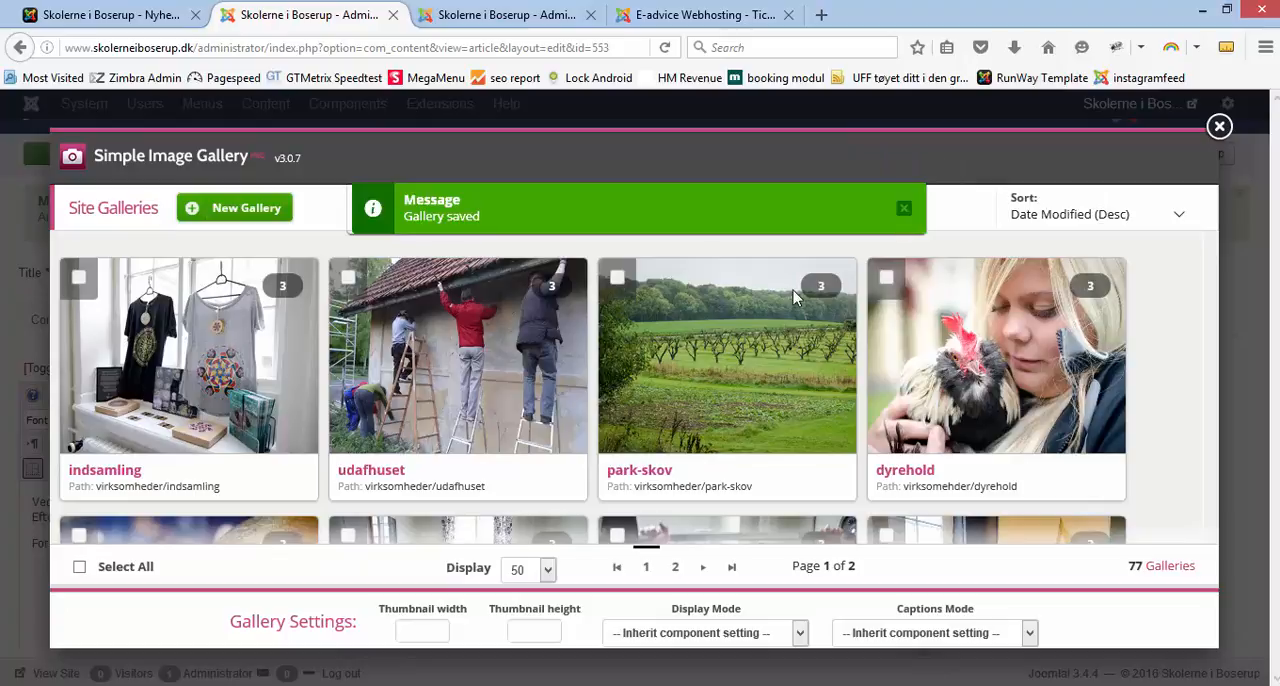
Step: Look through both pages of site galleries for the new skolebus1 gallery
{"action": "scroll", "coordinate": [598, 397], "scroll_direction": "down", "scroll_amount": 3}
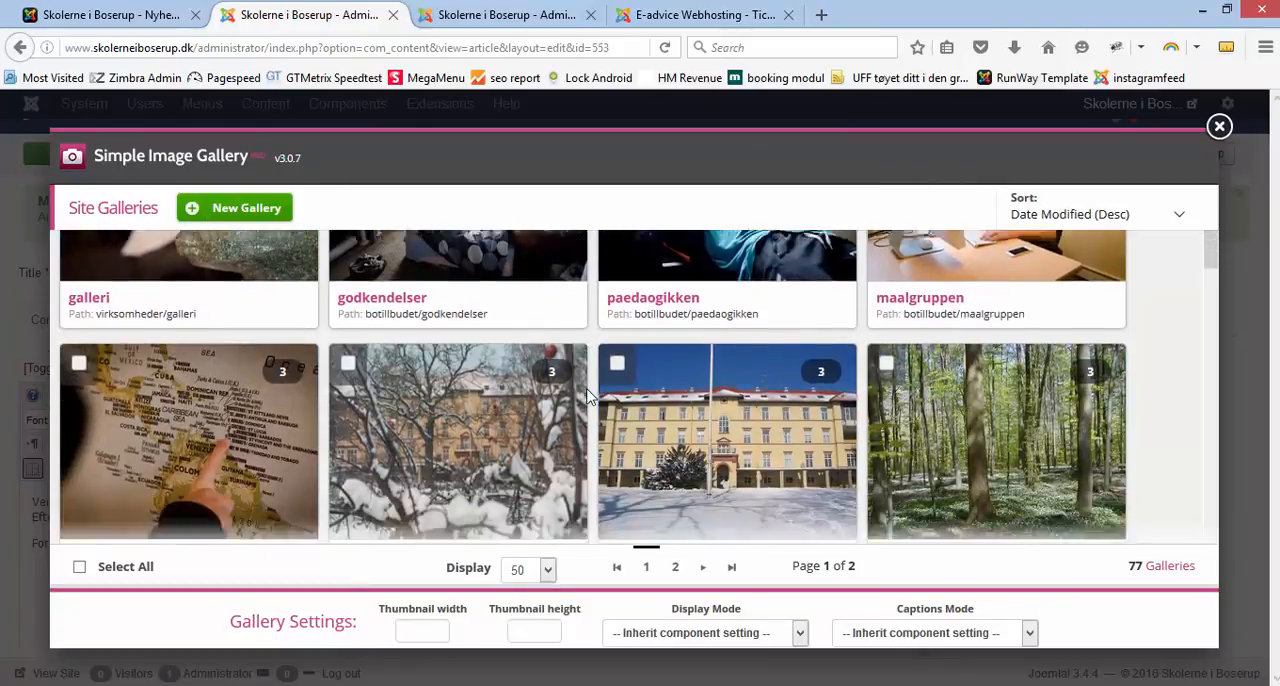
{"action": "scroll", "coordinate": [587, 397], "scroll_direction": "down", "scroll_amount": 6}
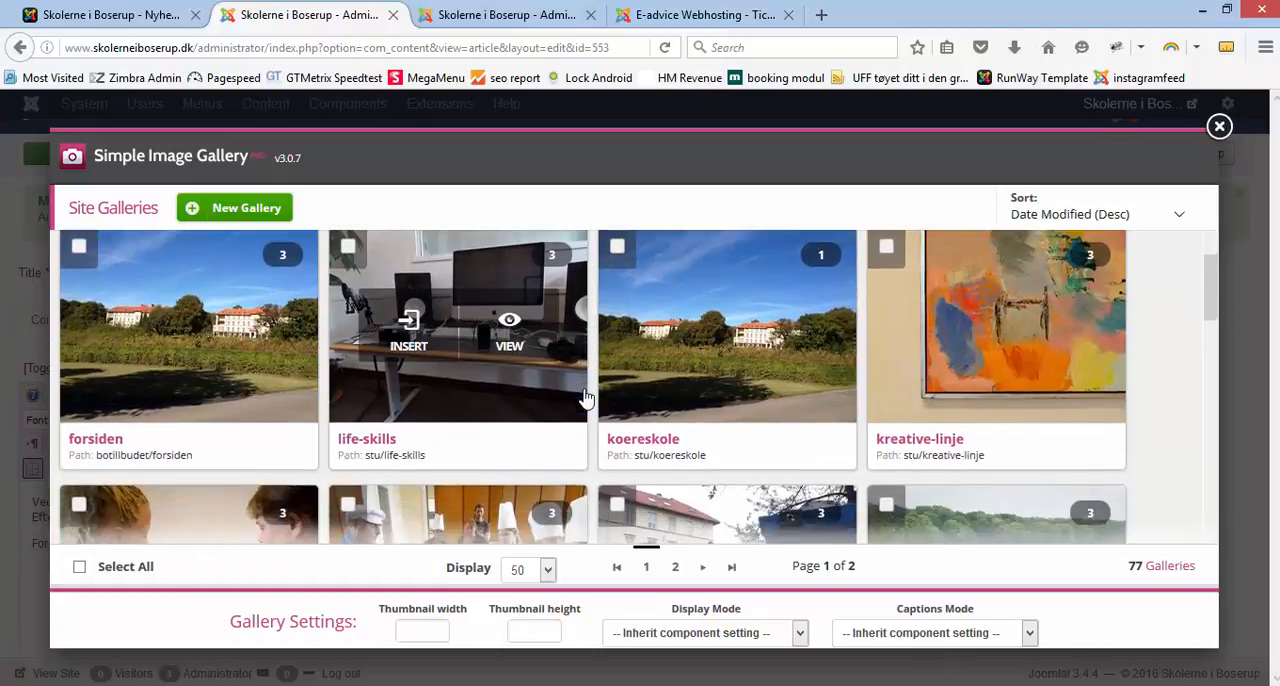
{"action": "scroll", "coordinate": [587, 397], "scroll_direction": "down", "scroll_amount": 5}
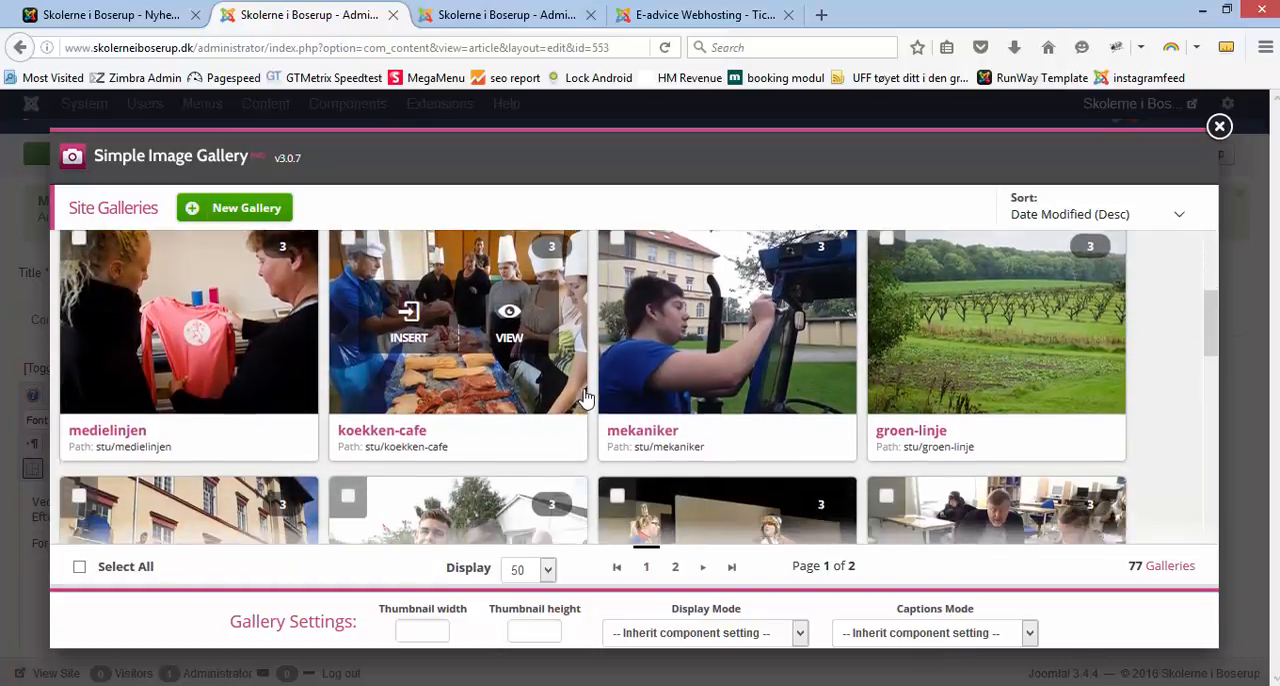
{"action": "scroll", "coordinate": [587, 397], "scroll_direction": "down", "scroll_amount": 10}
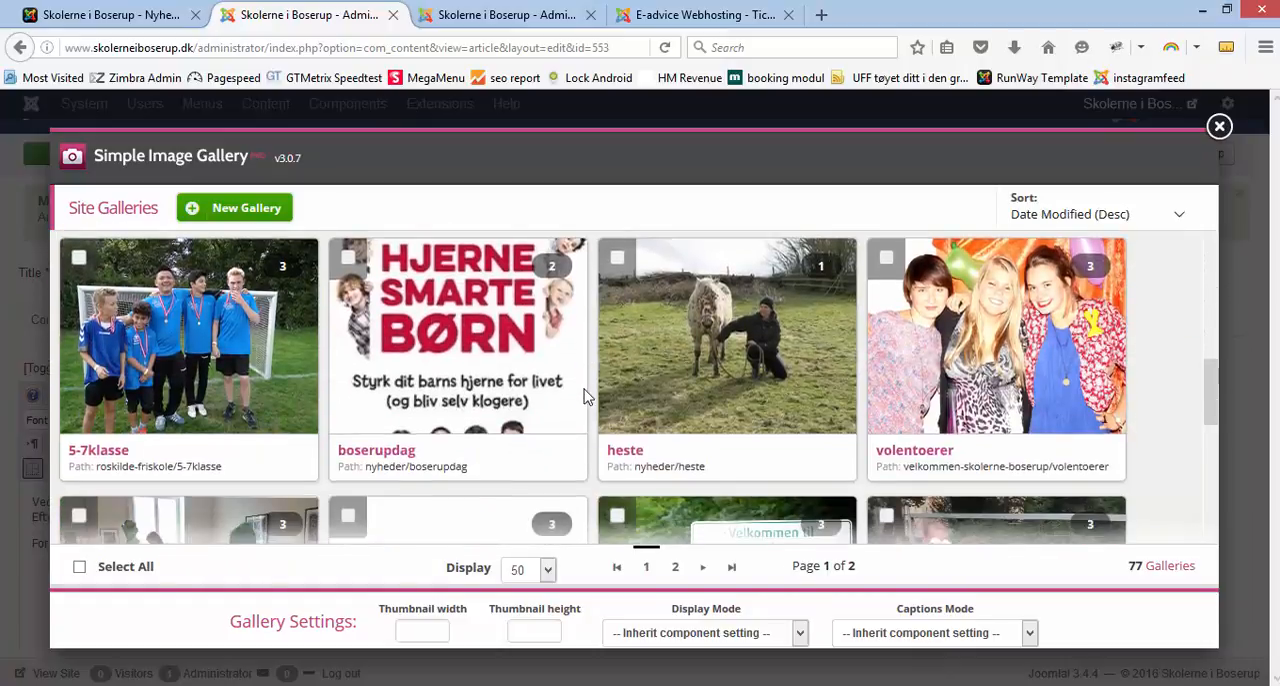
{"action": "scroll", "coordinate": [587, 397], "scroll_direction": "down", "scroll_amount": 3}
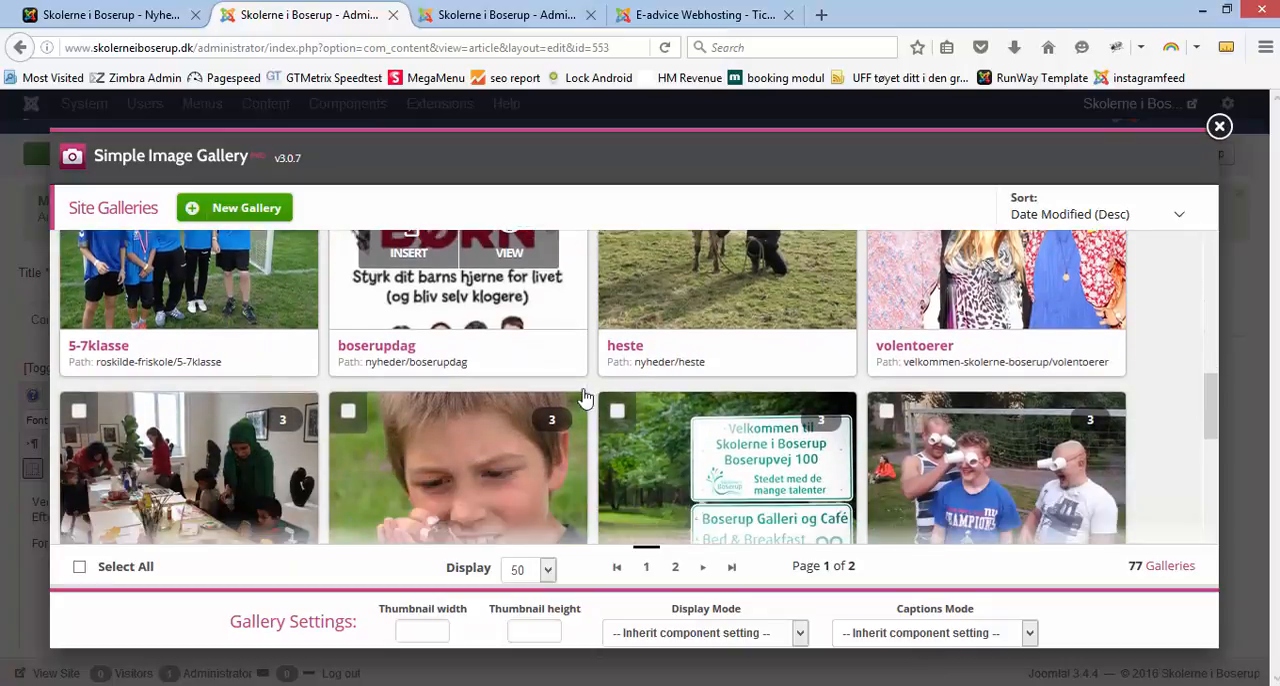
{"action": "scroll", "coordinate": [585, 397], "scroll_direction": "down", "scroll_amount": 4}
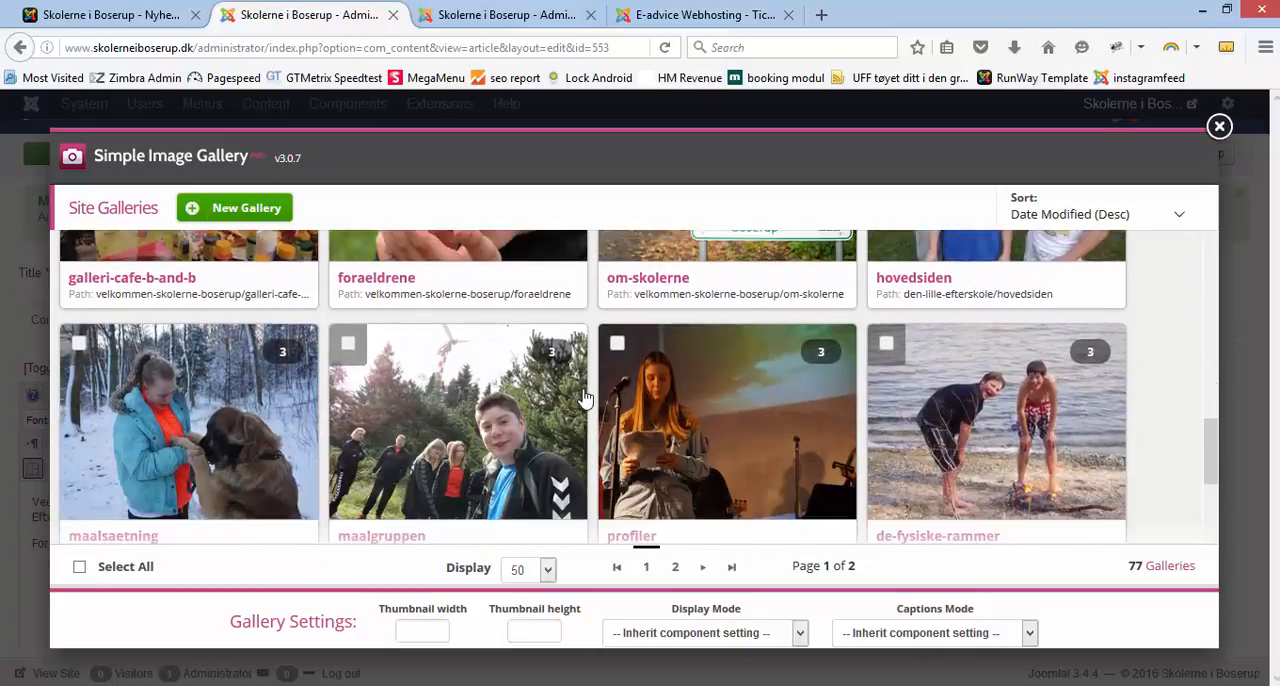
{"action": "scroll", "coordinate": [585, 397], "scroll_direction": "down", "scroll_amount": 4}
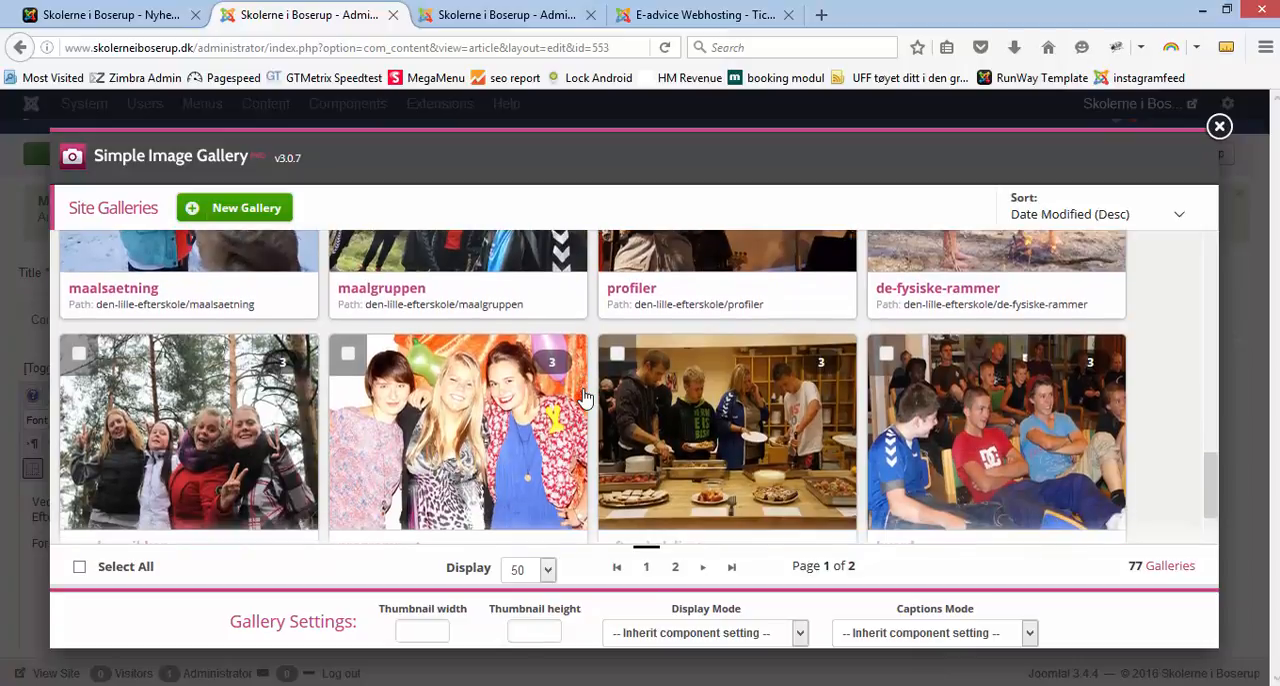
{"action": "scroll", "coordinate": [585, 397], "scroll_direction": "down", "scroll_amount": 8}
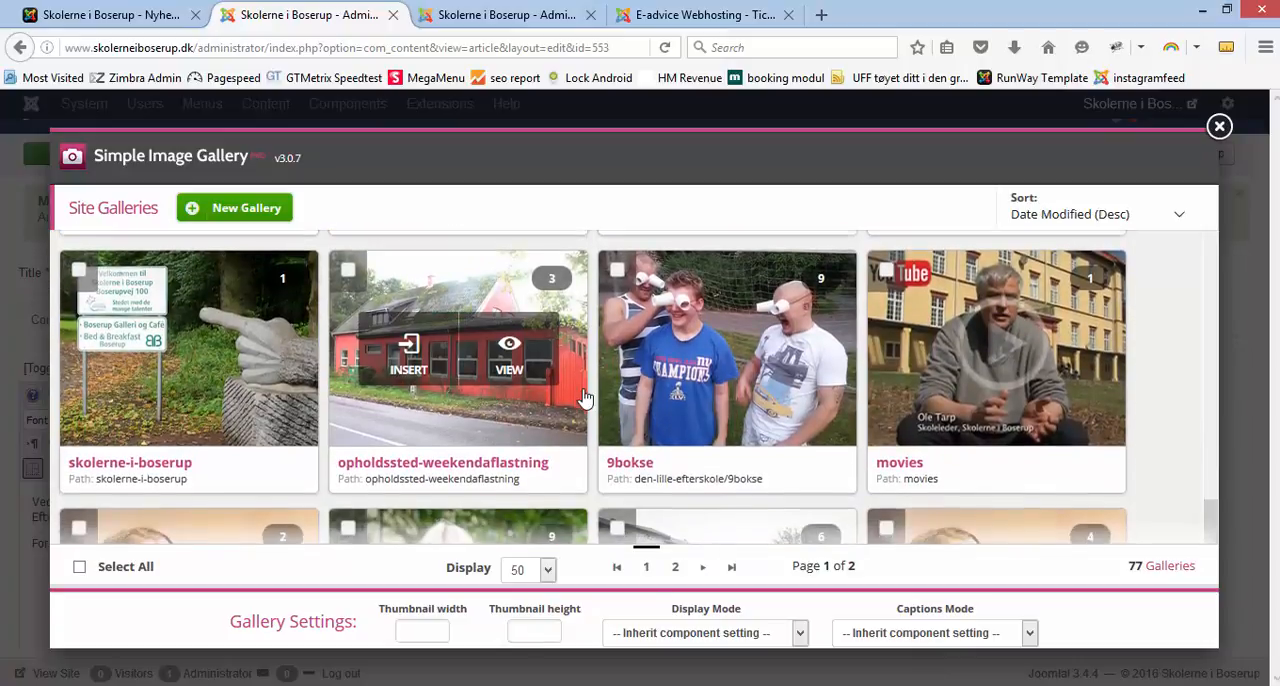
{"action": "scroll", "coordinate": [585, 397], "scroll_direction": "down", "scroll_amount": 6}
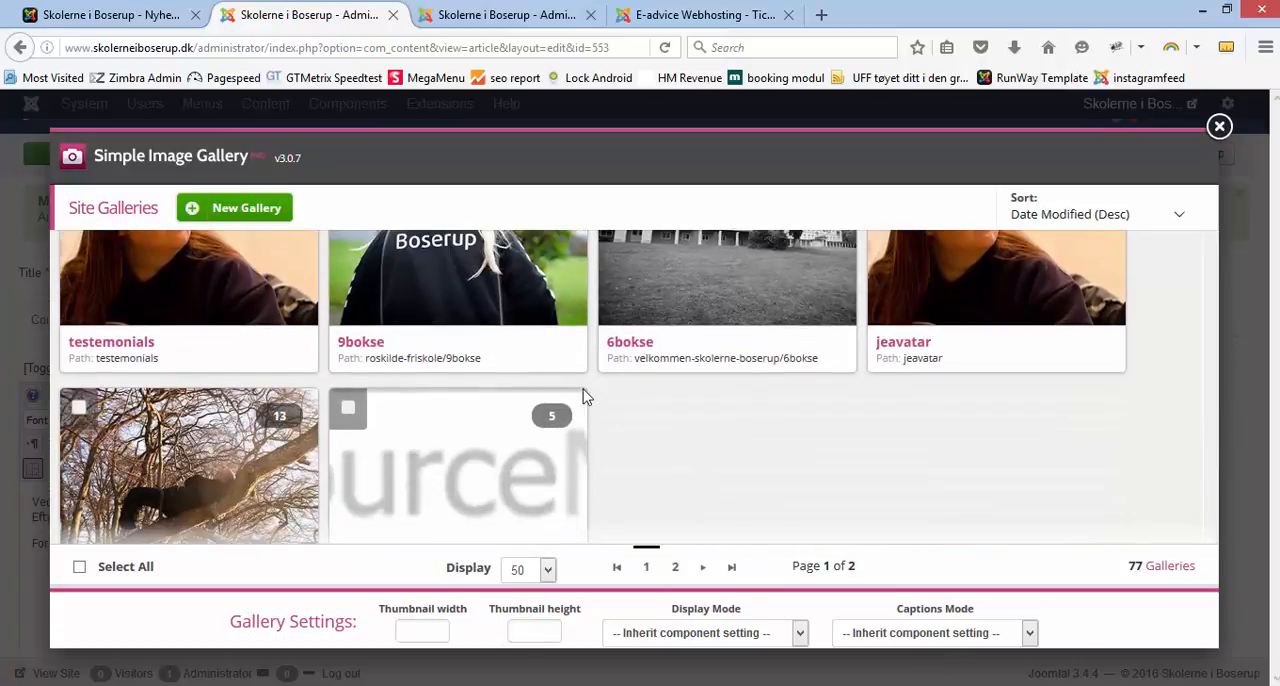
{"action": "scroll", "coordinate": [583, 394], "scroll_direction": "down", "scroll_amount": 3}
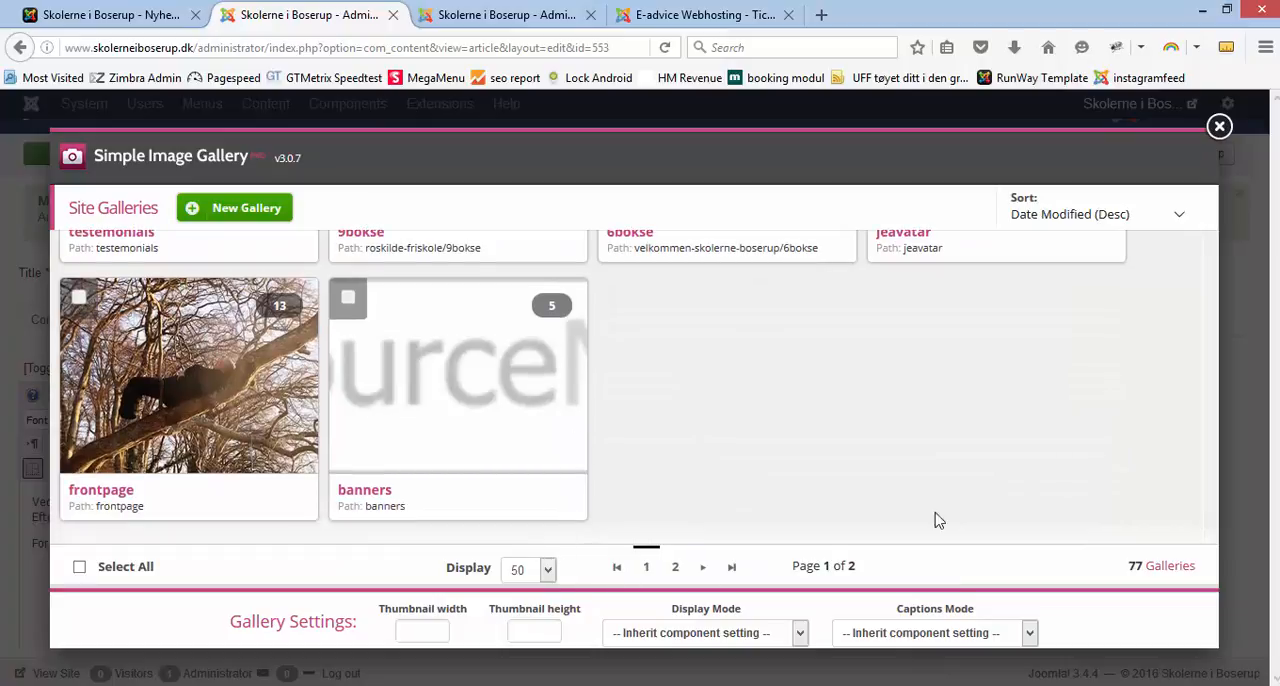
{"action": "left_click", "coordinate": [678, 568]}
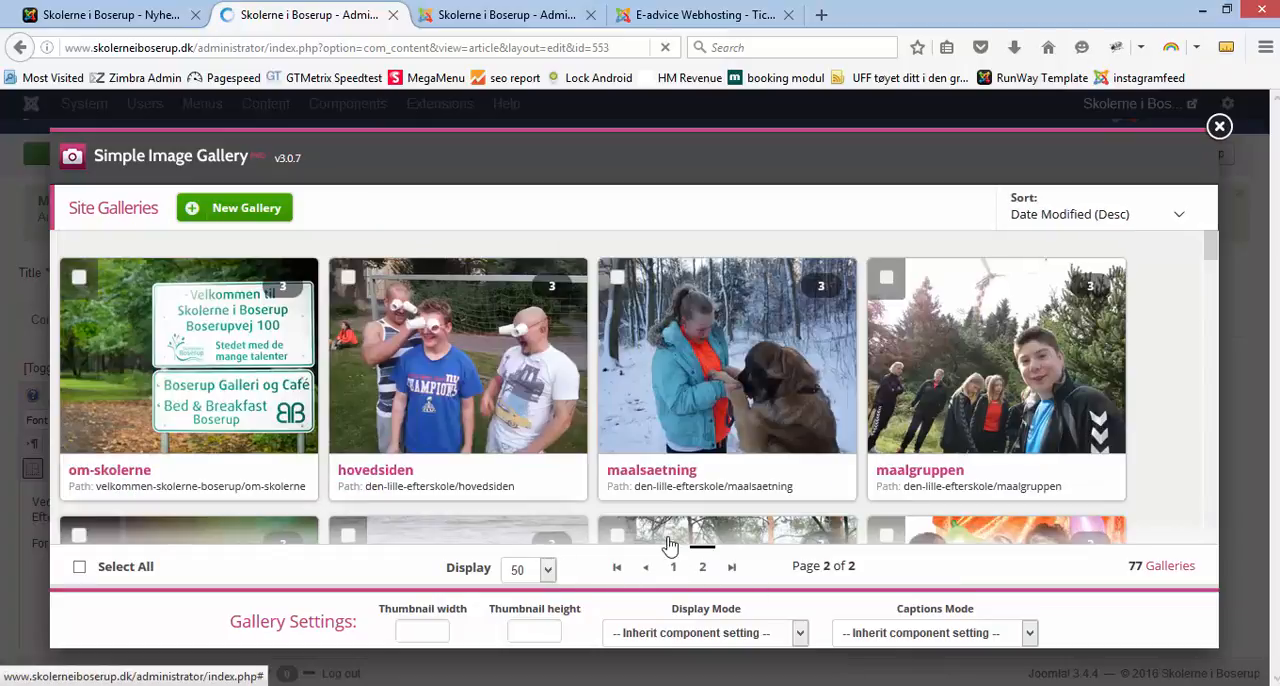
{"action": "scroll", "coordinate": [652, 443], "scroll_direction": "down", "scroll_amount": 5}
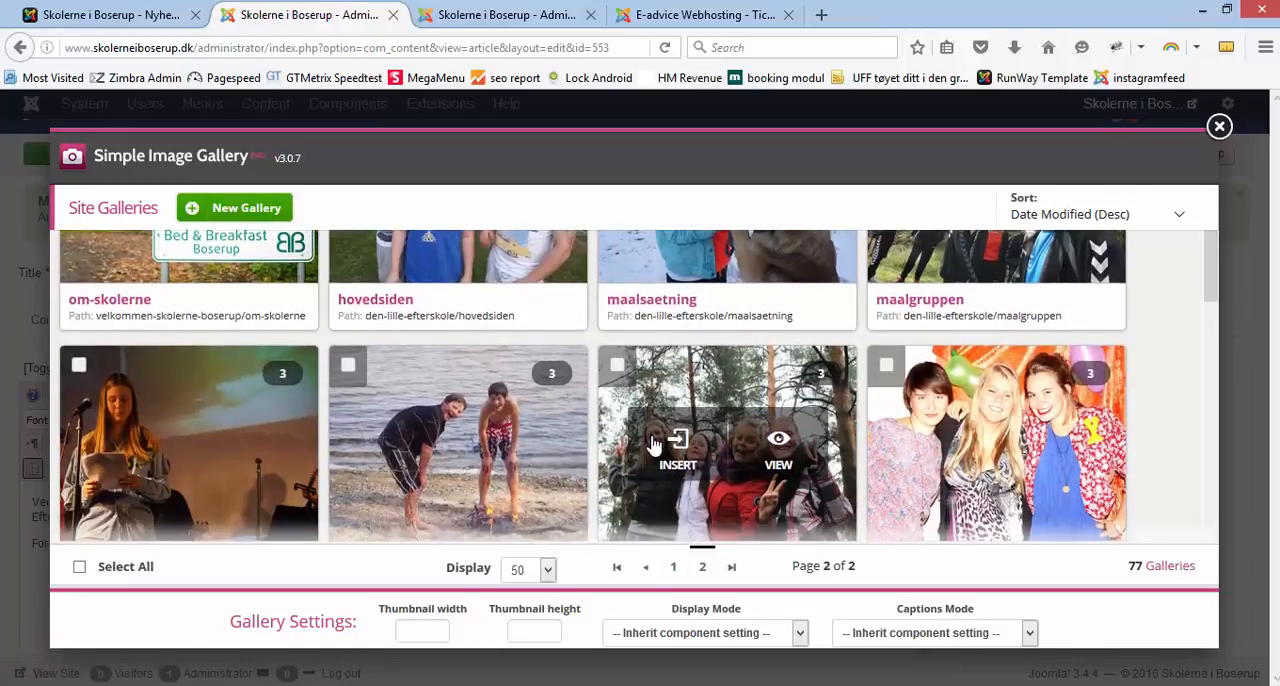
{"action": "scroll", "coordinate": [646, 443], "scroll_direction": "down", "scroll_amount": 4}
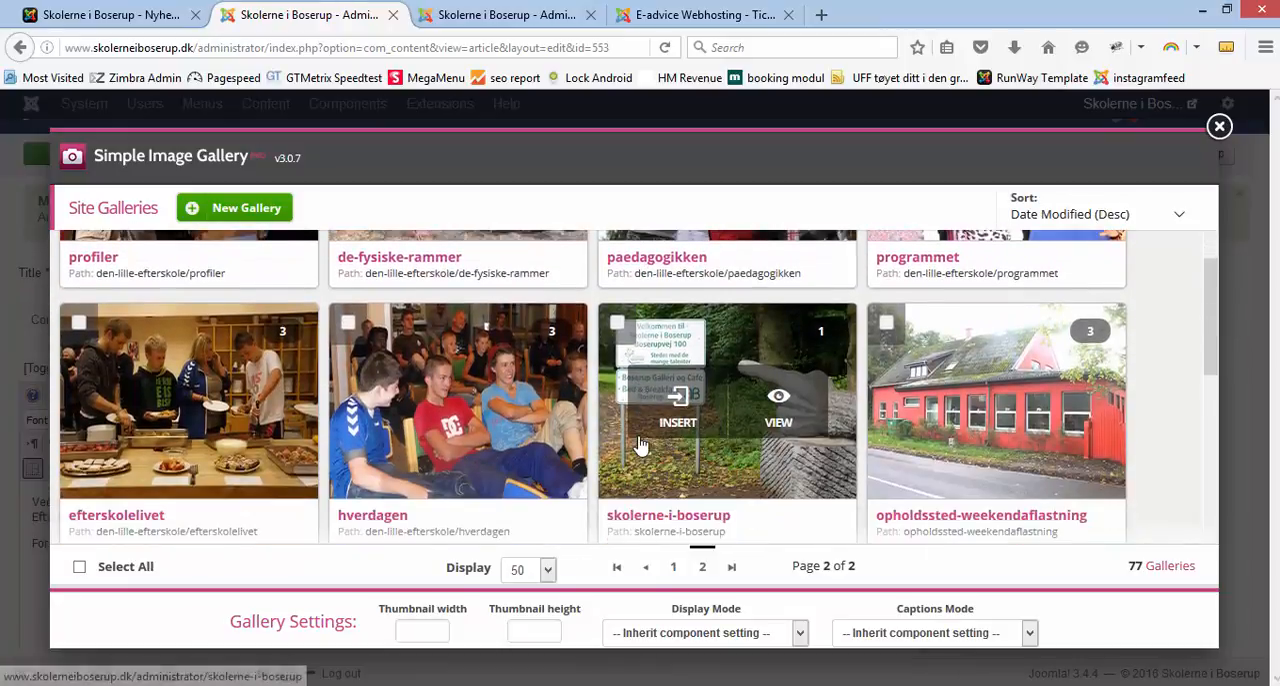
{"action": "scroll", "coordinate": [641, 443], "scroll_direction": "down", "scroll_amount": 5}
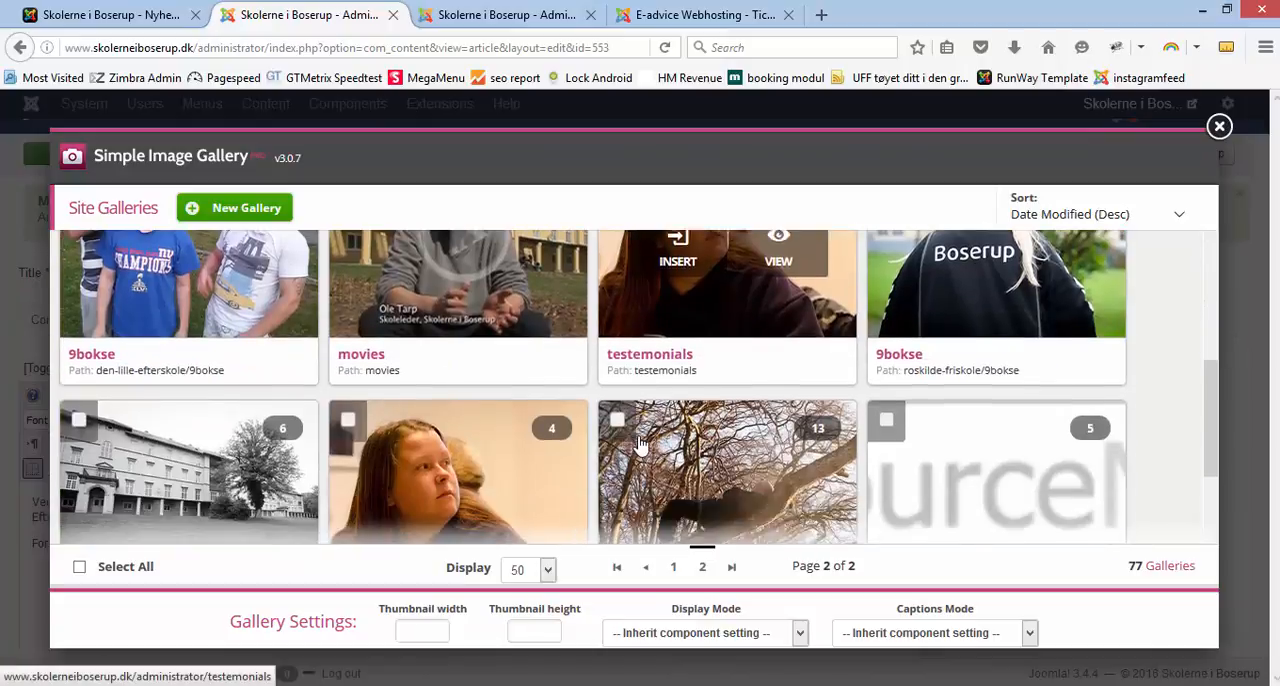
{"action": "scroll", "coordinate": [641, 443], "scroll_direction": "down", "scroll_amount": 5}
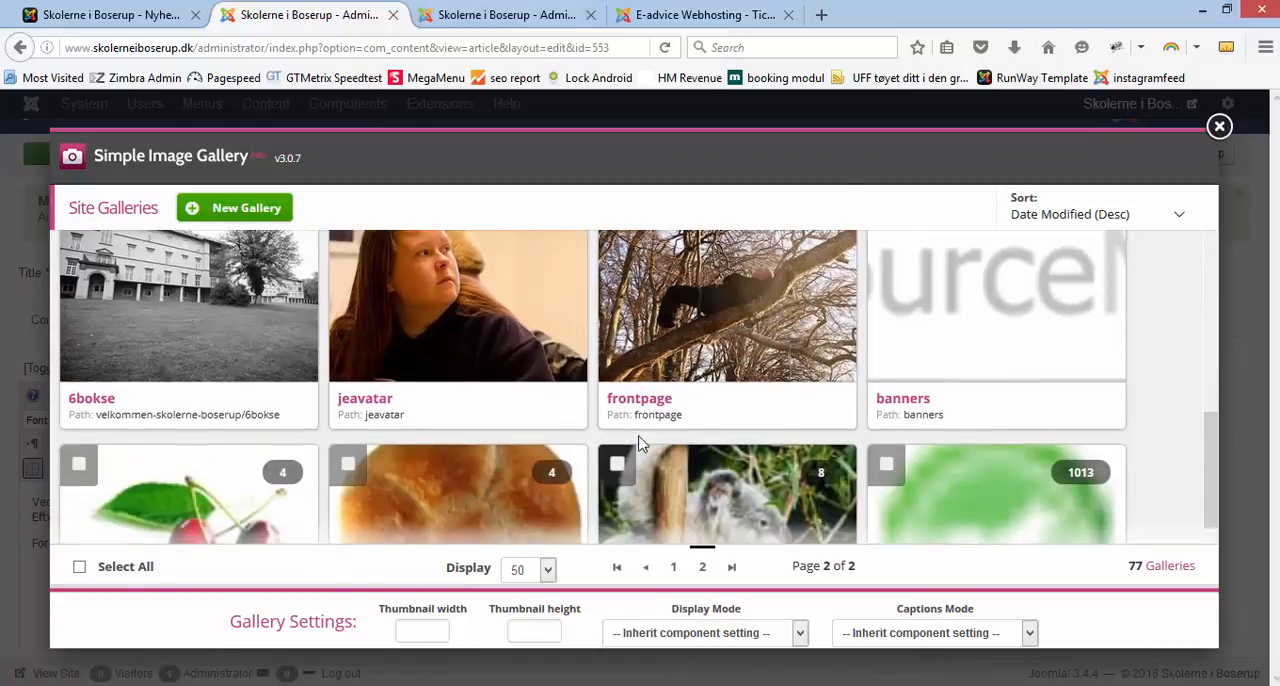
{"action": "scroll", "coordinate": [641, 443], "scroll_direction": "down", "scroll_amount": 3}
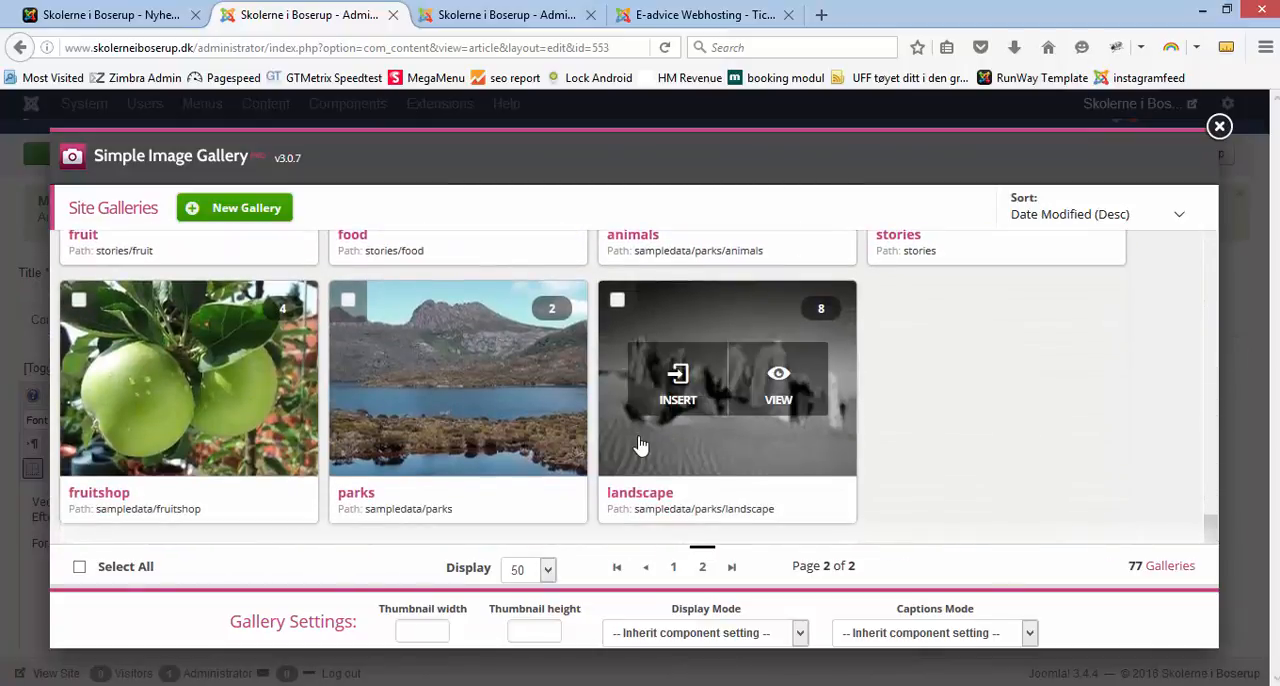
Step: Insert the skolebus1 gallery from the first page of site galleries below the Skolebus article text and save the article
{"action": "left_click", "coordinate": [676, 568]}
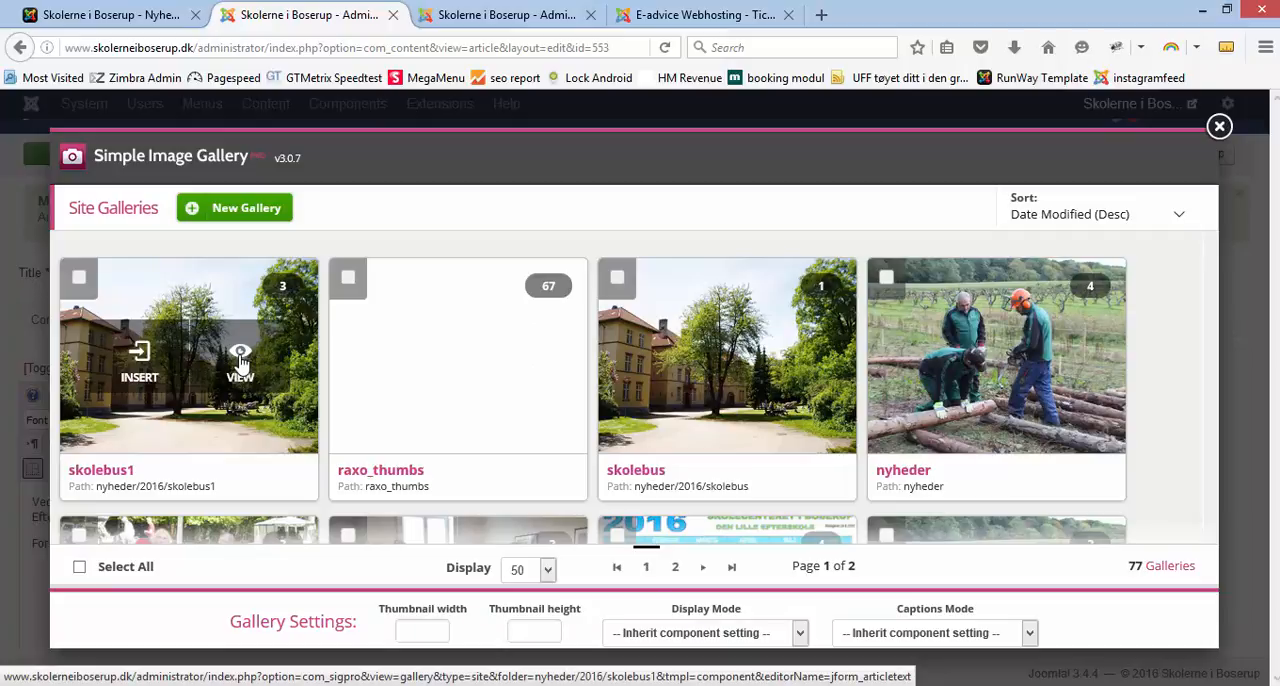
{"action": "left_click", "coordinate": [142, 368]}
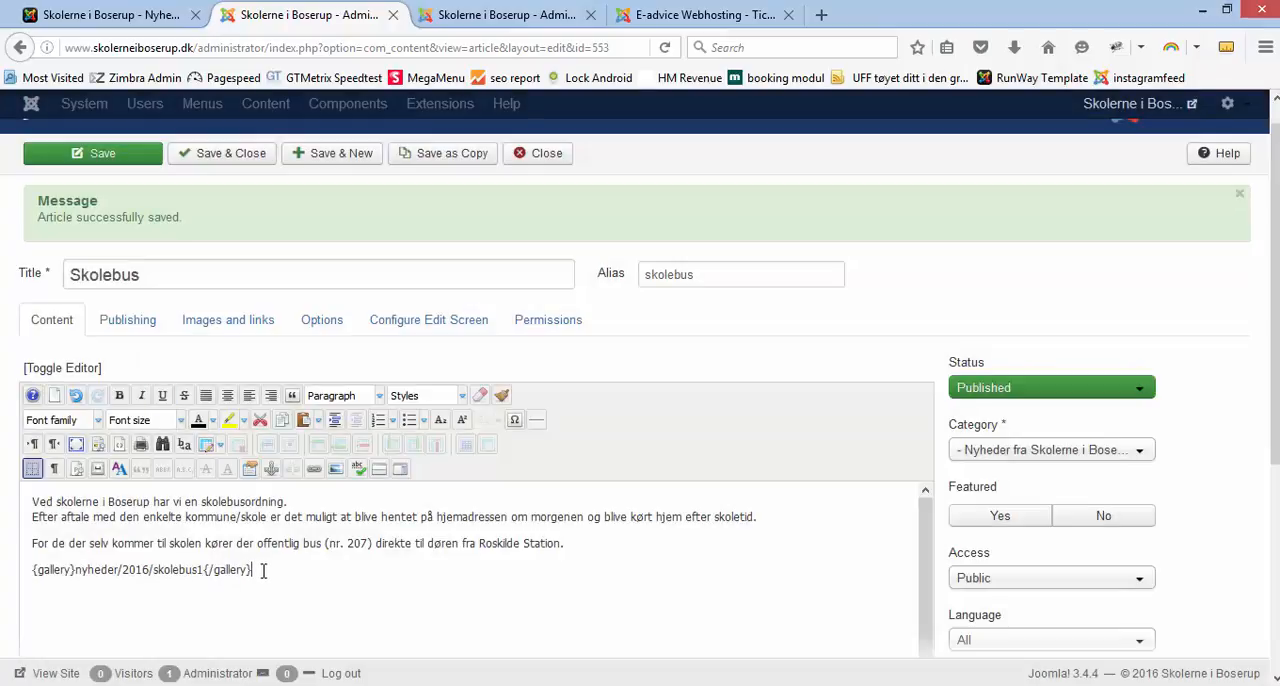
{"action": "left_click_drag", "start_coordinate": [263, 570], "coordinate": [30, 570]}
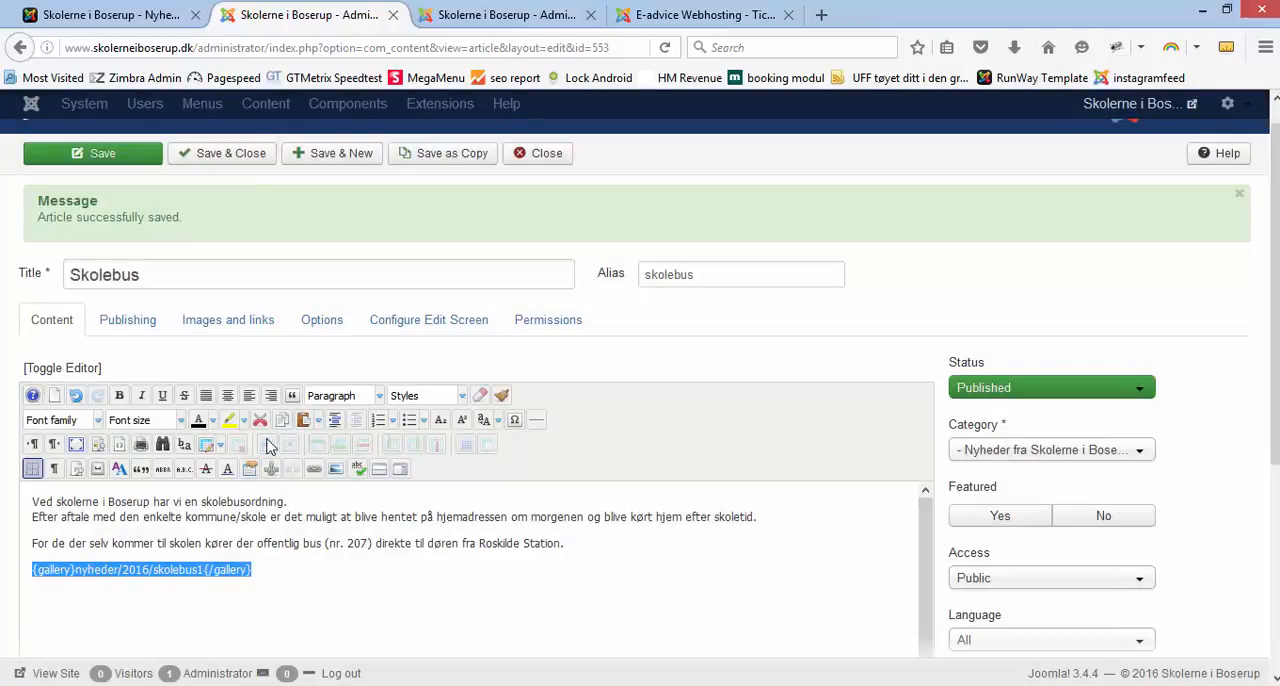
{"action": "left_click", "coordinate": [100, 158]}
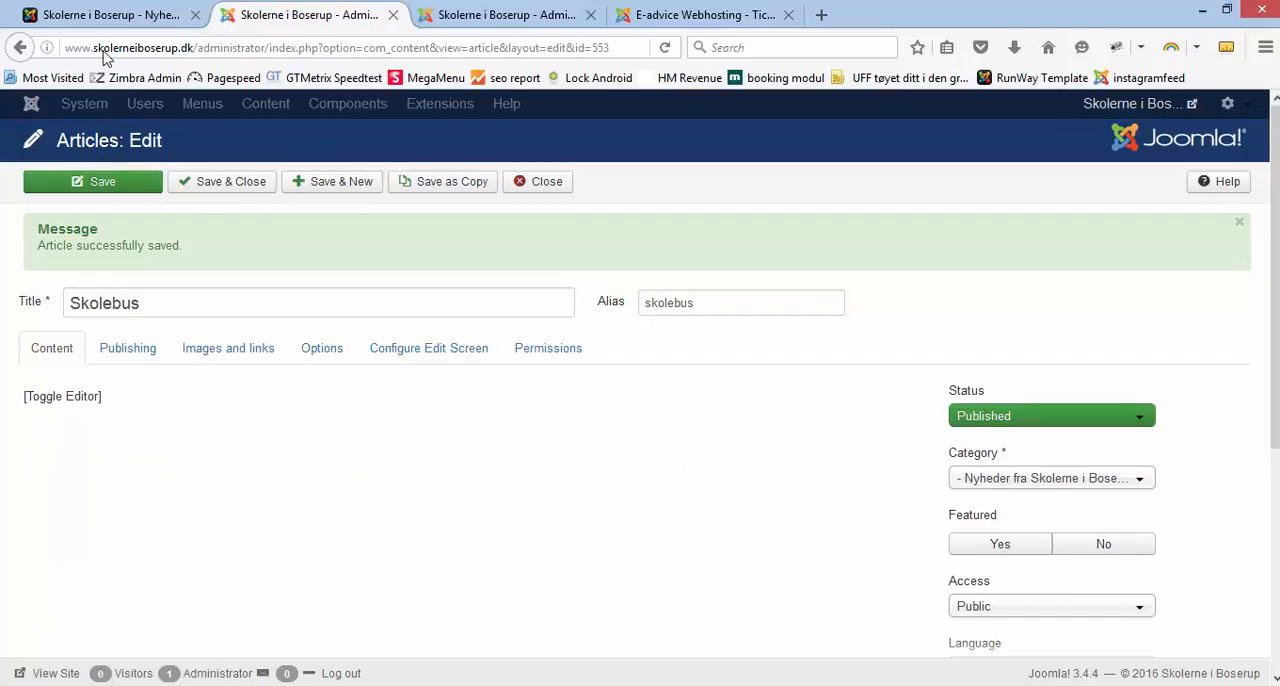
Step: On the public site, view the Dyrkning af økologiske grønsager and Skolebus articles, and open the Nyheder overview to check the Skolebus thumbnail
{"action": "left_click", "coordinate": [107, 17]}
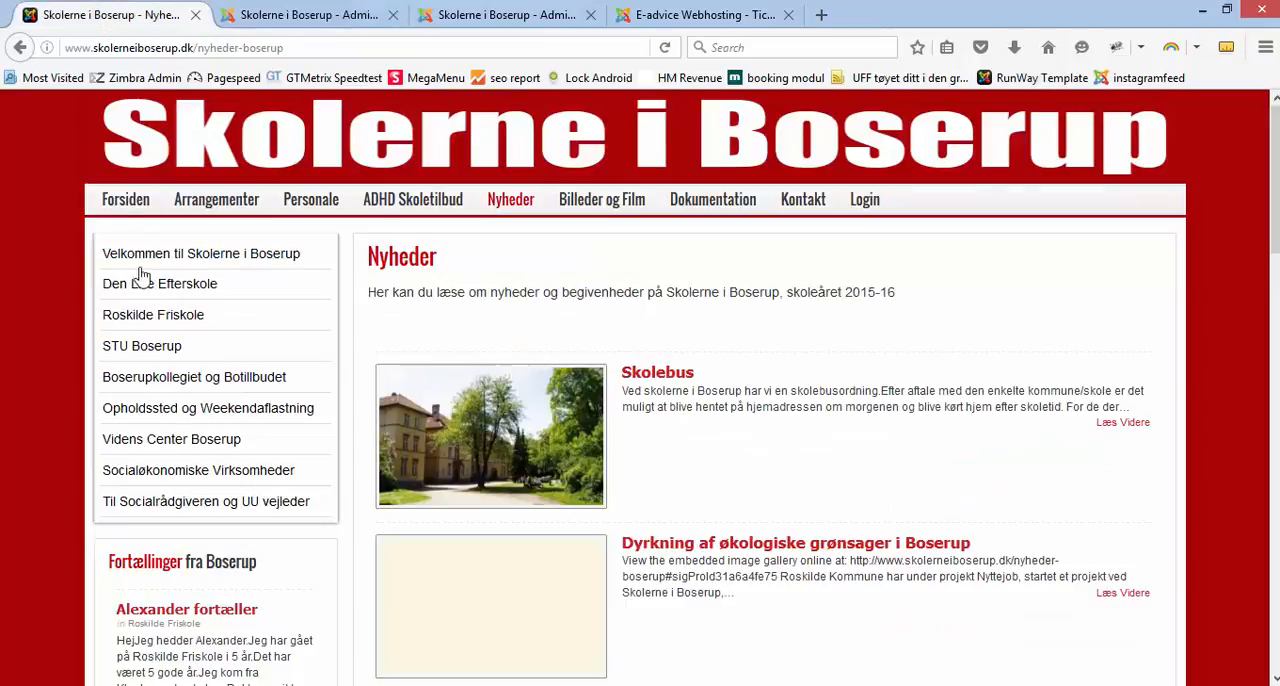
{"action": "left_click", "coordinate": [122, 204]}
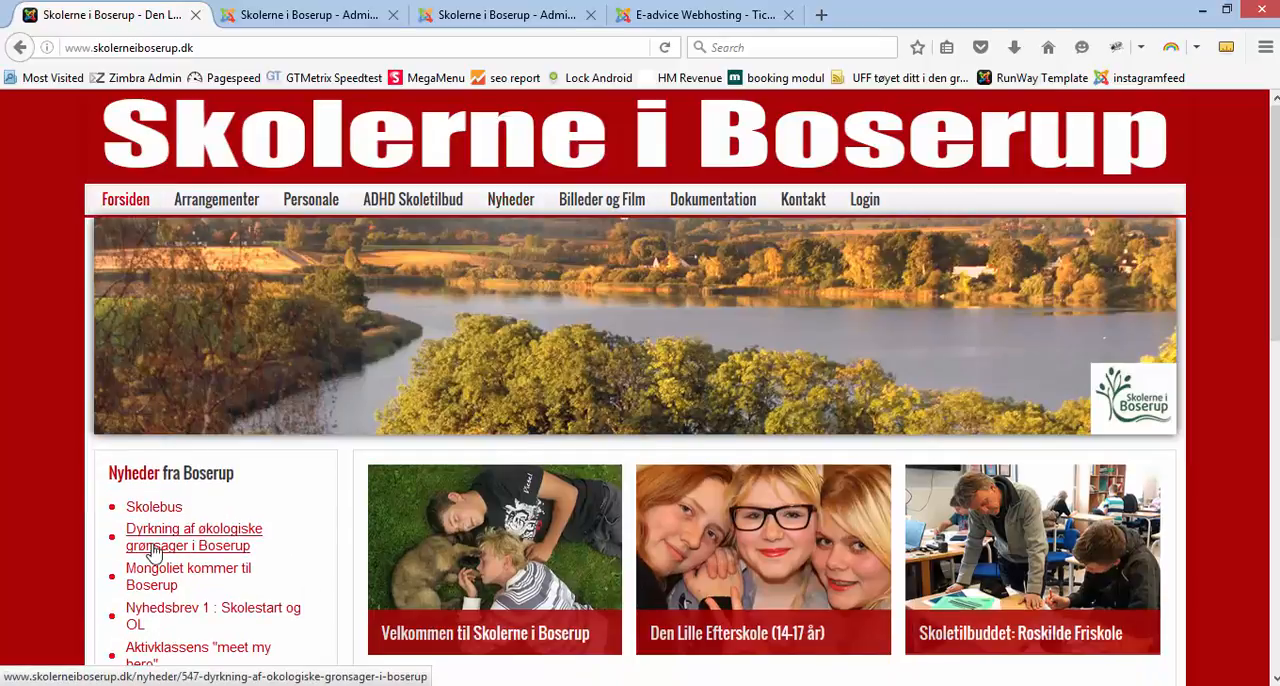
{"action": "left_click", "coordinate": [153, 553]}
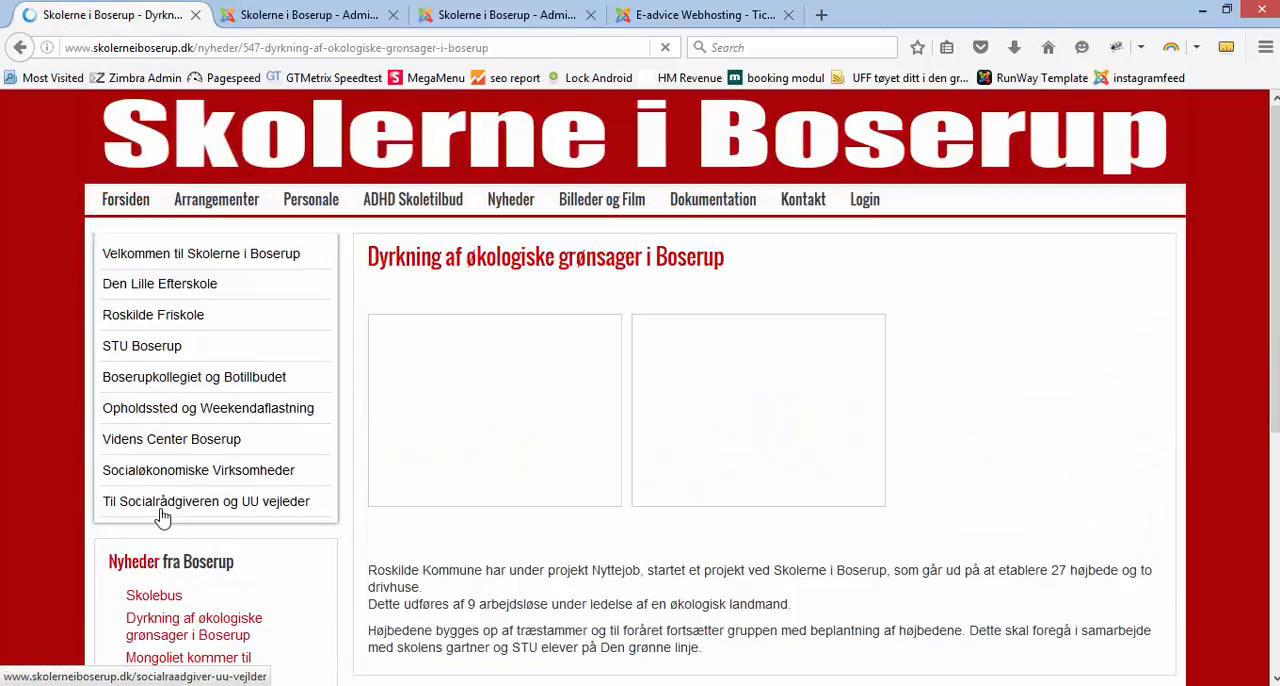
{"action": "left_click", "coordinate": [150, 598]}
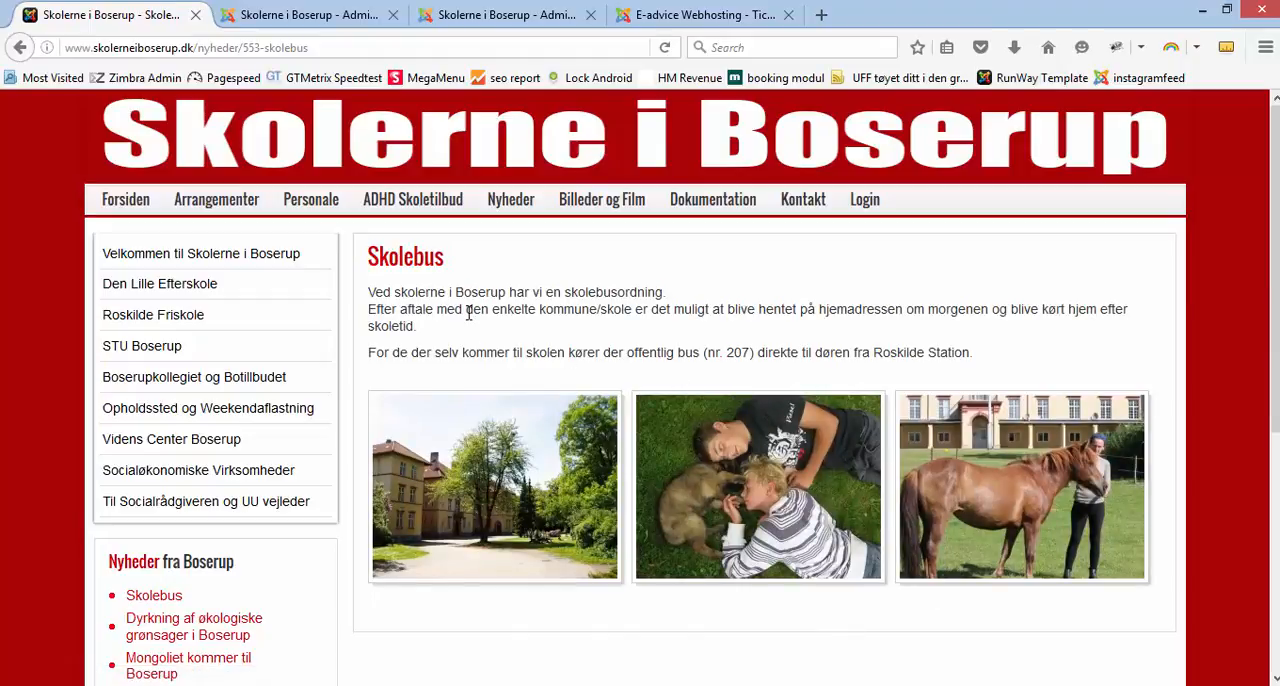
{"action": "left_click", "coordinate": [506, 204]}
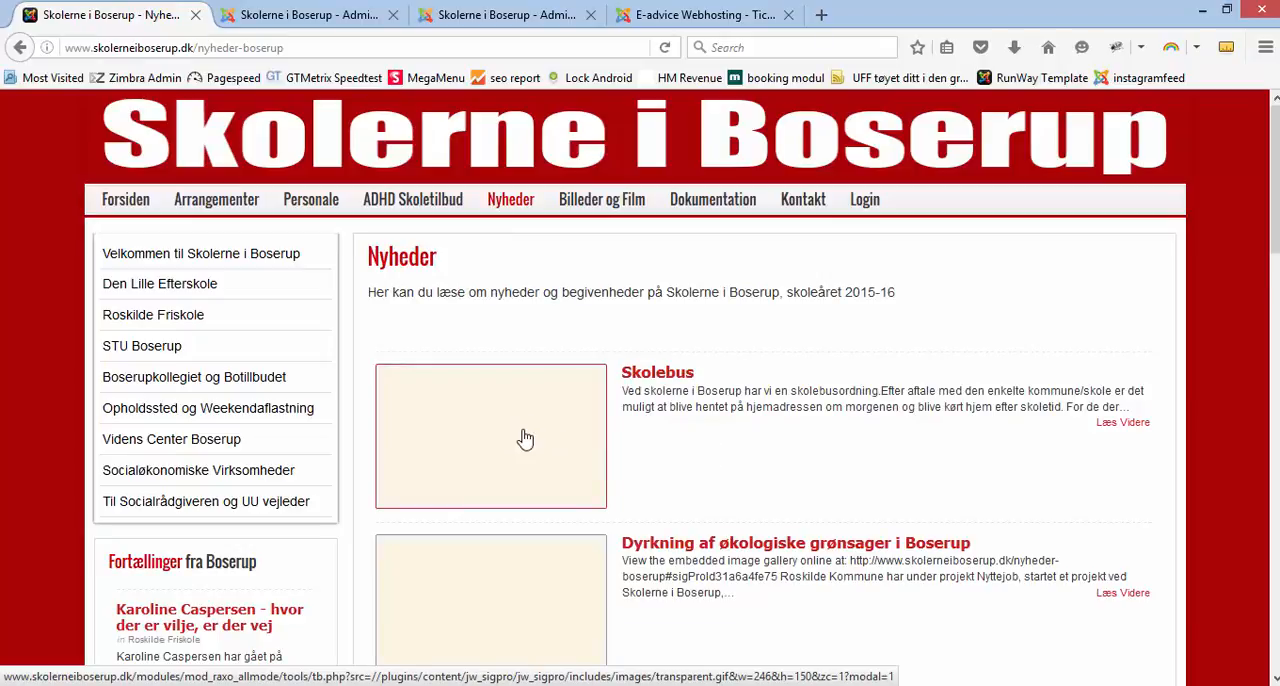
Step: Set the Skolebus article's intro image to nye-heste-boserup.JPG from the nyheder/2016/skolebus1 folder and save the article
{"action": "left_click", "coordinate": [310, 15]}
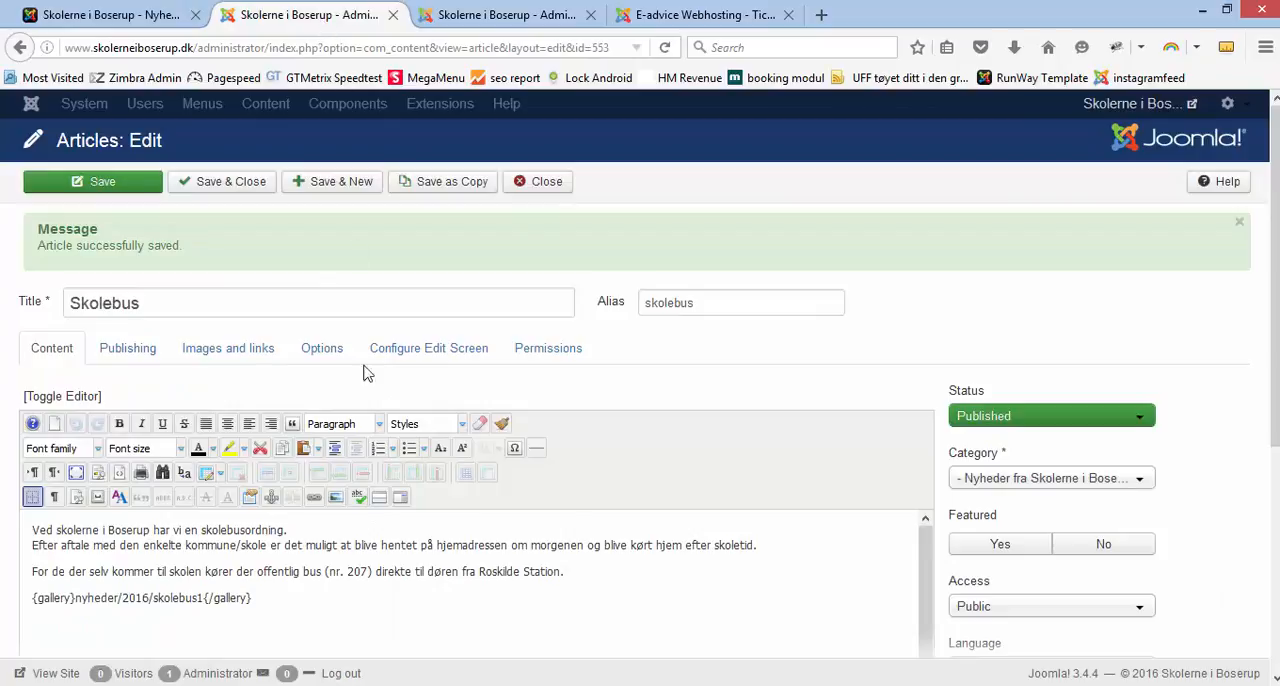
{"action": "left_click_drag", "start_coordinate": [277, 598], "coordinate": [40, 604]}
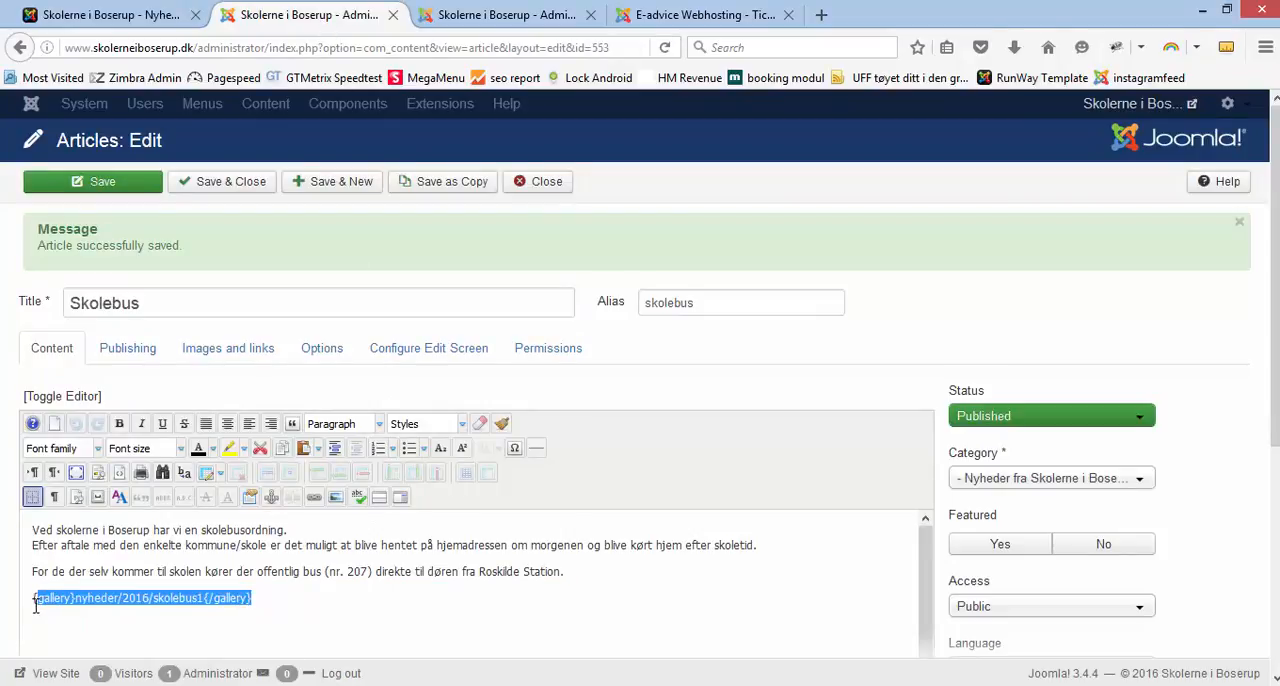
{"action": "left_click", "coordinate": [271, 600]}
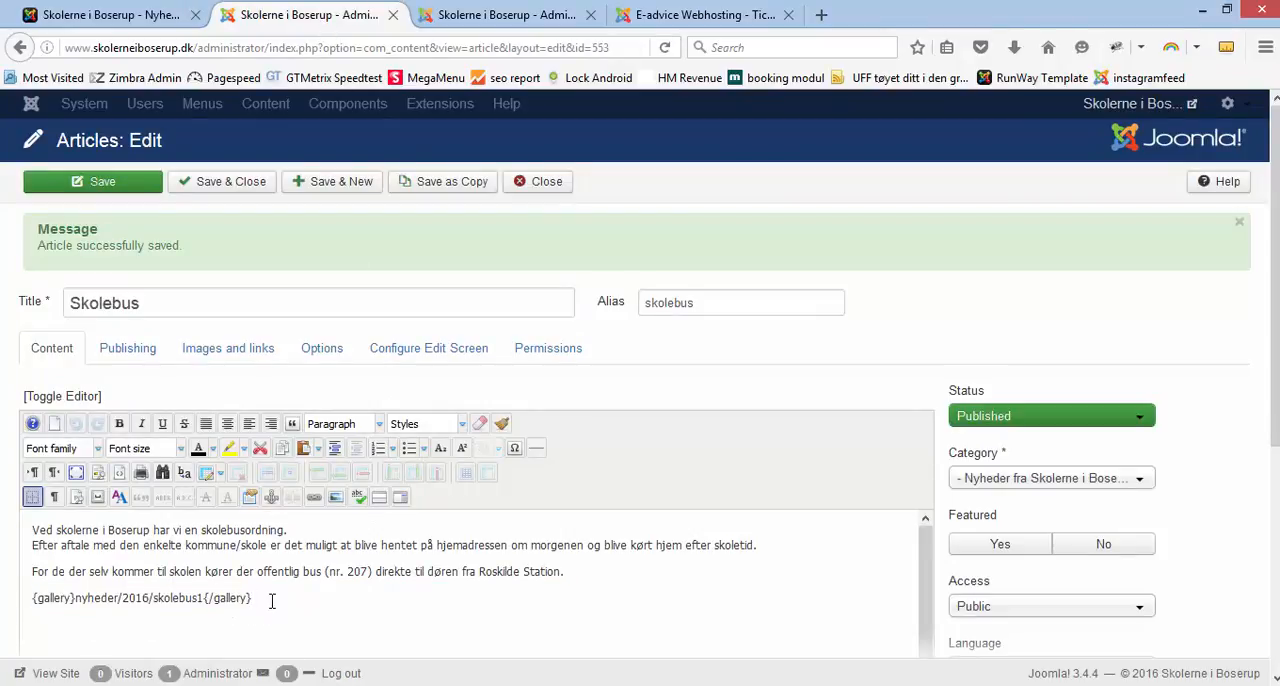
{"action": "left_click", "coordinate": [222, 354]}
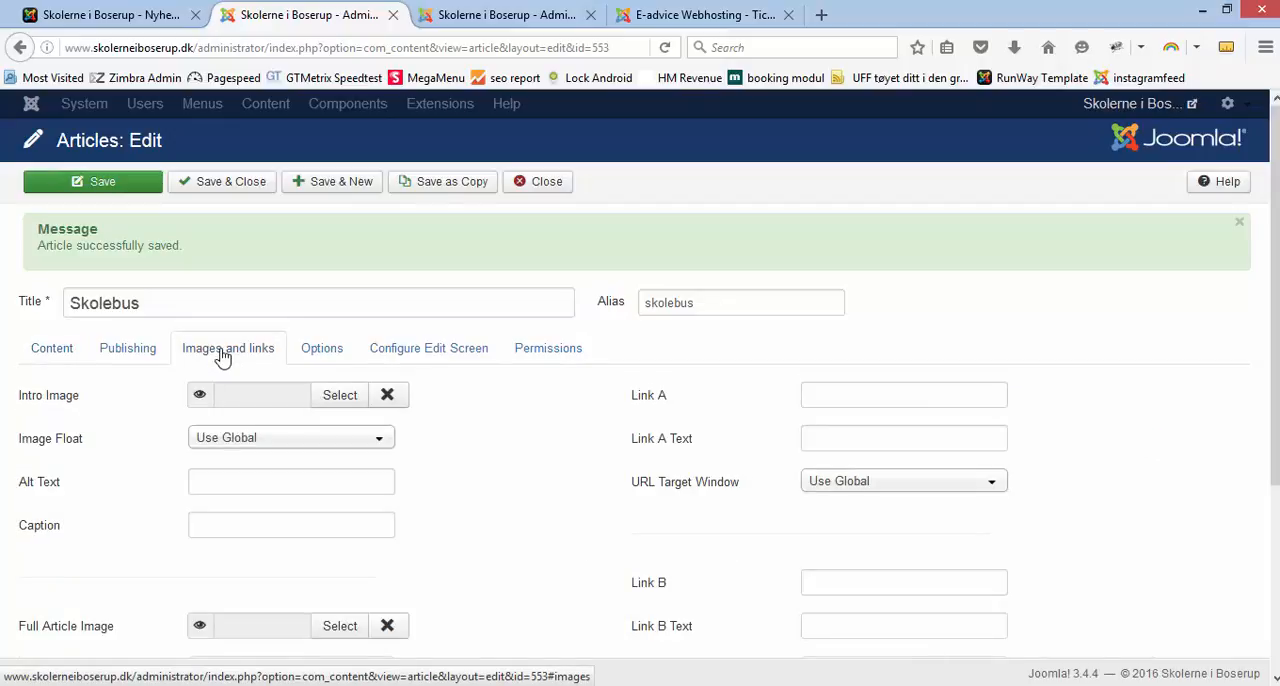
{"action": "left_click", "coordinate": [339, 396]}
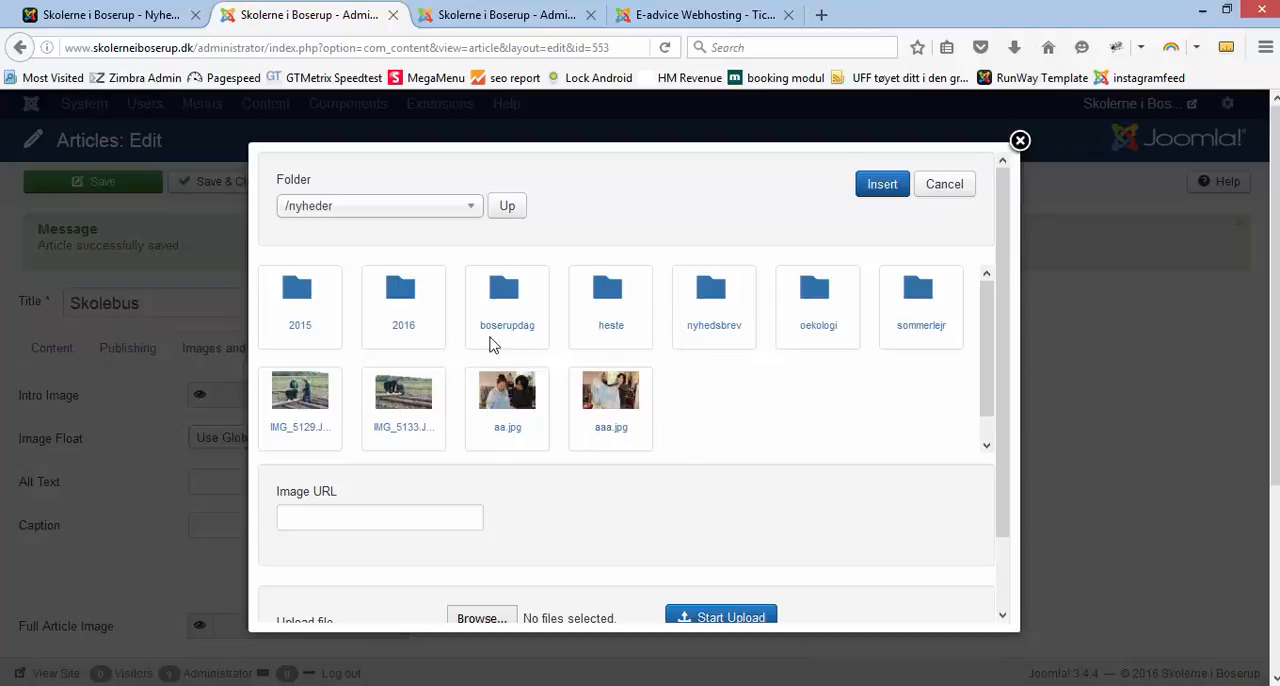
{"action": "left_click", "coordinate": [405, 330]}
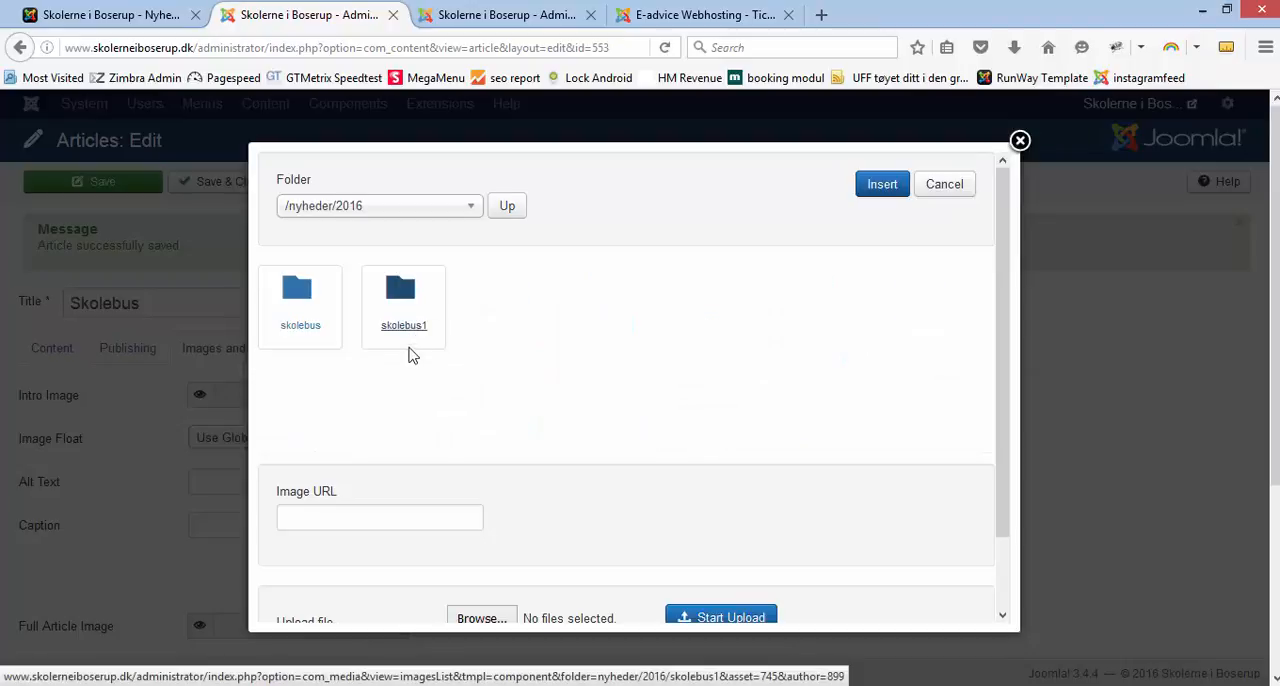
{"action": "left_click", "coordinate": [393, 336]}
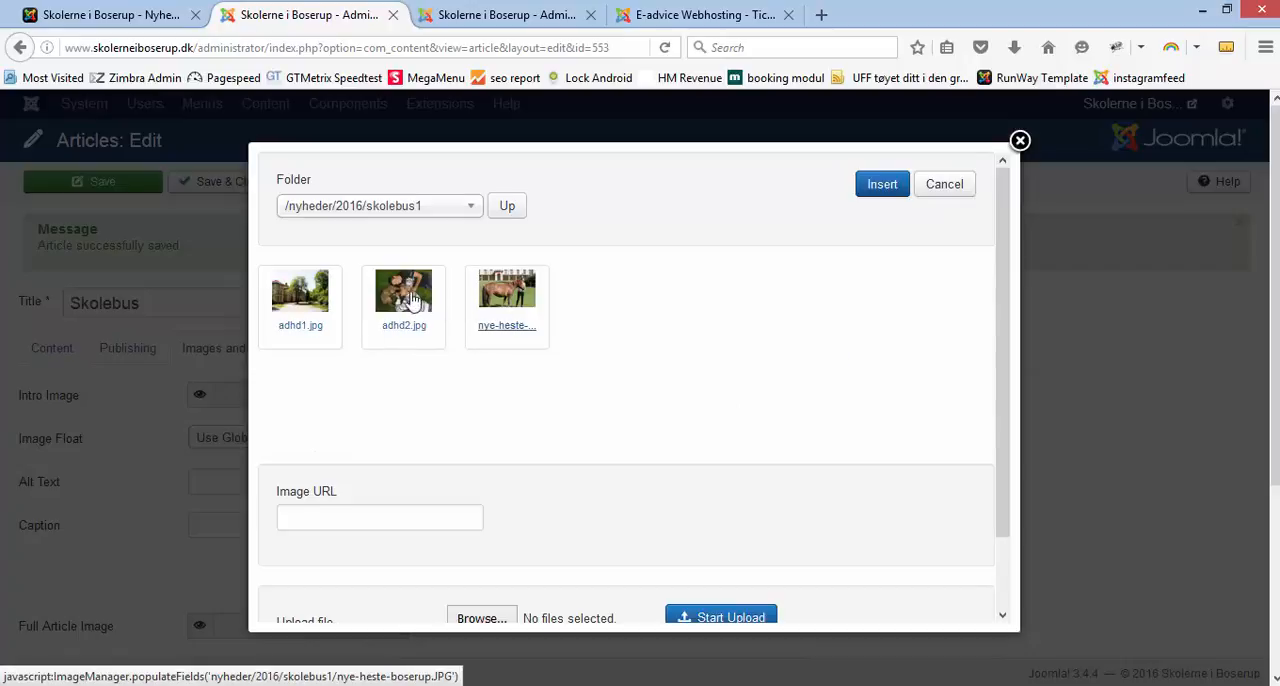
{"action": "left_click", "coordinate": [500, 303]}
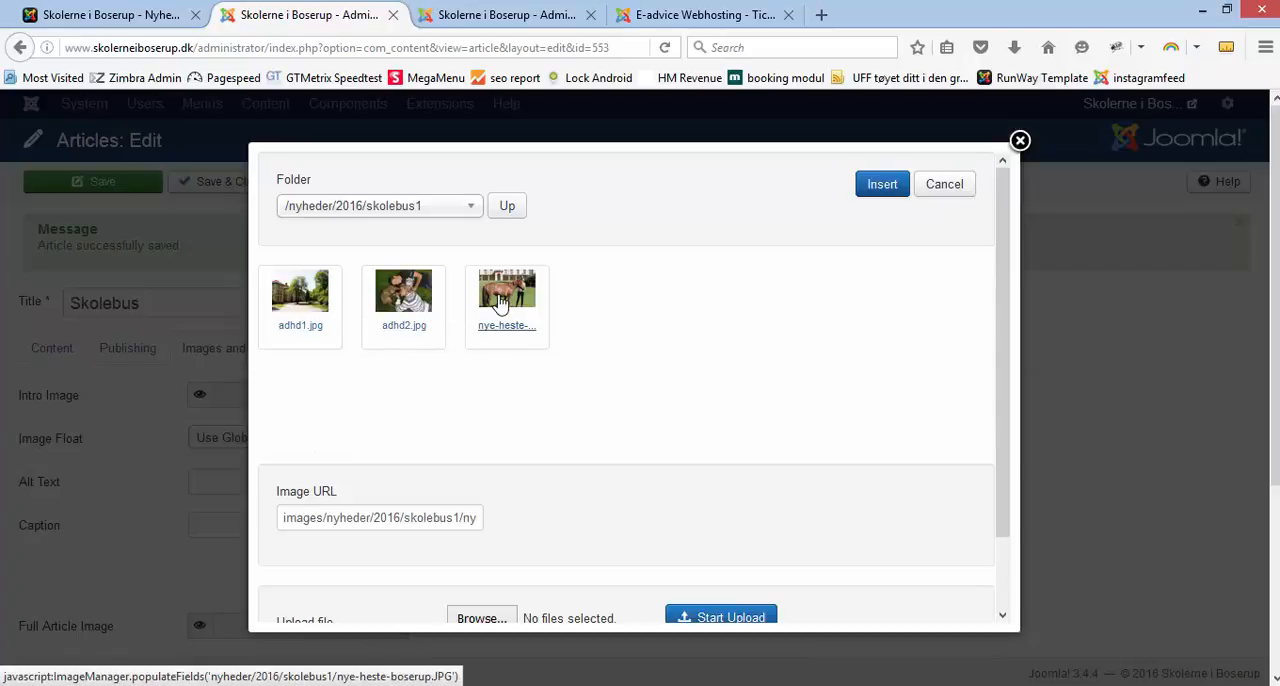
{"action": "left_click", "coordinate": [882, 186]}
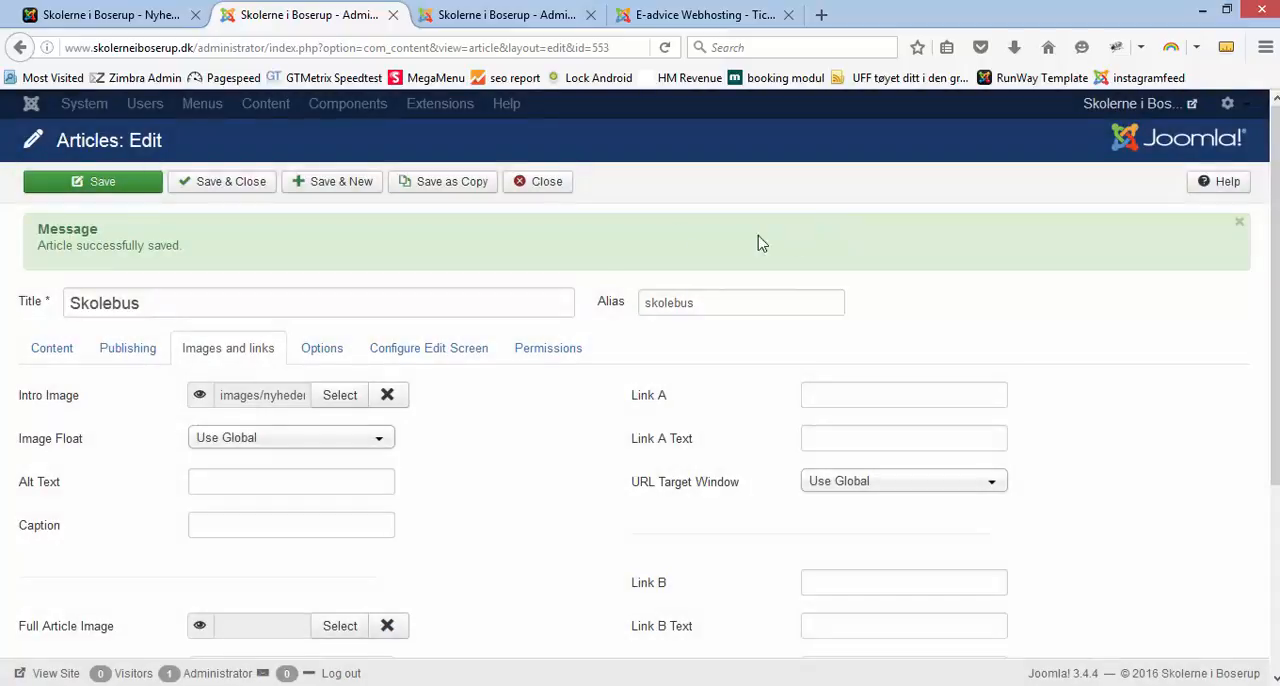
{"action": "left_click", "coordinate": [115, 195]}
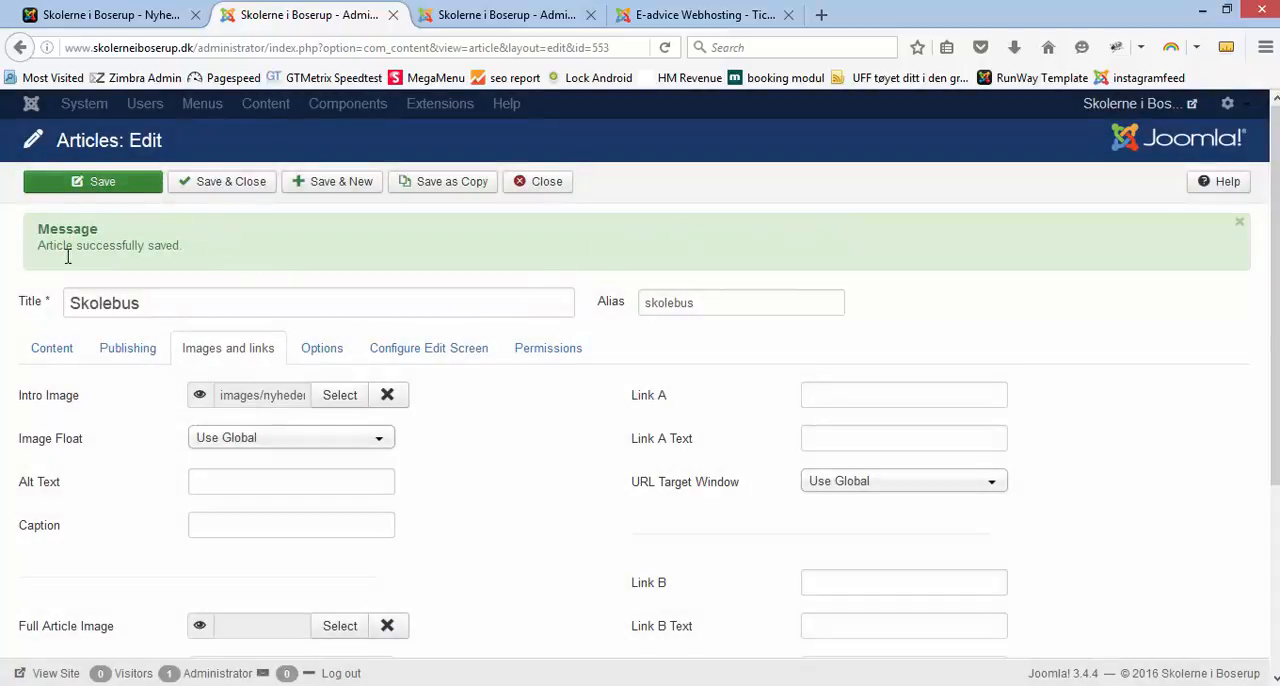
Step: Save the Skolebus article again, refresh the public Nyheder overview and open the Skolebus article there
{"action": "left_click", "coordinate": [112, 187]}
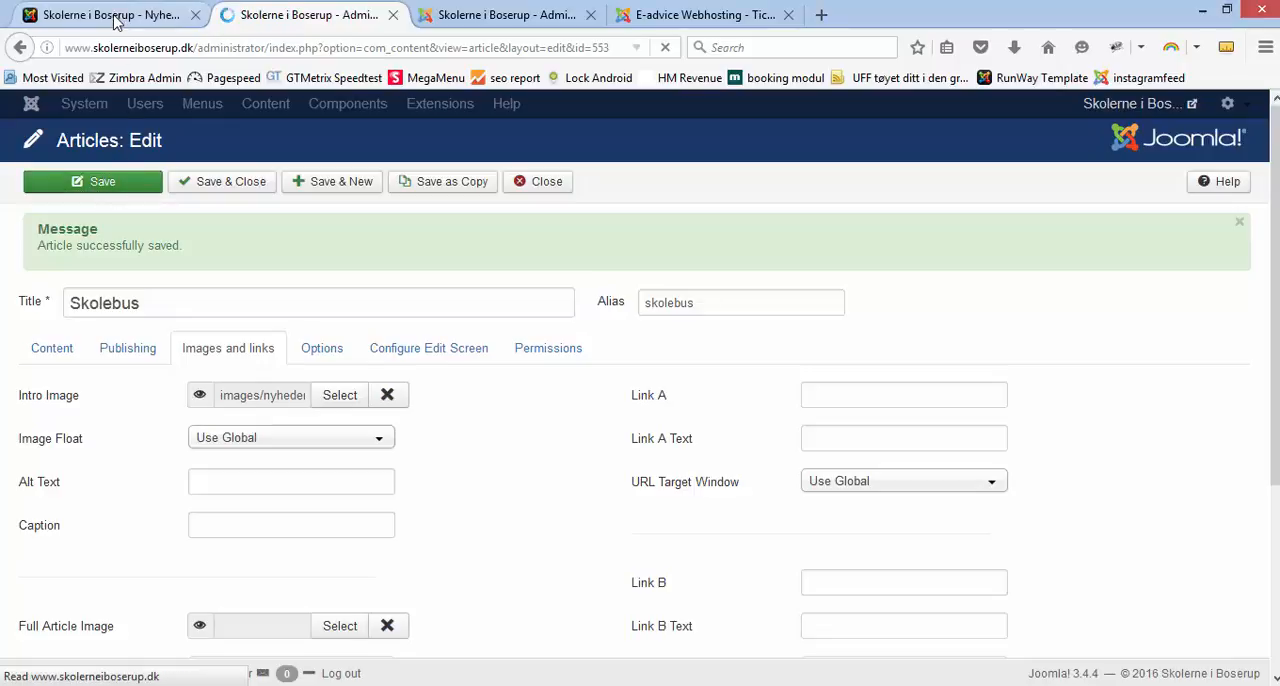
{"action": "left_click", "coordinate": [115, 16]}
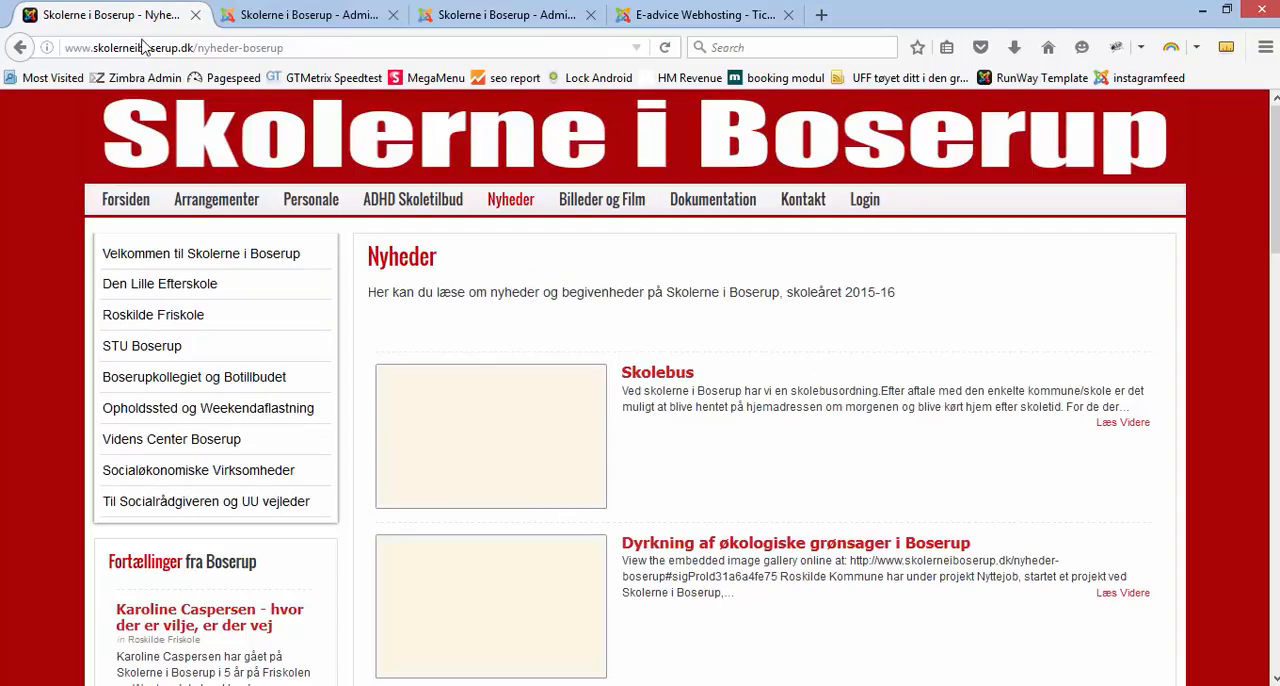
{"action": "left_click", "coordinate": [664, 47]}
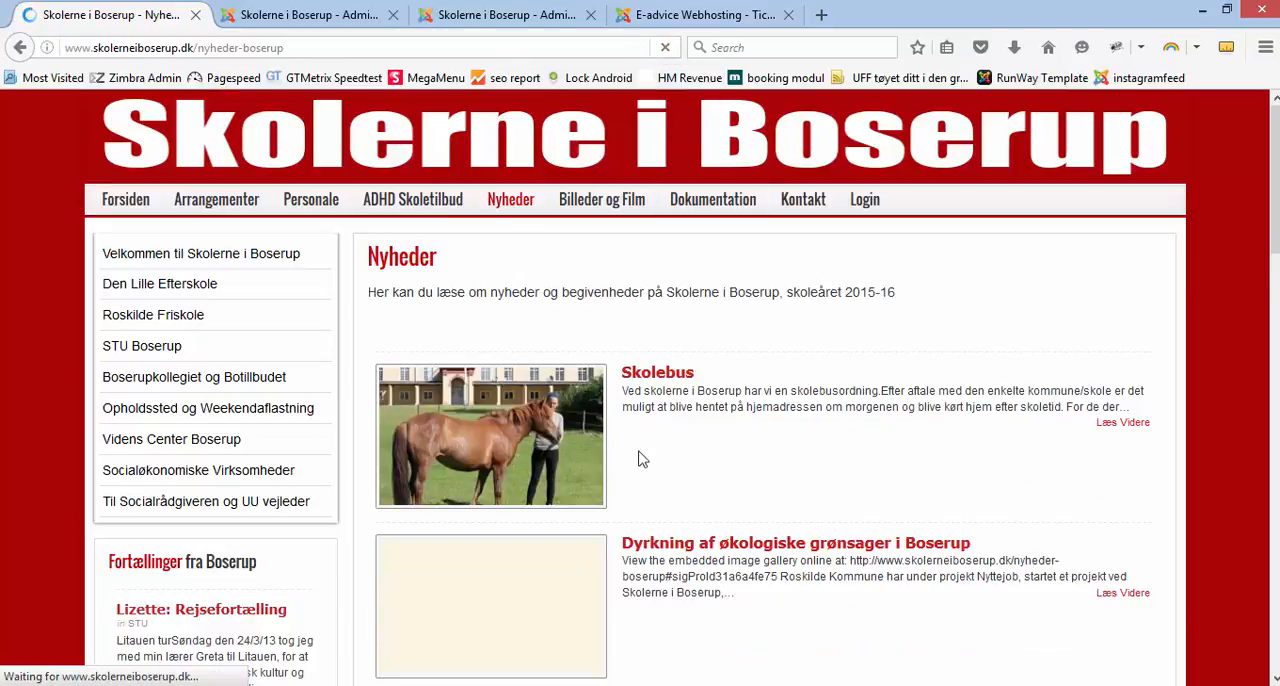
{"action": "left_click", "coordinate": [658, 374]}
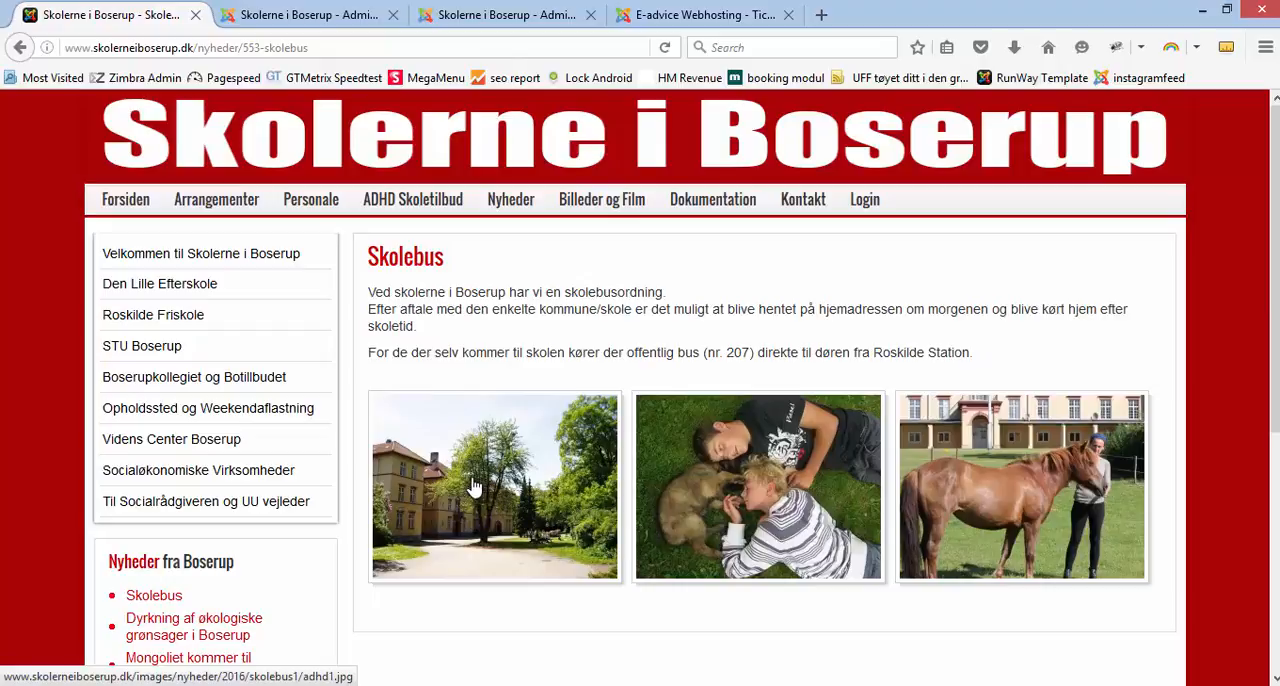
Step: Compare the Skolebus article's gallery tag and intro image setting in the editor with its entry in the public Nyheder overview
{"action": "left_click", "coordinate": [268, 15]}
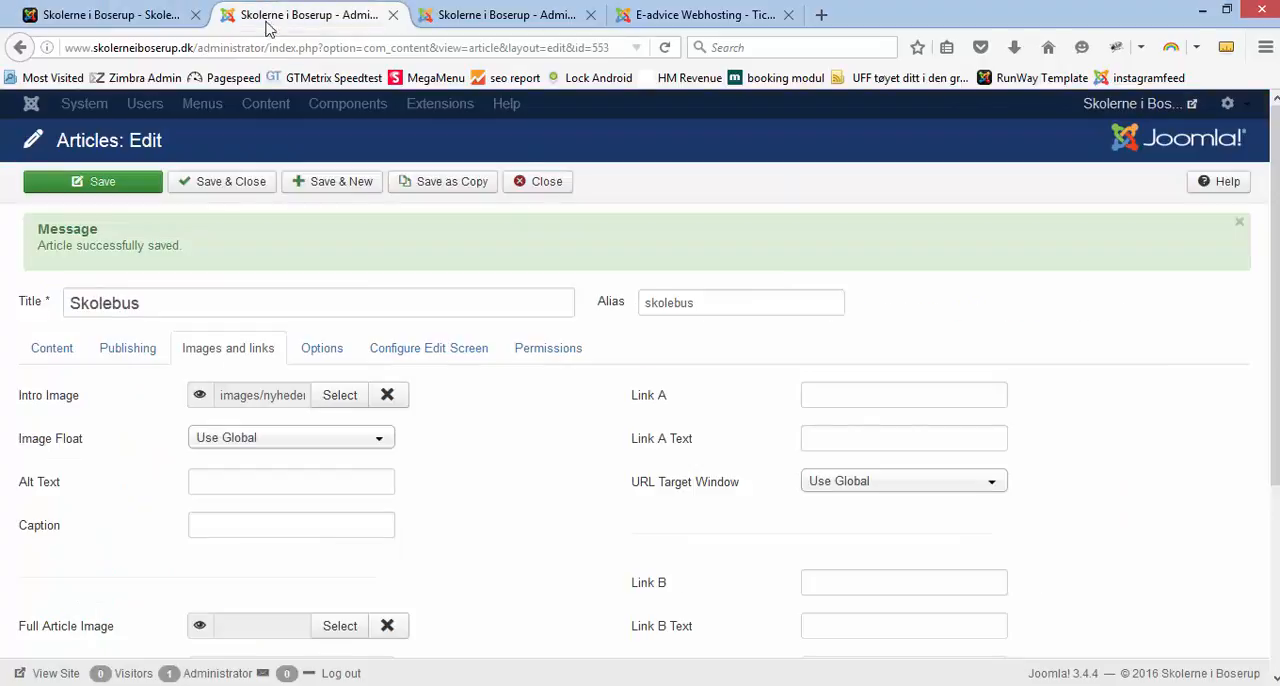
{"action": "left_click", "coordinate": [60, 350]}
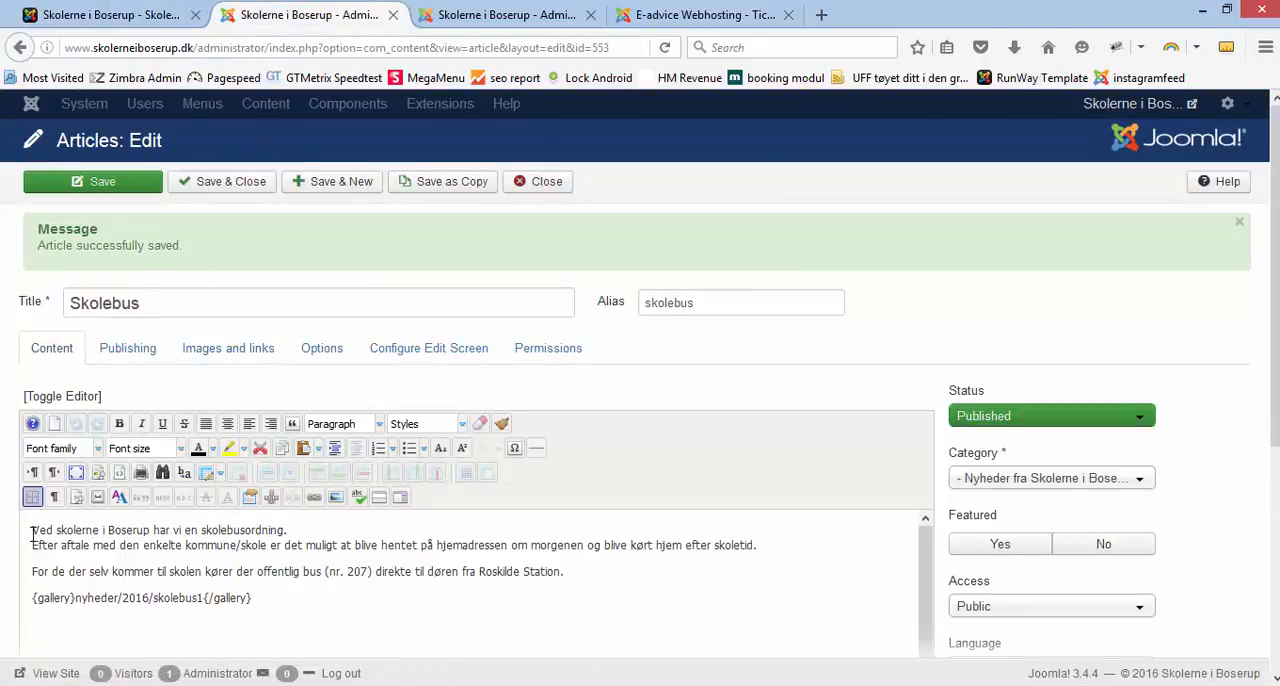
{"action": "left_click", "coordinate": [160, 16]}
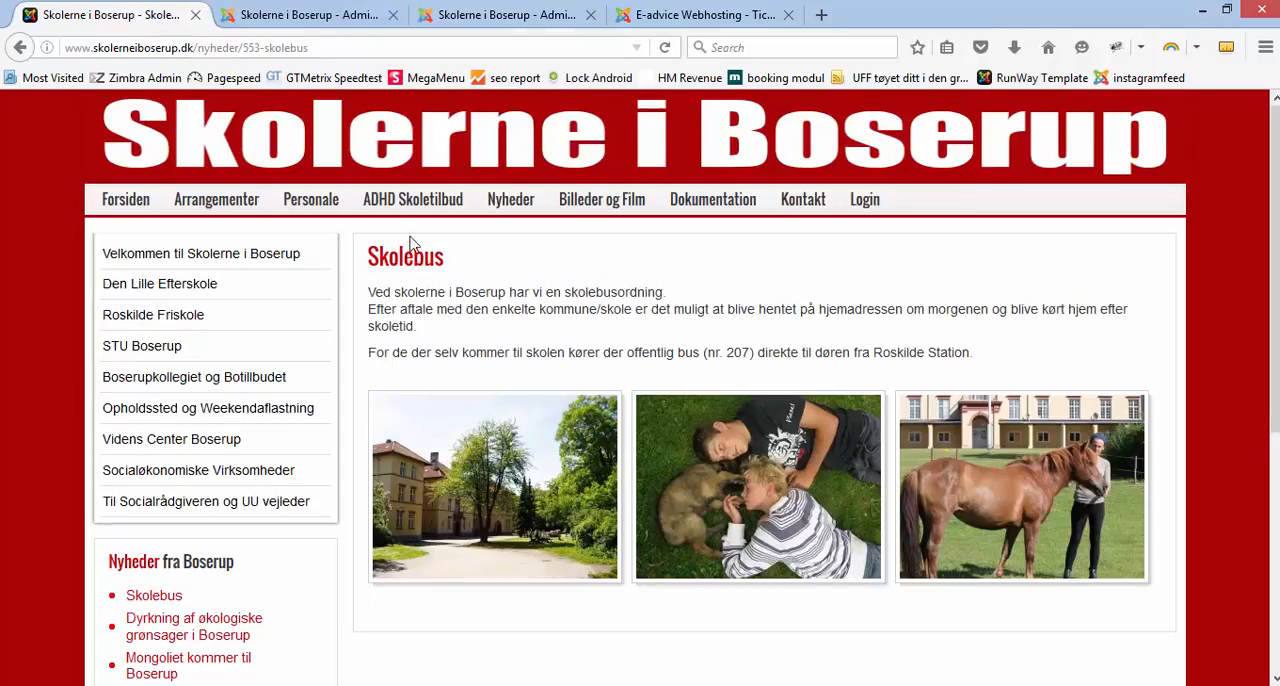
{"action": "left_click", "coordinate": [507, 203]}
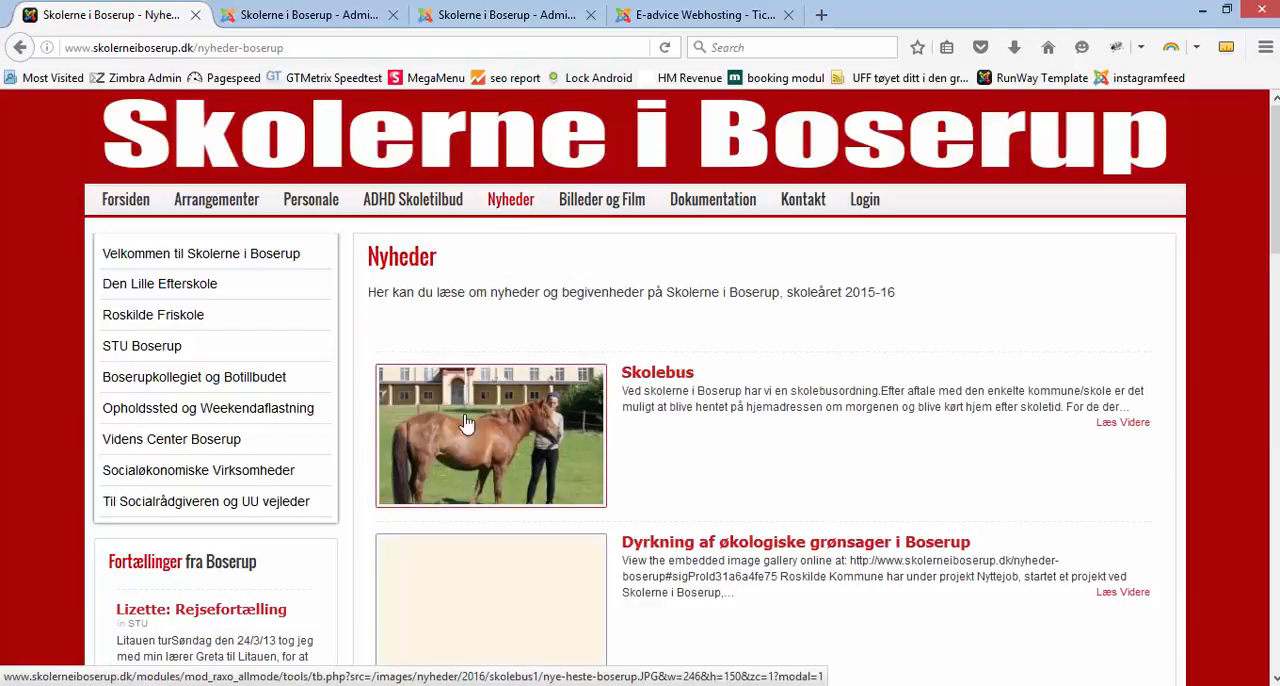
{"action": "left_click", "coordinate": [268, 18]}
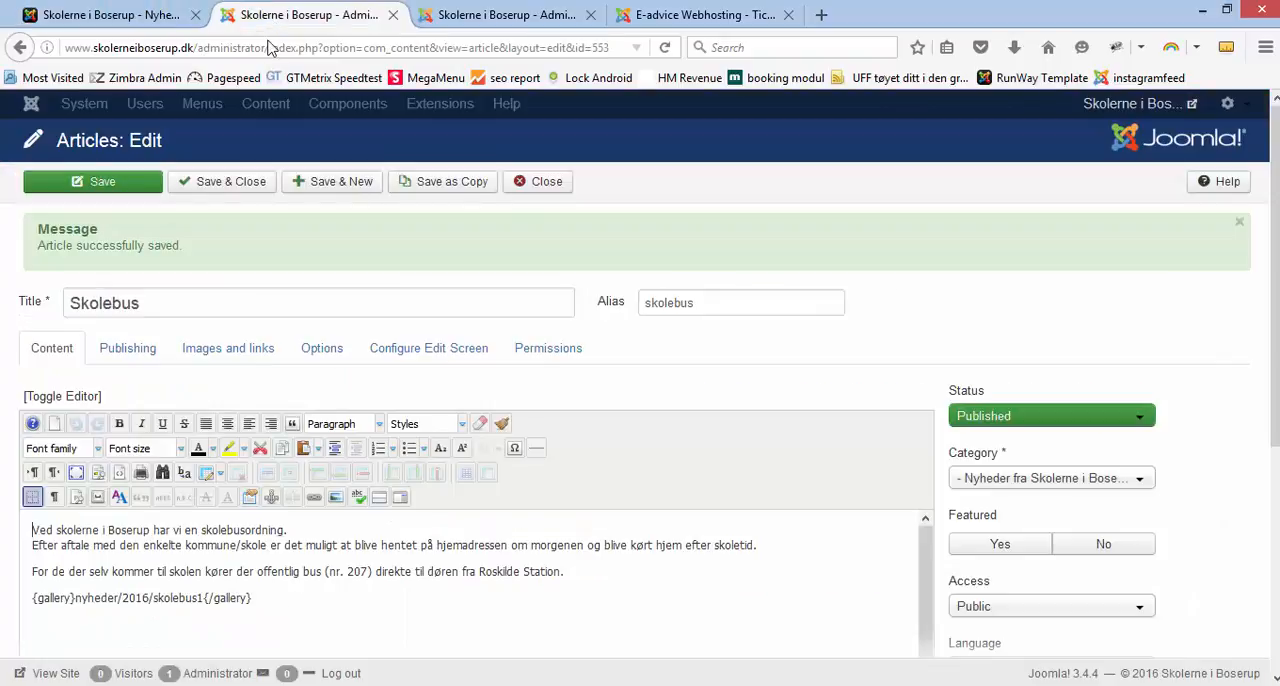
{"action": "left_click", "coordinate": [228, 348]}
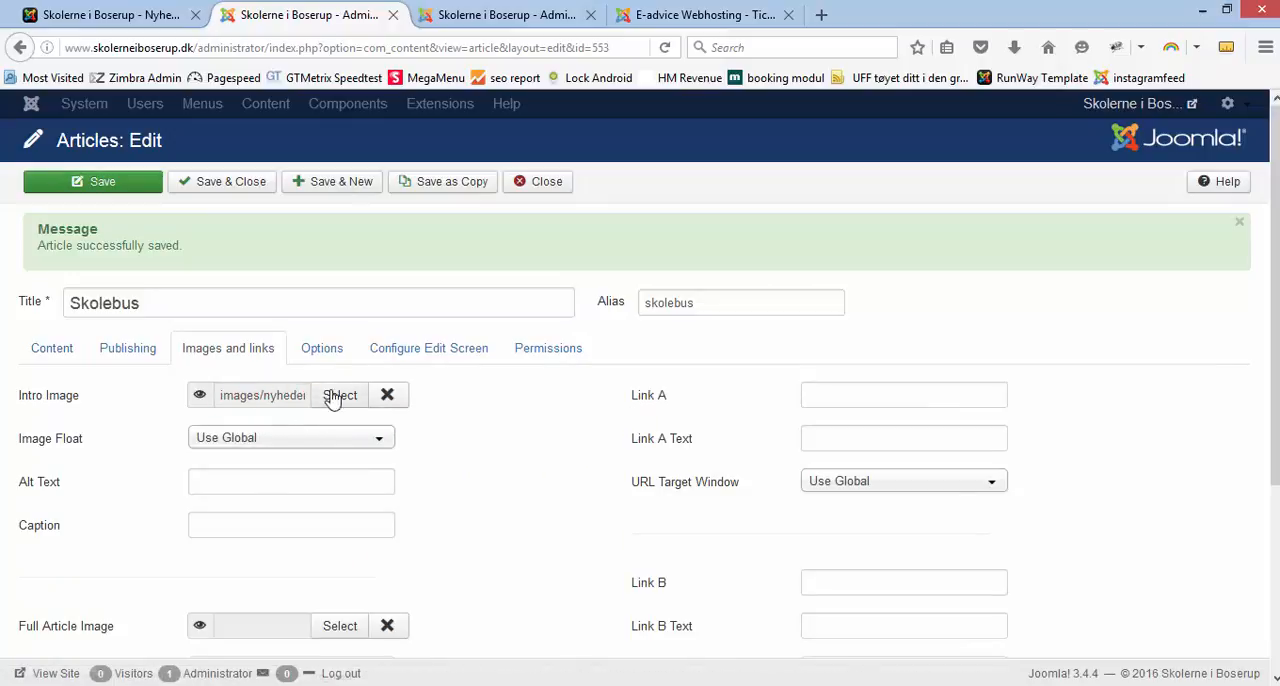
{"action": "left_click", "coordinate": [53, 349]}
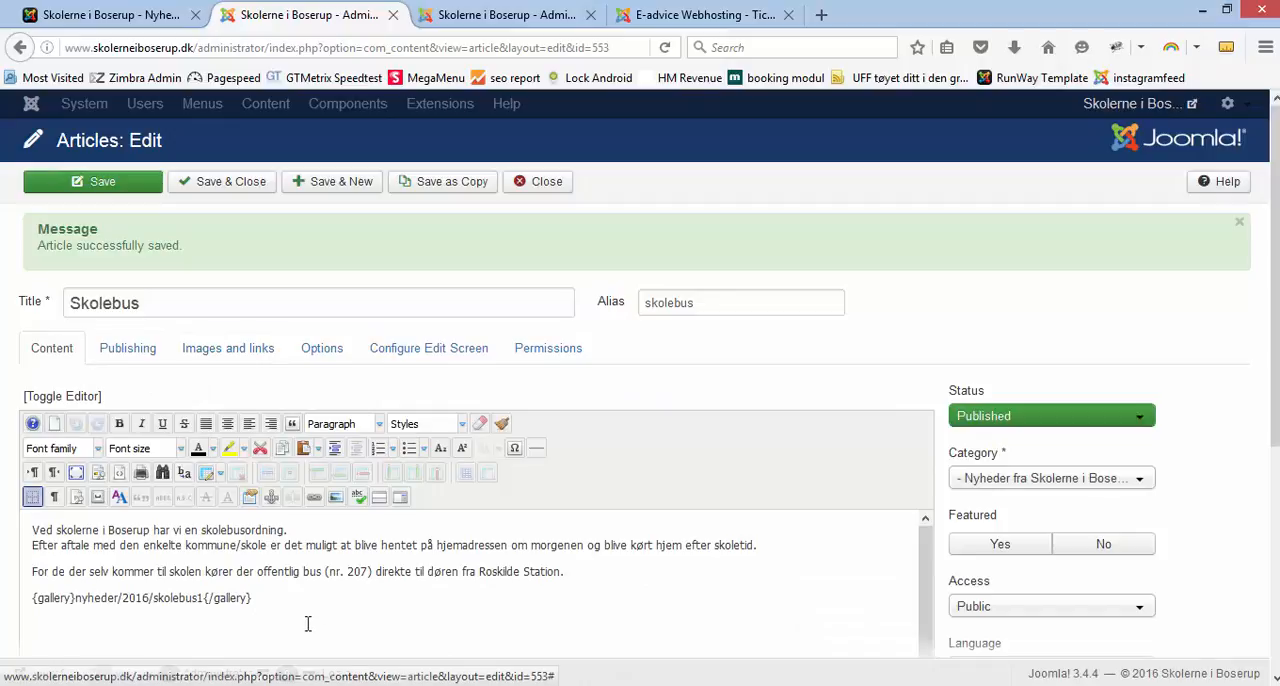
{"action": "left_click_drag", "start_coordinate": [278, 599], "coordinate": [31, 598]}
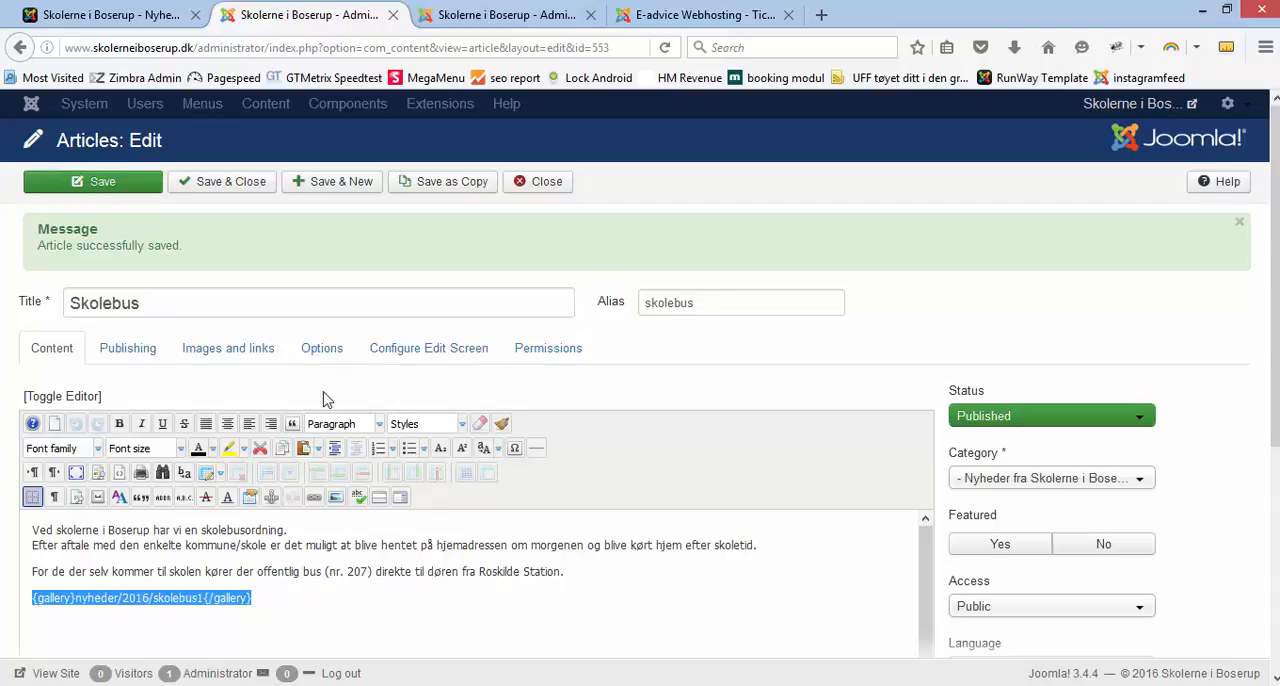
Step: Save and close the Skolebus article and move it to the trash from the article list
{"action": "left_click", "coordinate": [244, 196]}
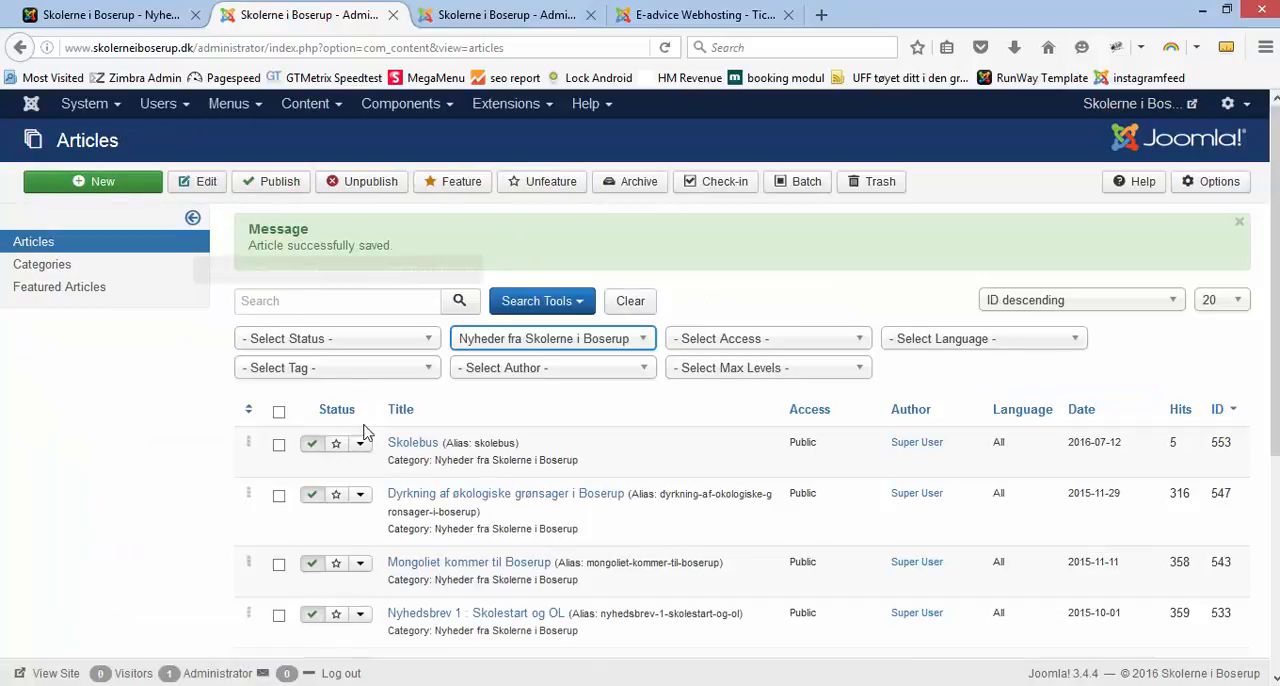
{"action": "left_click", "coordinate": [279, 447]}
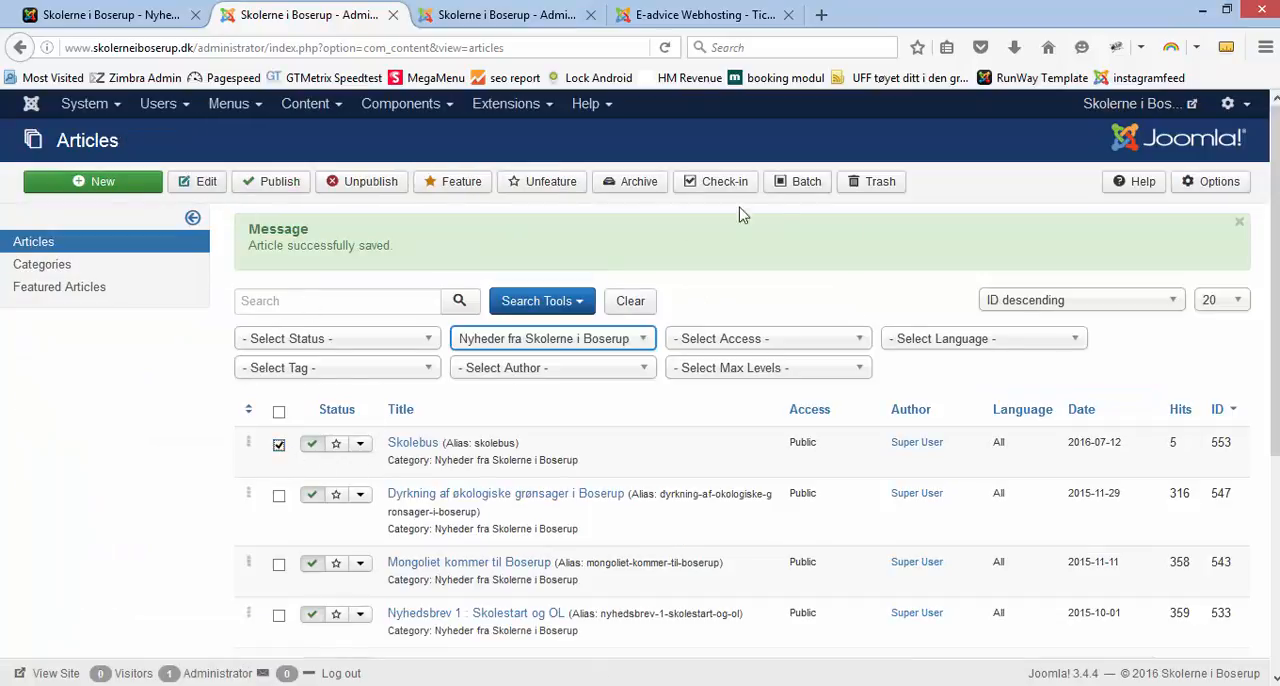
{"action": "left_click", "coordinate": [872, 188]}
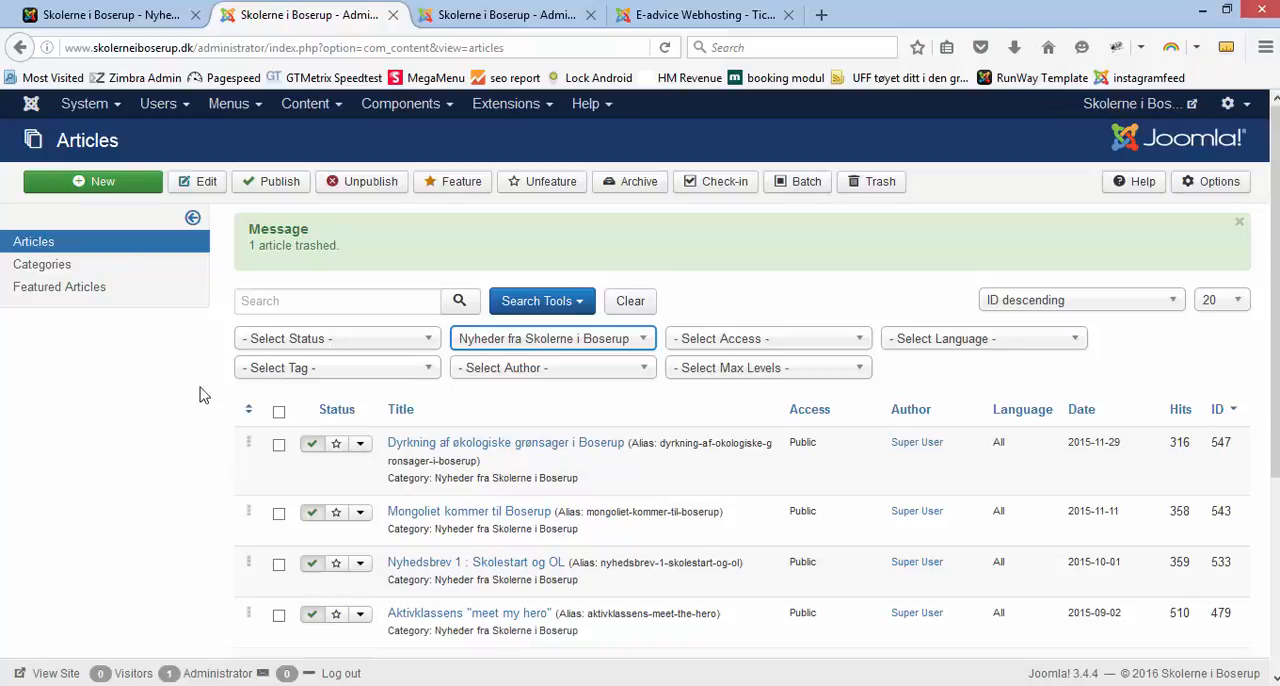
Step: Refresh the public Nyheder overview and view the Dyrkning af økologiske grønsager i Boserup article
{"action": "left_click", "coordinate": [122, 18]}
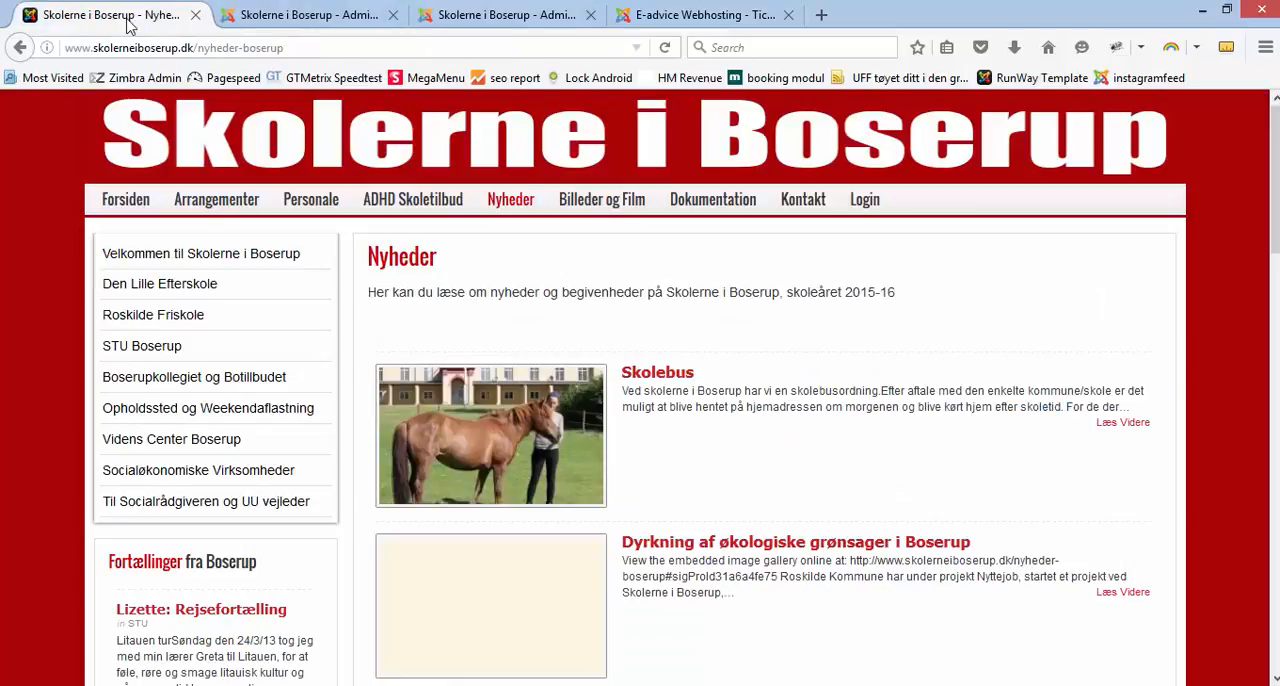
{"action": "left_click", "coordinate": [665, 47]}
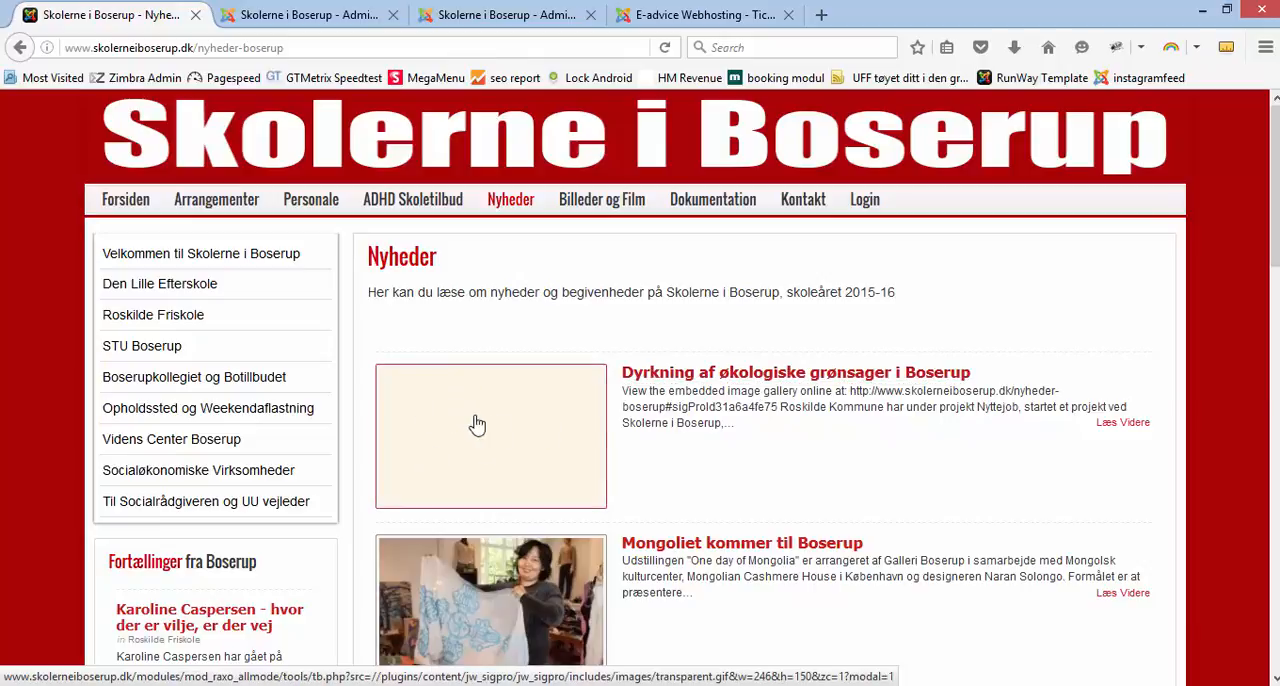
{"action": "left_click", "coordinate": [697, 380]}
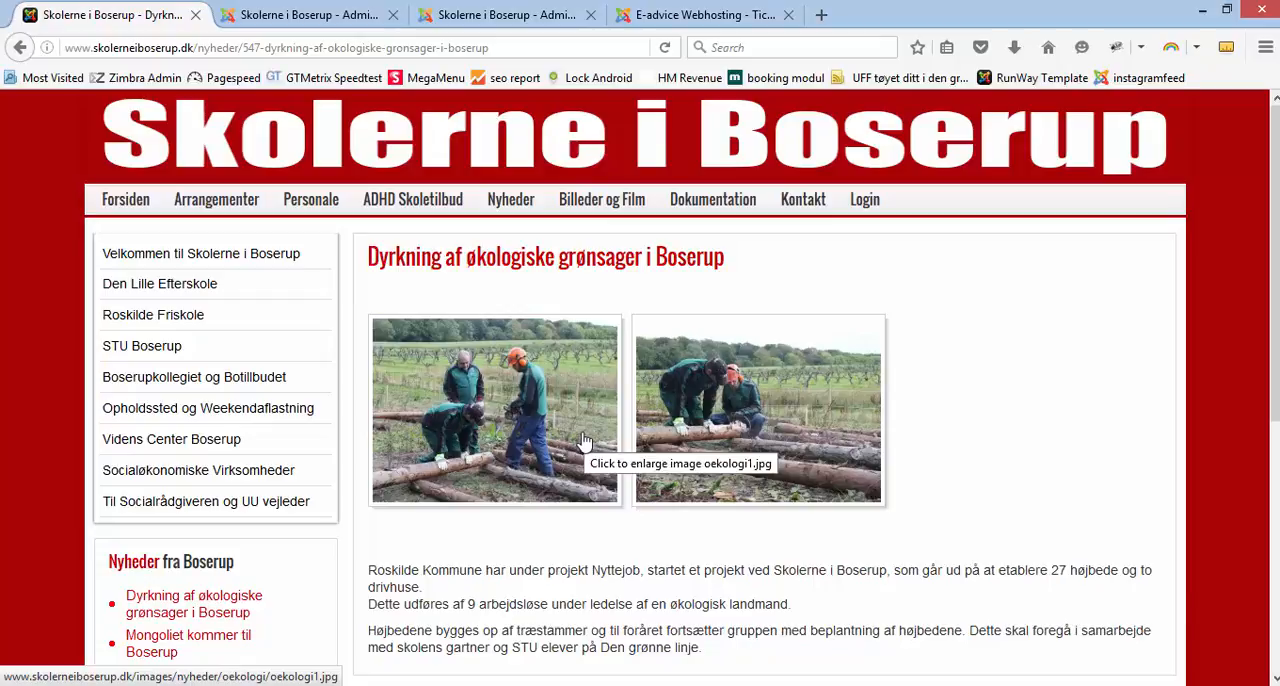
Step: Open the Dyrkning af økologiske grønsager i Boserup article for editing and compare its gallery tag with the public Nyheder overview
{"action": "left_click", "coordinate": [300, 15]}
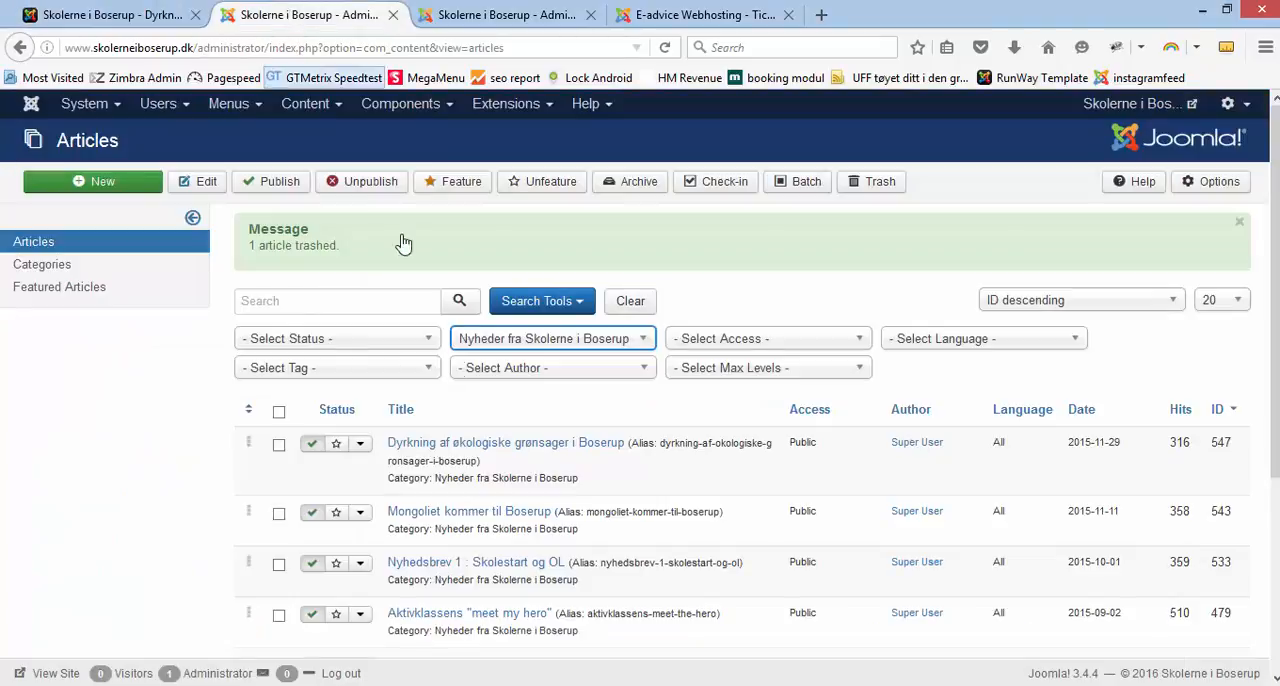
{"action": "left_click", "coordinate": [512, 450]}
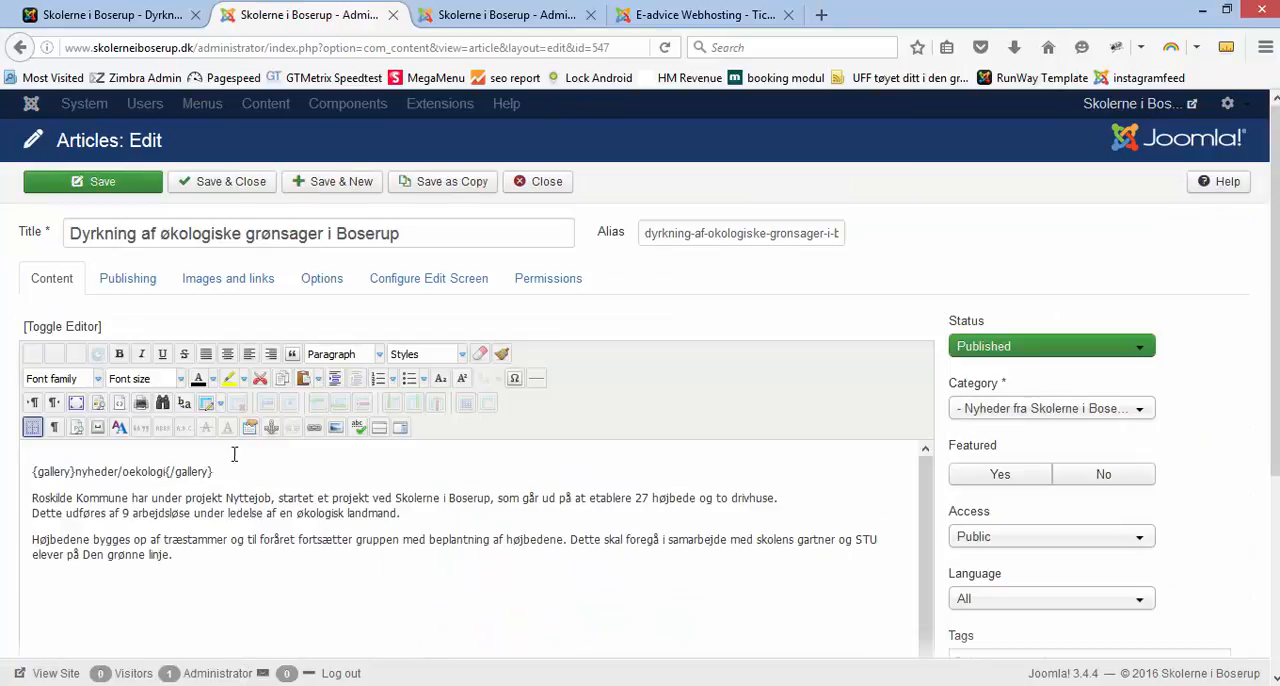
{"action": "left_click_drag", "start_coordinate": [216, 471], "coordinate": [38, 476]}
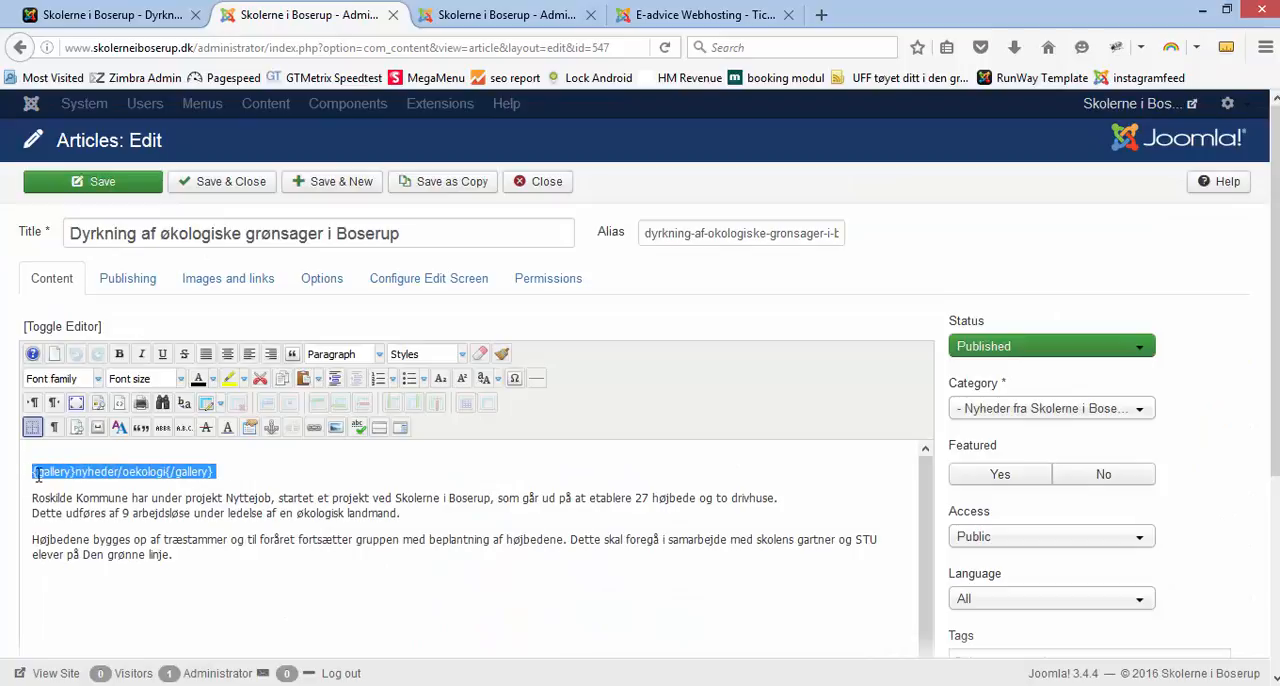
{"action": "left_click", "coordinate": [112, 15]}
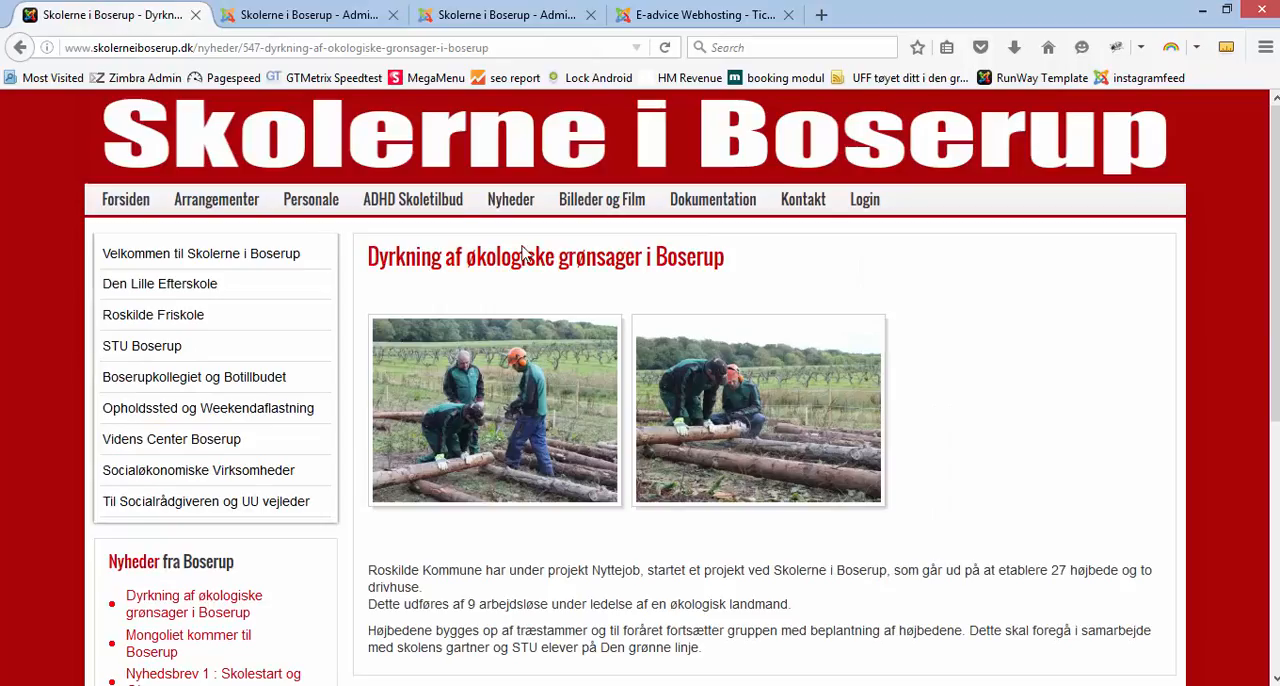
{"action": "left_click", "coordinate": [508, 201]}
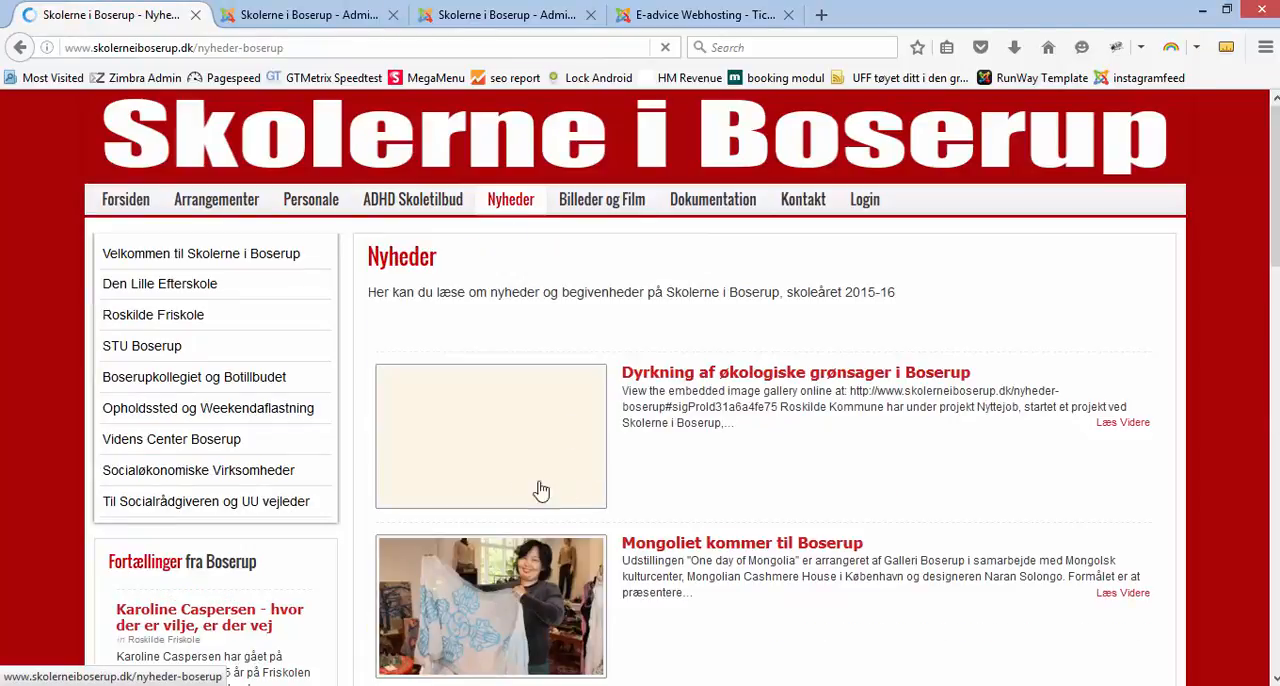
Step: Set the Dyrkning af økologiske grønsager article's intro image to oekologi1 from the nyheder/oekologi folder and save the article
{"action": "left_click", "coordinate": [295, 16]}
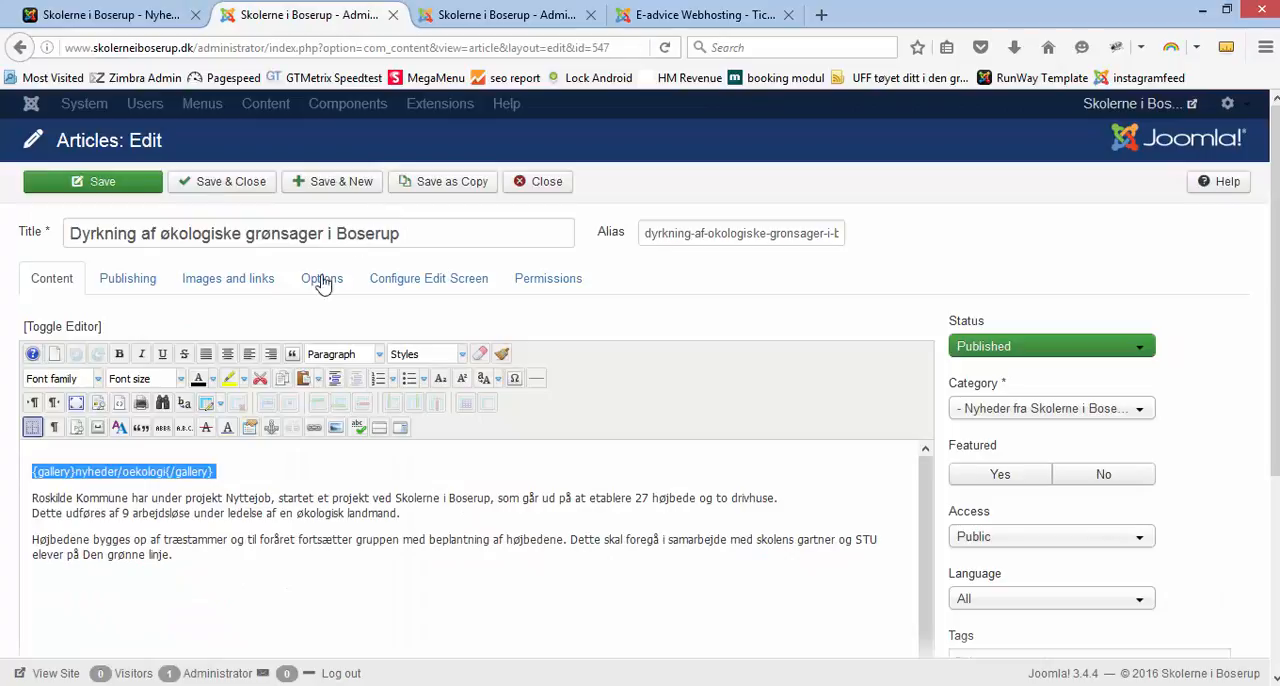
{"action": "left_click", "coordinate": [228, 287]}
{"action": "left_click", "coordinate": [337, 330]}
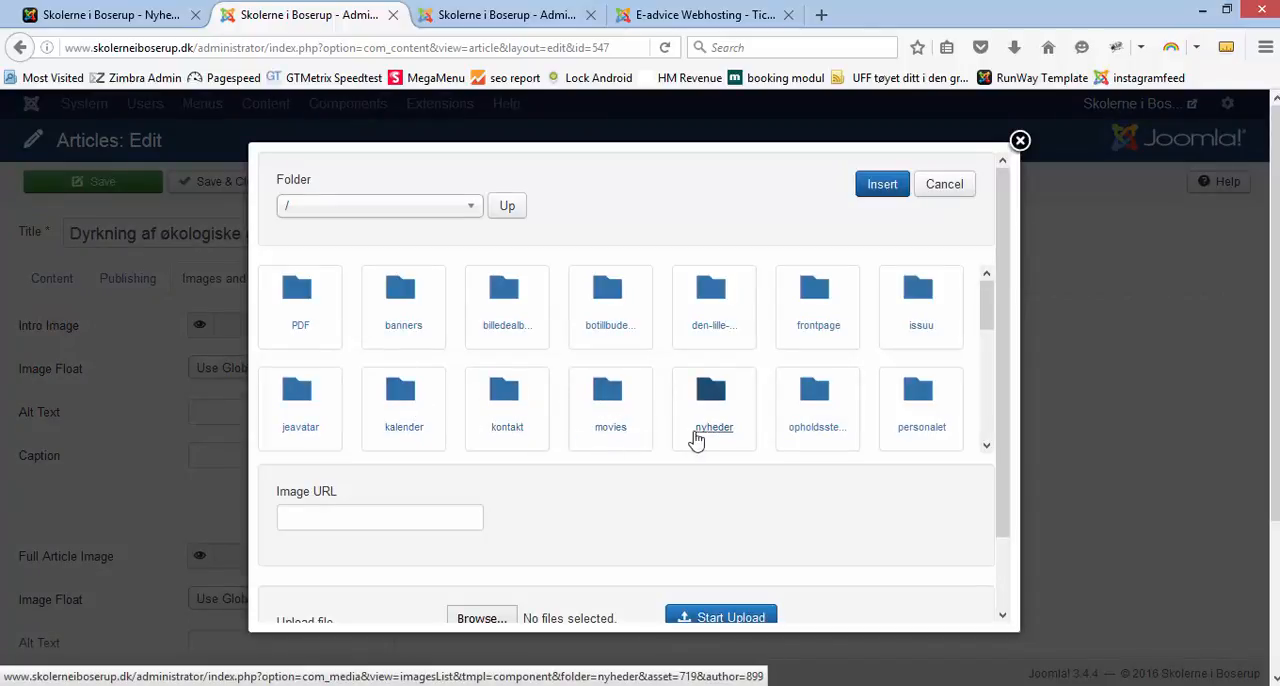
{"action": "left_click", "coordinate": [710, 437]}
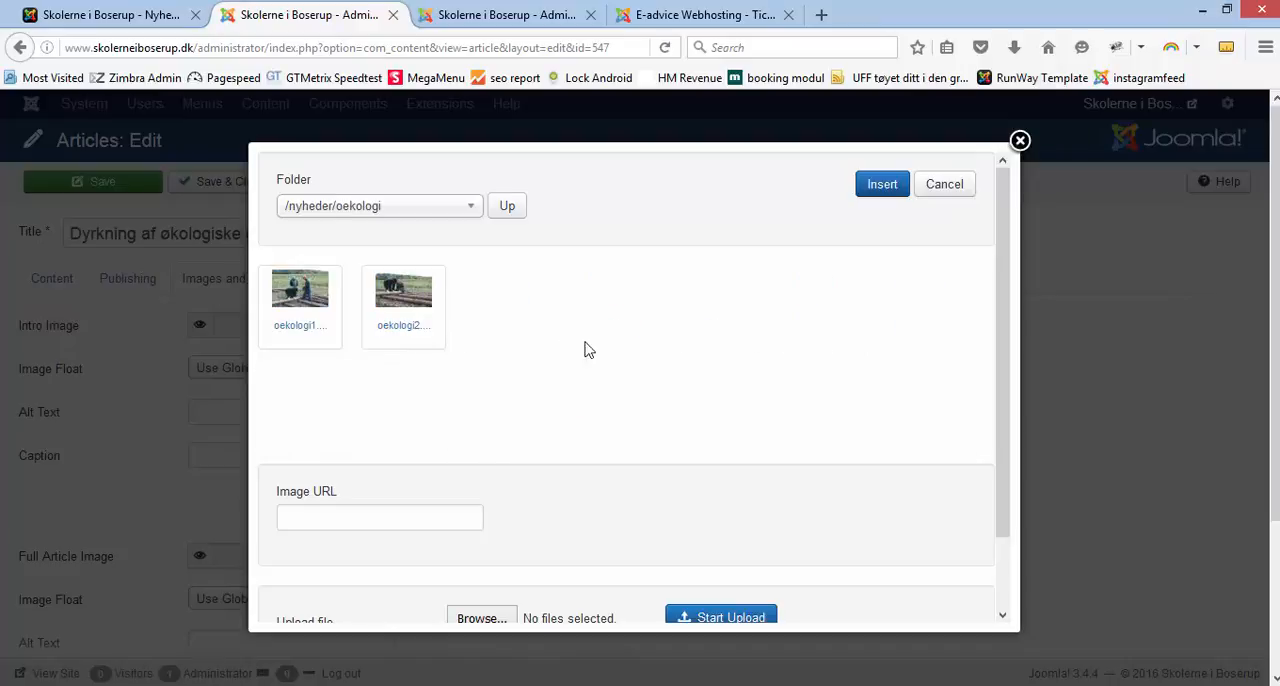
{"action": "left_click", "coordinate": [299, 309]}
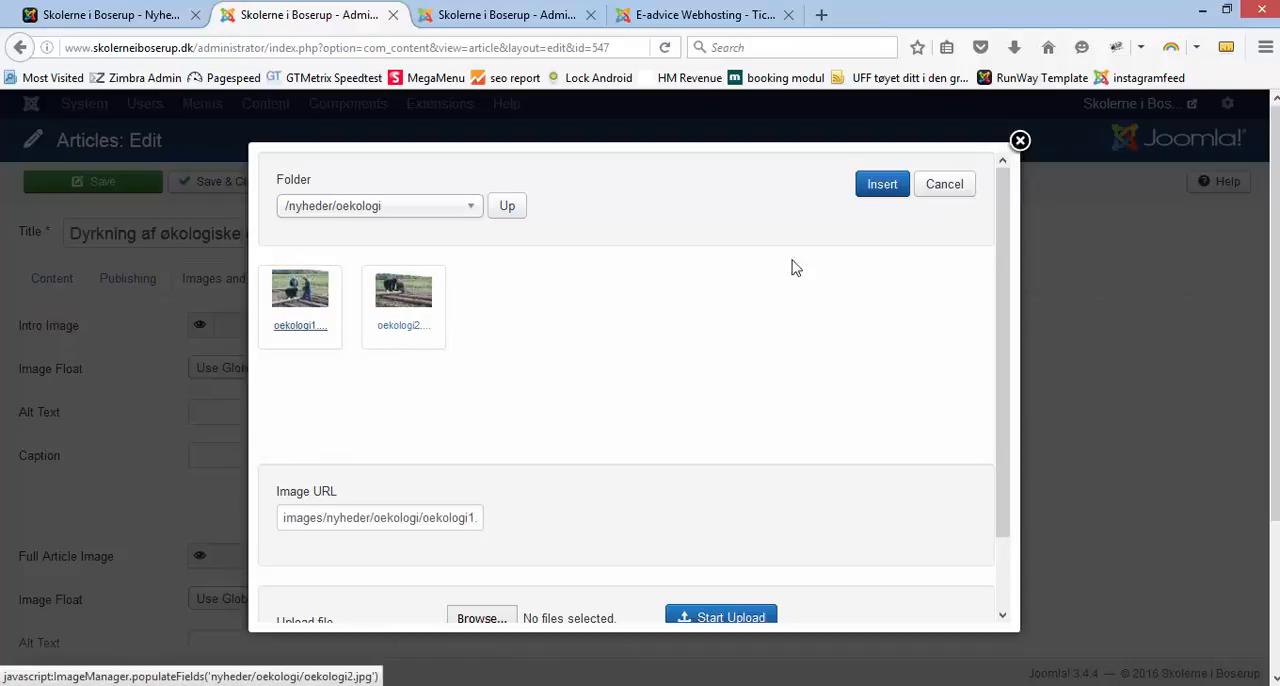
{"action": "left_click", "coordinate": [872, 192]}
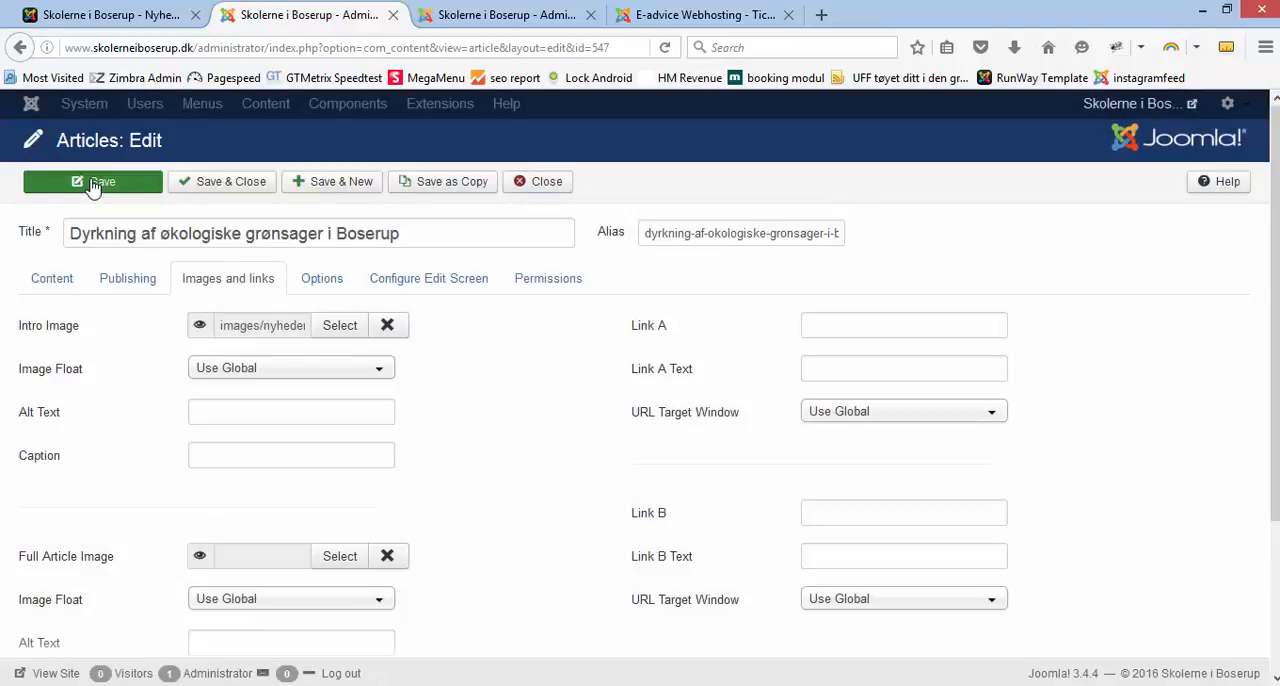
{"action": "left_click", "coordinate": [98, 172]}
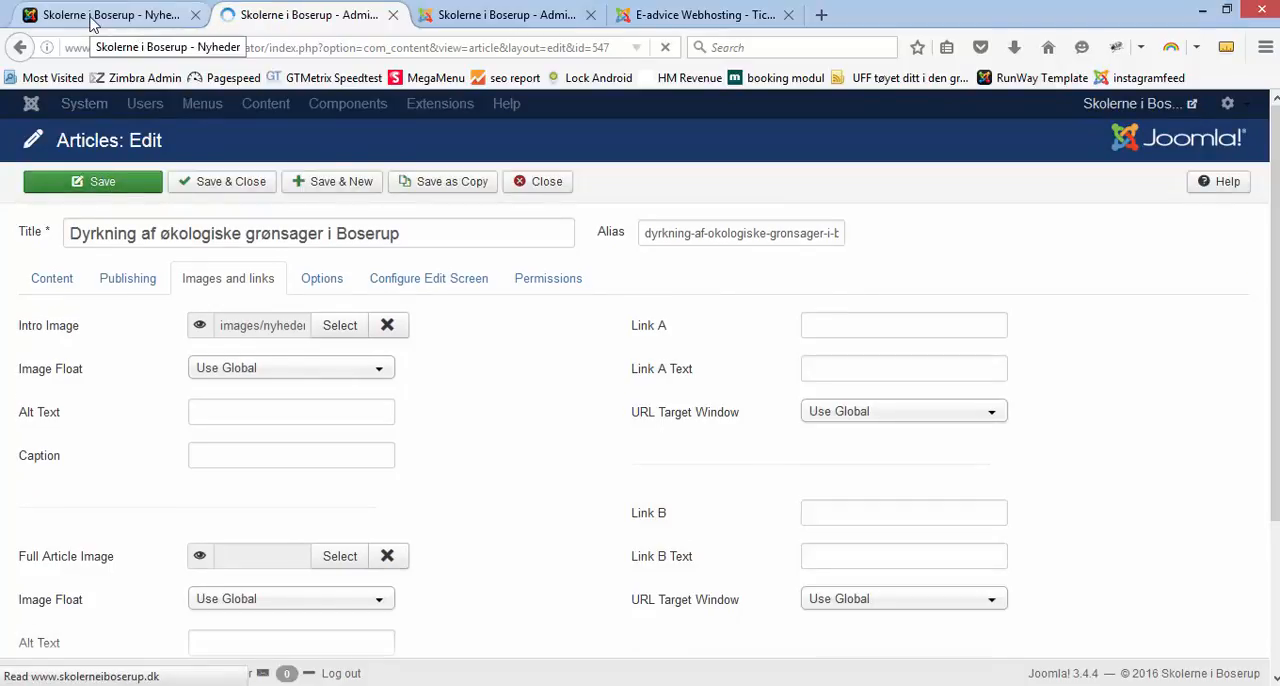
Step: Reload the public Nyheder overview and check the Dyrkning af økologiske grønsager thumbnail
{"action": "left_click", "coordinate": [90, 22]}
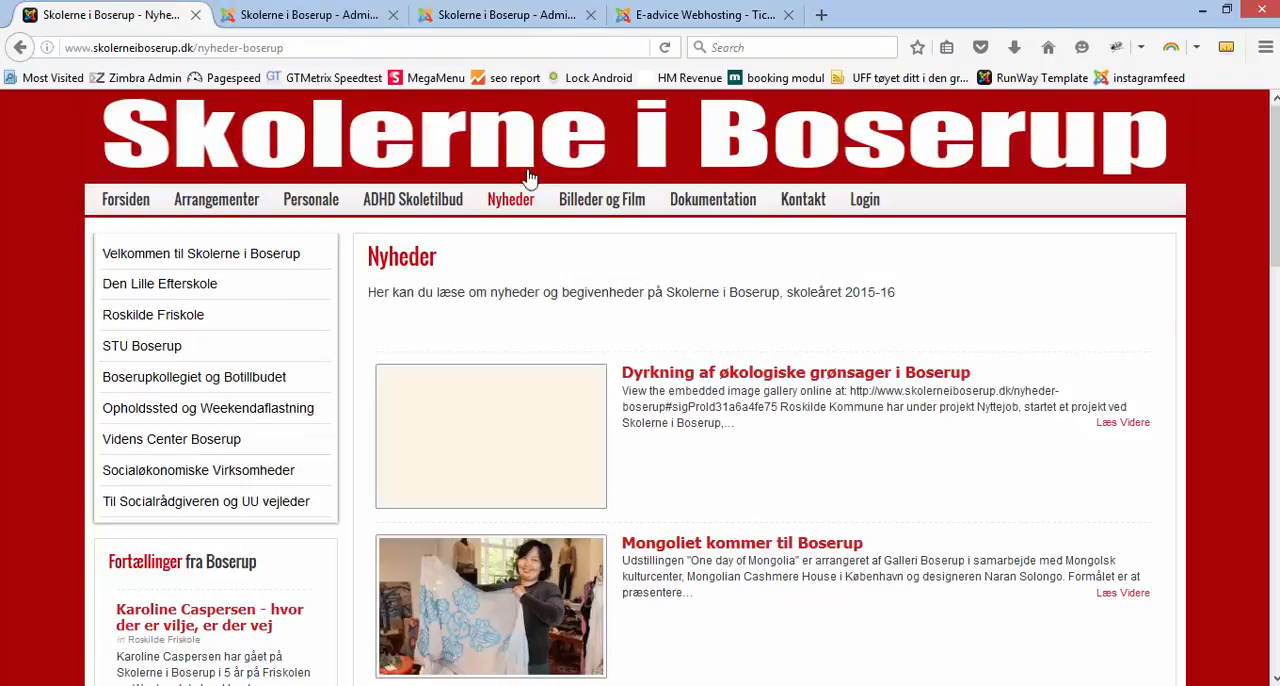
{"action": "left_click", "coordinate": [513, 210]}
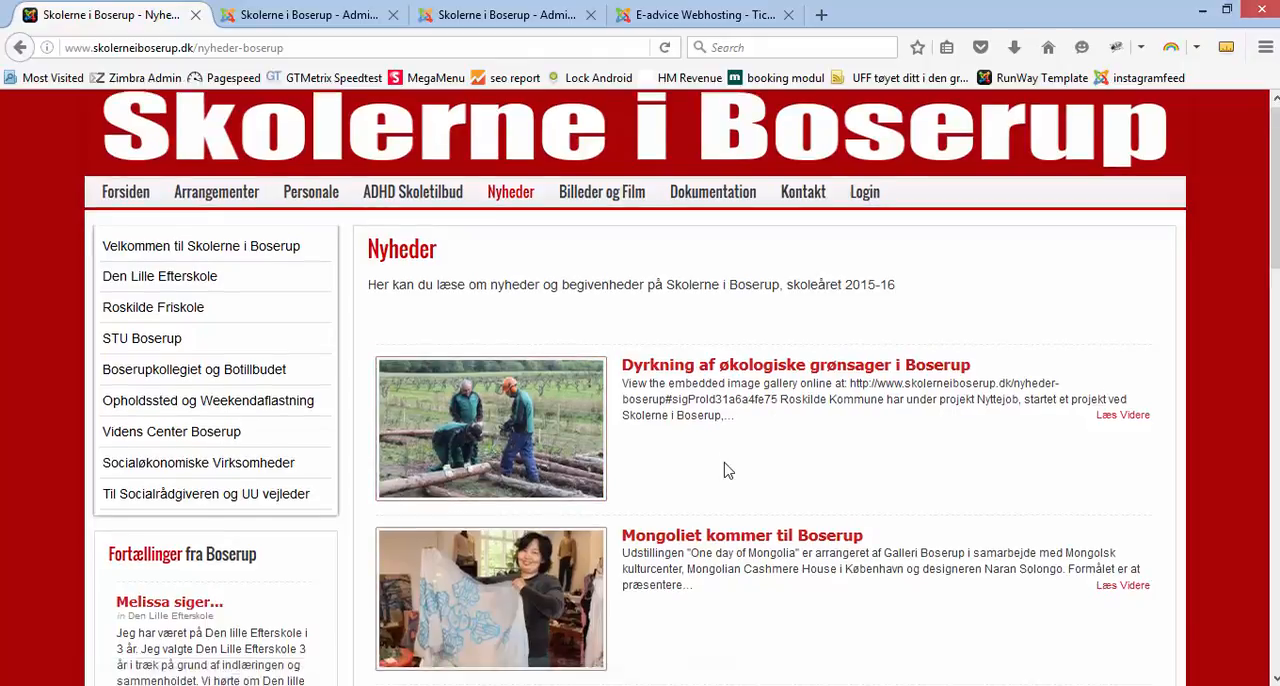
{"action": "scroll", "coordinate": [729, 471], "scroll_direction": "down", "scroll_amount": 4}
{"action": "scroll", "coordinate": [729, 471], "scroll_direction": "up", "scroll_amount": 5}
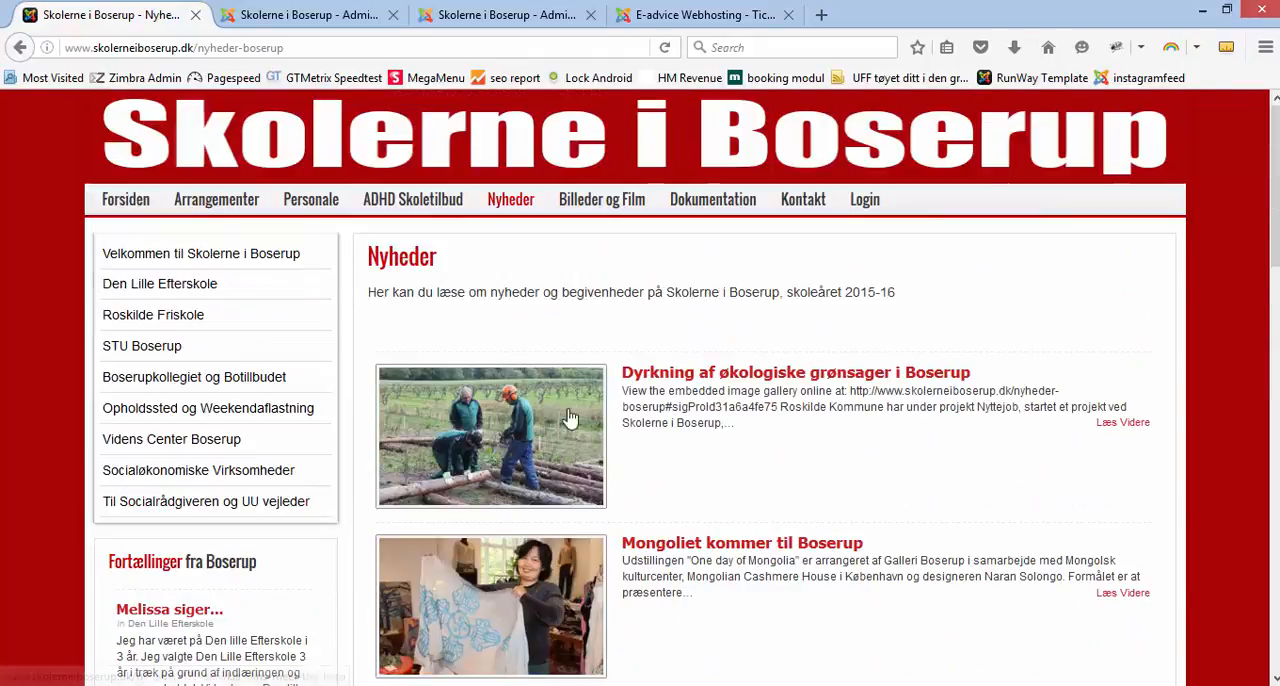
Step: Open the public Forsiden page and look over its section tiles, including Socialøkonomiske virksomheder
{"action": "left_click", "coordinate": [126, 201]}
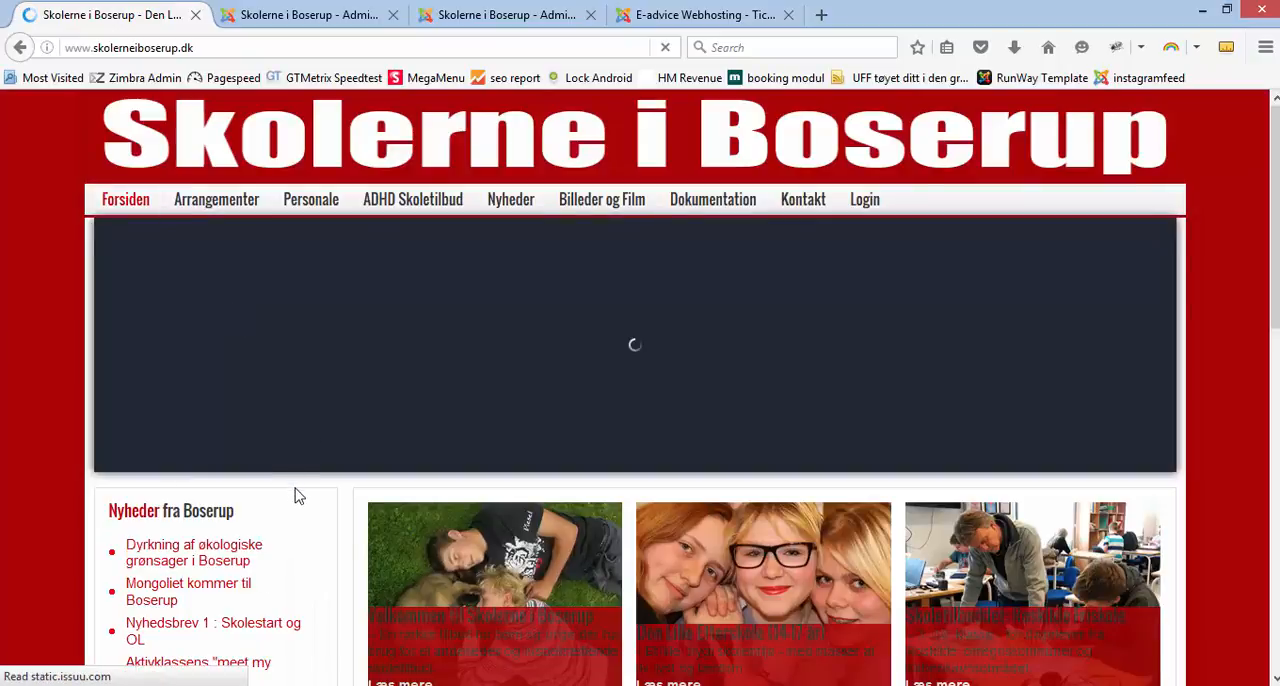
{"action": "scroll", "coordinate": [300, 498], "scroll_direction": "down", "scroll_amount": 5}
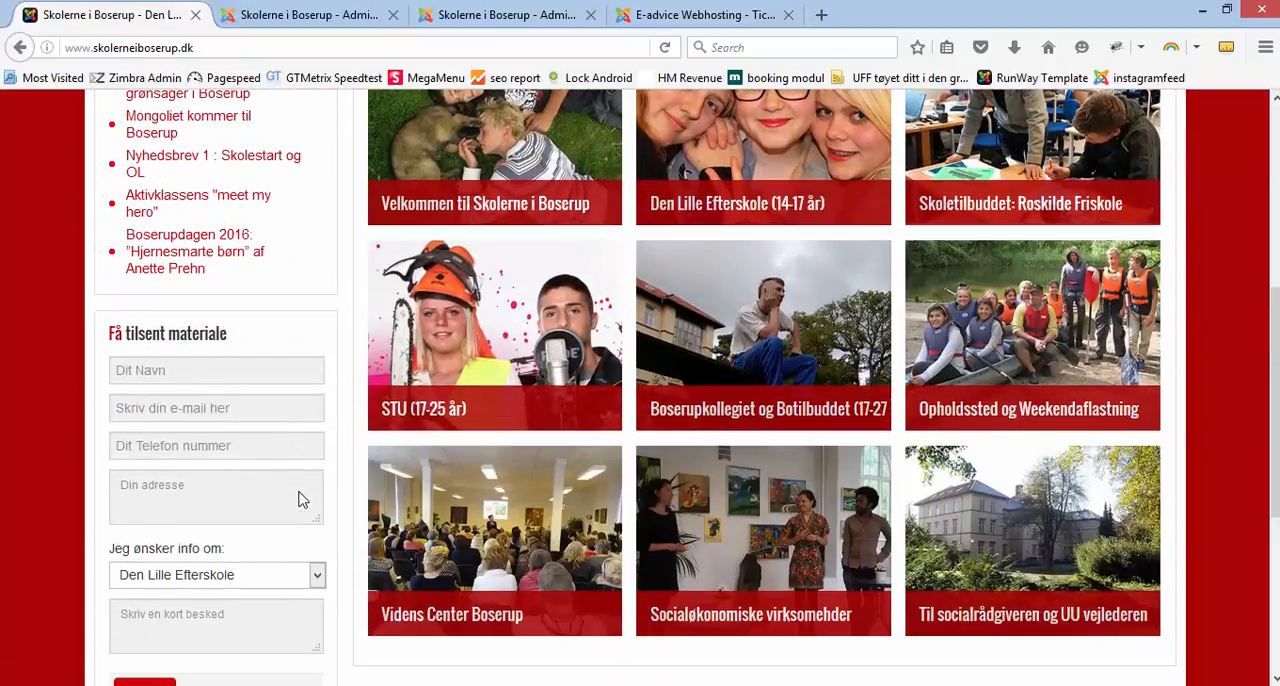
{"action": "mouse_move", "coordinate": [694, 580]}
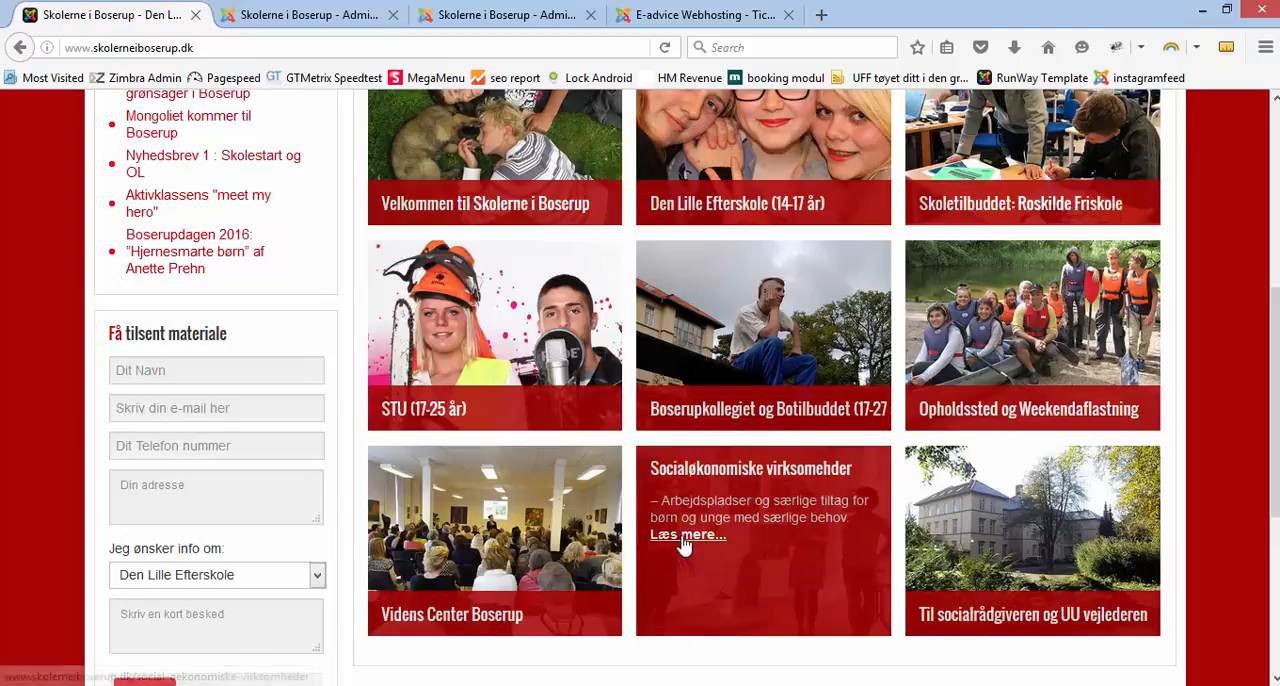
Step: Open the public Socialøkonomiske virksomheder page and look over its article list and thumbnails, including Bed and Breakfast
{"action": "left_click", "coordinate": [684, 538]}
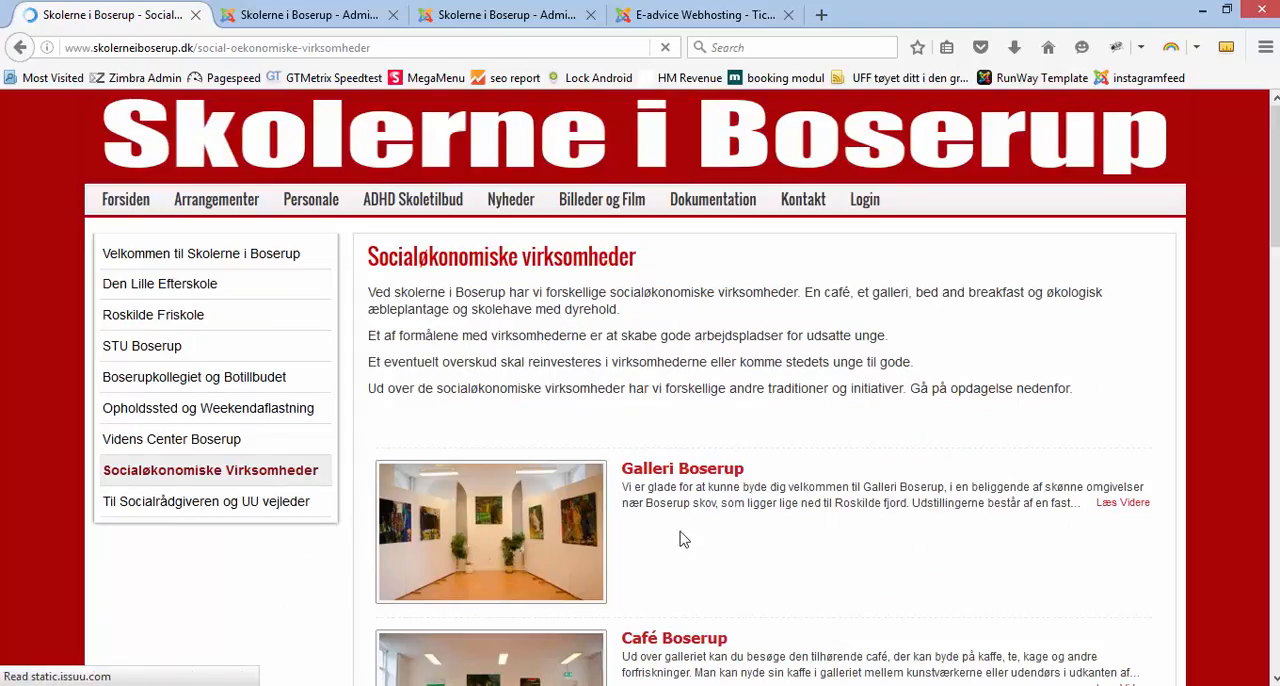
{"action": "scroll", "coordinate": [720, 380], "scroll_direction": "down", "scroll_amount": 5}
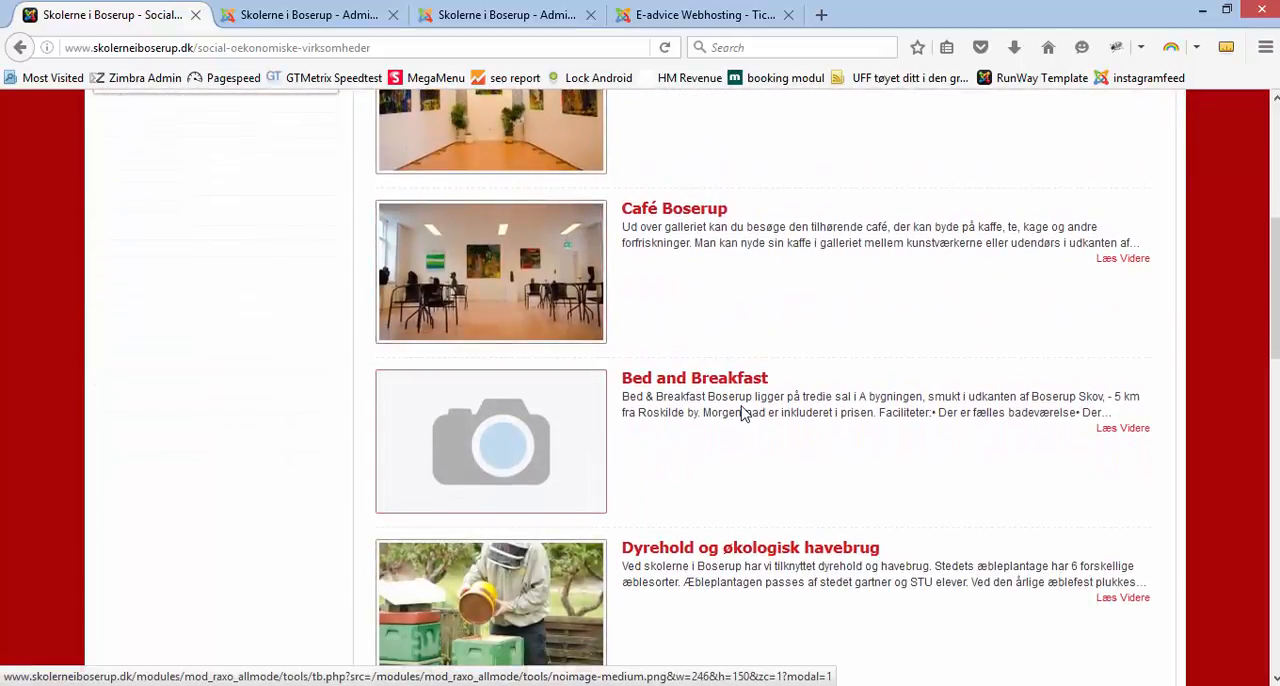
{"action": "scroll", "coordinate": [742, 413], "scroll_direction": "down", "scroll_amount": 10}
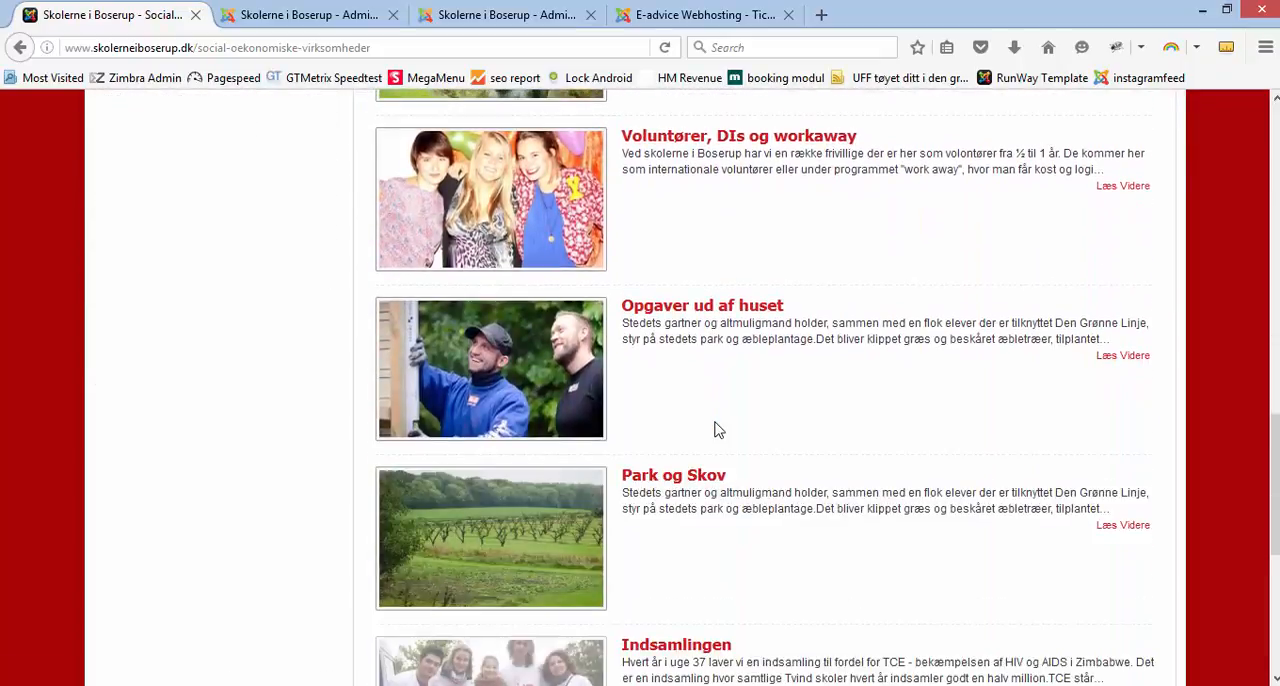
{"action": "scroll", "coordinate": [716, 430], "scroll_direction": "down", "scroll_amount": 5}
{"action": "scroll", "coordinate": [712, 435], "scroll_direction": "up", "scroll_amount": 13}
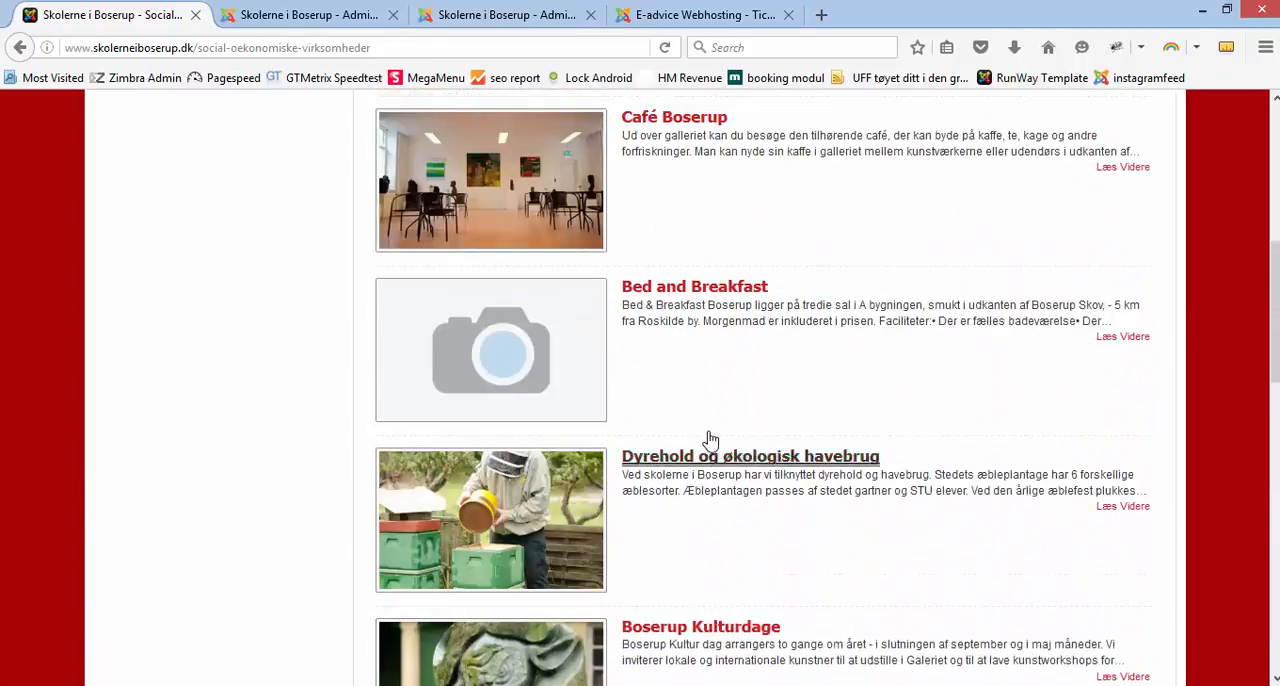
{"action": "scroll", "coordinate": [710, 440], "scroll_direction": "up", "scroll_amount": 4}
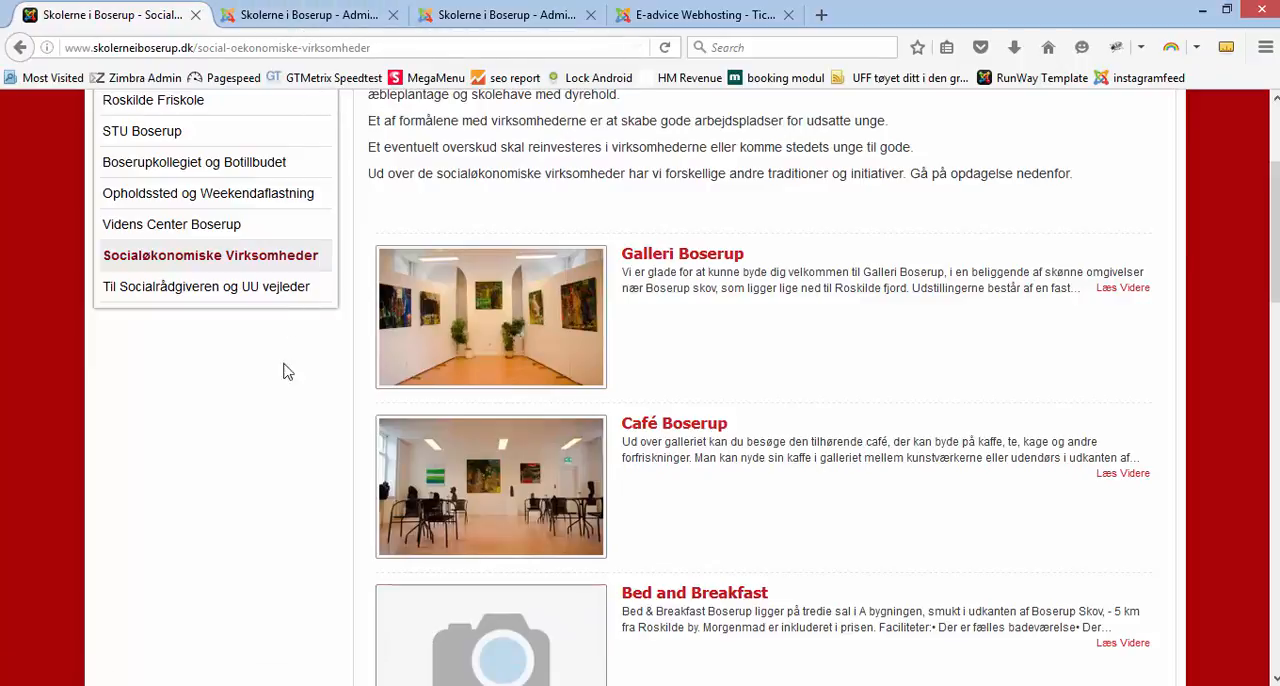
{"action": "scroll", "coordinate": [253, 419], "scroll_direction": "up", "scroll_amount": 2}
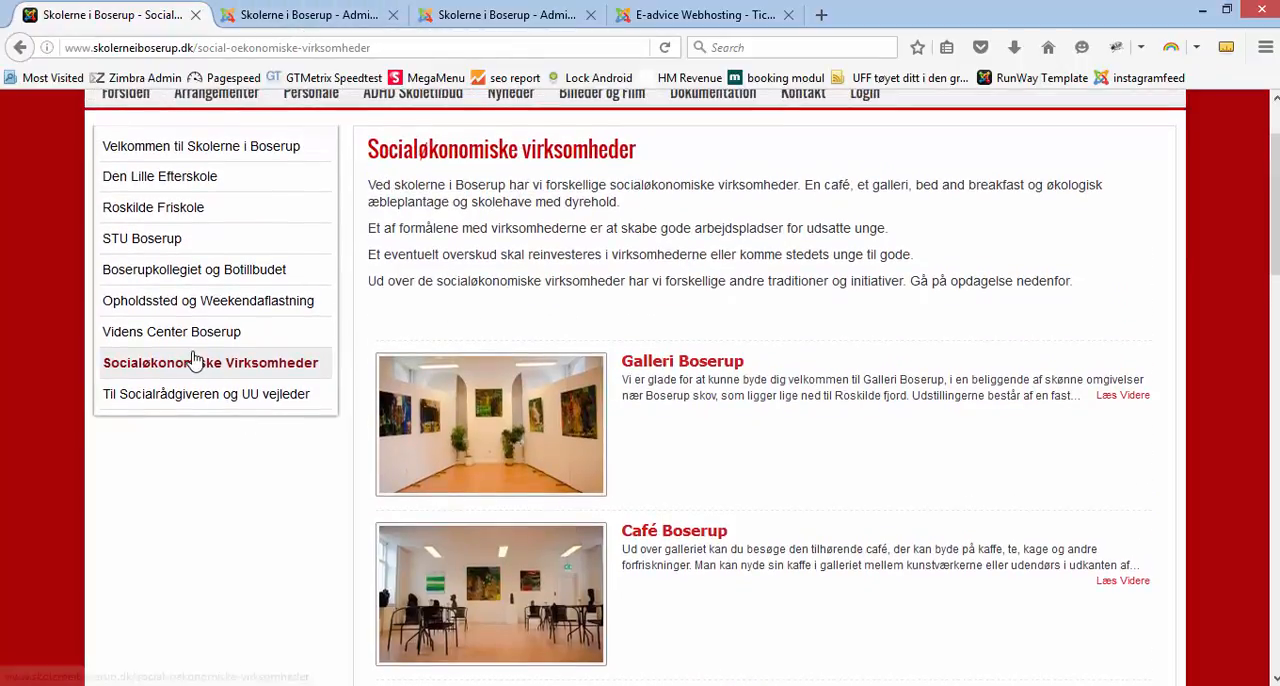
Step: Open the public Videns Center Boserup page and read through its Drengen, der voksede op som hund article
{"action": "left_click", "coordinate": [190, 336]}
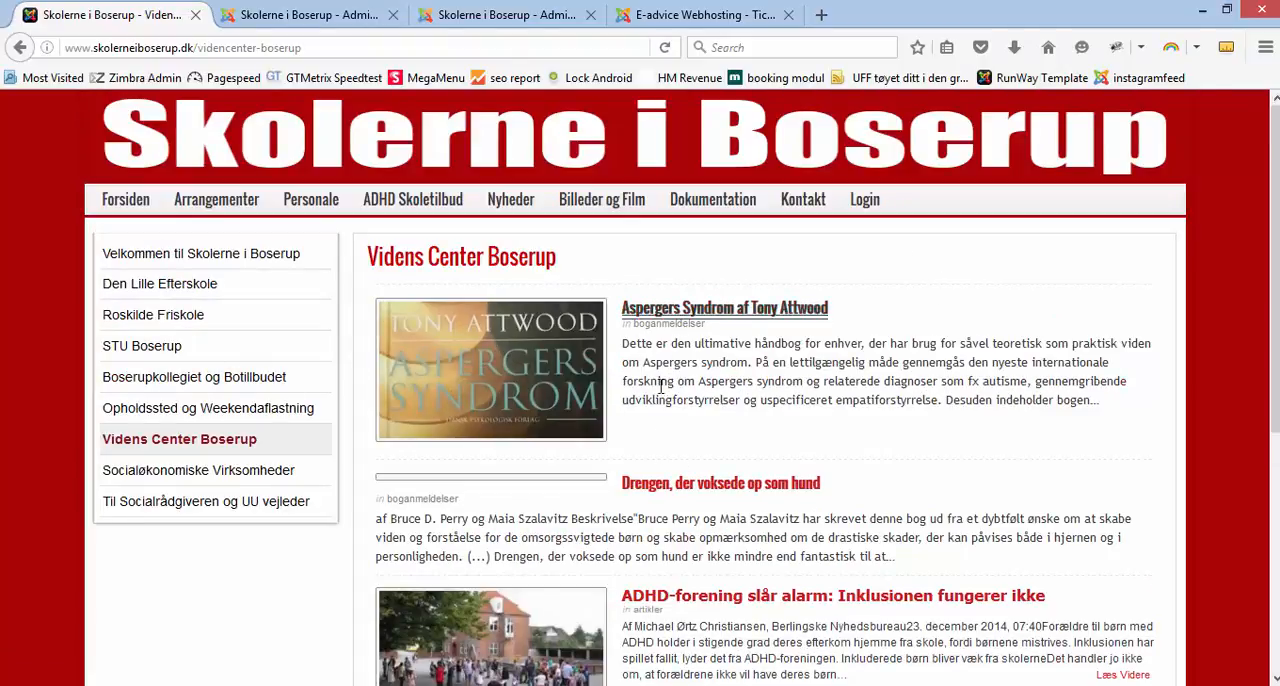
{"action": "scroll", "coordinate": [625, 390], "scroll_direction": "down", "scroll_amount": 5}
{"action": "scroll", "coordinate": [625, 390], "scroll_direction": "up", "scroll_amount": 4}
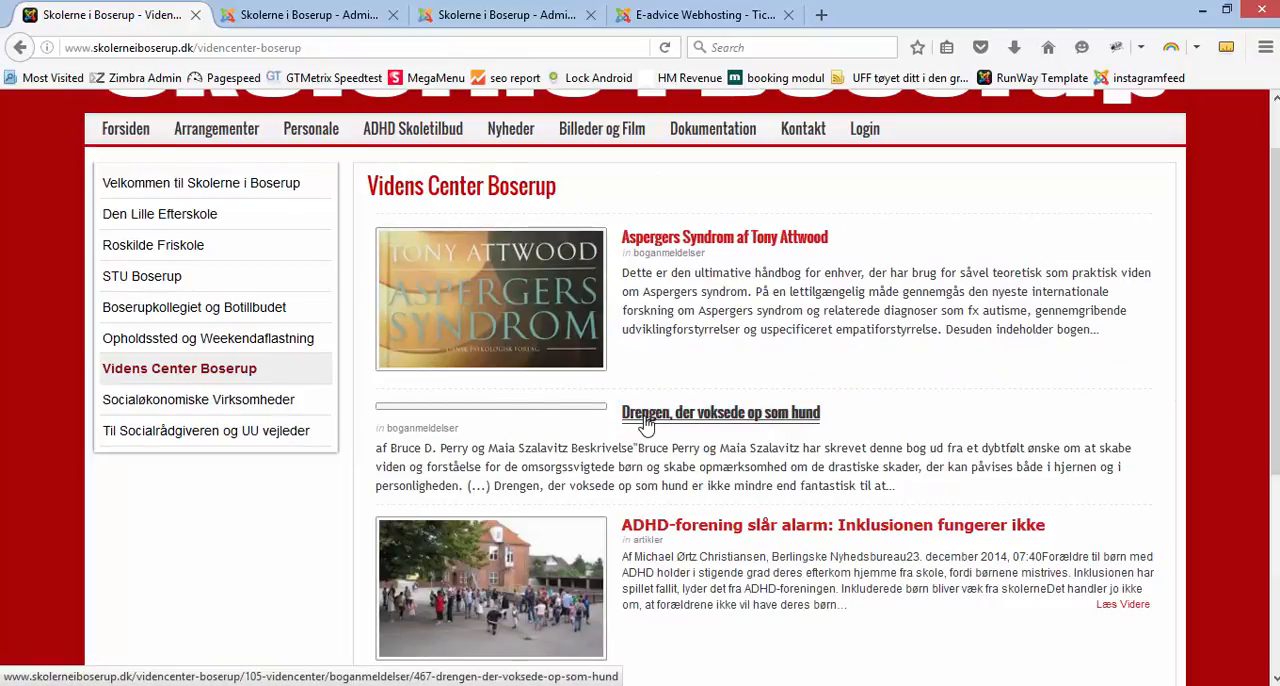
{"action": "left_click", "coordinate": [645, 420]}
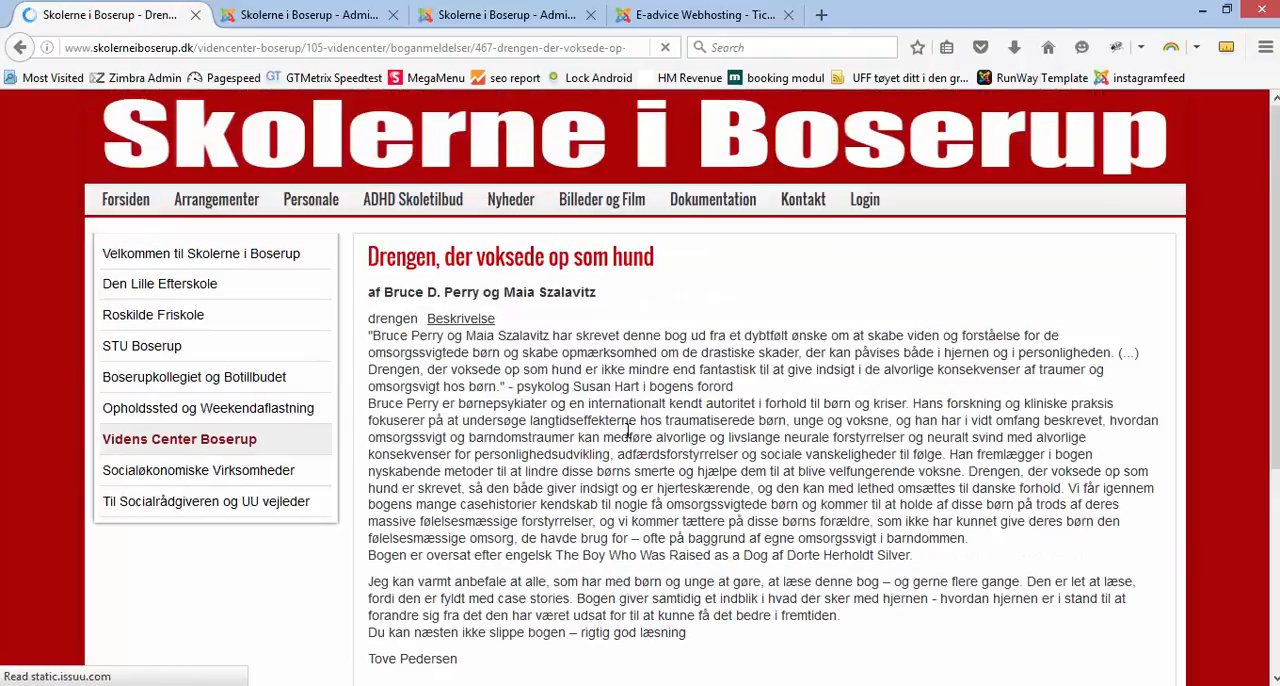
{"action": "scroll", "coordinate": [620, 440], "scroll_direction": "down", "scroll_amount": 5}
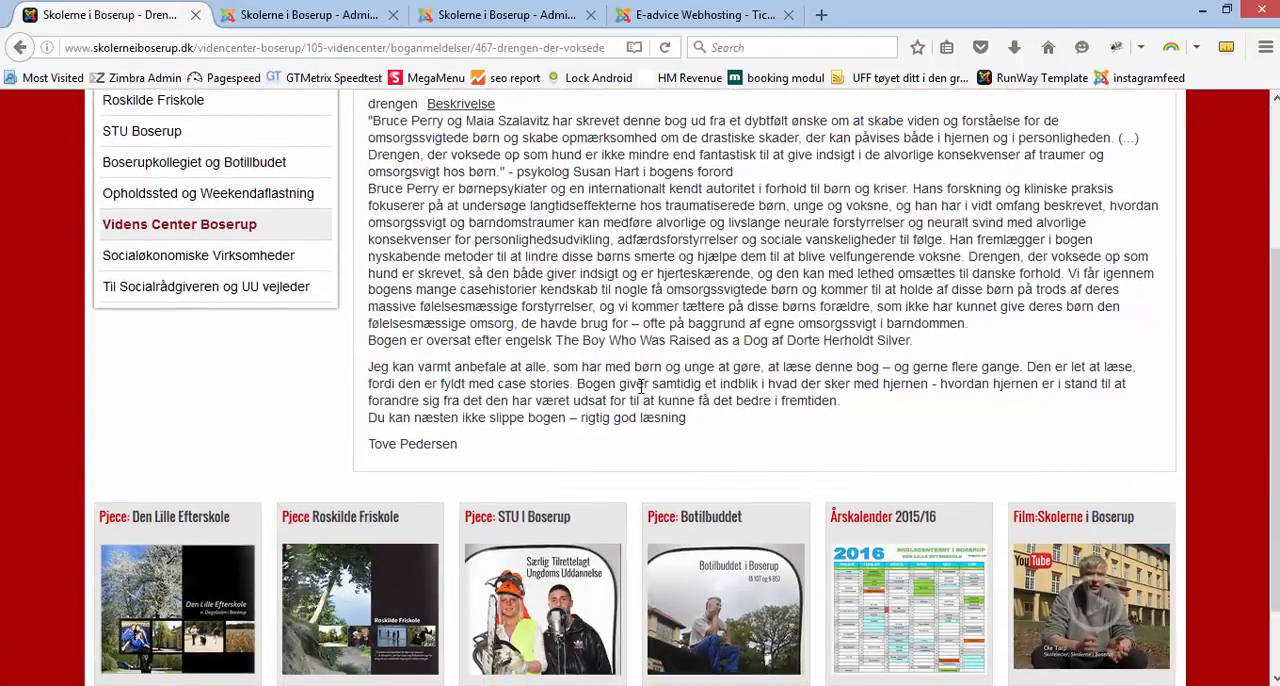
{"action": "scroll", "coordinate": [640, 360], "scroll_direction": "up", "scroll_amount": 4}
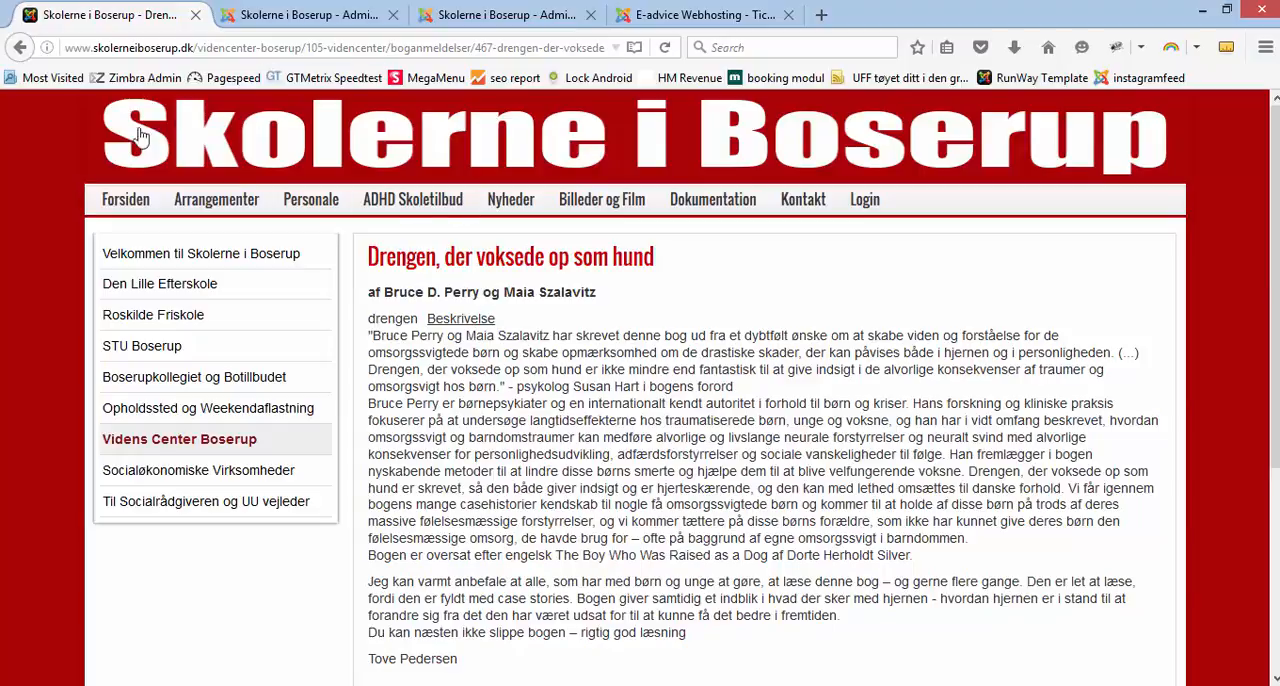
Step: Leave the book review, open the public Roskilde Friskole page and highlight its article title
{"action": "left_click", "coordinate": [20, 47]}
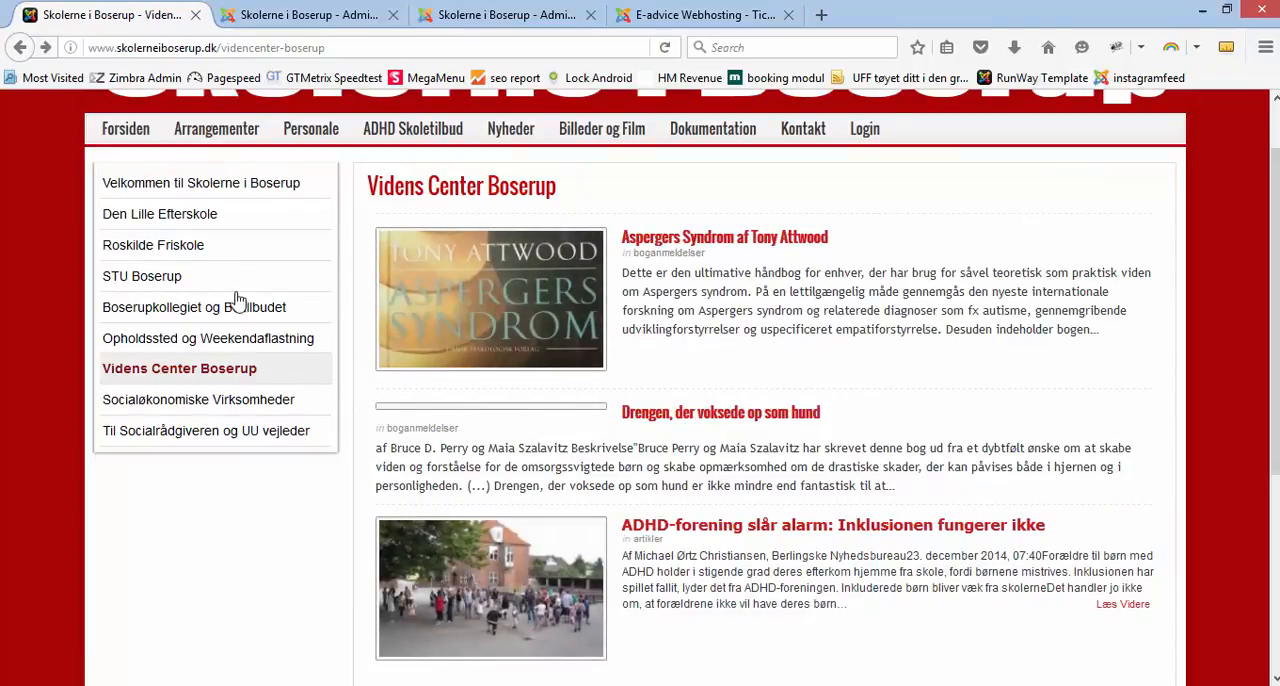
{"action": "left_click", "coordinate": [172, 254]}
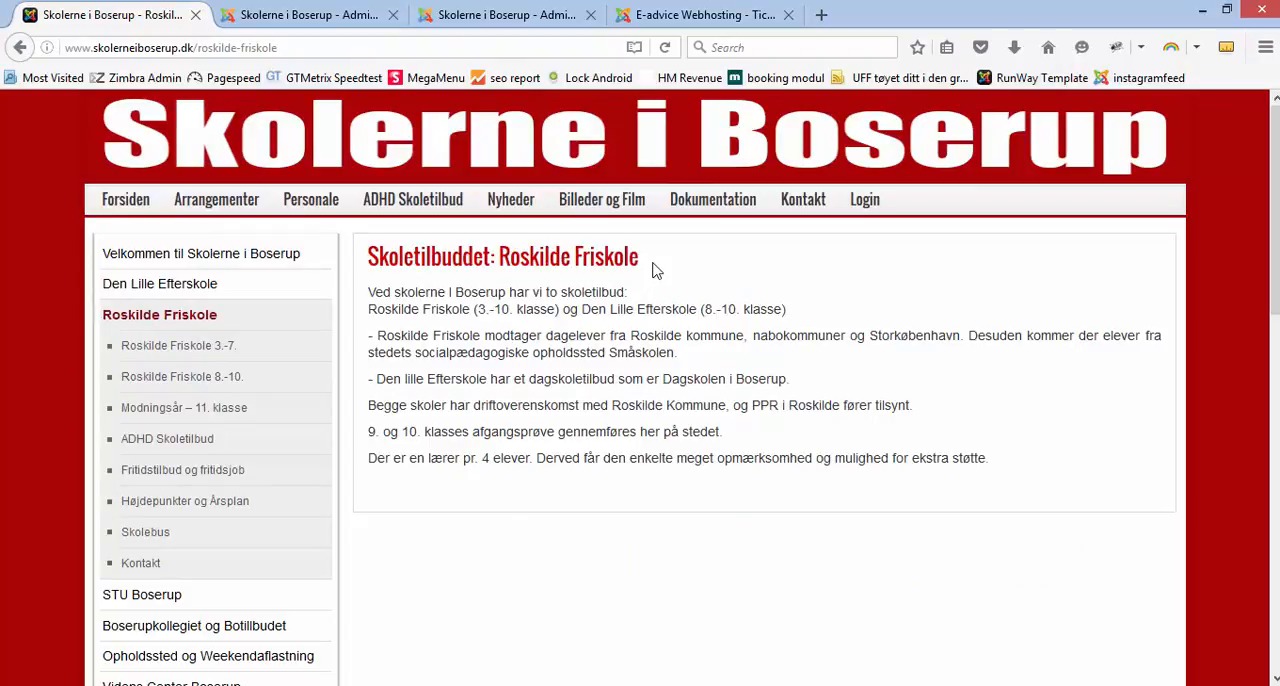
{"action": "left_click_drag", "start_coordinate": [646, 264], "coordinate": [368, 272]}
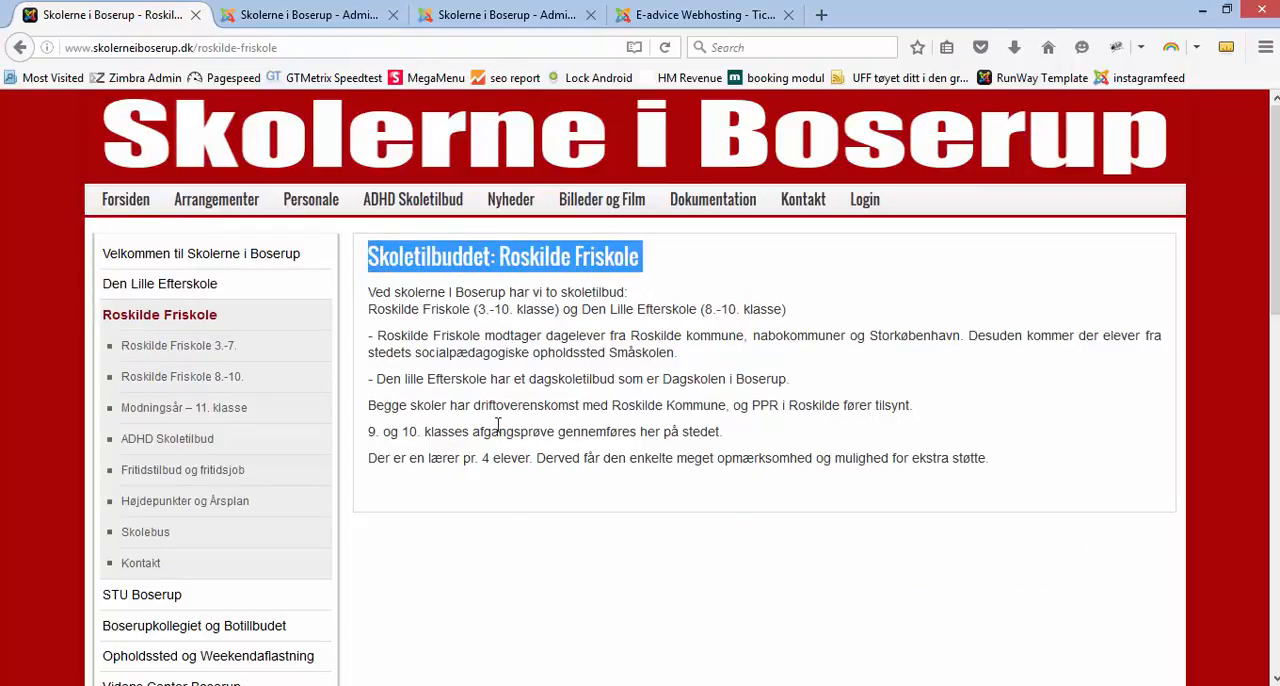
Step: Close the Dyrkning af økologiske grønsager article in the administration and filter the article list by the category Roskilde Friskole og Dagskole
{"action": "left_click", "coordinate": [283, 20]}
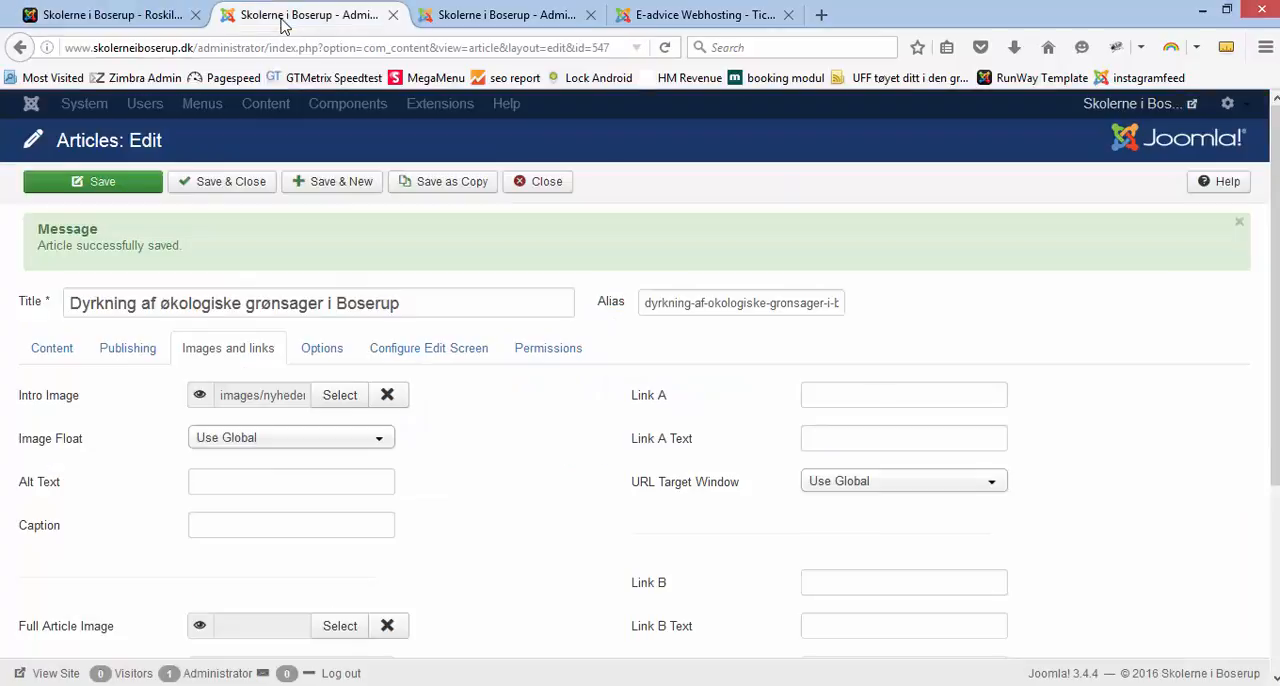
{"action": "left_click", "coordinate": [540, 182]}
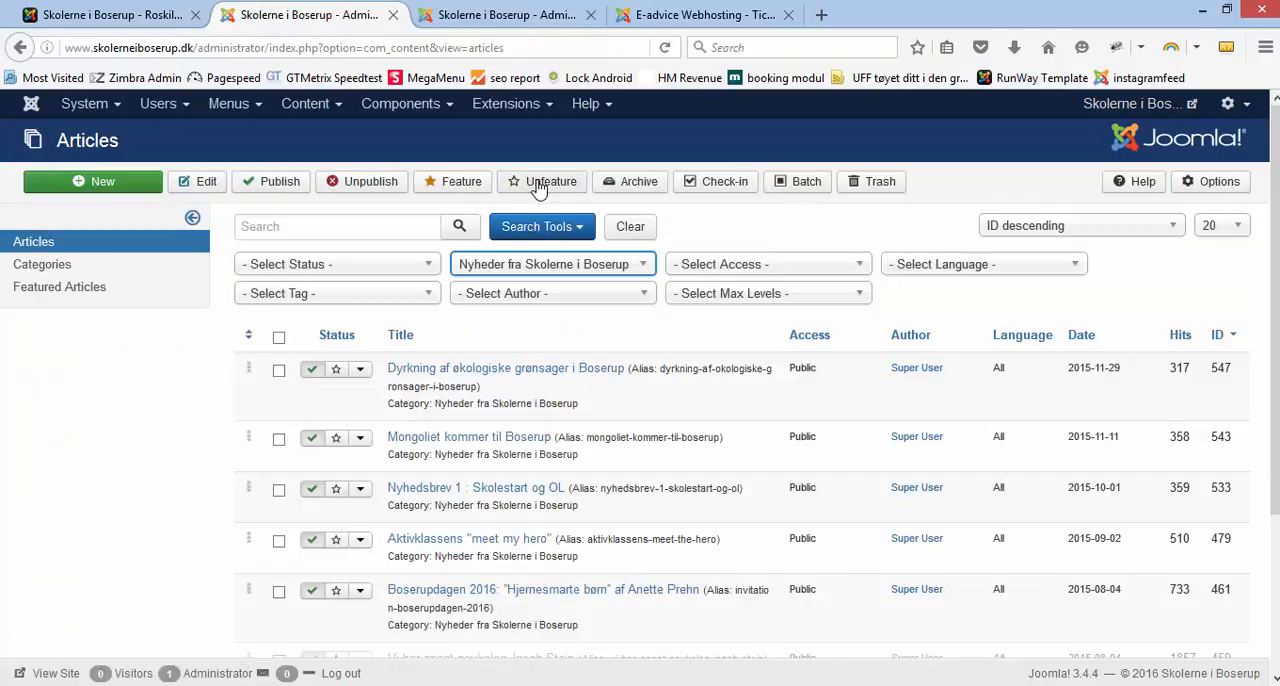
{"action": "left_click", "coordinate": [646, 268]}
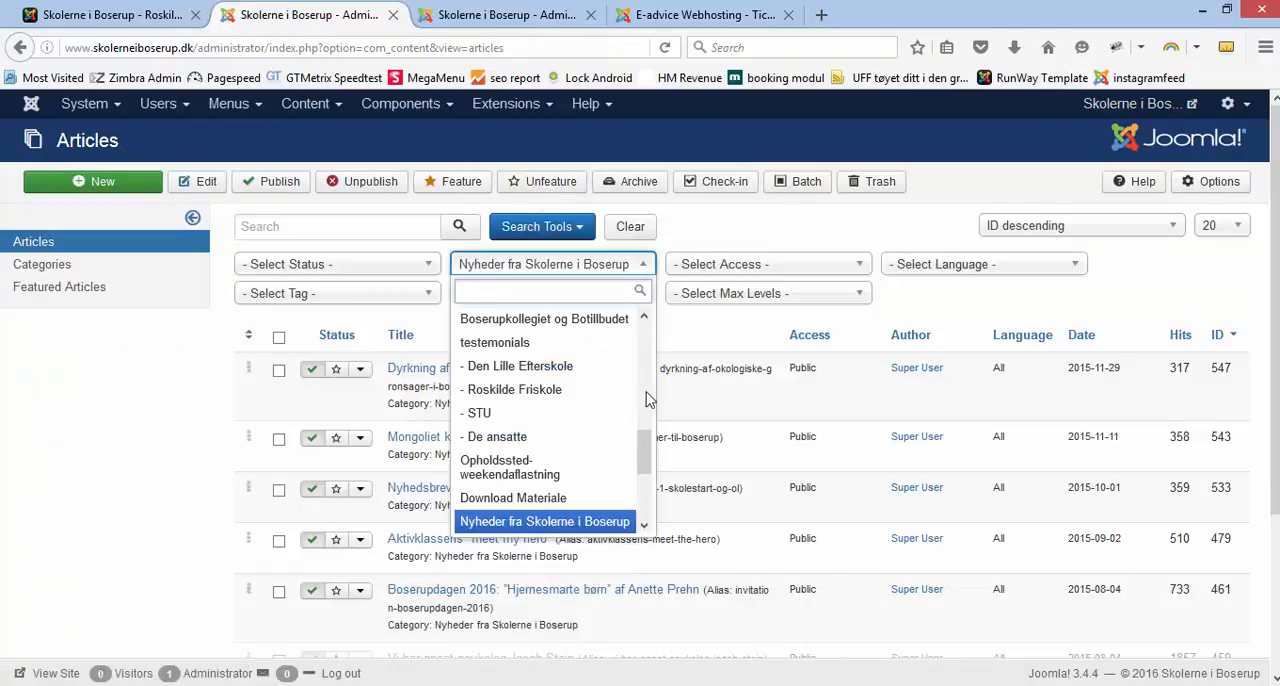
{"action": "left_click_drag", "start_coordinate": [645, 460], "coordinate": [670, 426]}
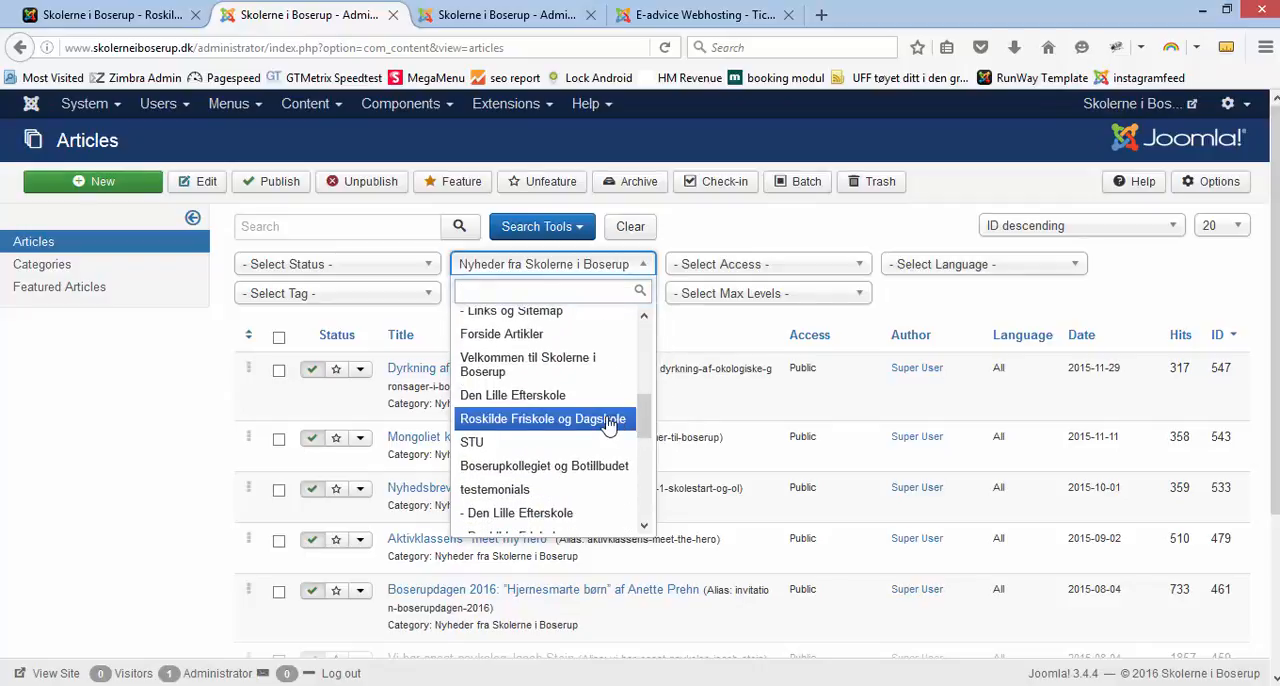
{"action": "left_click", "coordinate": [615, 420]}
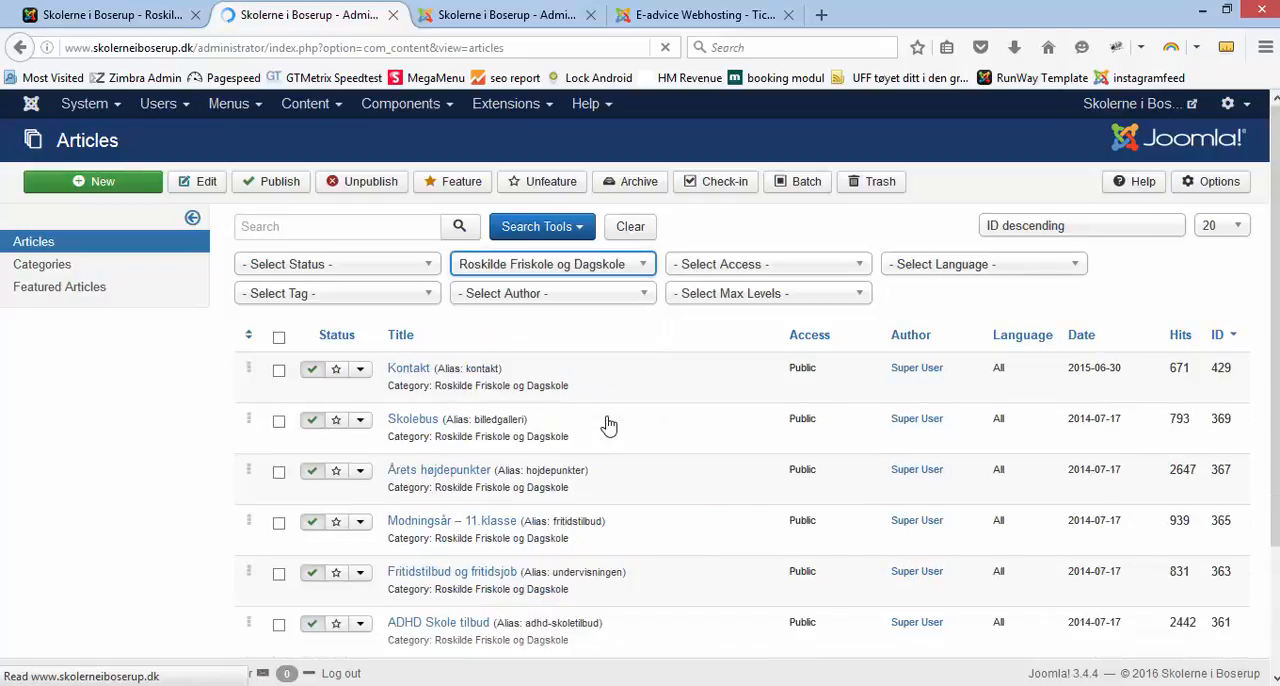
Step: Look through the filtered article list for the title shown on the public Roskilde Friskole page
{"action": "scroll", "coordinate": [644, 511], "scroll_direction": "down", "scroll_amount": 2}
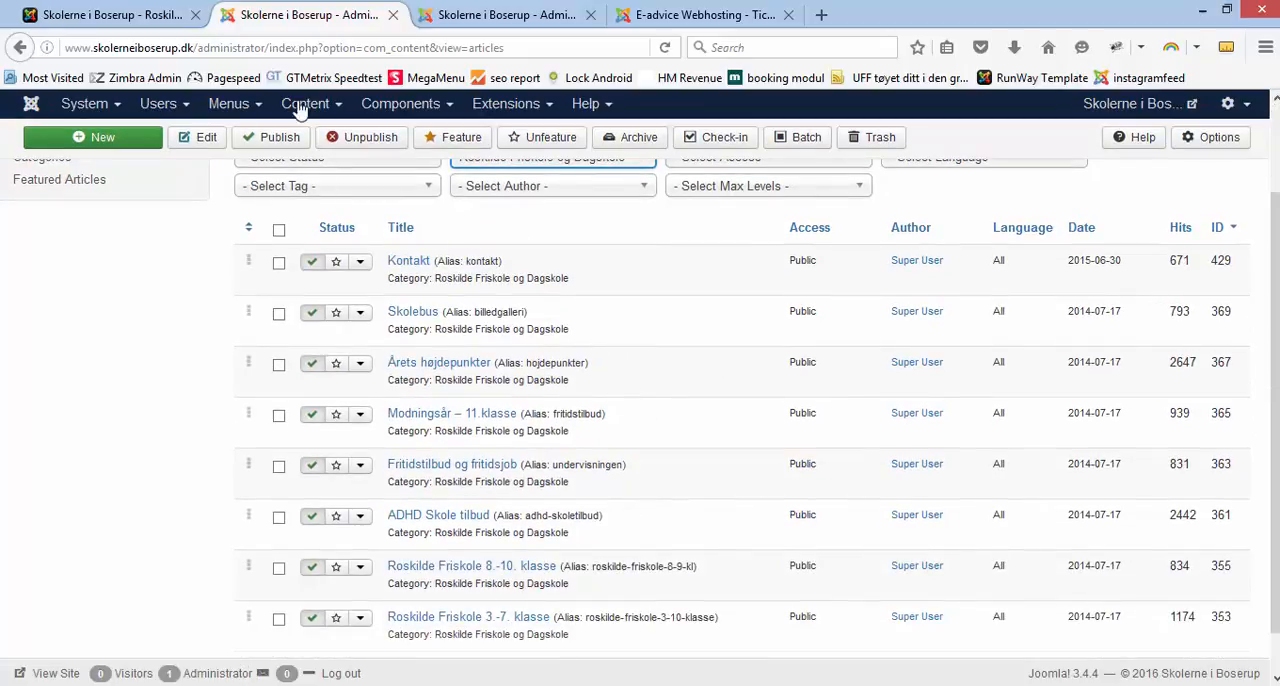
{"action": "left_click", "coordinate": [133, 18]}
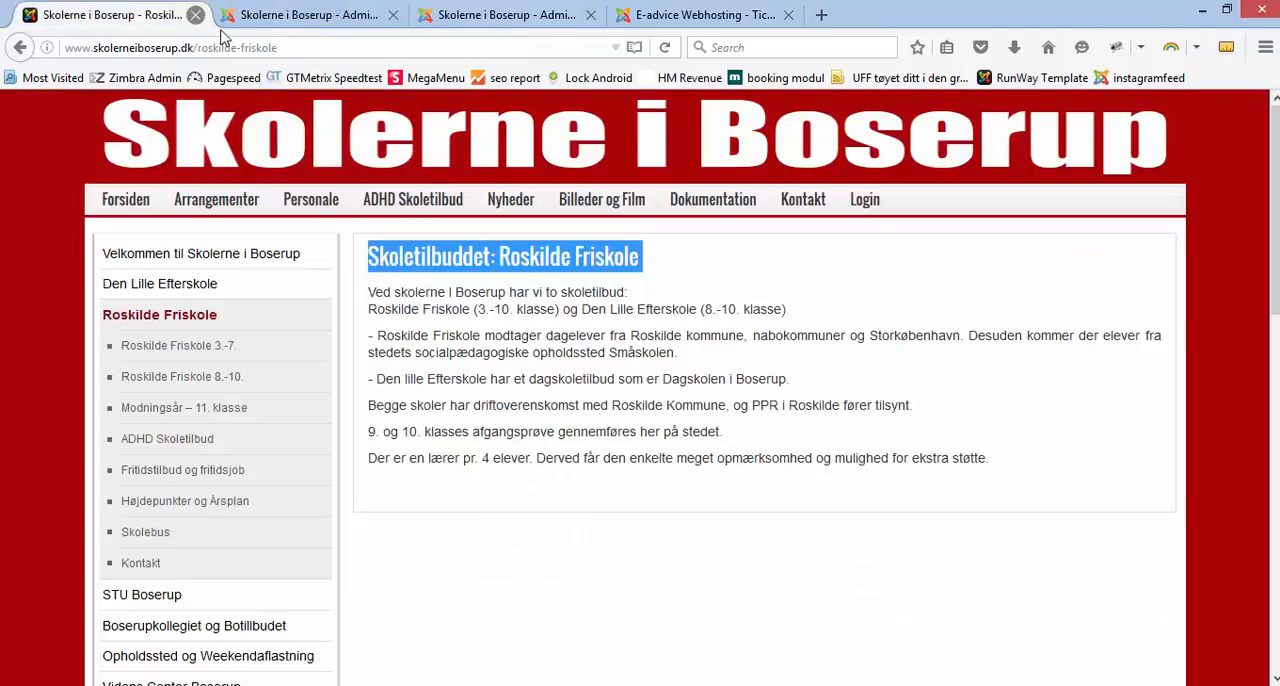
{"action": "left_click", "coordinate": [268, 20]}
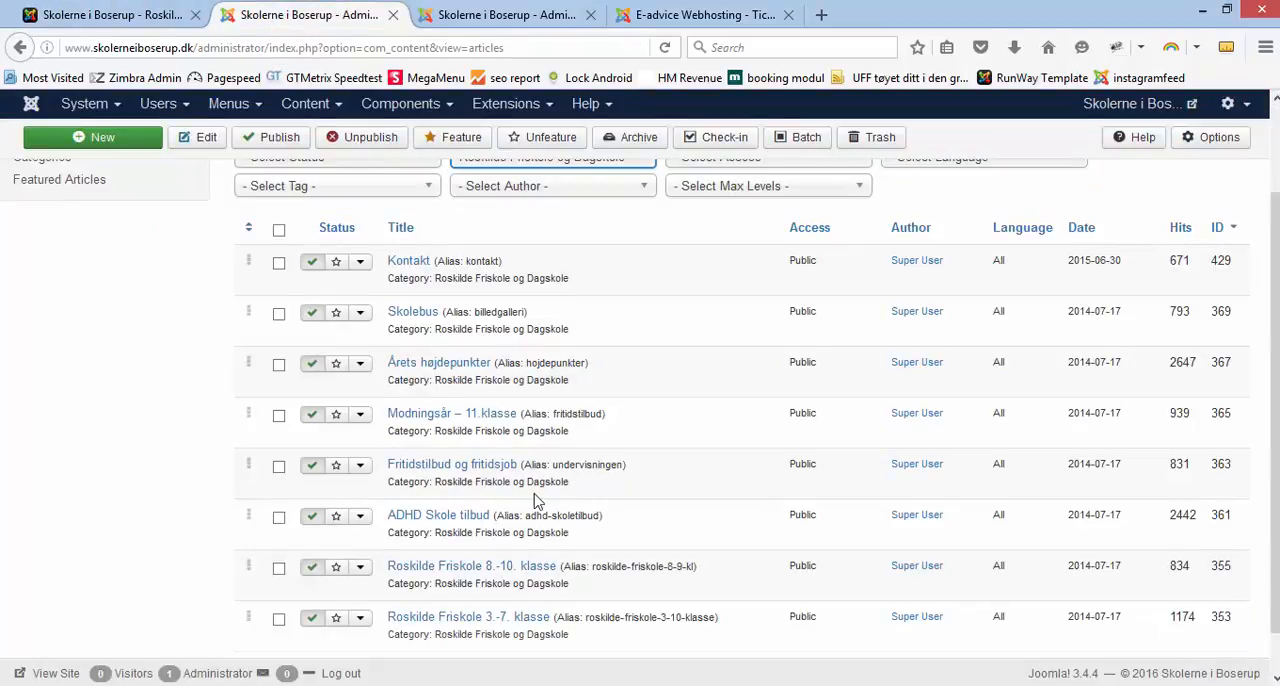
{"action": "scroll", "coordinate": [535, 500], "scroll_direction": "down", "scroll_amount": 1}
{"action": "scroll", "coordinate": [533, 493], "scroll_direction": "up", "scroll_amount": 3}
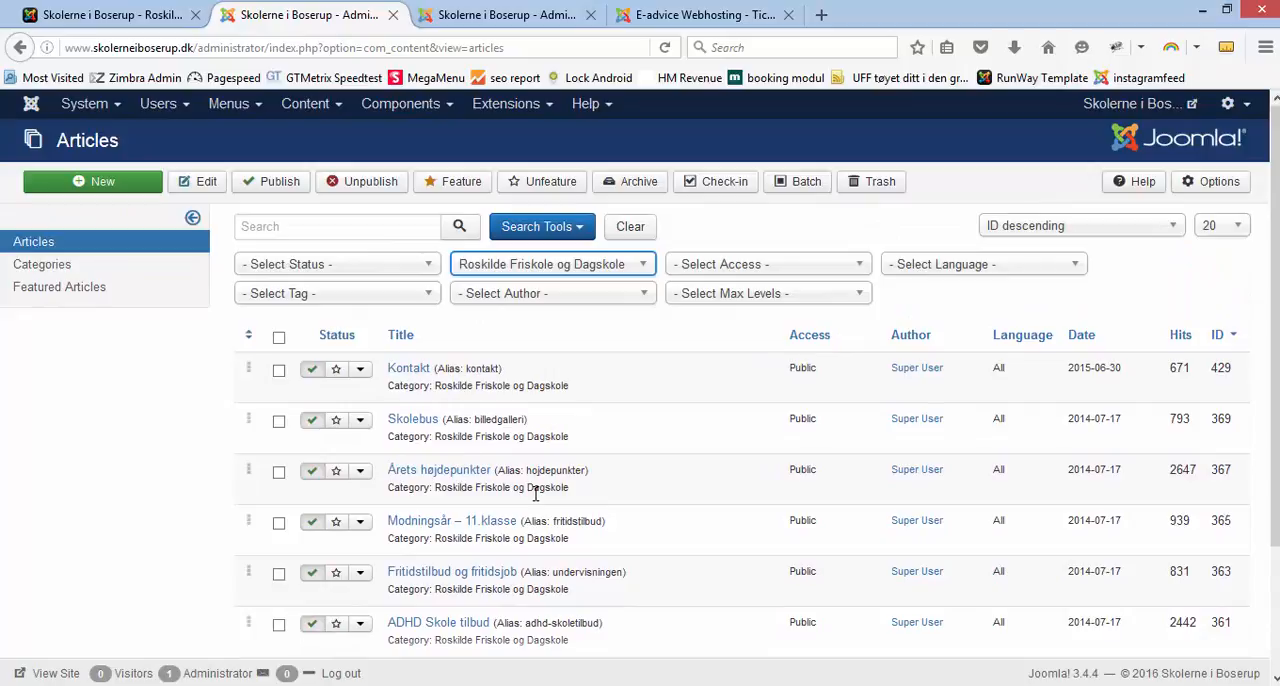
{"action": "scroll", "coordinate": [535, 493], "scroll_direction": "down", "scroll_amount": 2}
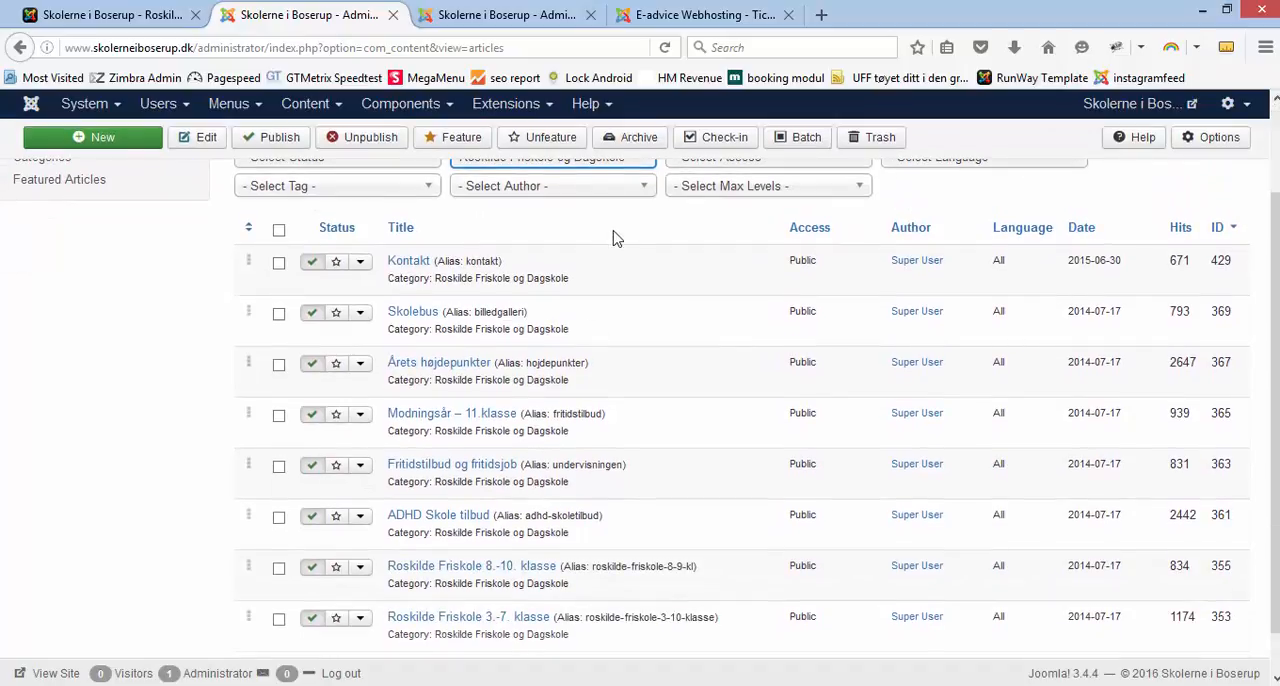
{"action": "scroll", "coordinate": [615, 237], "scroll_direction": "up", "scroll_amount": 2}
Step: Clear the category filter and search the articles for "skoletil"
{"action": "left_click", "coordinate": [640, 262]}
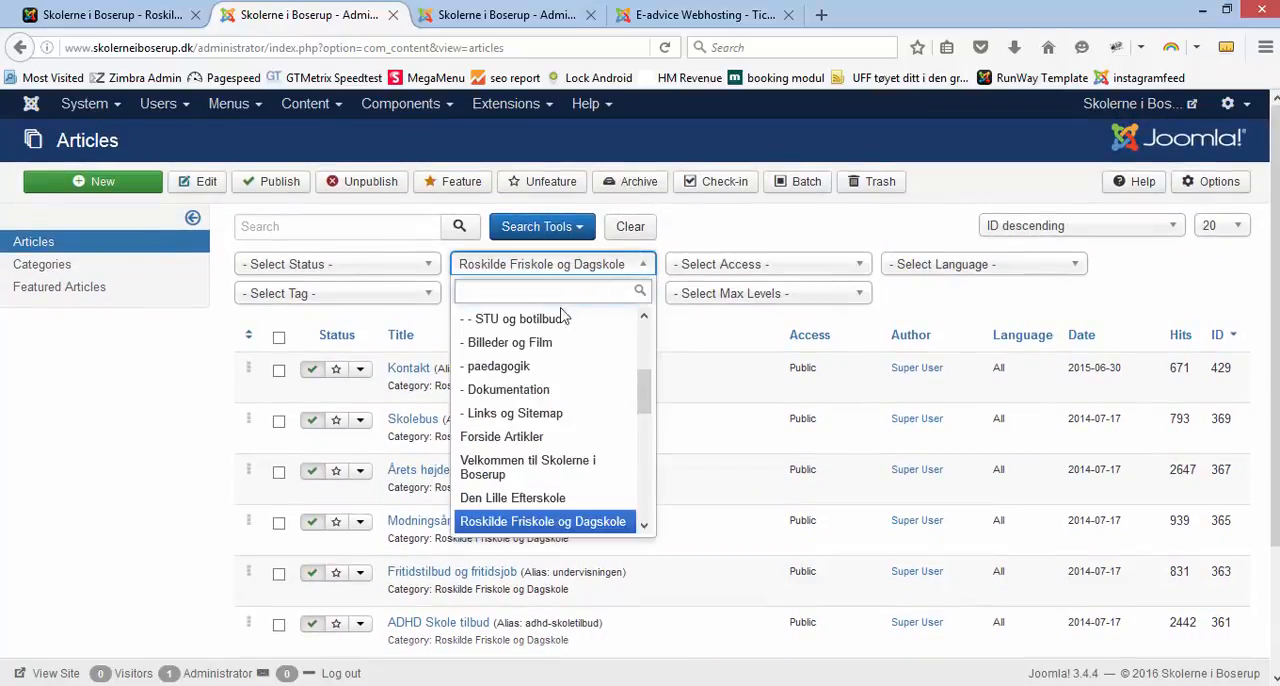
{"action": "scroll", "coordinate": [645, 400], "scroll_direction": "up", "scroll_amount": 5}
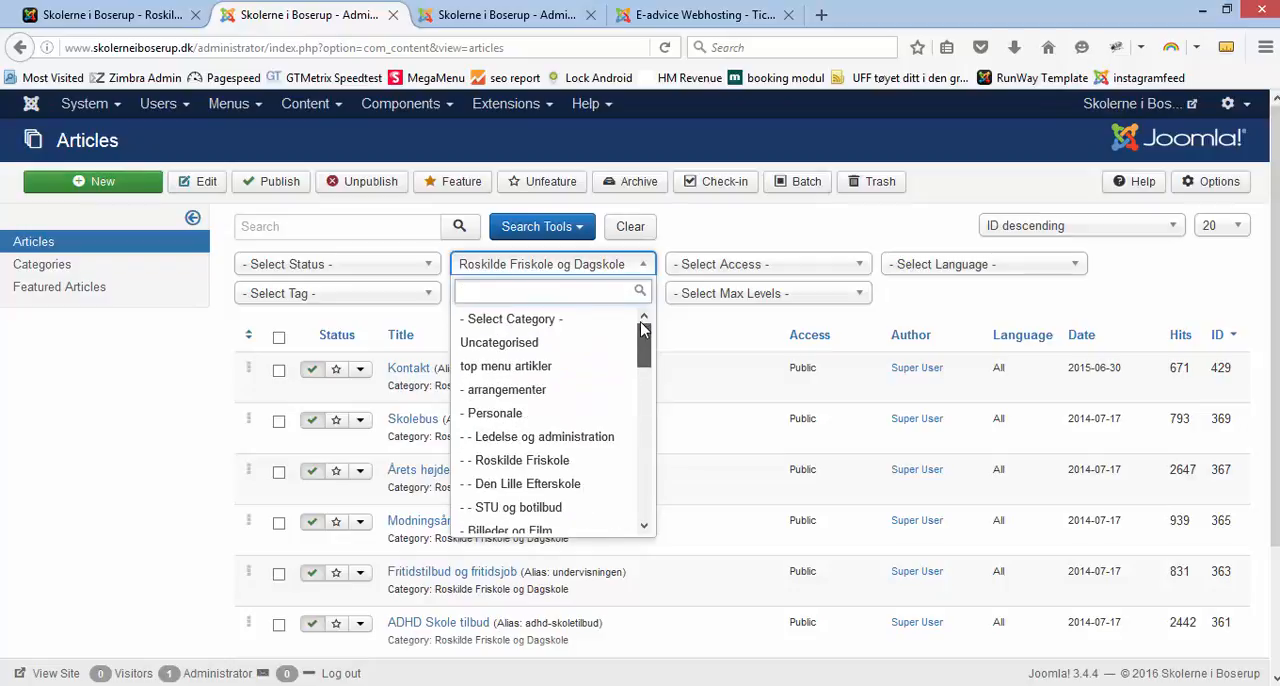
{"action": "left_click", "coordinate": [578, 320]}
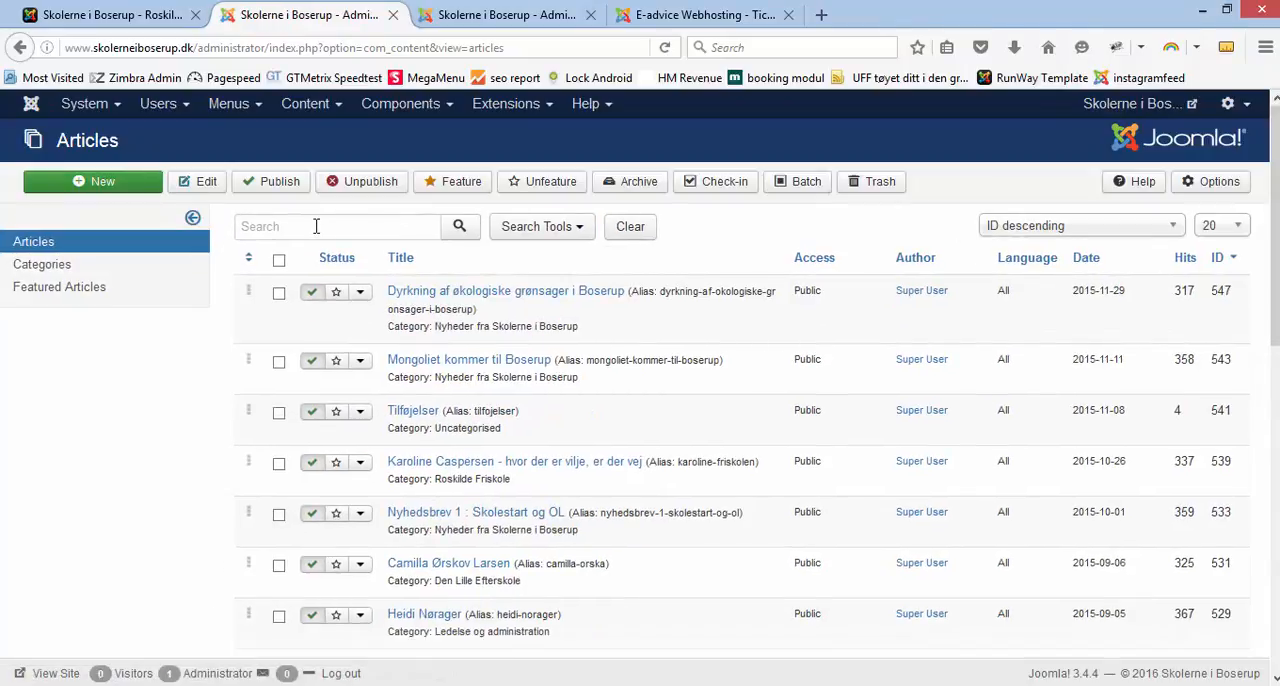
{"action": "left_click", "coordinate": [316, 226]}
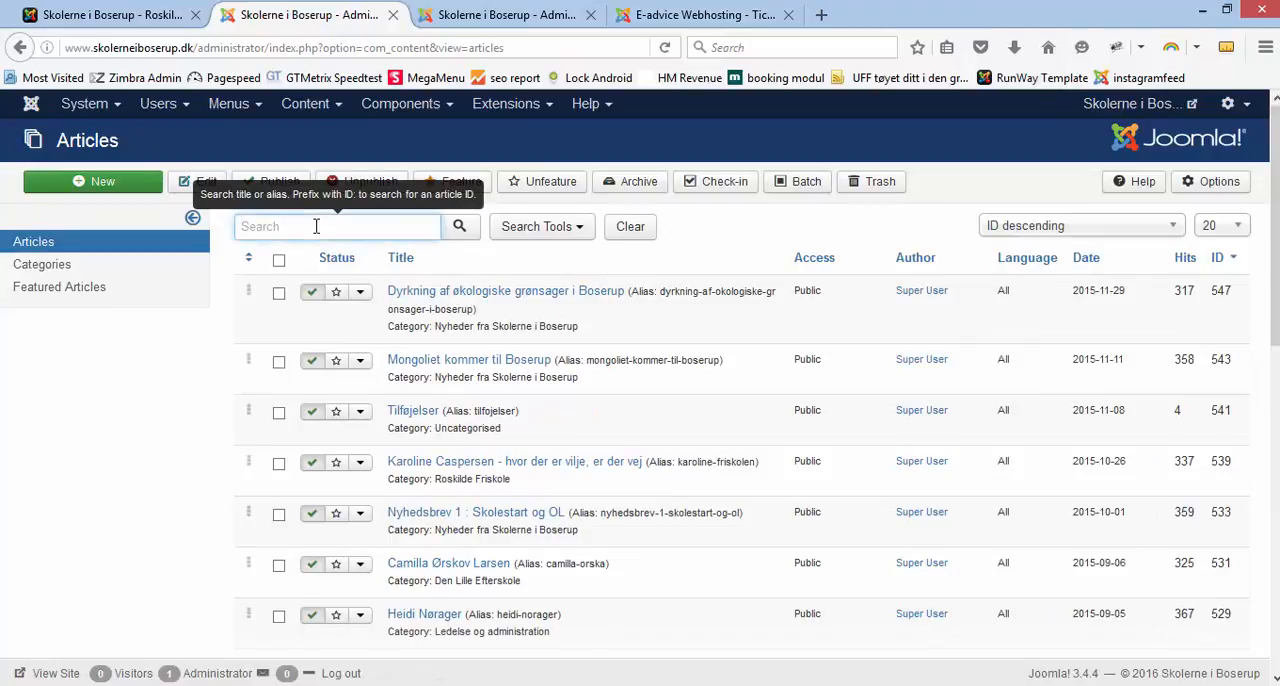
{"action": "type", "text": "skoletil"}
{"action": "key", "text": "Return"}
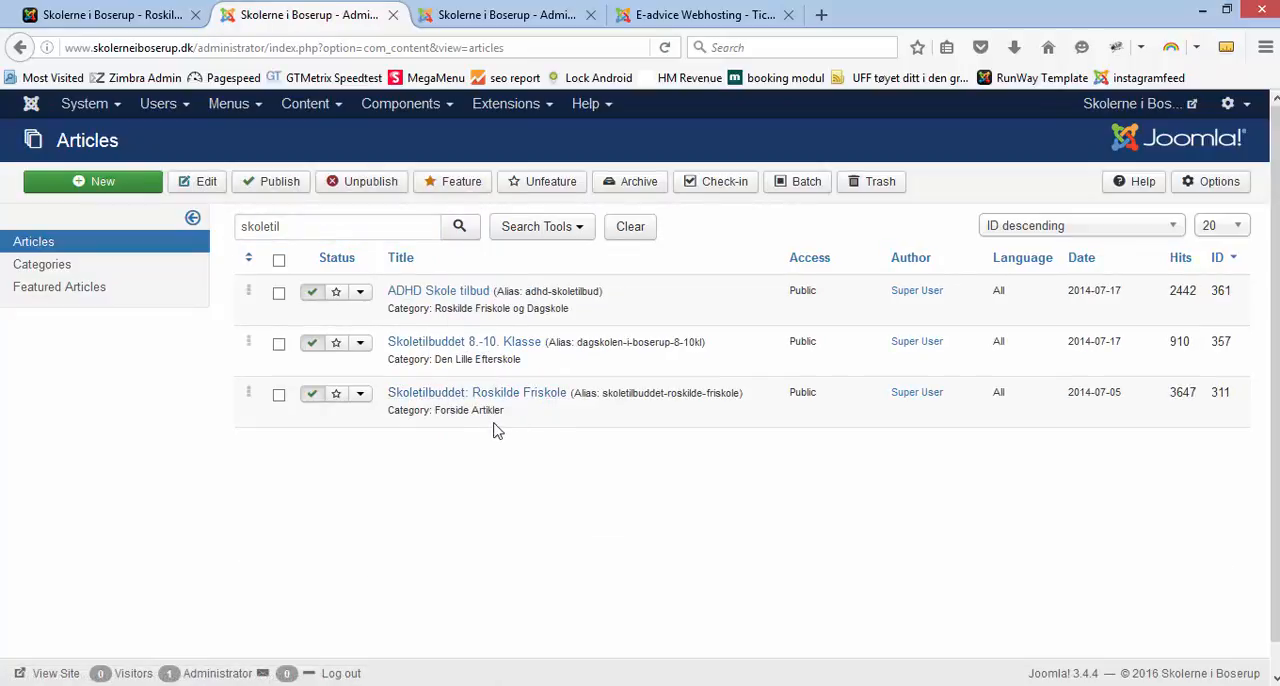
Step: Check the category of the Skoletilbuddet: Roskilde Friskole article, open it for editing and look over its text
{"action": "left_click_drag", "start_coordinate": [435, 412], "coordinate": [500, 412]}
{"action": "left_click", "coordinate": [416, 398]}
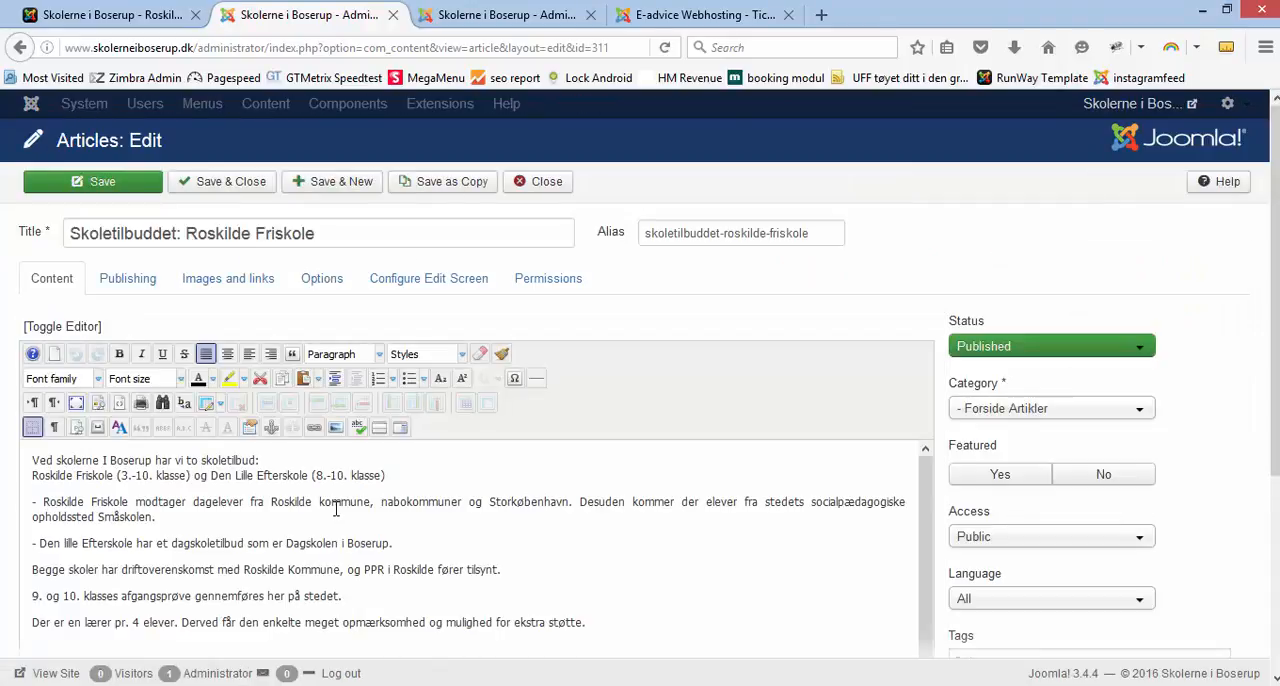
{"action": "scroll", "coordinate": [200, 500], "scroll_direction": "down", "scroll_amount": 1}
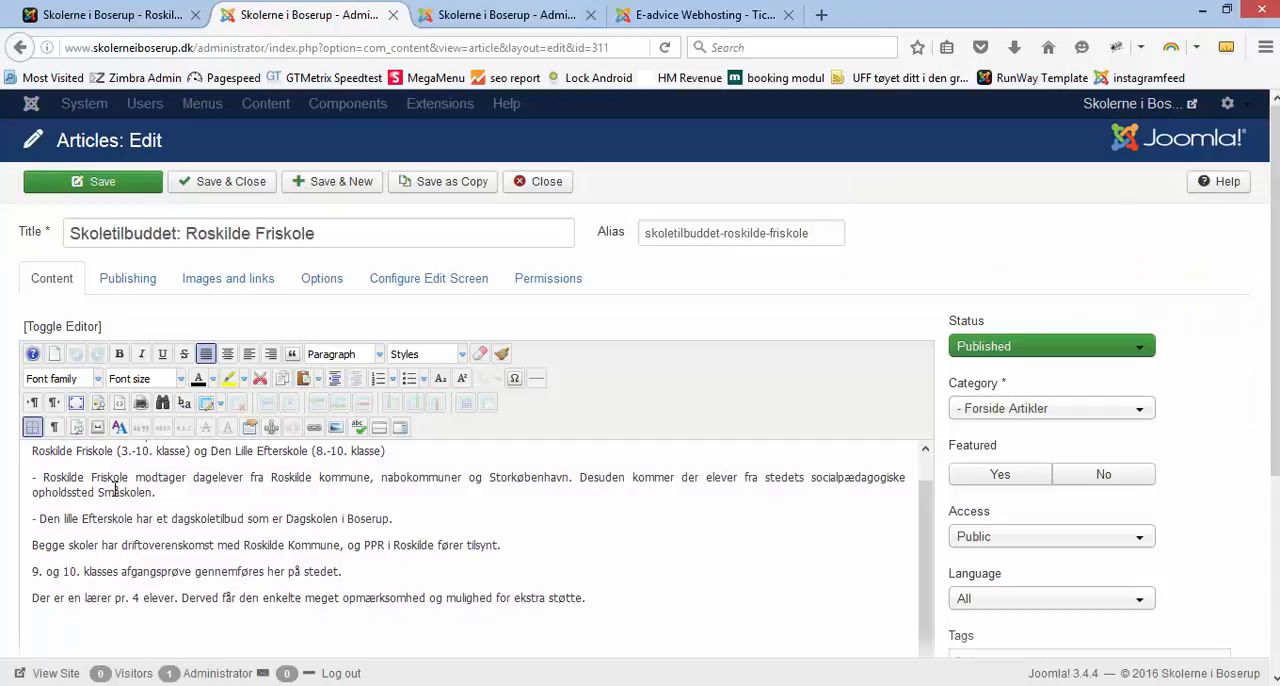
{"action": "scroll", "coordinate": [126, 490], "scroll_direction": "up", "scroll_amount": 1}
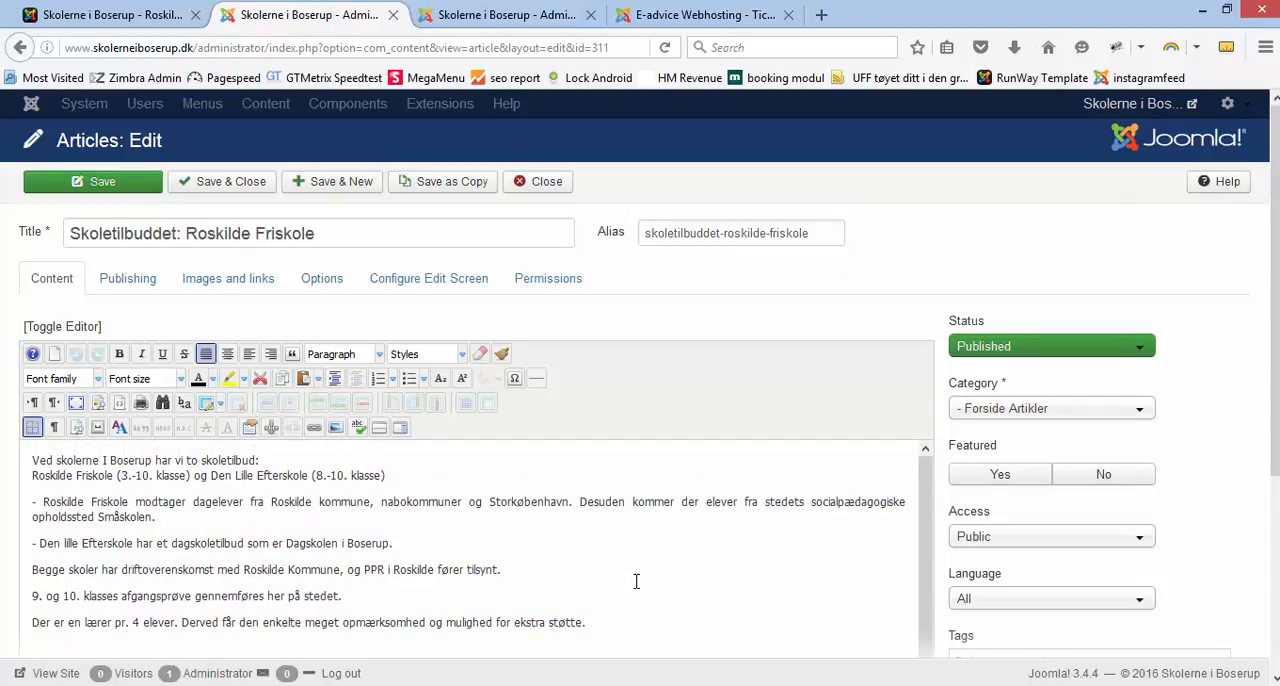
Step: Place the text cursor on the empty line below the article text and open Simple Image Gallery Pro
{"action": "scroll", "coordinate": [500, 600], "scroll_direction": "down", "scroll_amount": 1}
{"action": "left_click", "coordinate": [50, 620]}
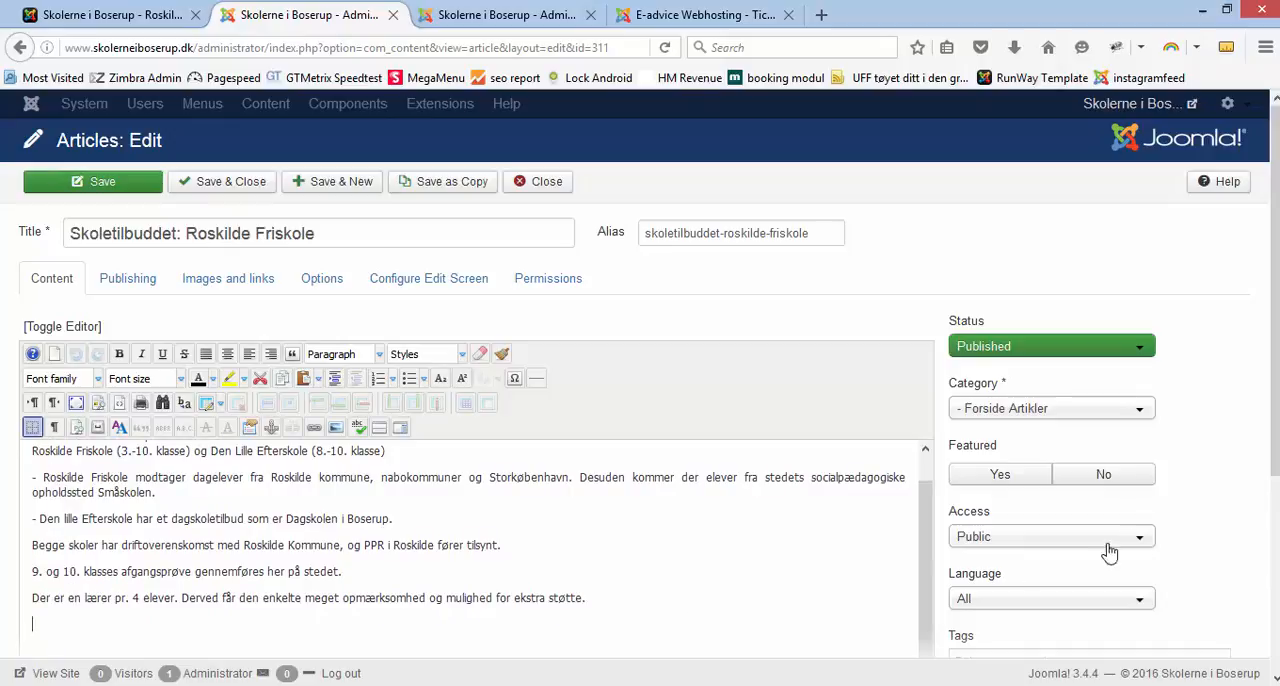
{"action": "left_click_drag", "start_coordinate": [1275, 445], "coordinate": [1266, 578]}
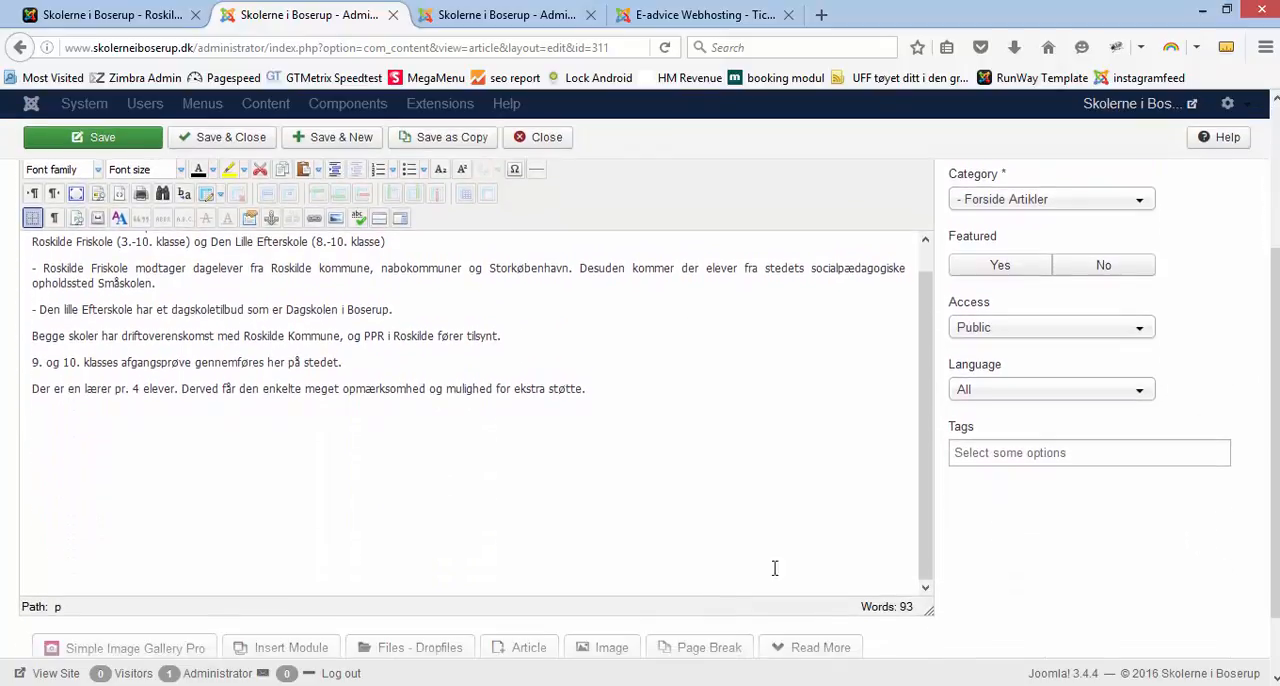
{"action": "left_click", "coordinate": [172, 651]}
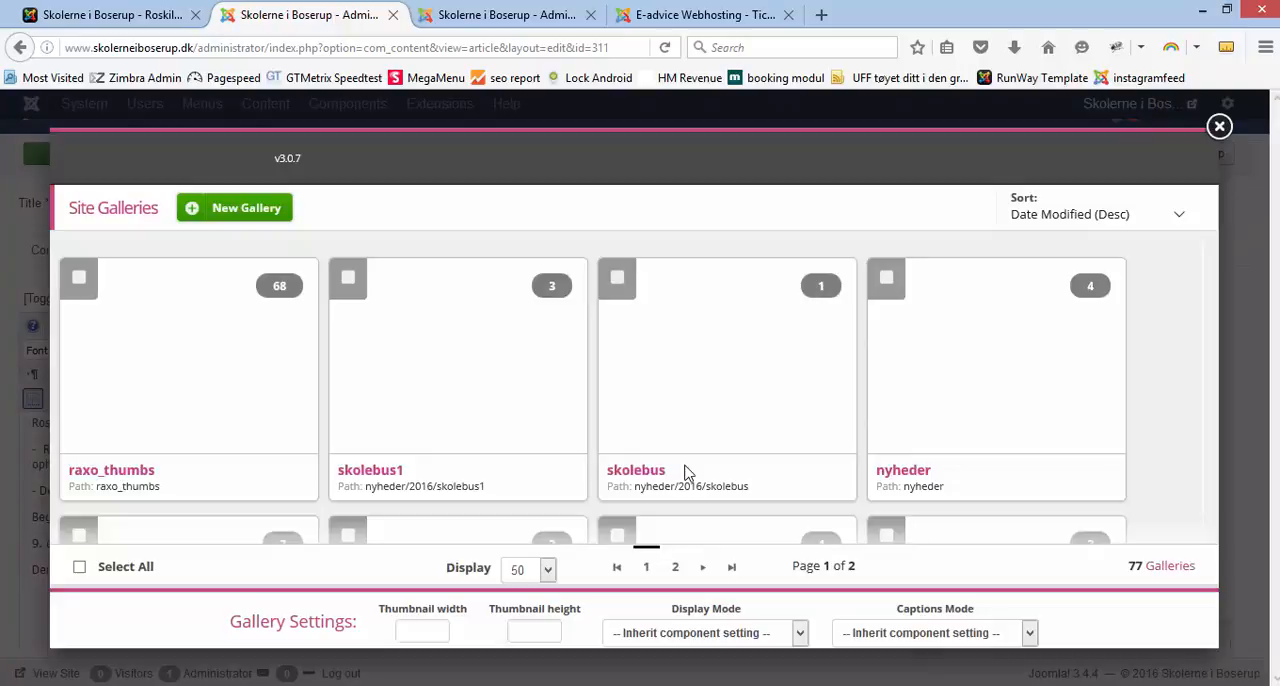
Step: Look through the site galleries, check the path of the hoejdepunkter gallery and compare it with the public Roskilde Friskole page
{"action": "scroll", "coordinate": [643, 457], "scroll_direction": "down", "scroll_amount": 3}
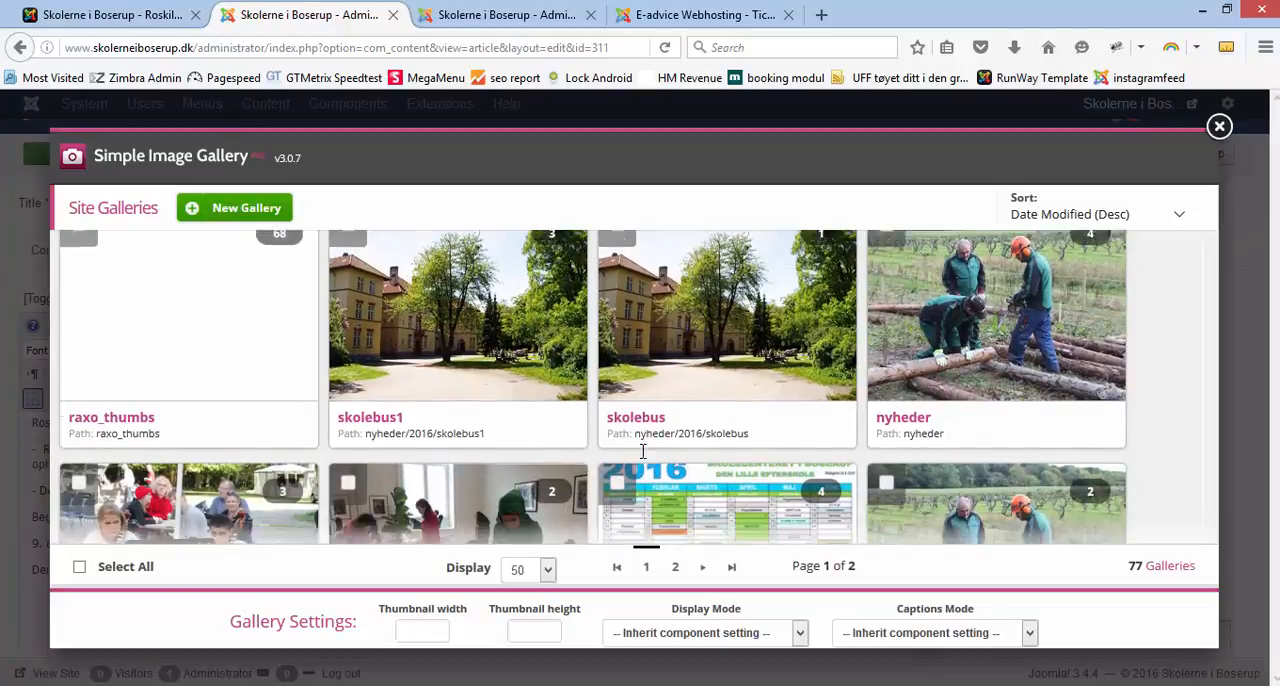
{"action": "scroll", "coordinate": [630, 455], "scroll_direction": "down", "scroll_amount": 3}
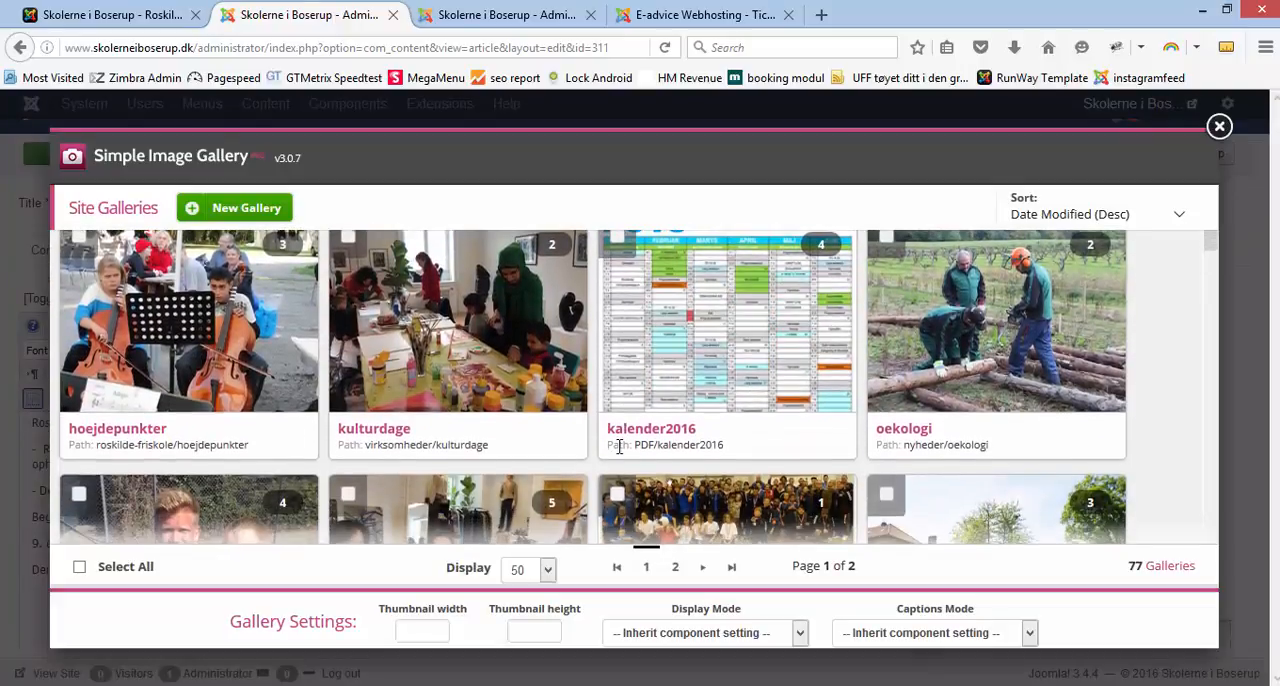
{"action": "scroll", "coordinate": [620, 455], "scroll_direction": "down", "scroll_amount": 1}
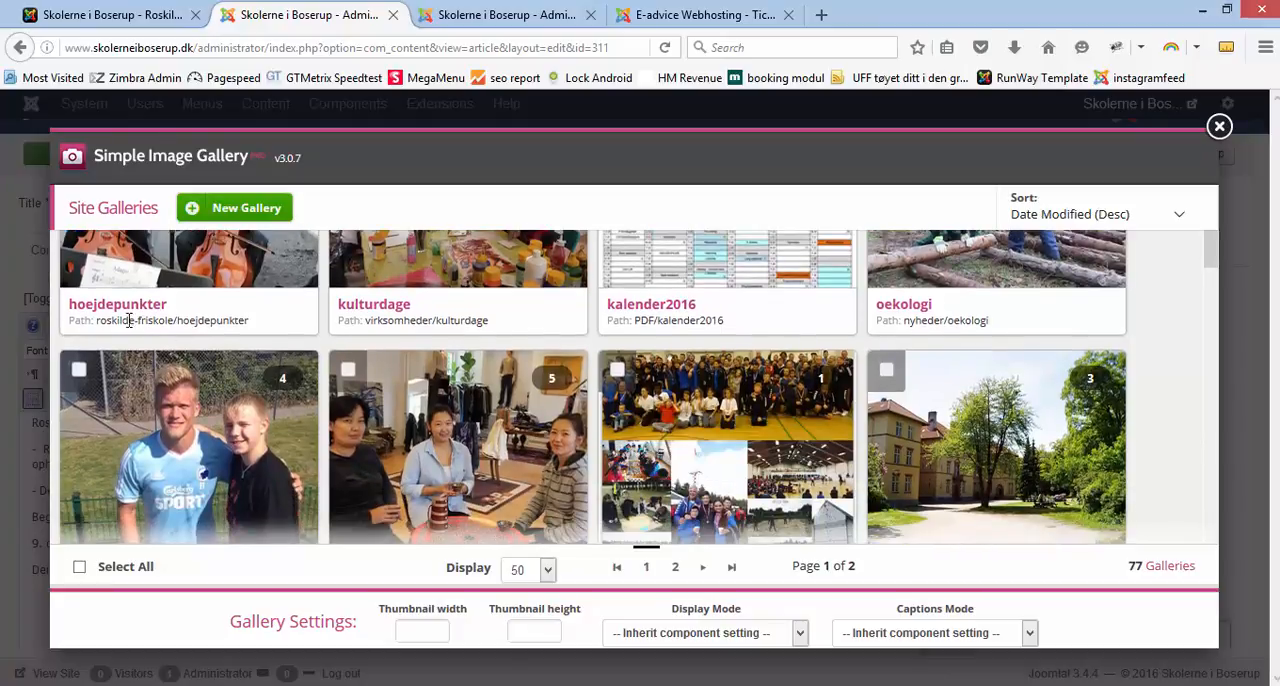
{"action": "left_click_drag", "start_coordinate": [97, 320], "coordinate": [140, 317]}
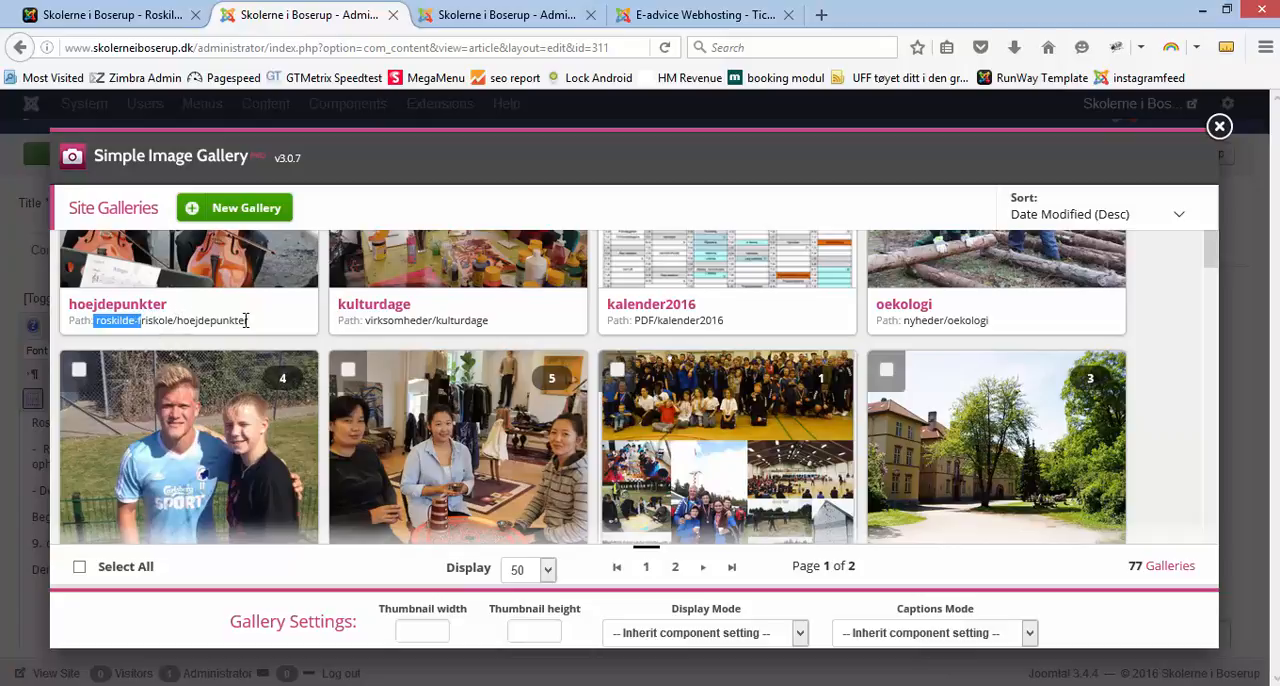
{"action": "left_click", "coordinate": [135, 15]}
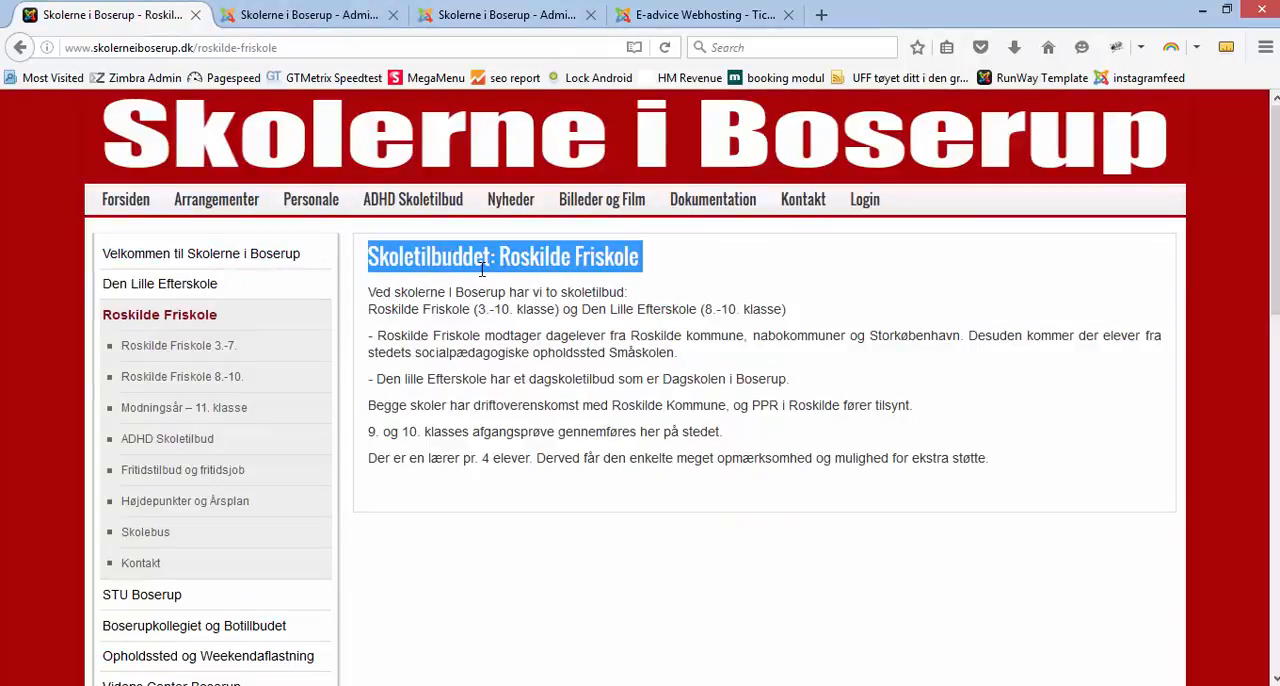
{"action": "left_click", "coordinate": [292, 16]}
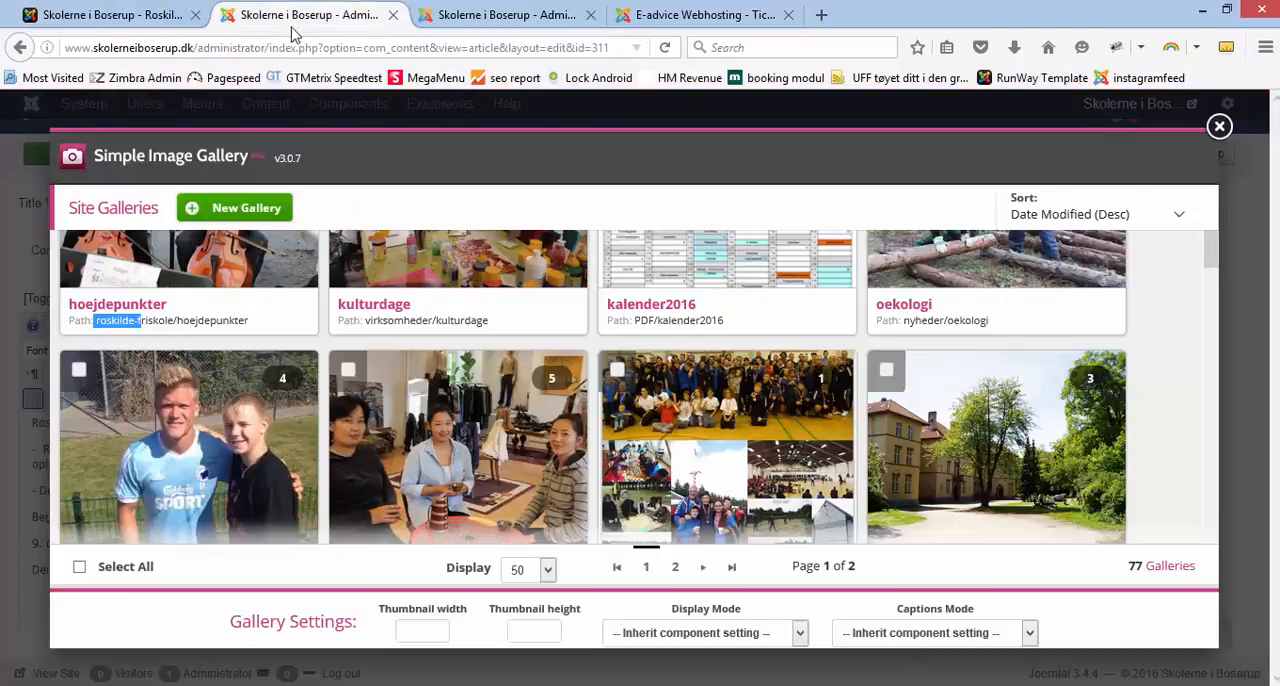
Step: Create a new gallery with the folder name roskilde-friskole/skoletilbud
{"action": "left_click", "coordinate": [246, 214]}
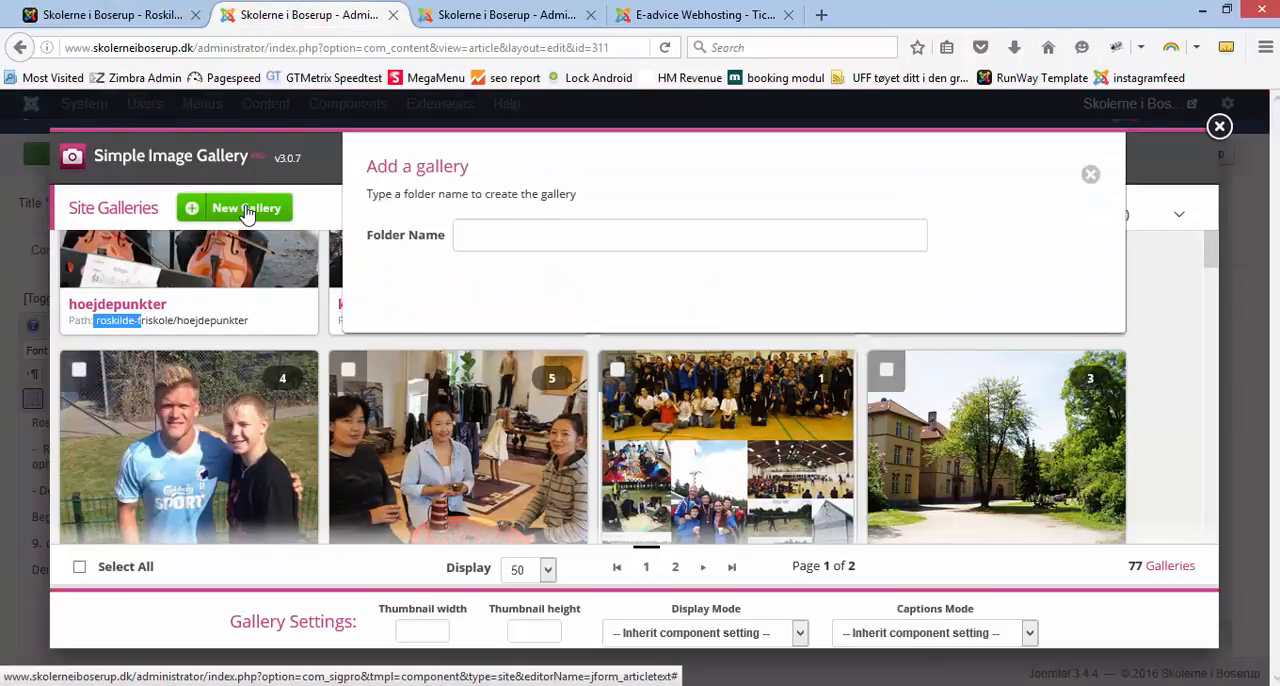
{"action": "left_click", "coordinate": [477, 236]}
{"action": "type", "text": "r"}
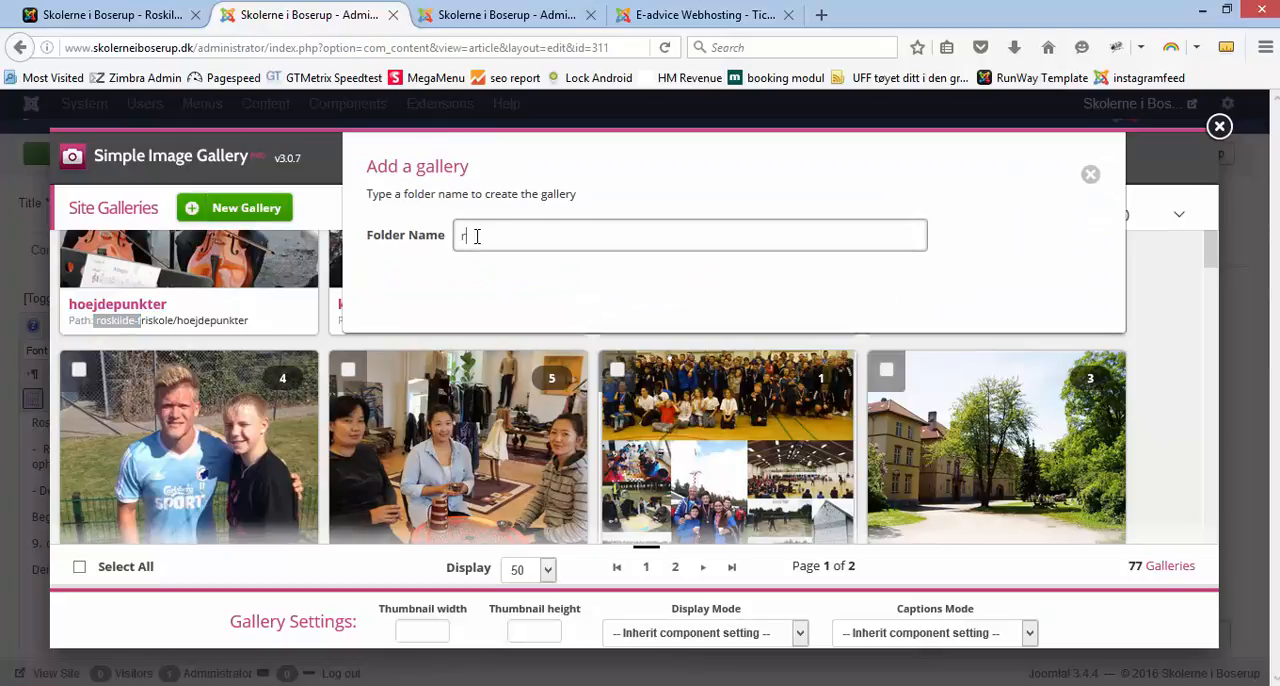
{"action": "type", "text": "osk"}
{"action": "type", "text": "ild"}
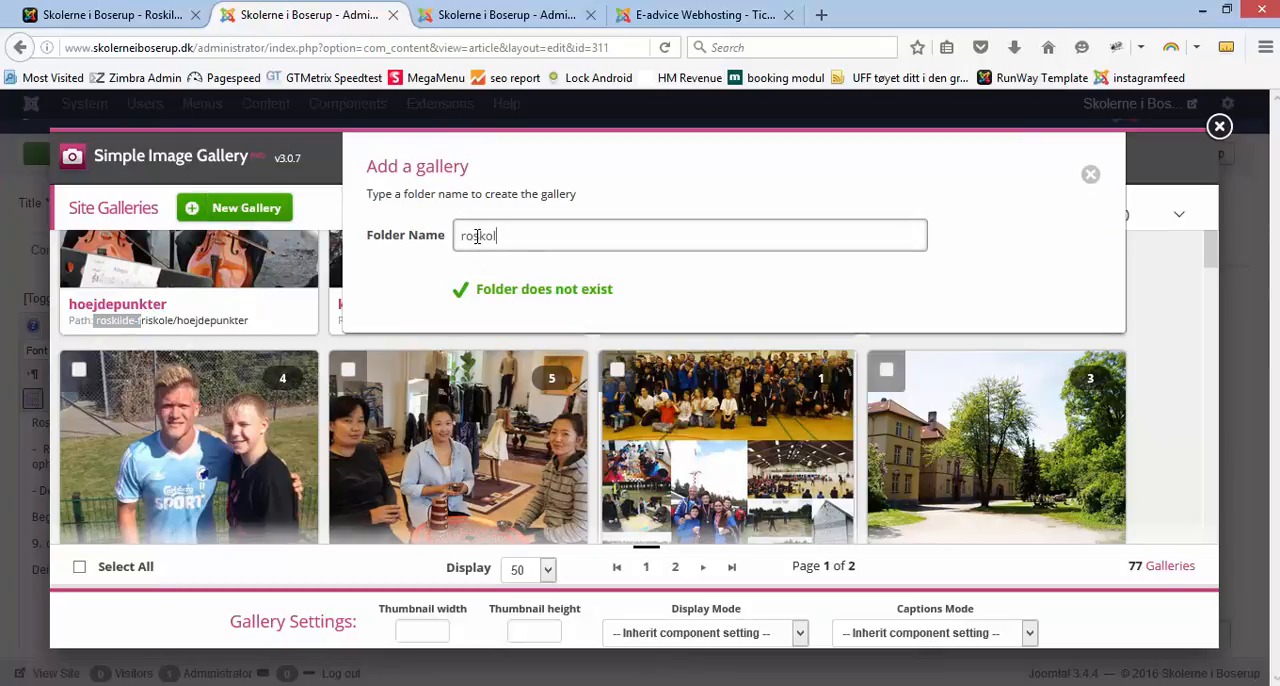
{"action": "type", "text": "e"}
{"action": "key", "text": "BackSpace"}
{"action": "key", "text": "BackSpace"}
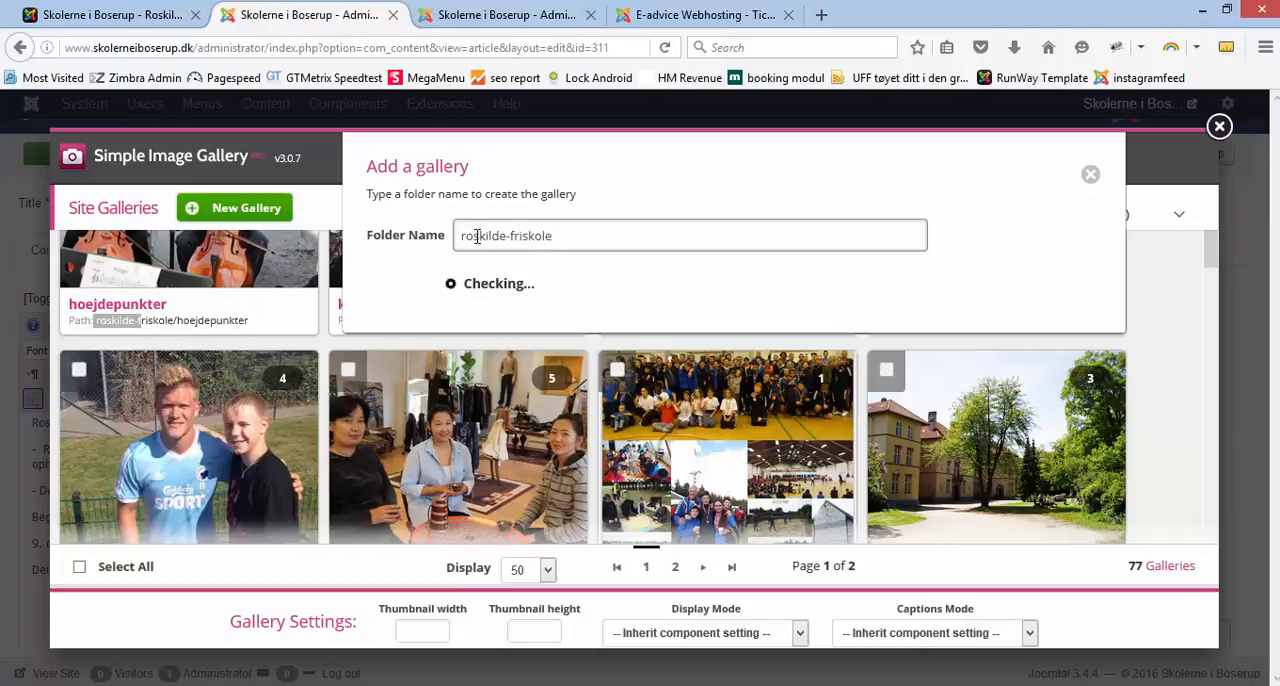
{"action": "type", "text": "/skoletilbud"}
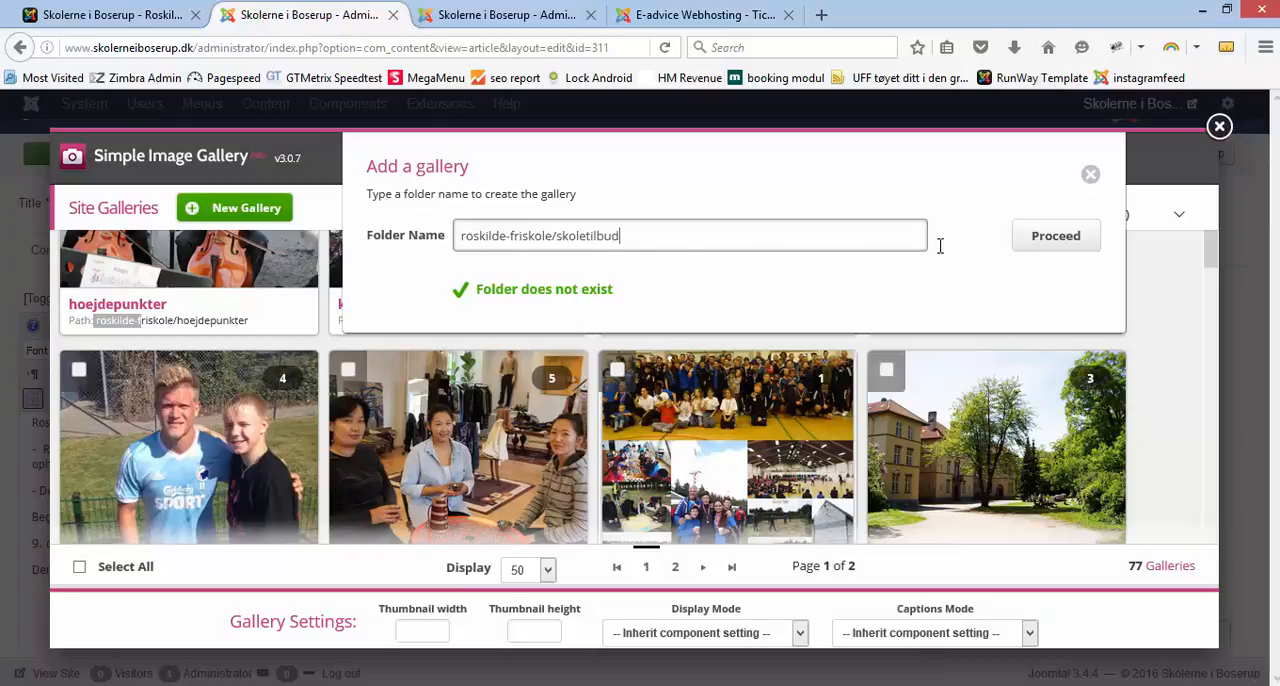
{"action": "left_click", "coordinate": [1050, 240]}
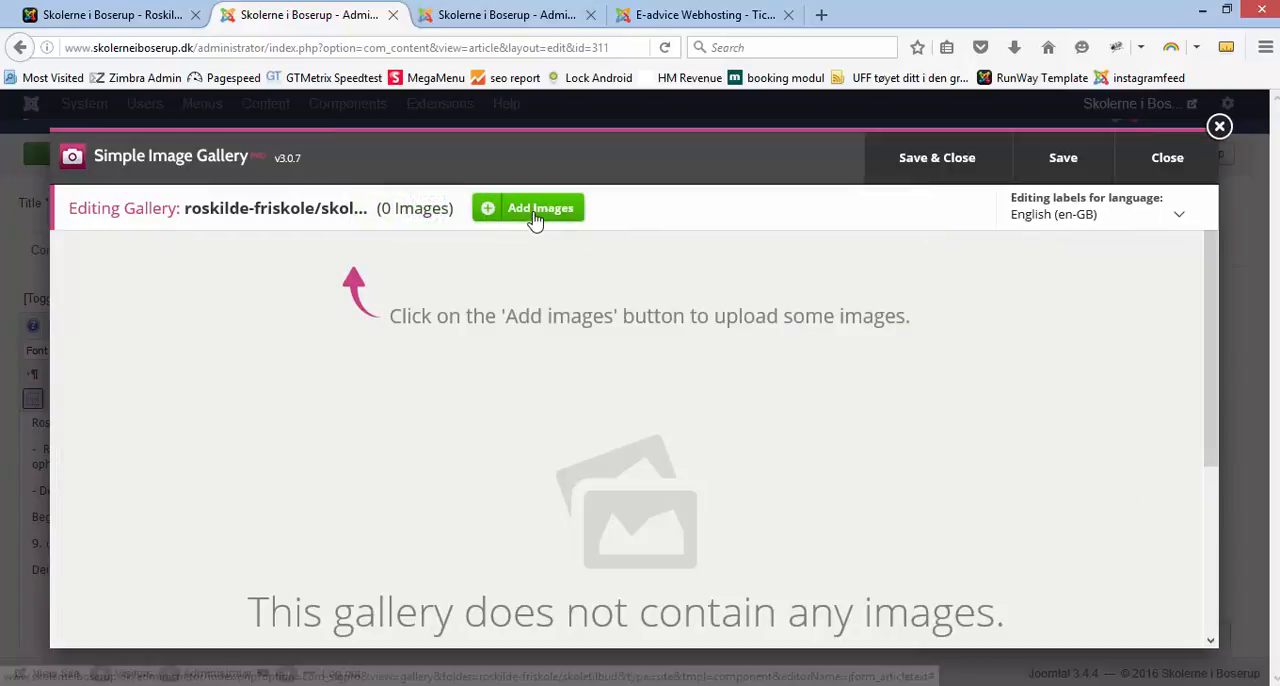
Step: Upload adhd1.jpg, adhd2.jpg and asberger-front.jpg to the new gallery
{"action": "left_click", "coordinate": [531, 209]}
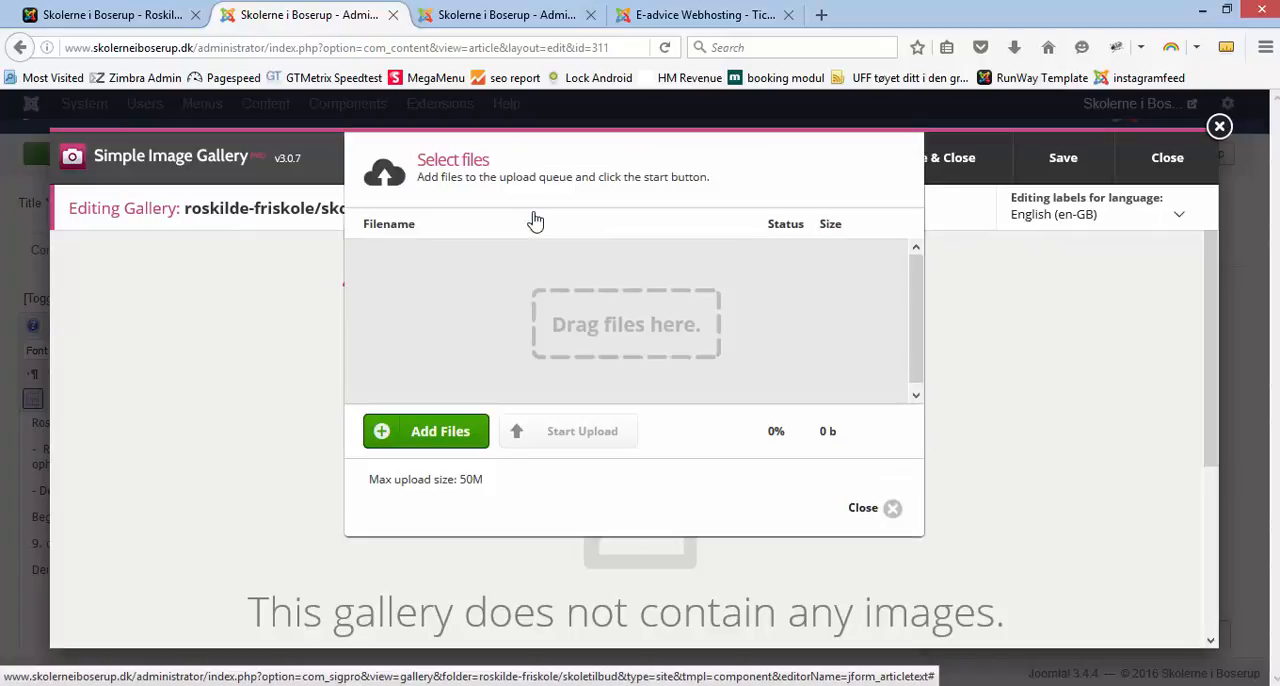
{"action": "left_click", "coordinate": [441, 436]}
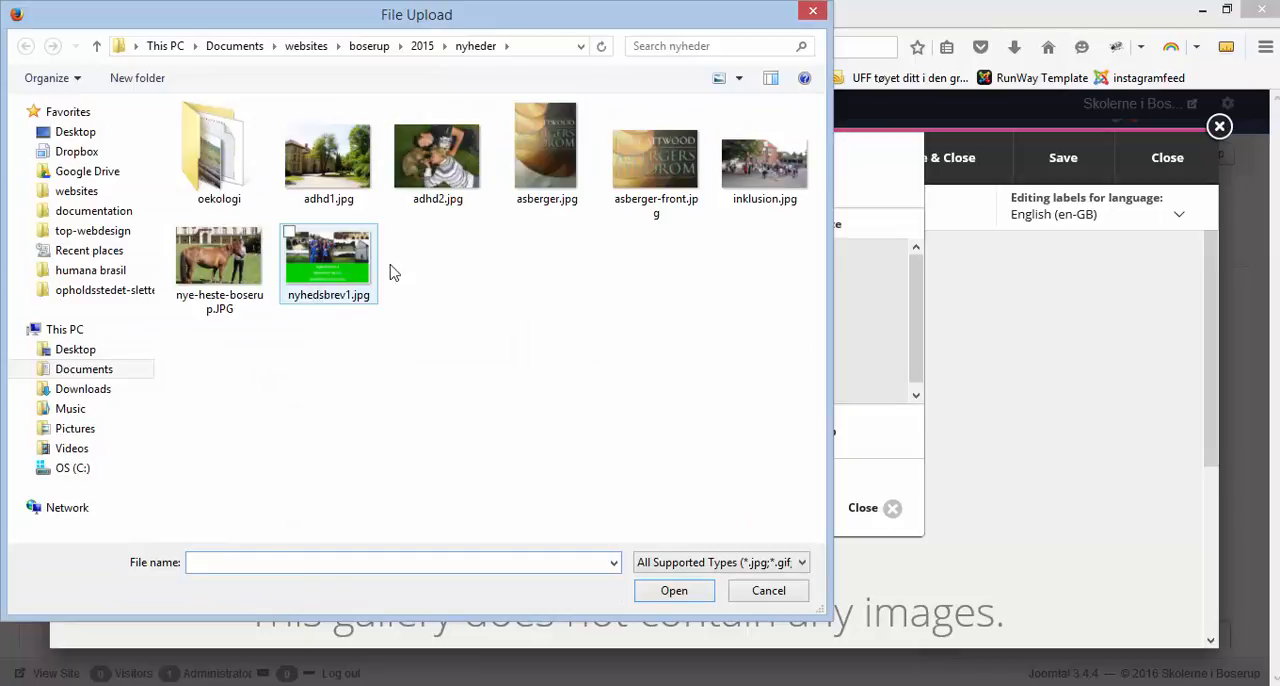
{"action": "left_click", "coordinate": [655, 188]}
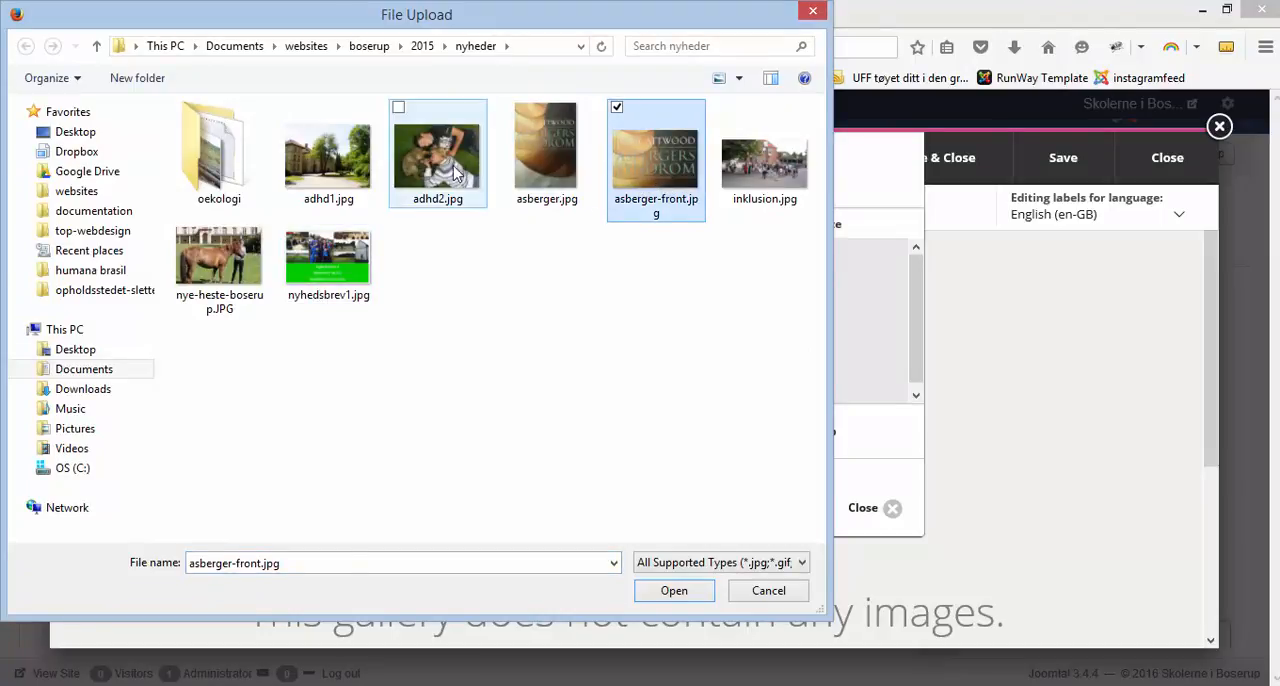
{"action": "left_click", "coordinate": [400, 170], "text": "ctrl"}
{"action": "left_click", "coordinate": [358, 180], "text": "ctrl"}
{"action": "left_click", "coordinate": [668, 594]}
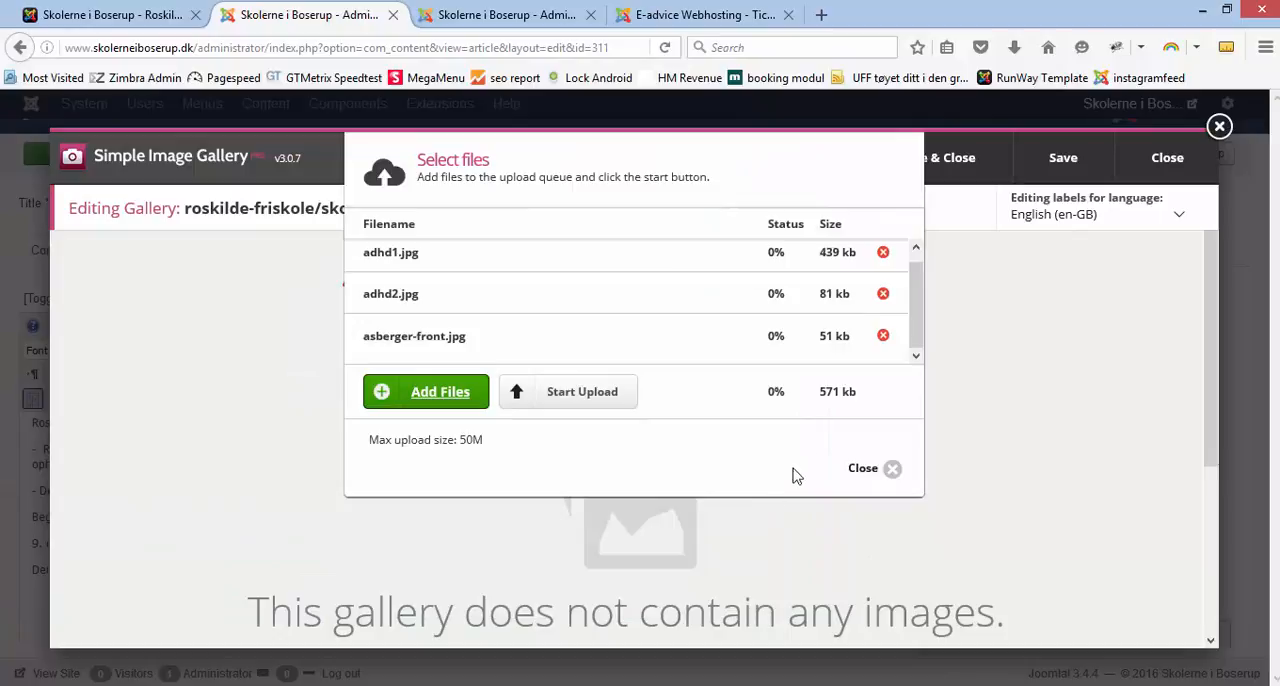
{"action": "left_click", "coordinate": [590, 396]}
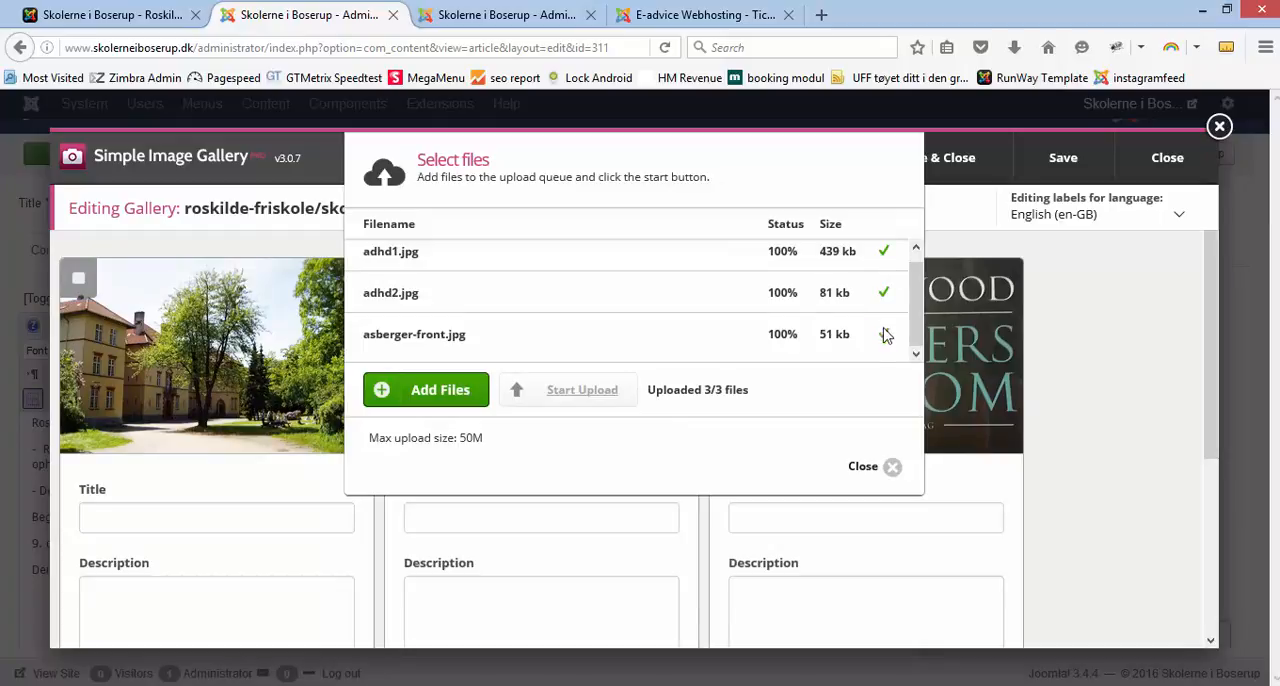
{"action": "left_click", "coordinate": [870, 466]}
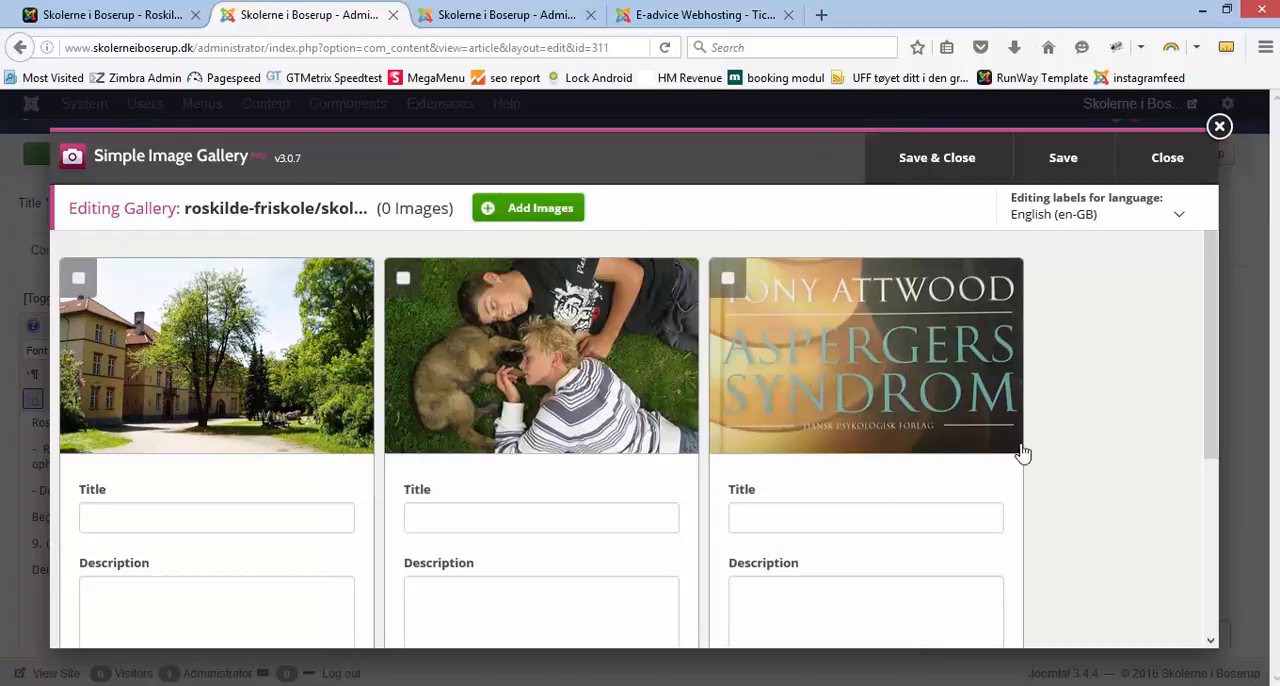
Step: Save and close the gallery, insert the skoletilbud gallery into the article and save the article
{"action": "left_click", "coordinate": [940, 165]}
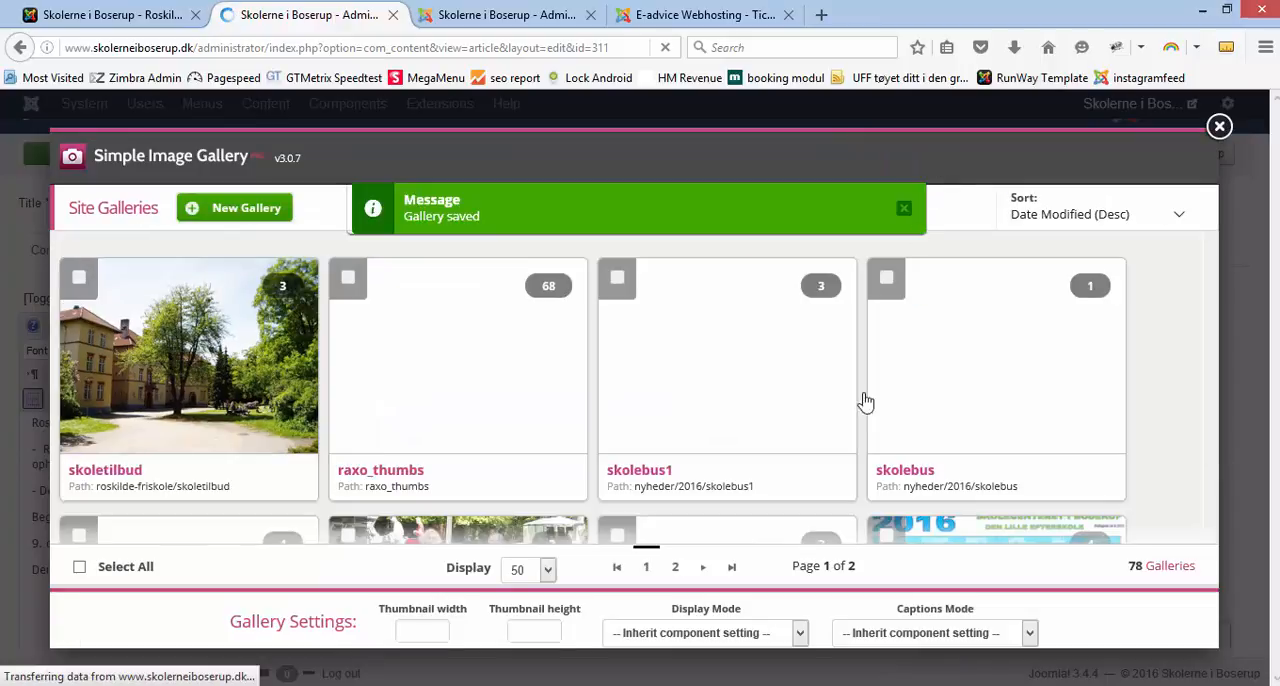
{"action": "mouse_move", "coordinate": [754, 446]}
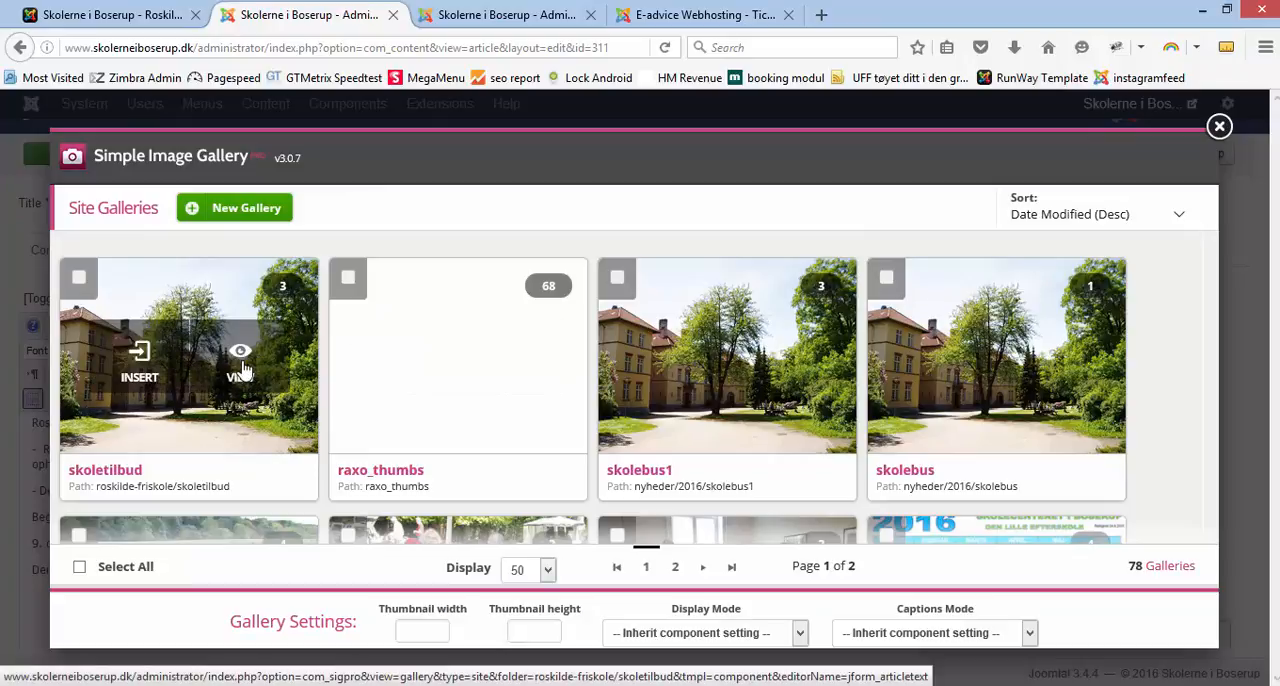
{"action": "left_click", "coordinate": [147, 372]}
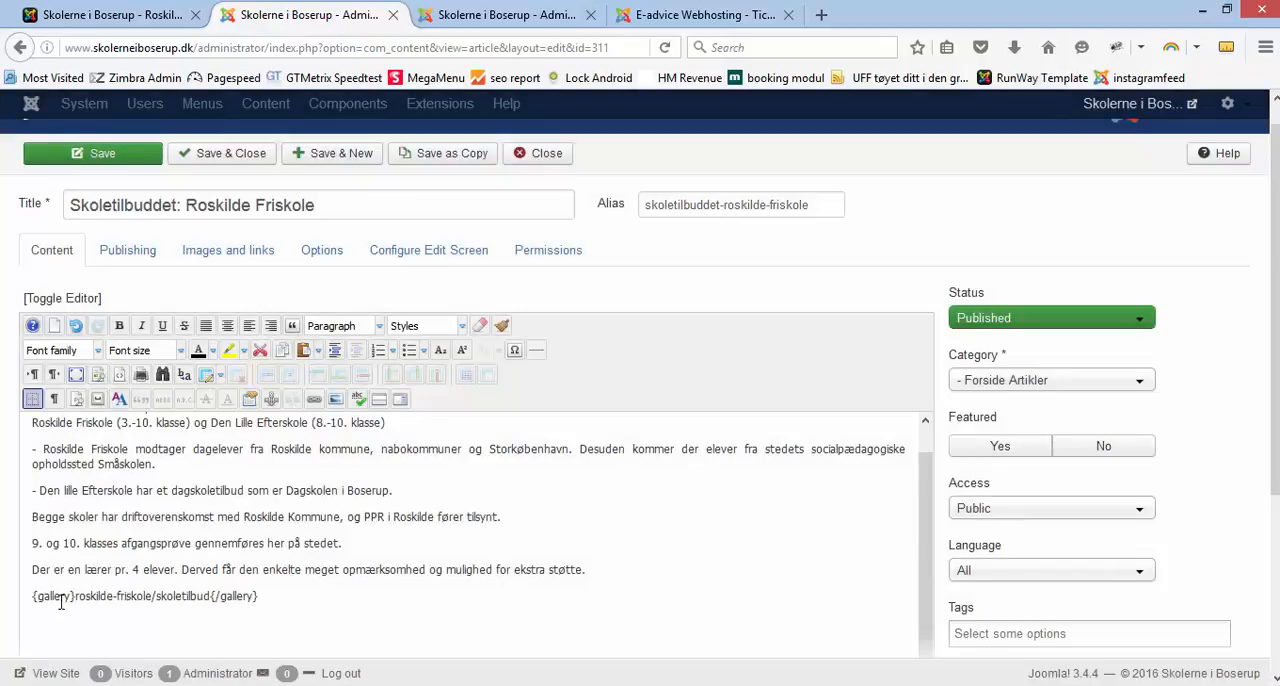
{"action": "left_click", "coordinate": [110, 158]}
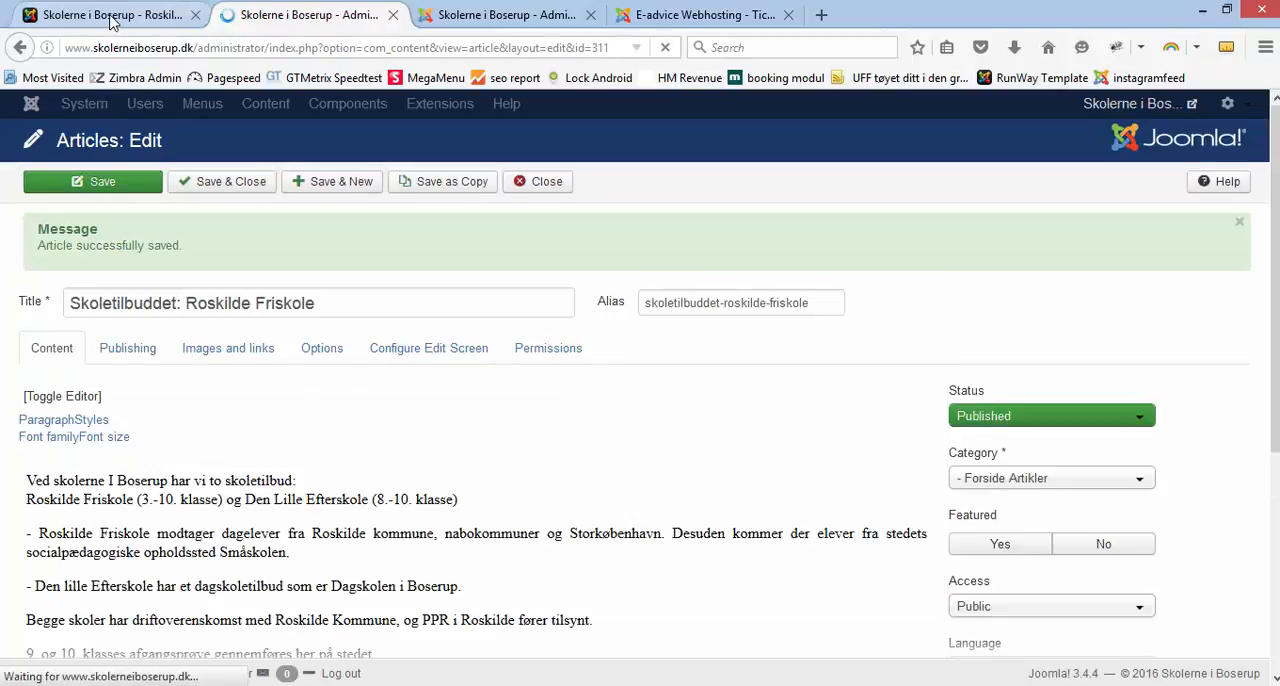
Step: View the gallery below the article text on the public Roskilde Friskole page
{"action": "left_click", "coordinate": [112, 16]}
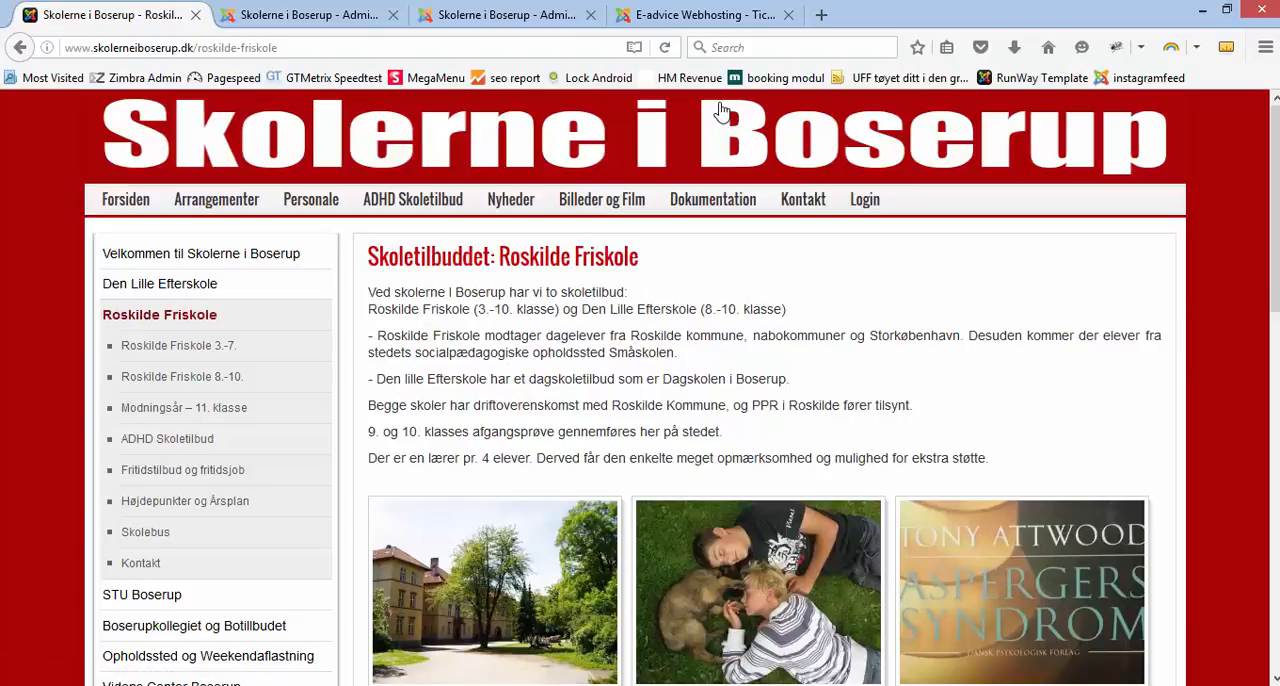
{"action": "scroll", "coordinate": [743, 206], "scroll_direction": "down", "scroll_amount": 3}
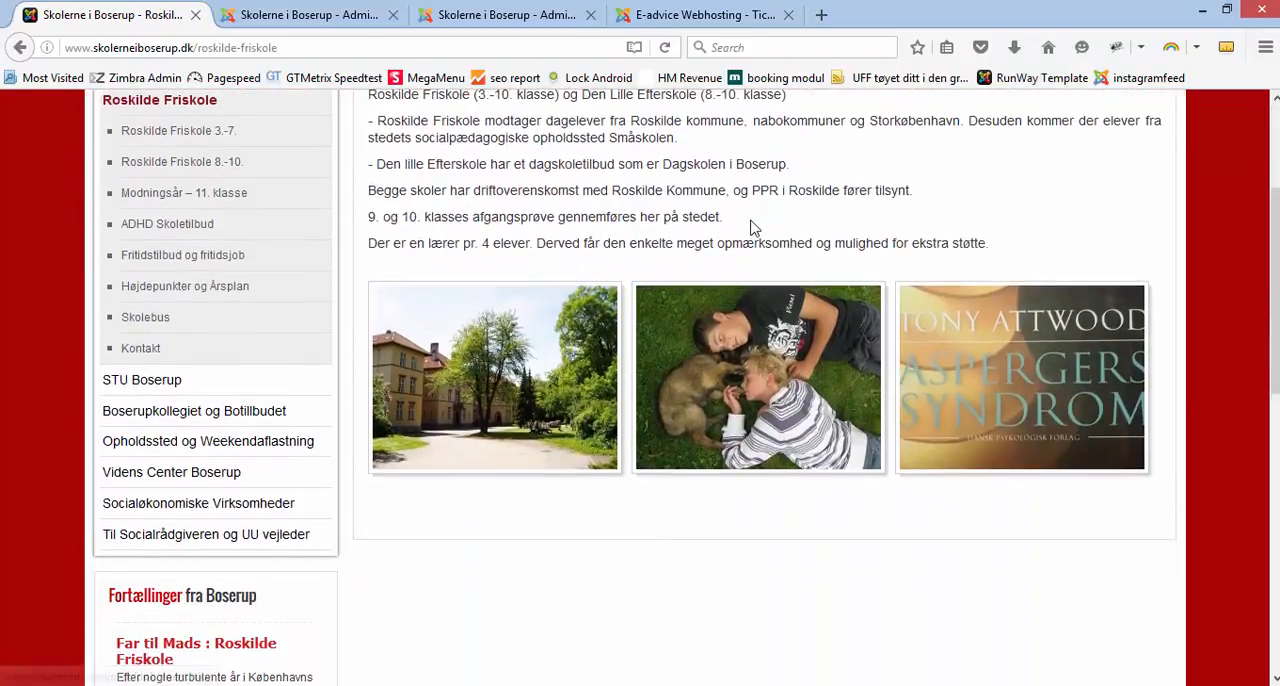
{"action": "scroll", "coordinate": [750, 226], "scroll_direction": "up", "scroll_amount": 3}
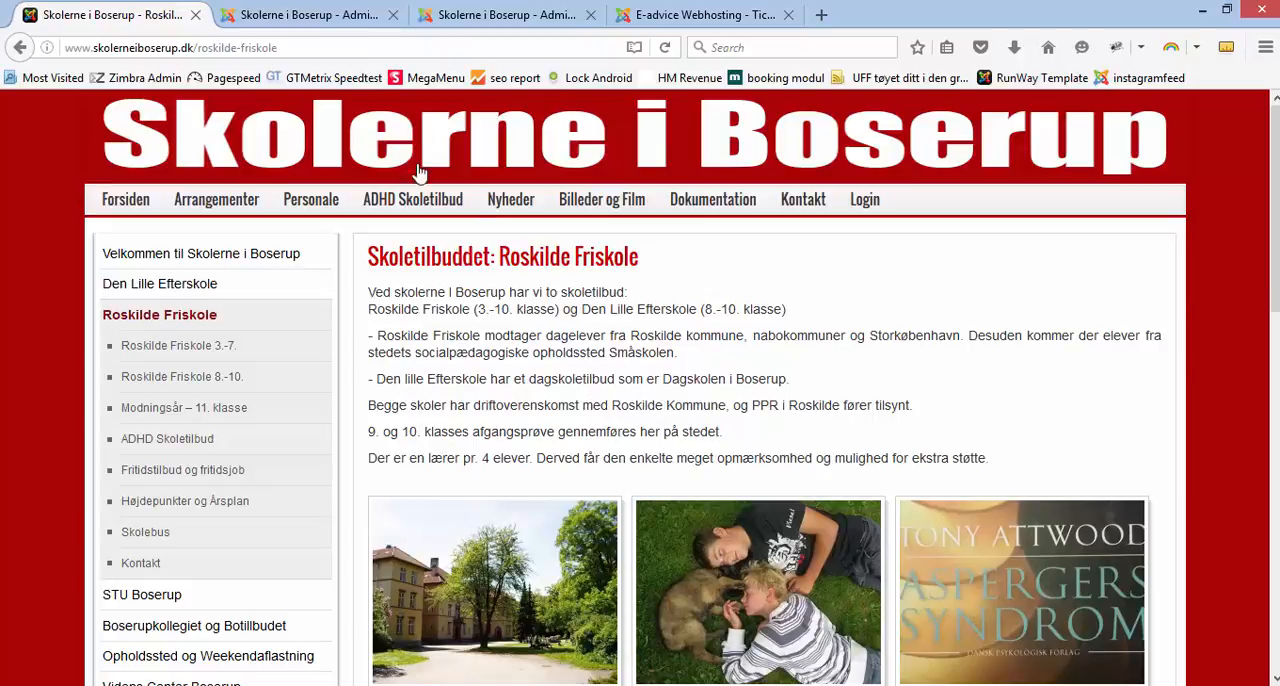
Step: Delete the skoletilbud gallery tag from the Skoletilbuddet: Roskilde Friskole article in the administration, then save and close it
{"action": "left_click", "coordinate": [310, 16]}
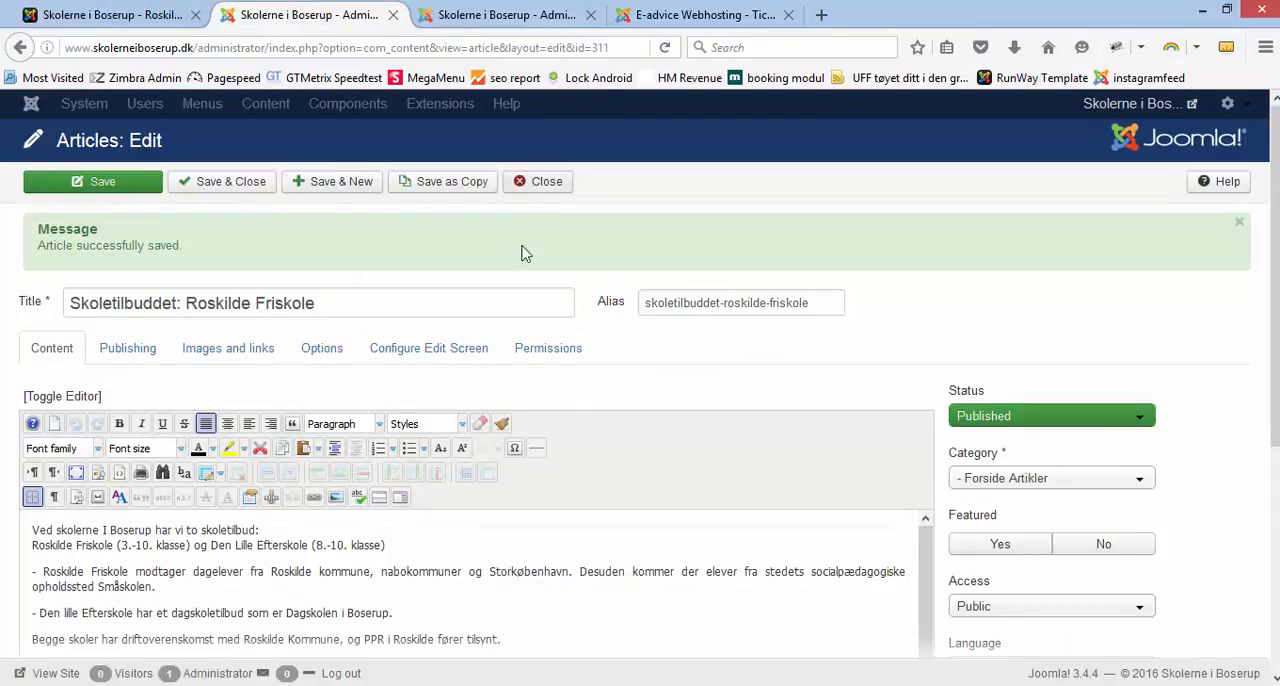
{"action": "scroll", "coordinate": [438, 630], "scroll_direction": "down", "scroll_amount": 5}
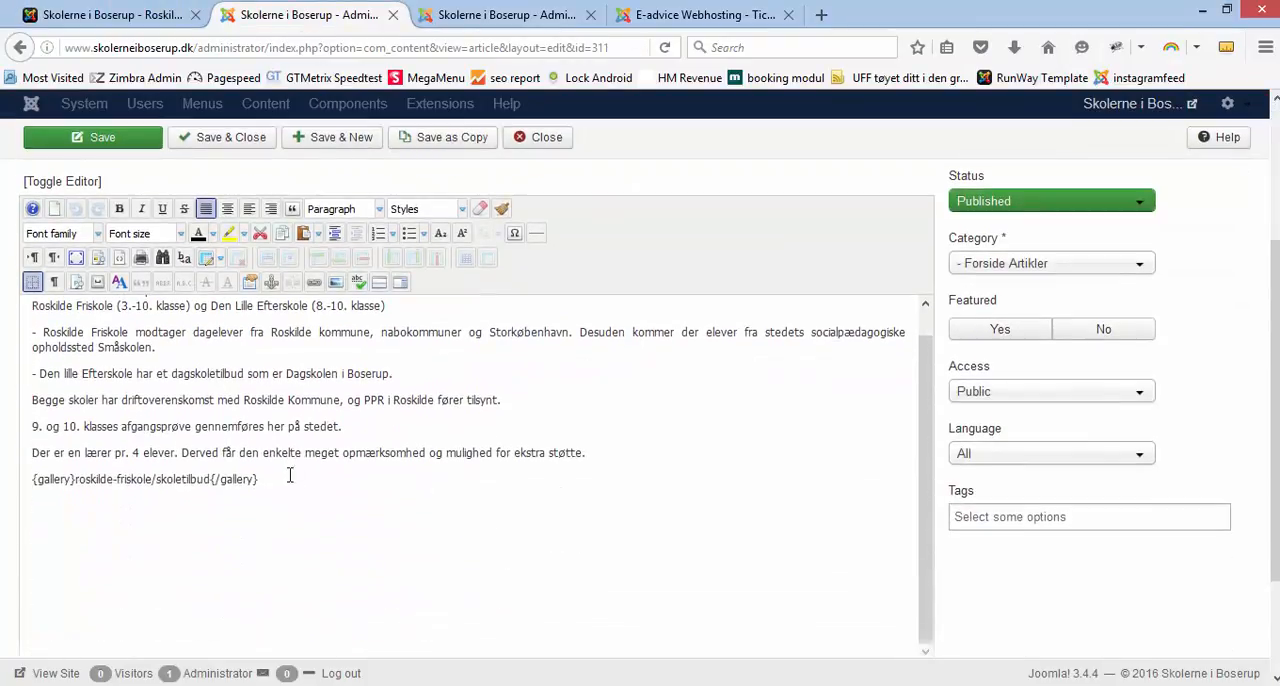
{"action": "left_click_drag", "start_coordinate": [282, 483], "coordinate": [30, 480]}
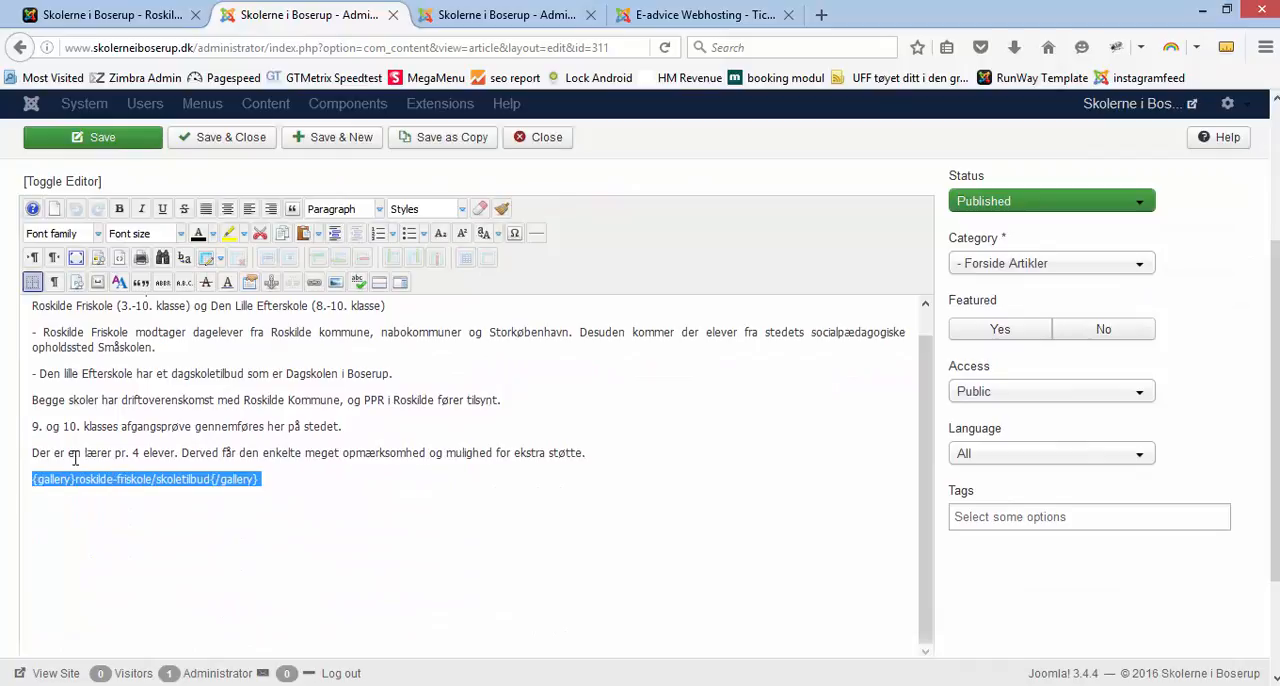
{"action": "key", "text": "Delete"}
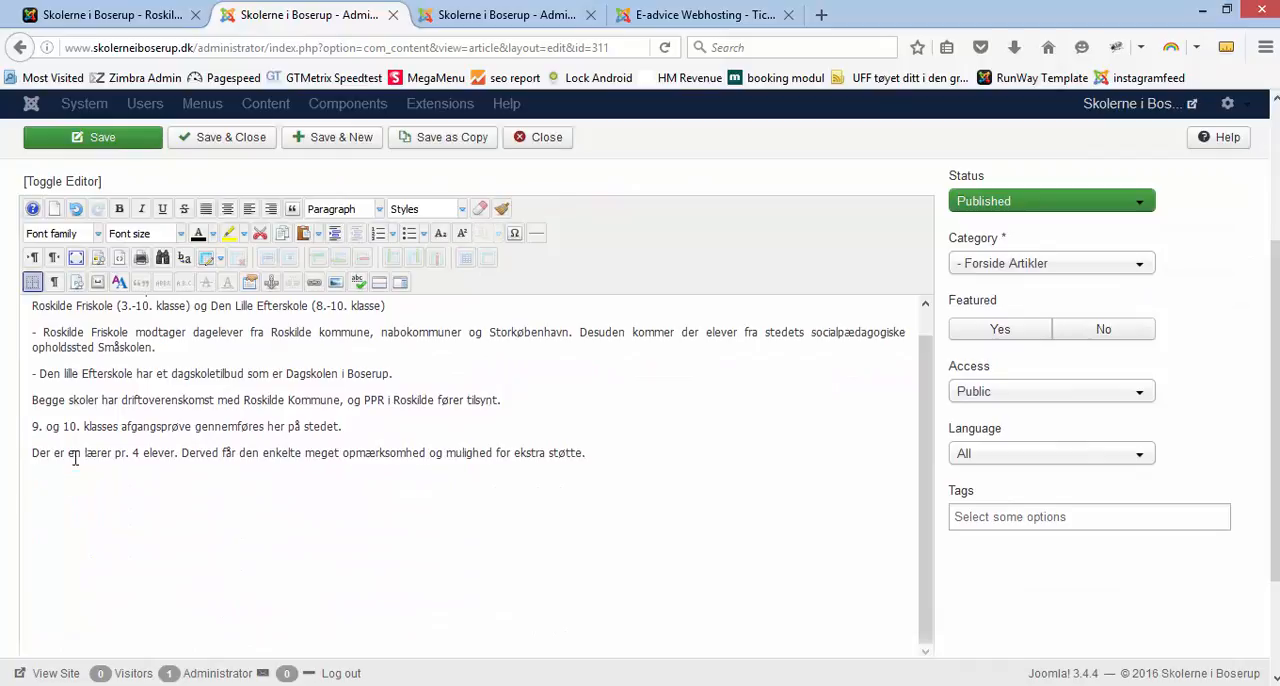
{"action": "left_click", "coordinate": [210, 140]}
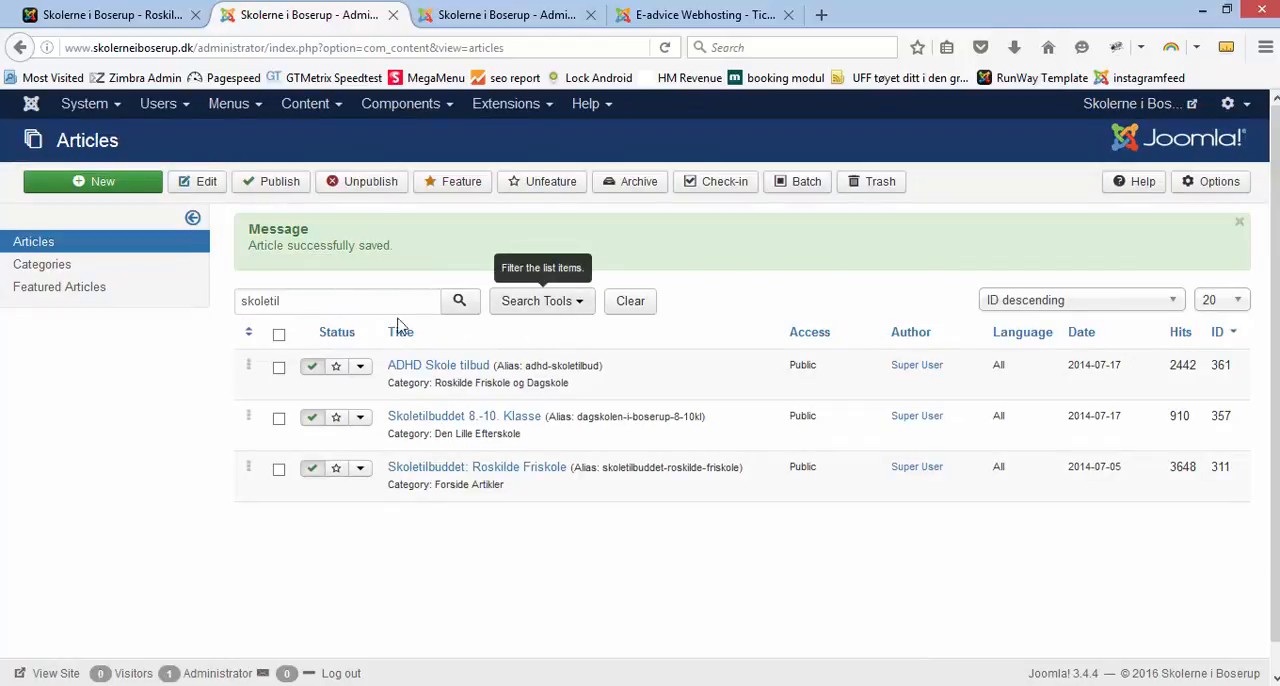
Step: Clear the "skoletil" search and filter the article list by the category Nyheder fra Skolerne i Boserup
{"action": "left_click_drag", "start_coordinate": [317, 303], "coordinate": [189, 309]}
{"action": "key", "text": "BackSpace"}
{"action": "key", "text": "Return"}
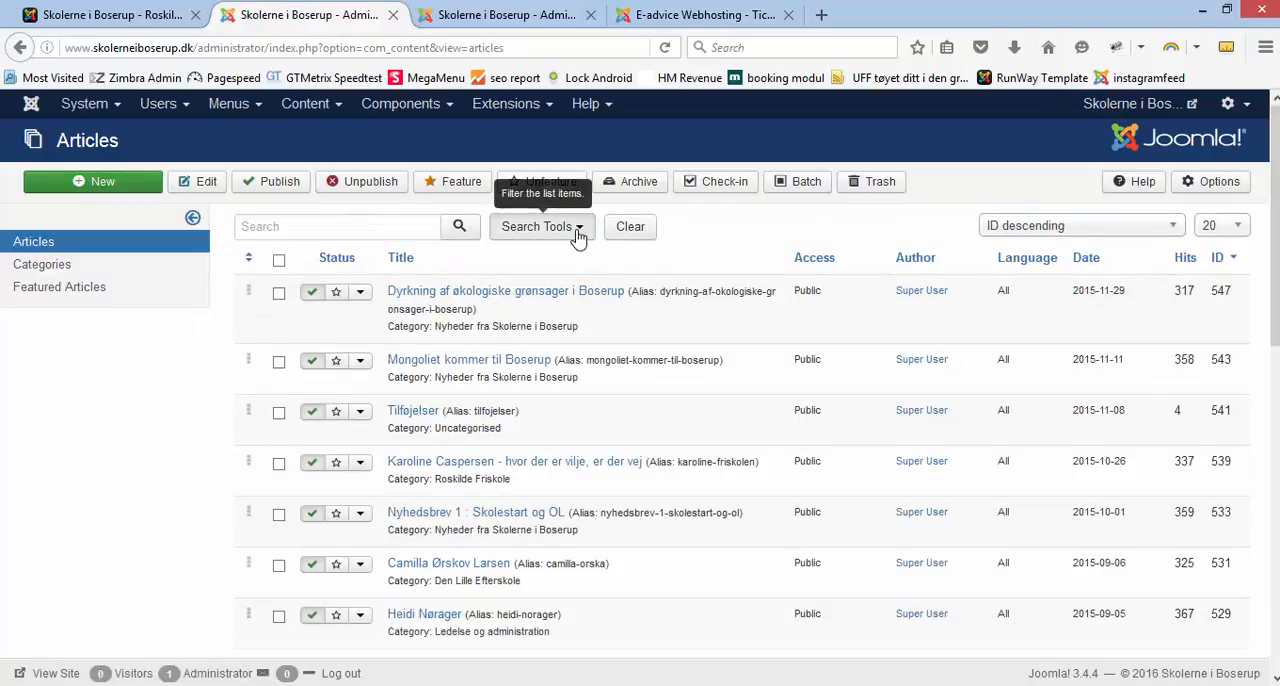
{"action": "left_click", "coordinate": [577, 233]}
{"action": "left_click", "coordinate": [641, 263]}
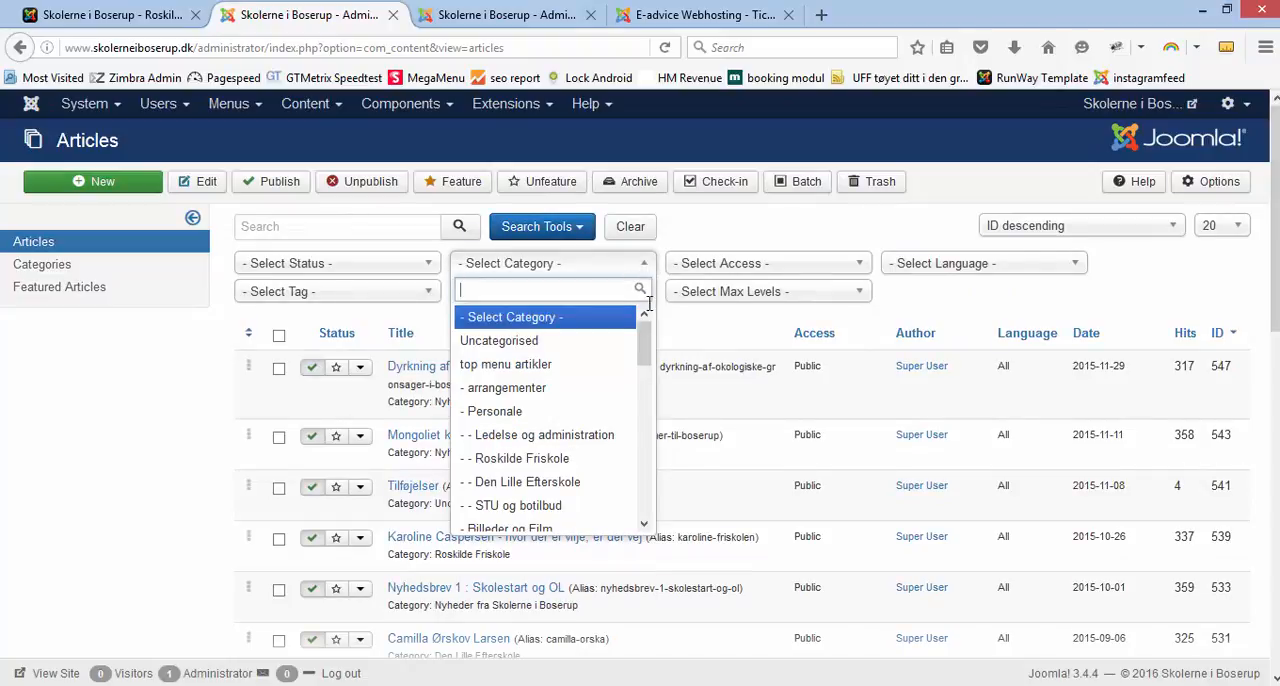
{"action": "left_click_drag", "start_coordinate": [647, 349], "coordinate": [660, 468]}
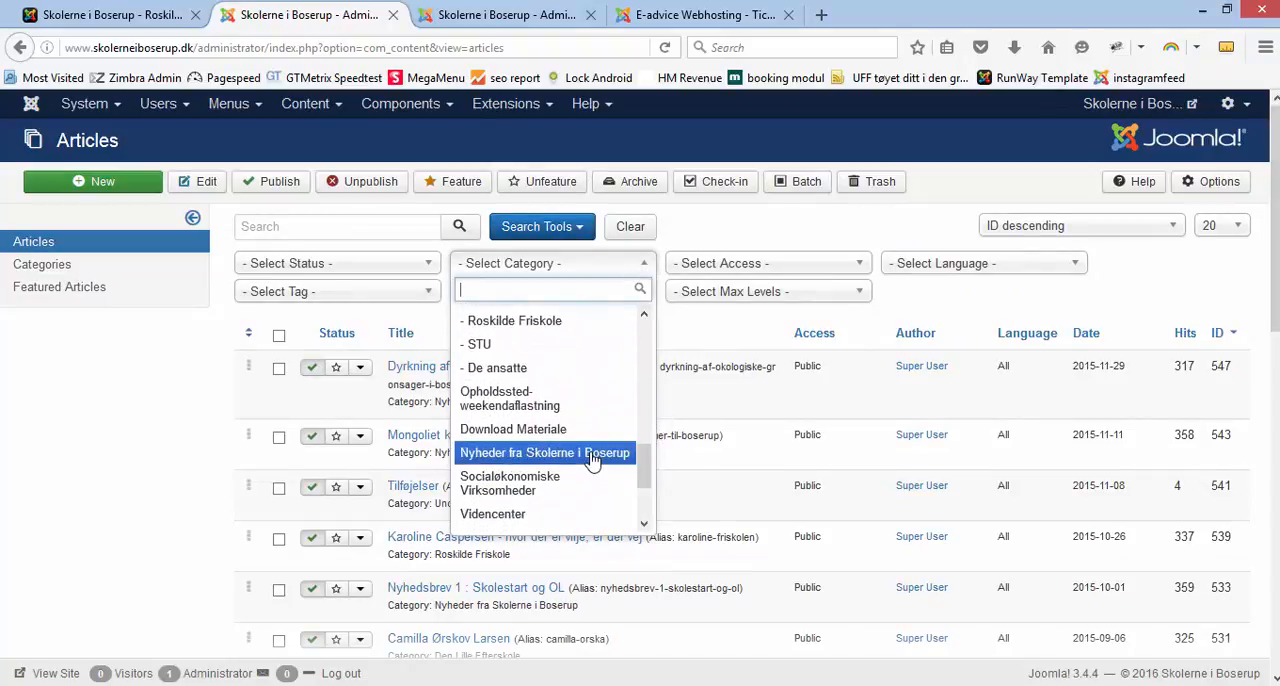
{"action": "left_click", "coordinate": [592, 455]}
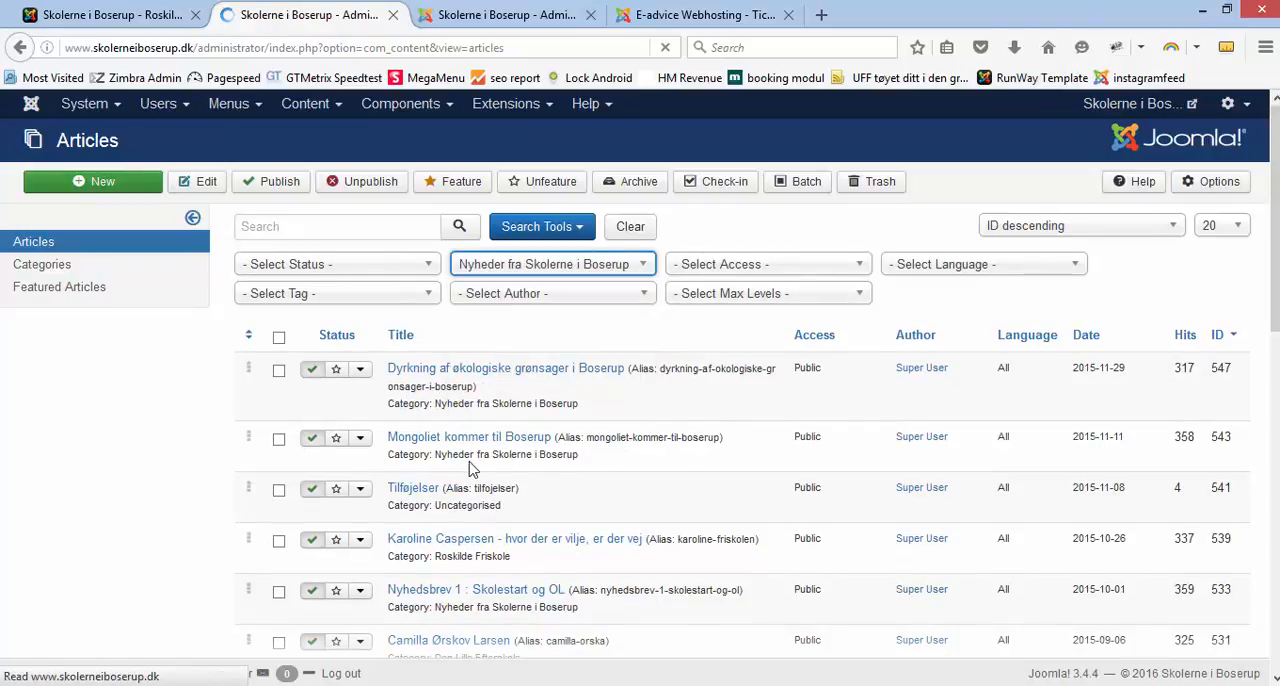